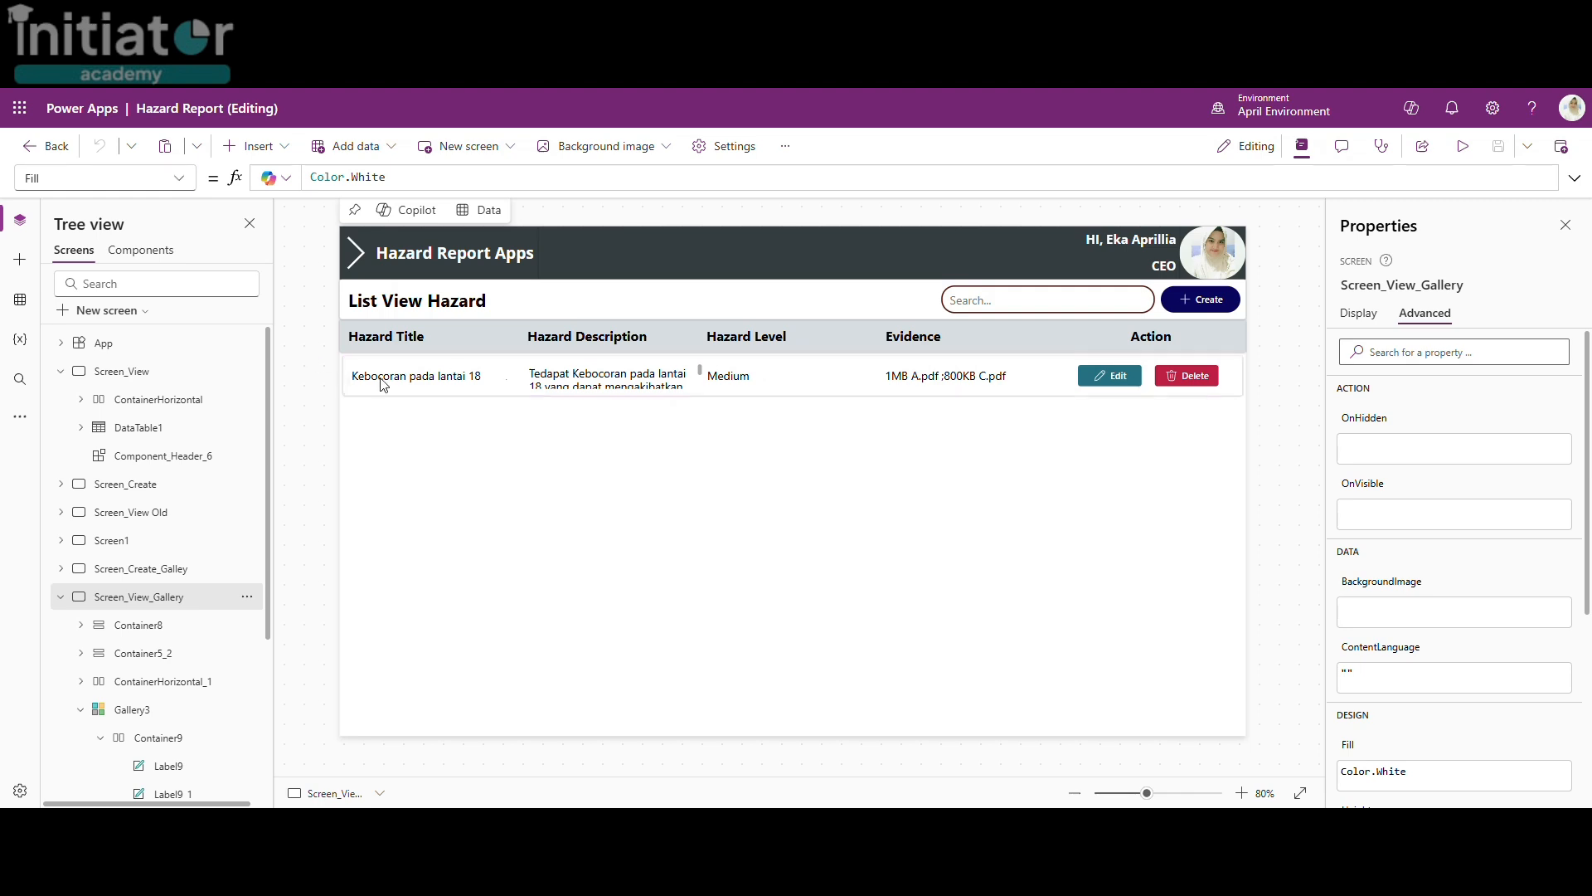
# Step: Underline the hazard title label in the gallery row and set its text color to blue, RGBA(39, 113, 194, 1)
pyautogui.click(449, 386)
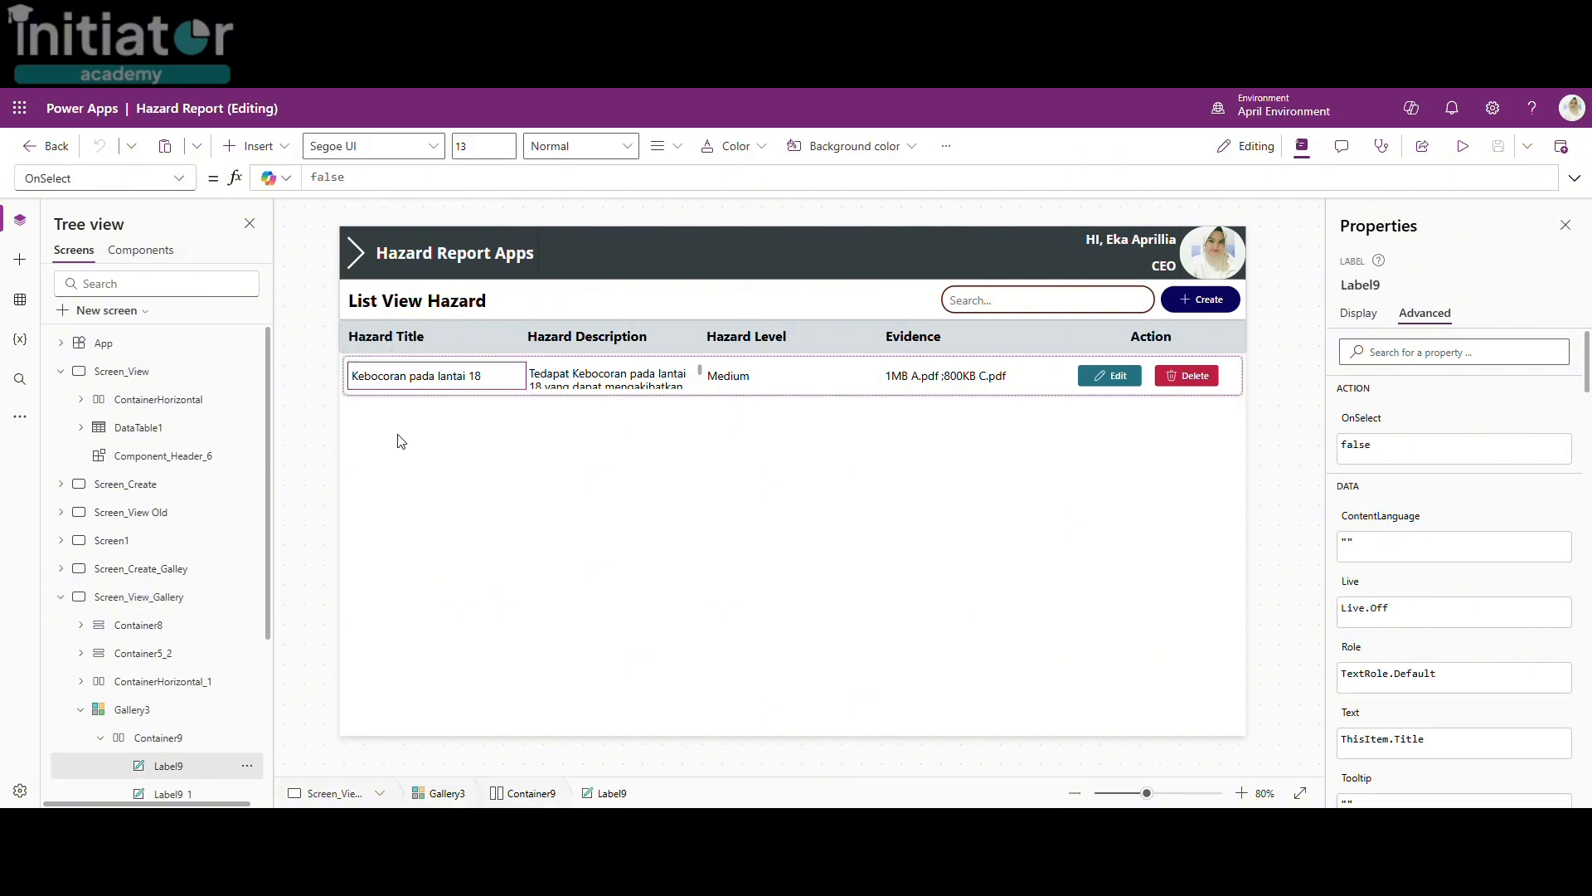
pyautogui.click(1371, 311)
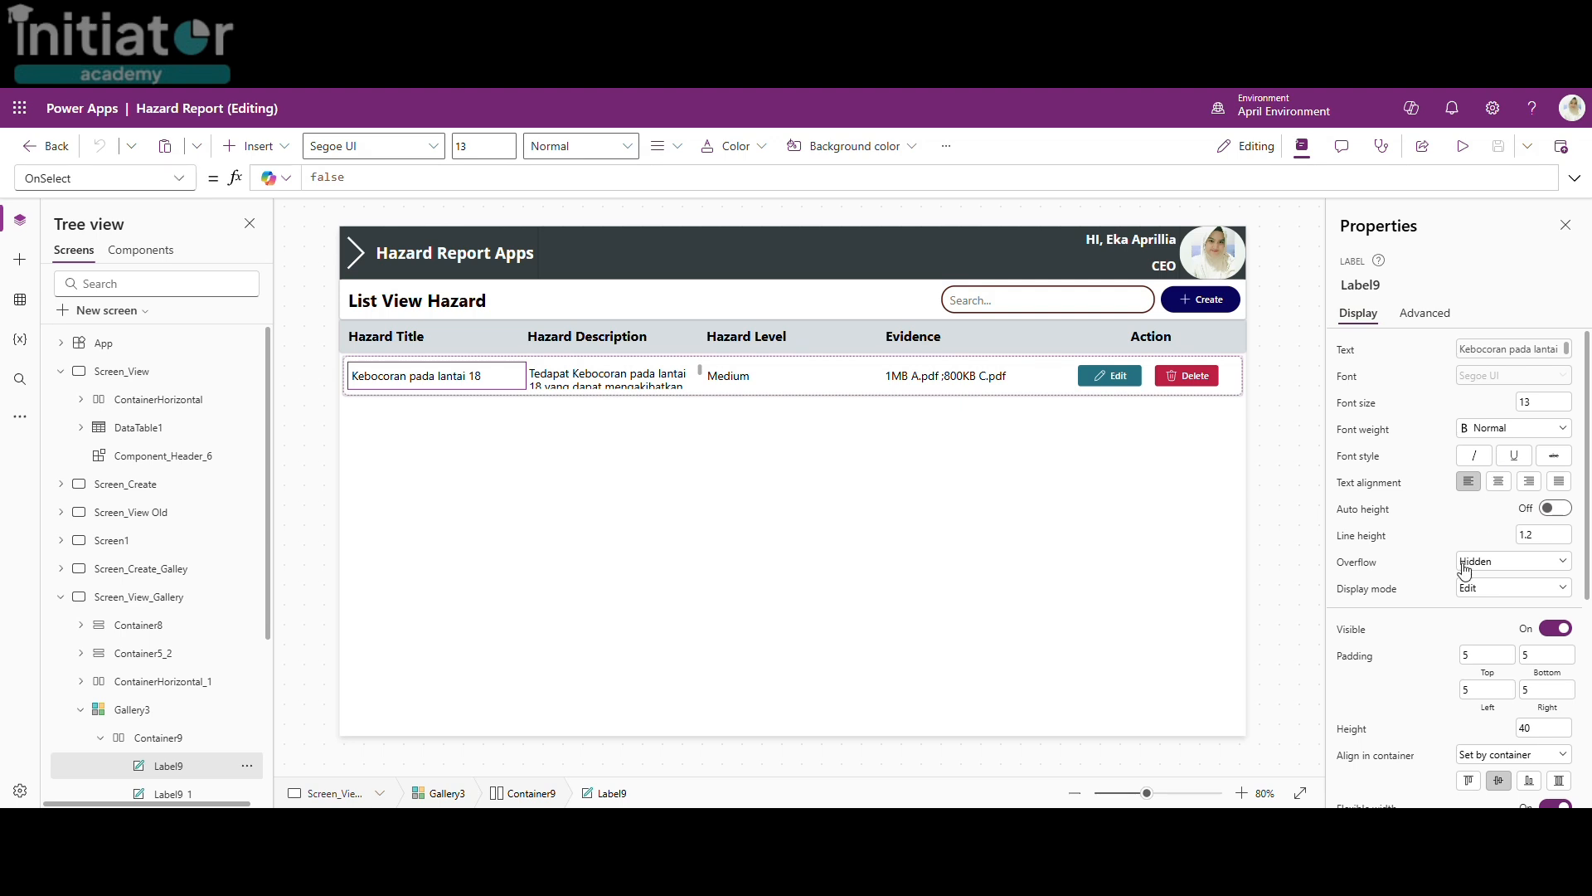
pyautogui.click(1514, 456)
pyautogui.scroll(-1, 1437, 651)
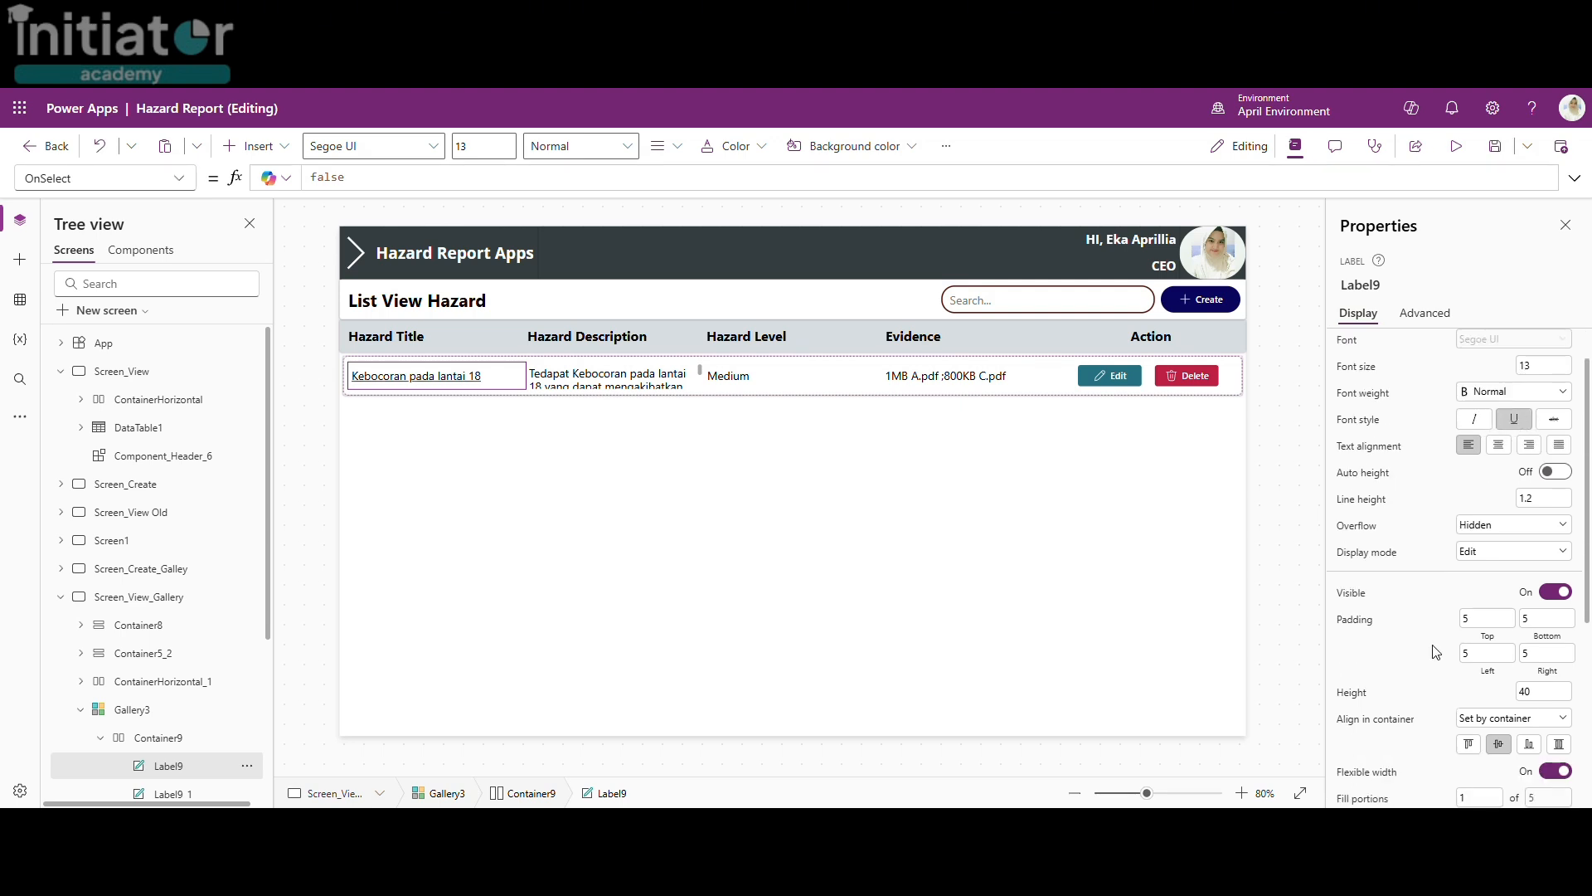
pyautogui.scroll(-4, 1436, 652)
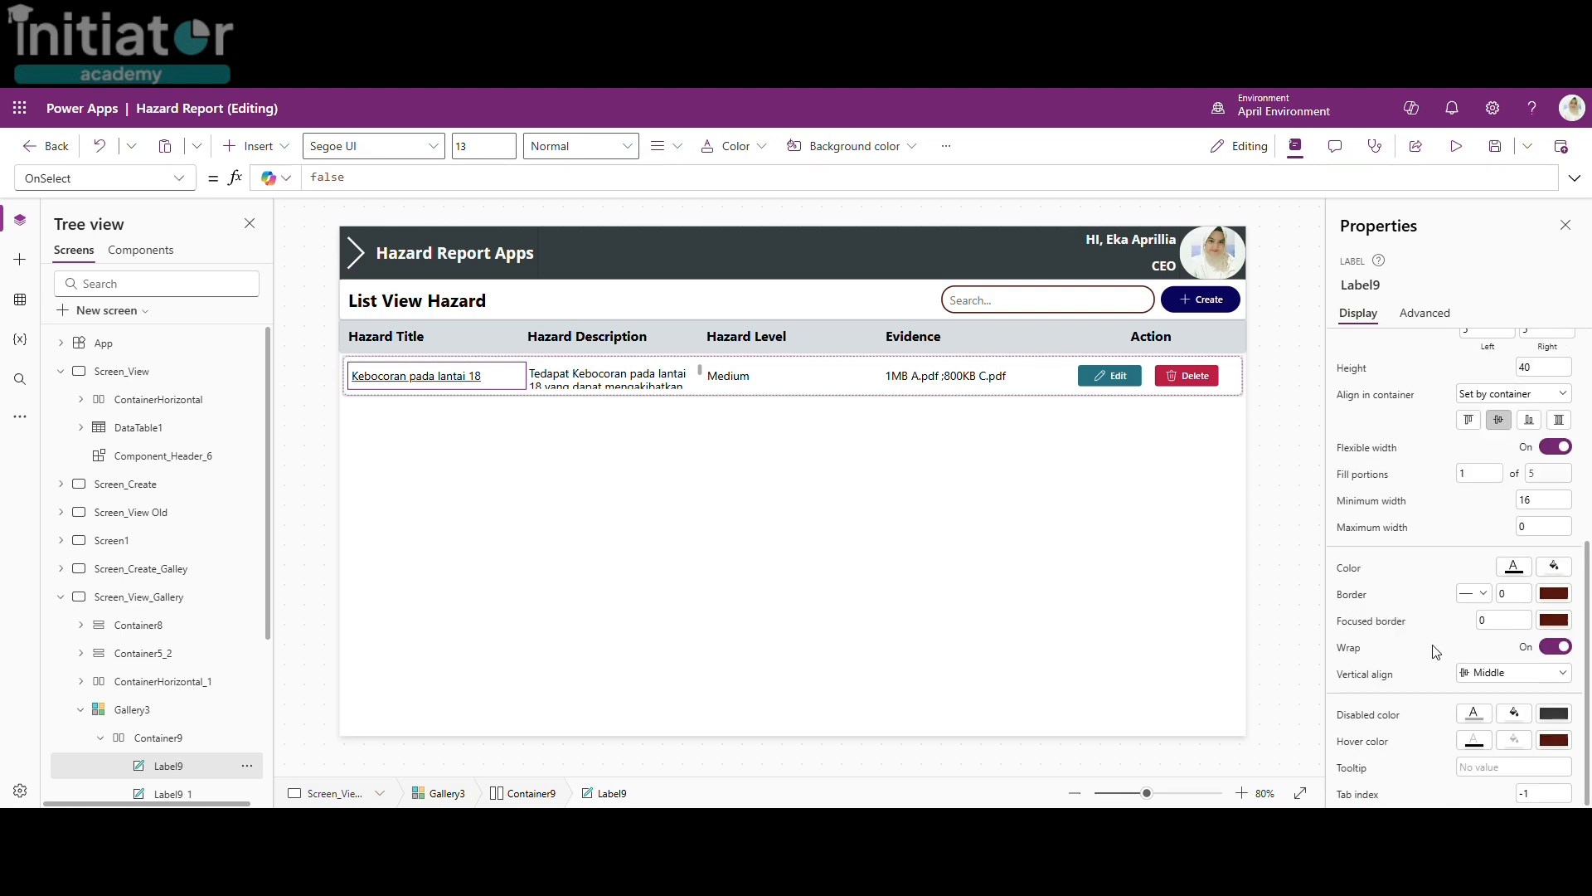
pyautogui.click(1514, 570)
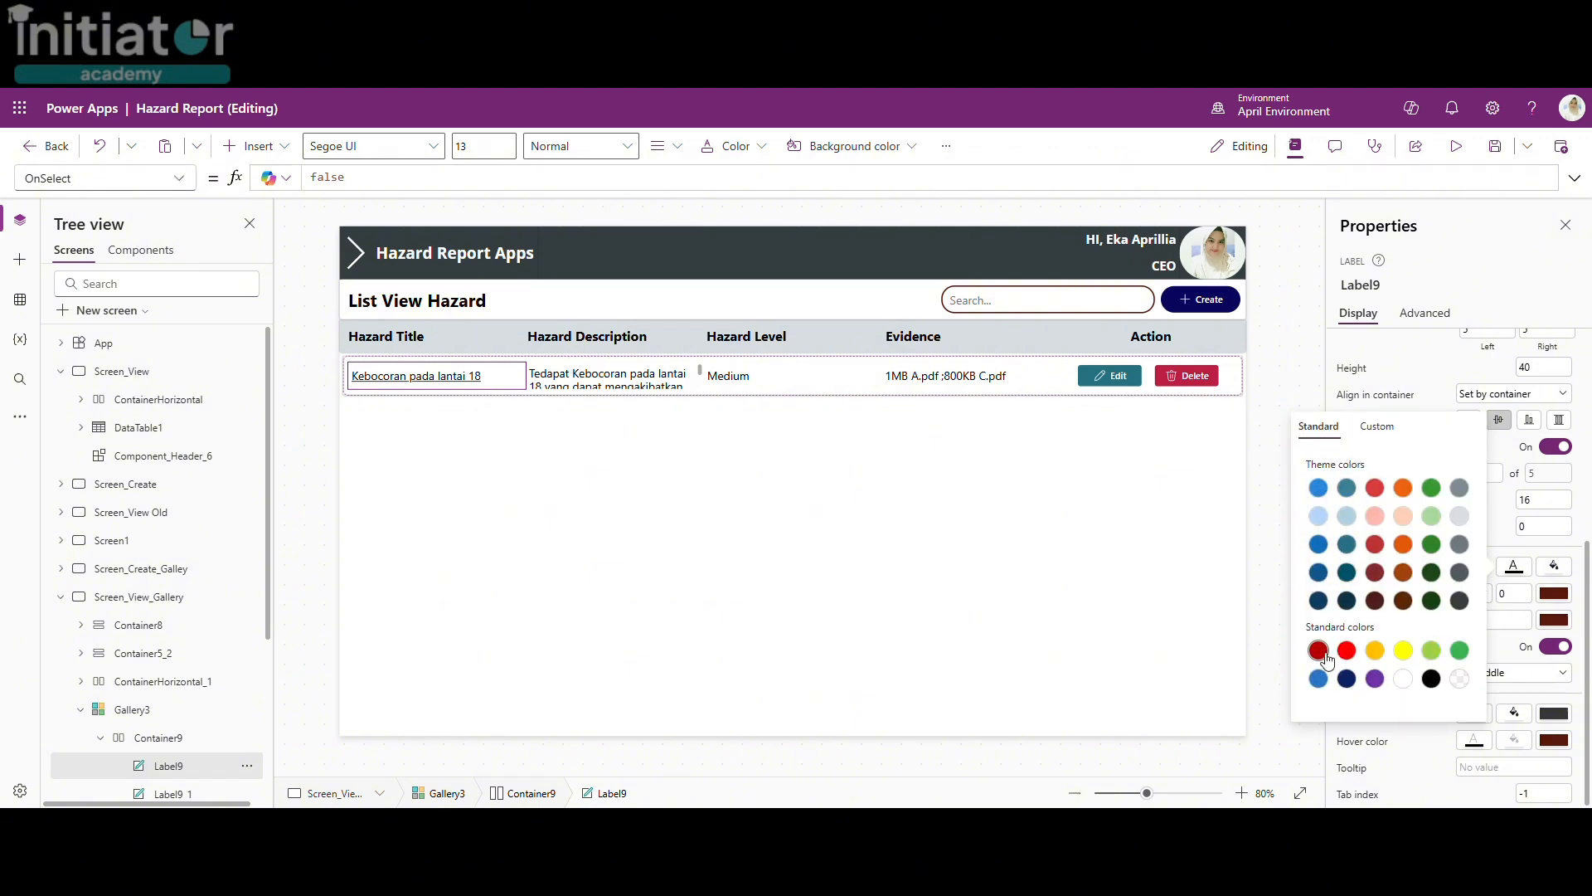
pyautogui.click(1317, 680)
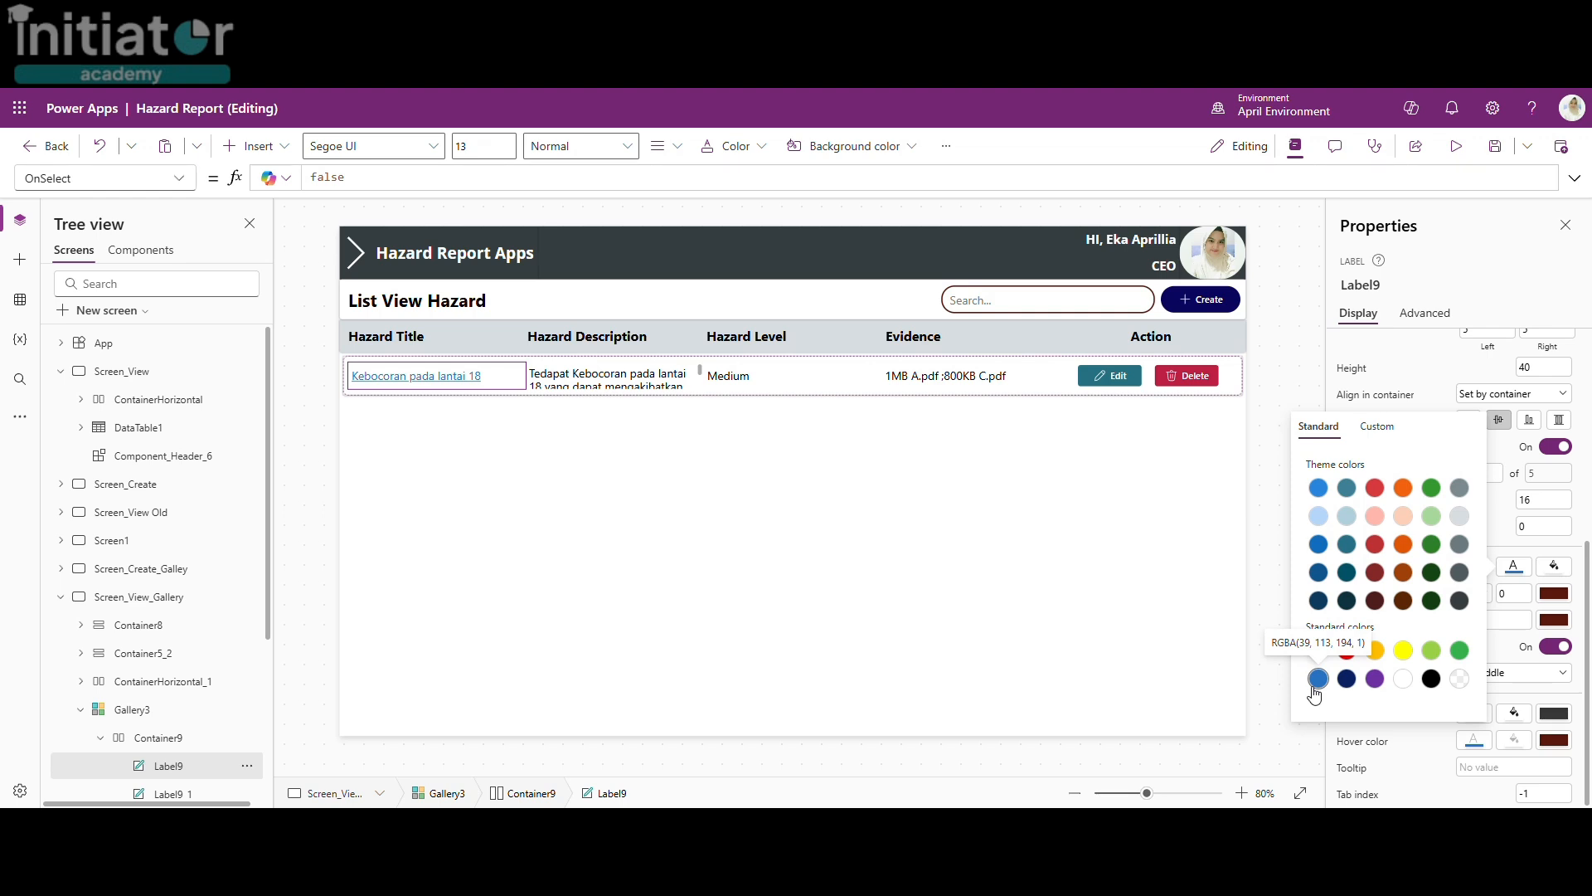
pyautogui.click(1288, 336)
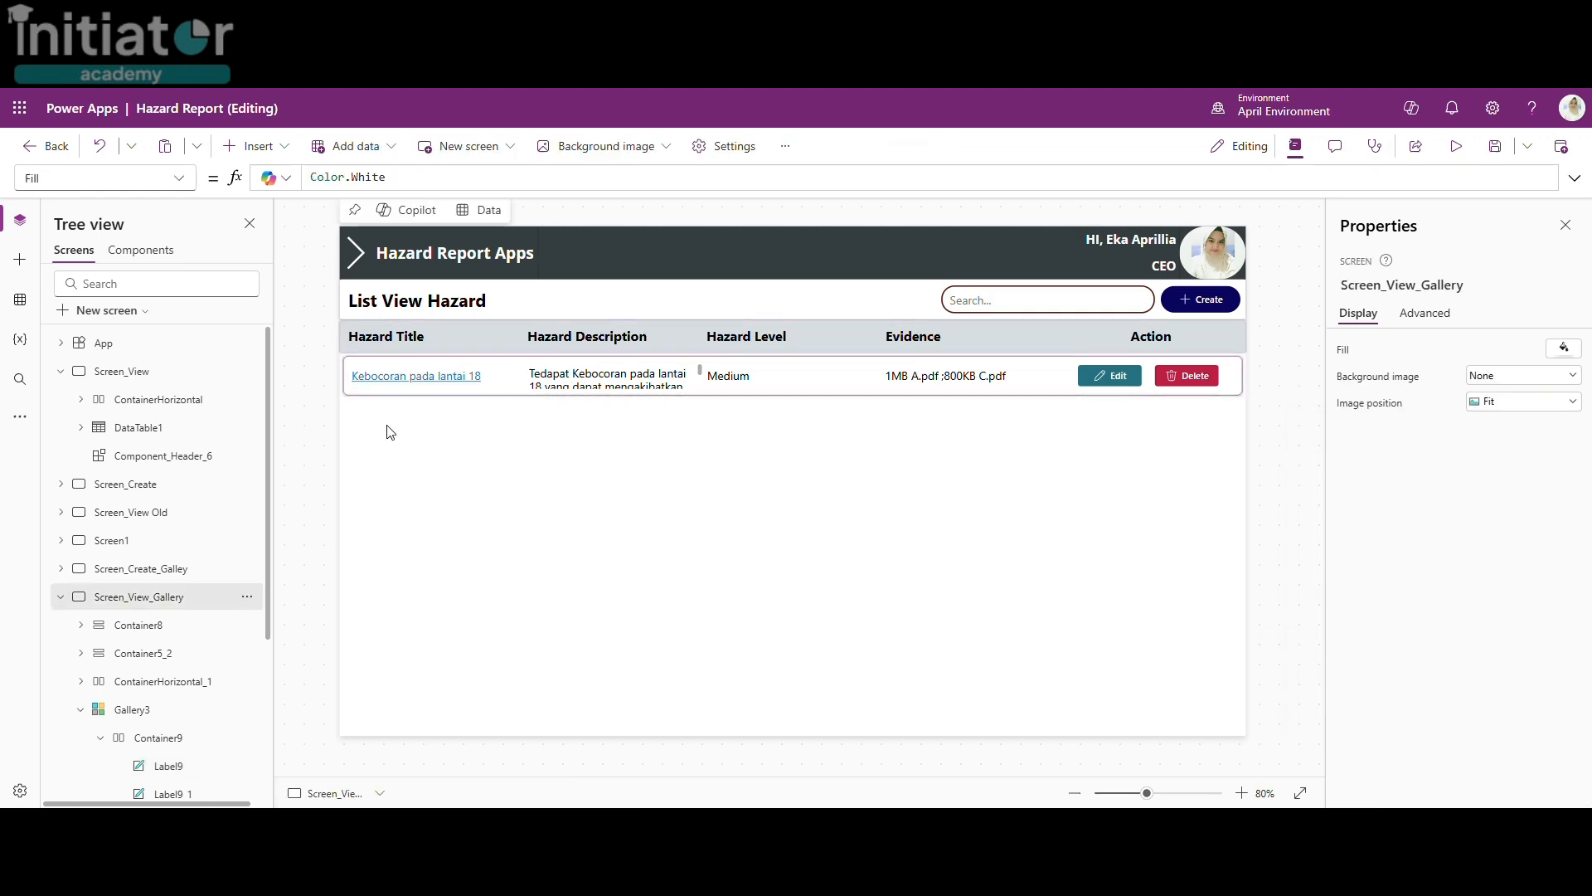
pyautogui.click(457, 378)
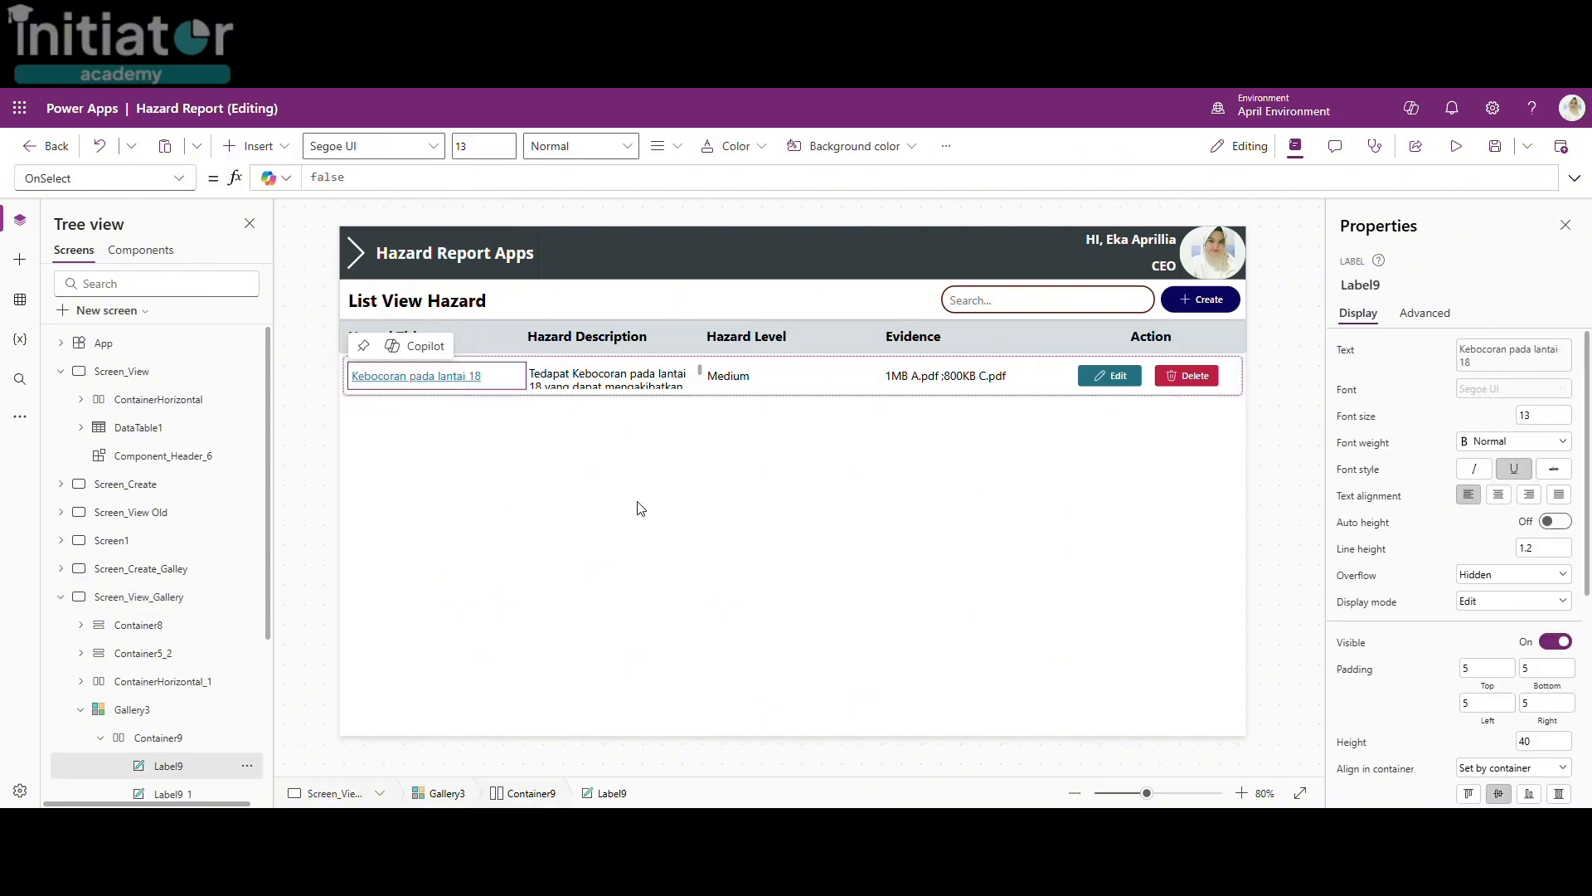
pyautogui.click(1307, 449)
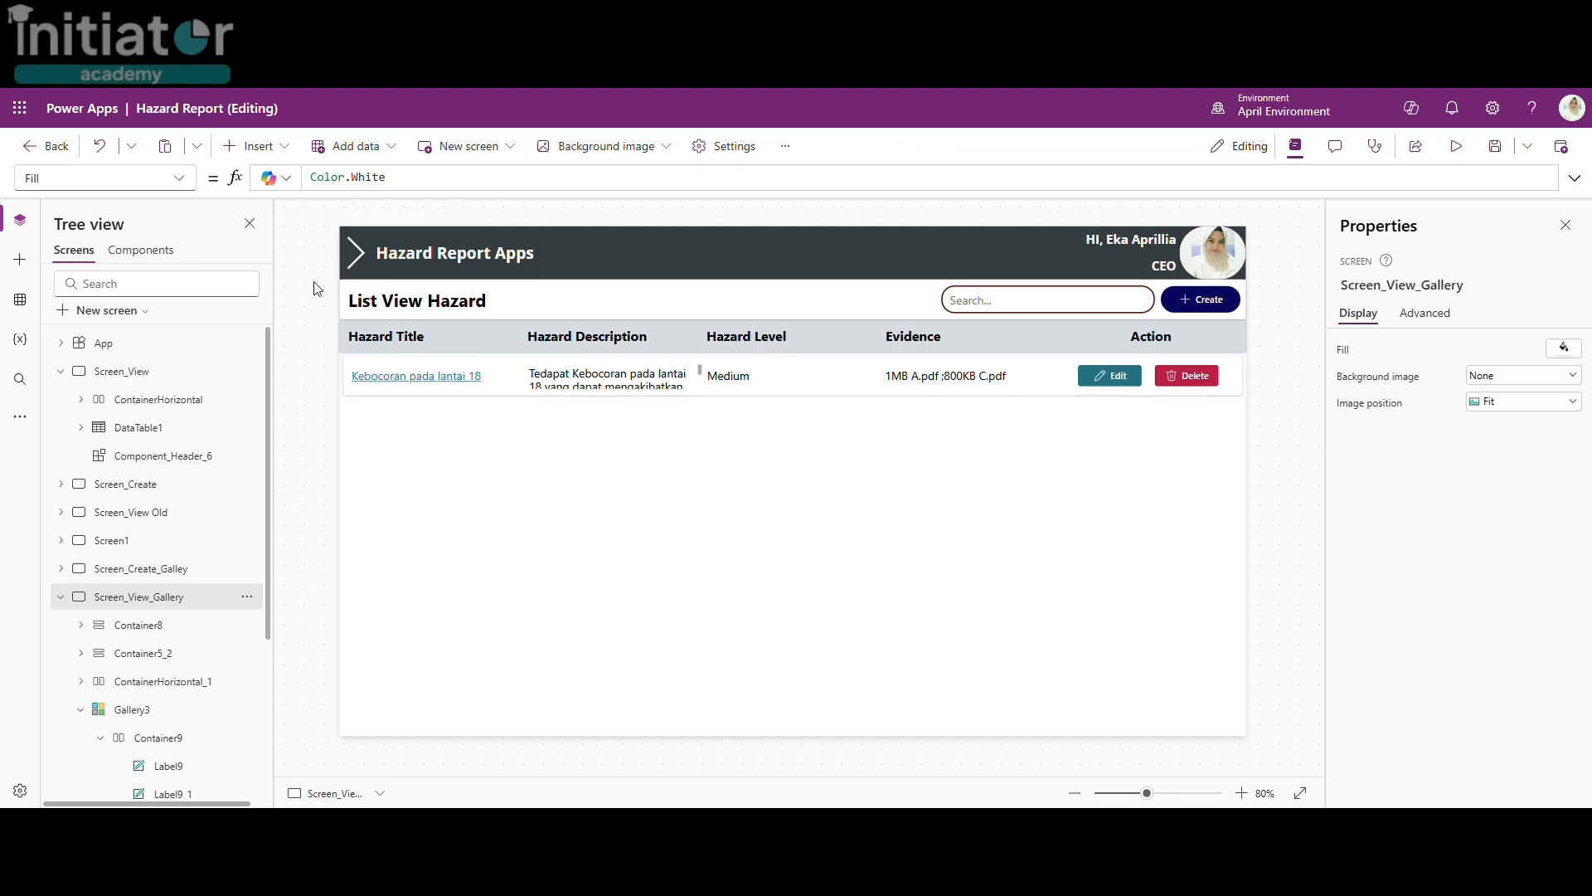
# Step: Insert a vertical container on Screen_View_Gallery and set its X and Y position to 0
pyautogui.click(264, 146)
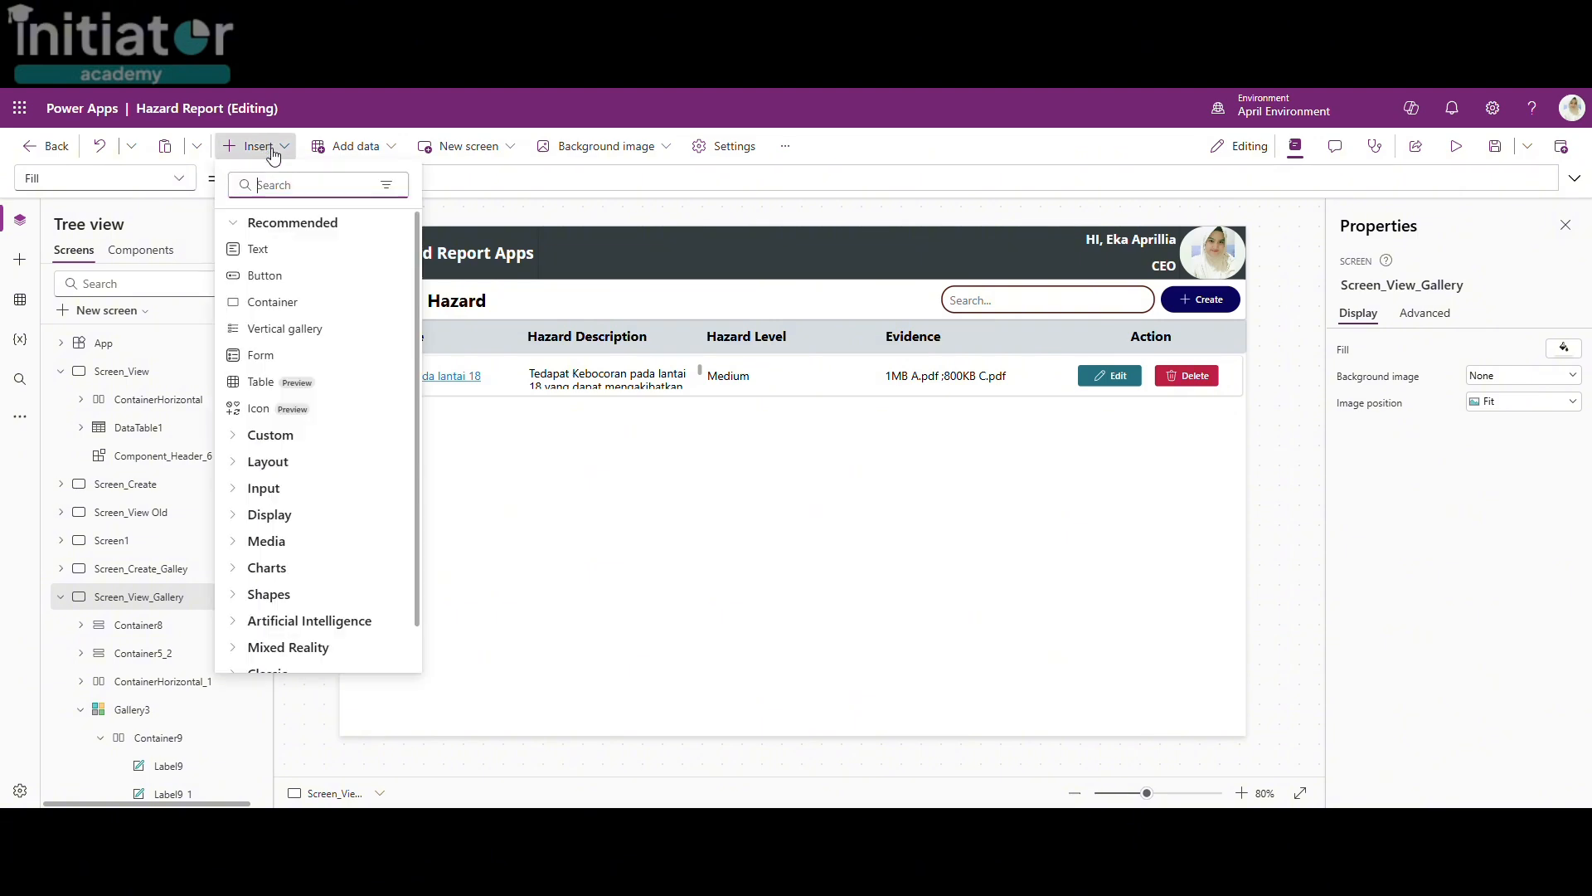
pyautogui.click(278, 185)
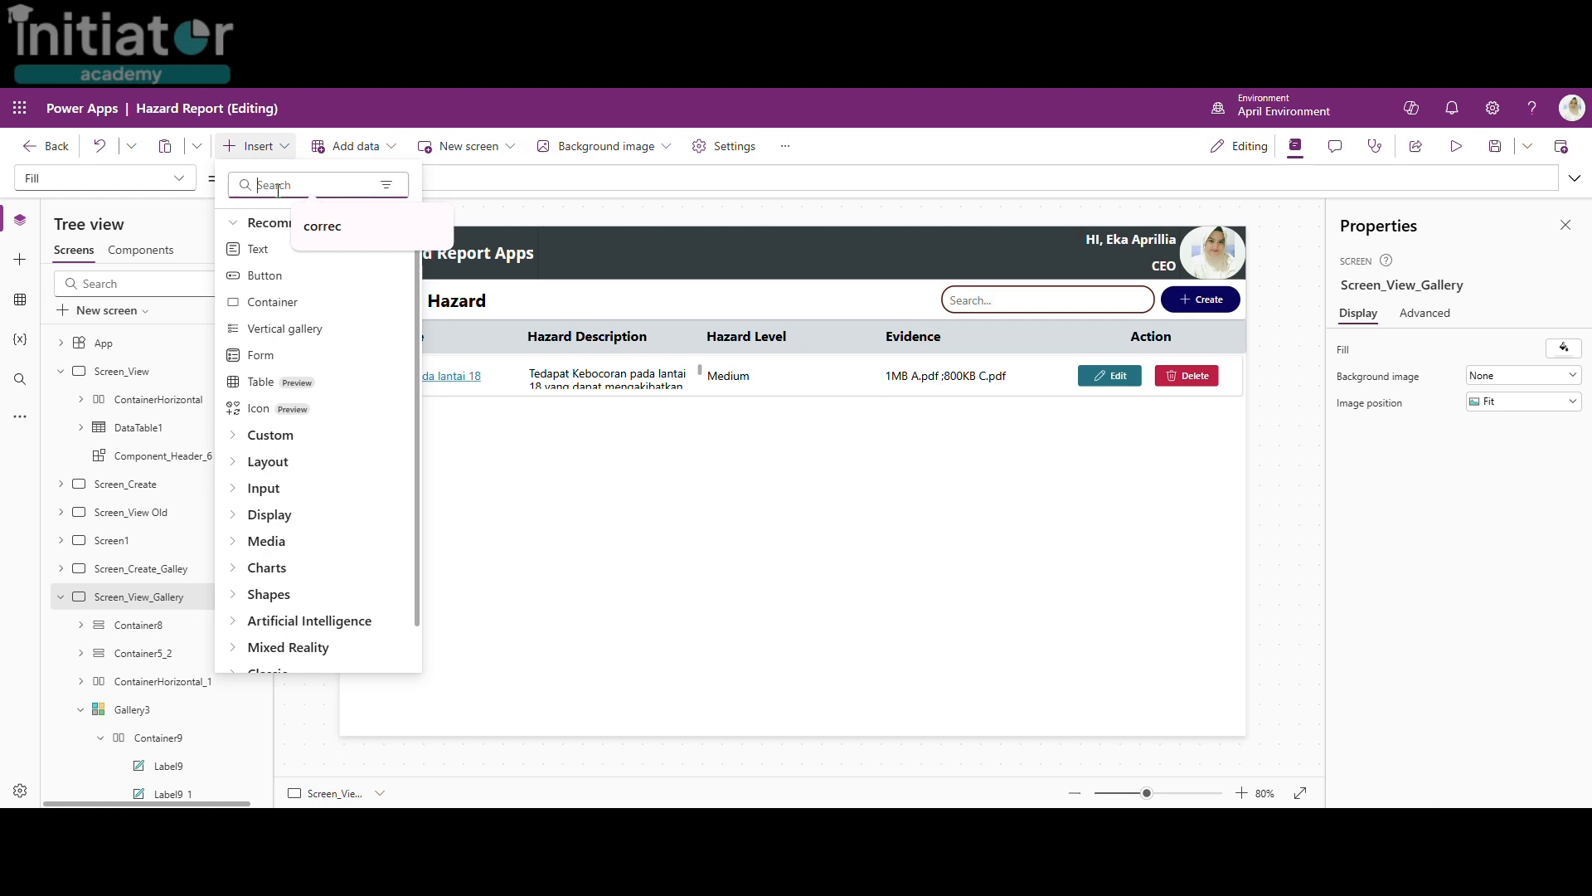
pyautogui.write('conta')
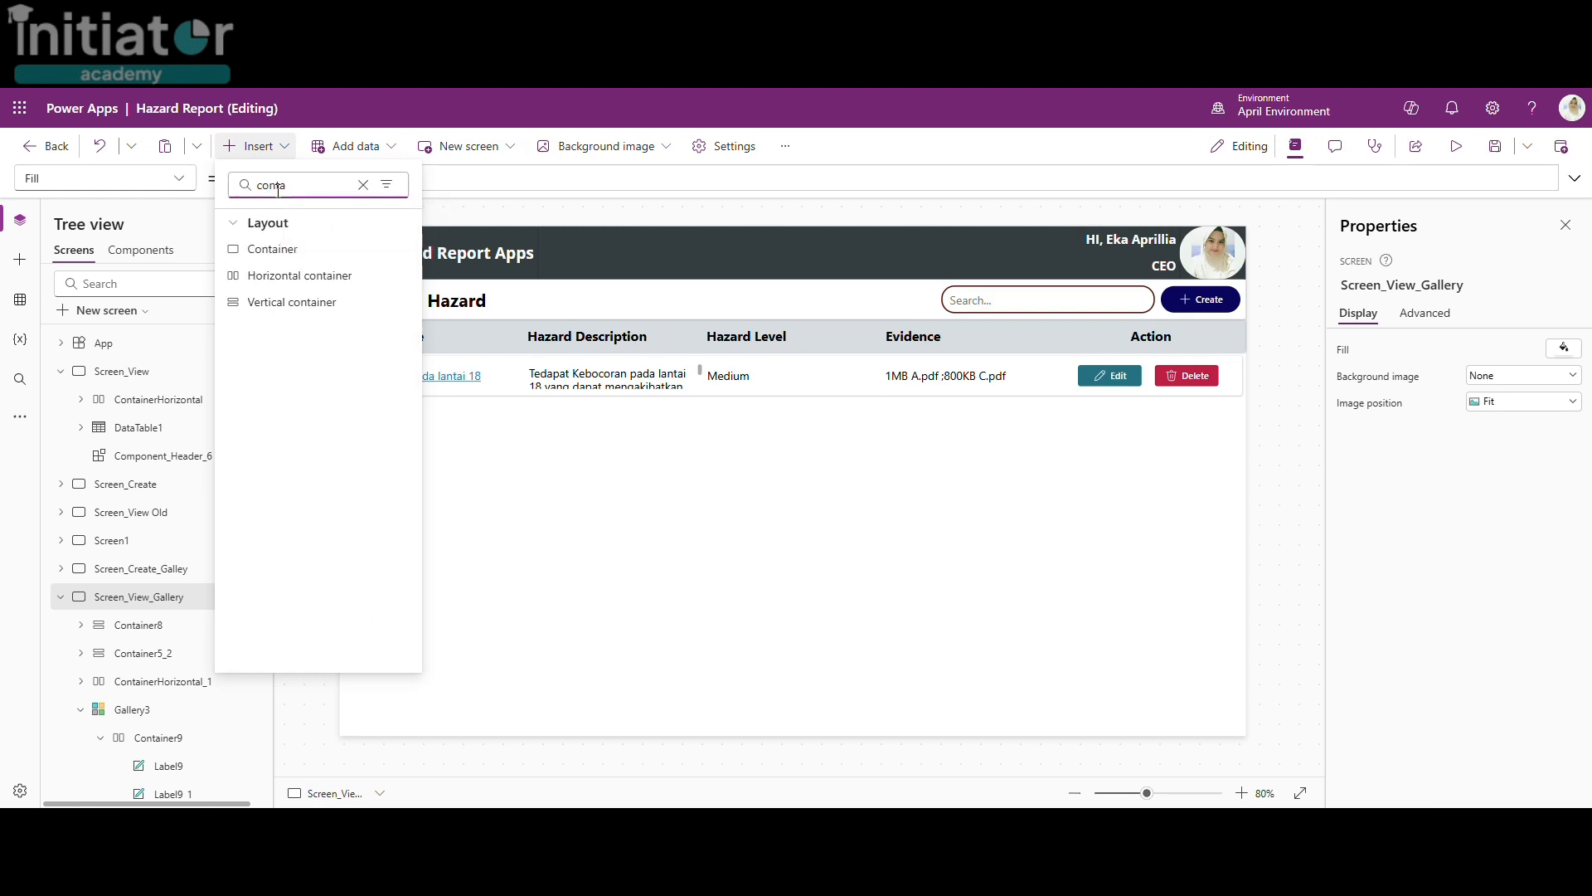
pyautogui.click(311, 304)
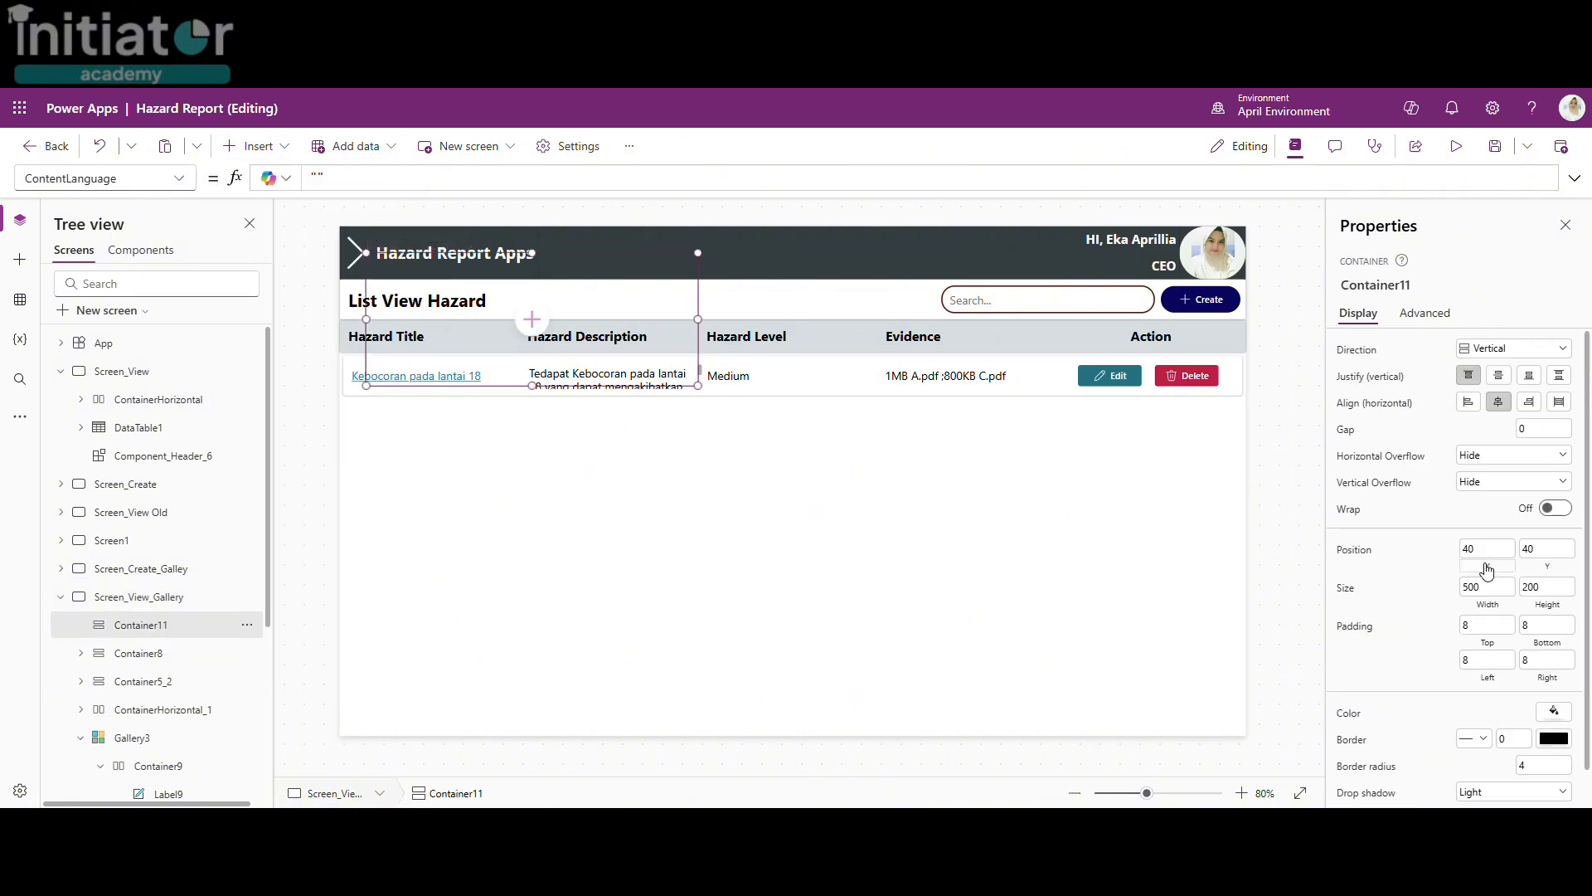
pyautogui.click(1487, 570)
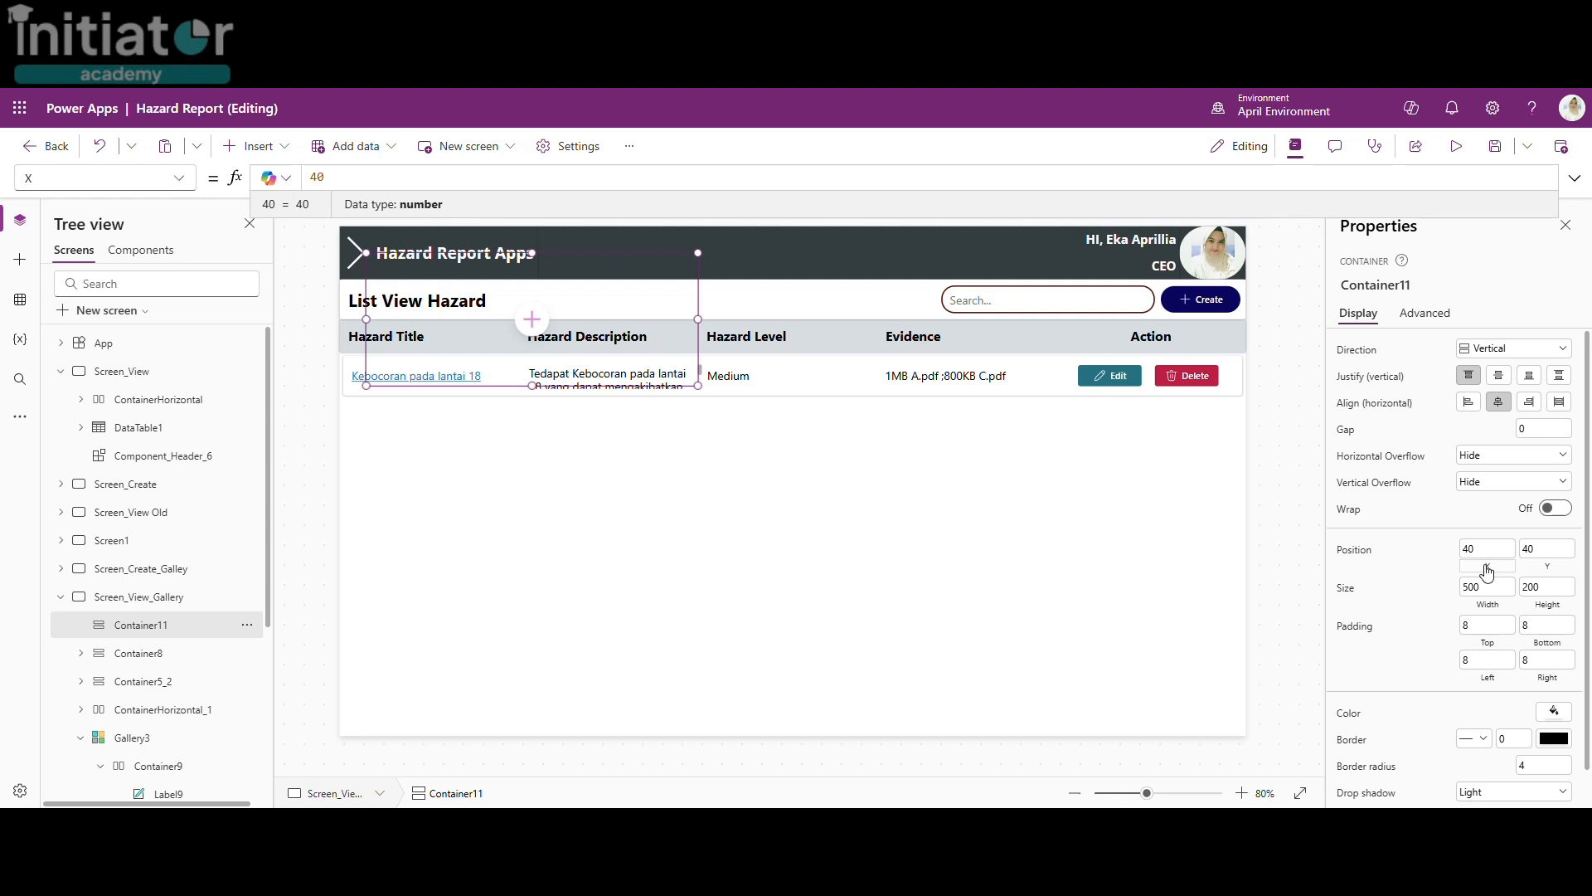
pyautogui.write('0')
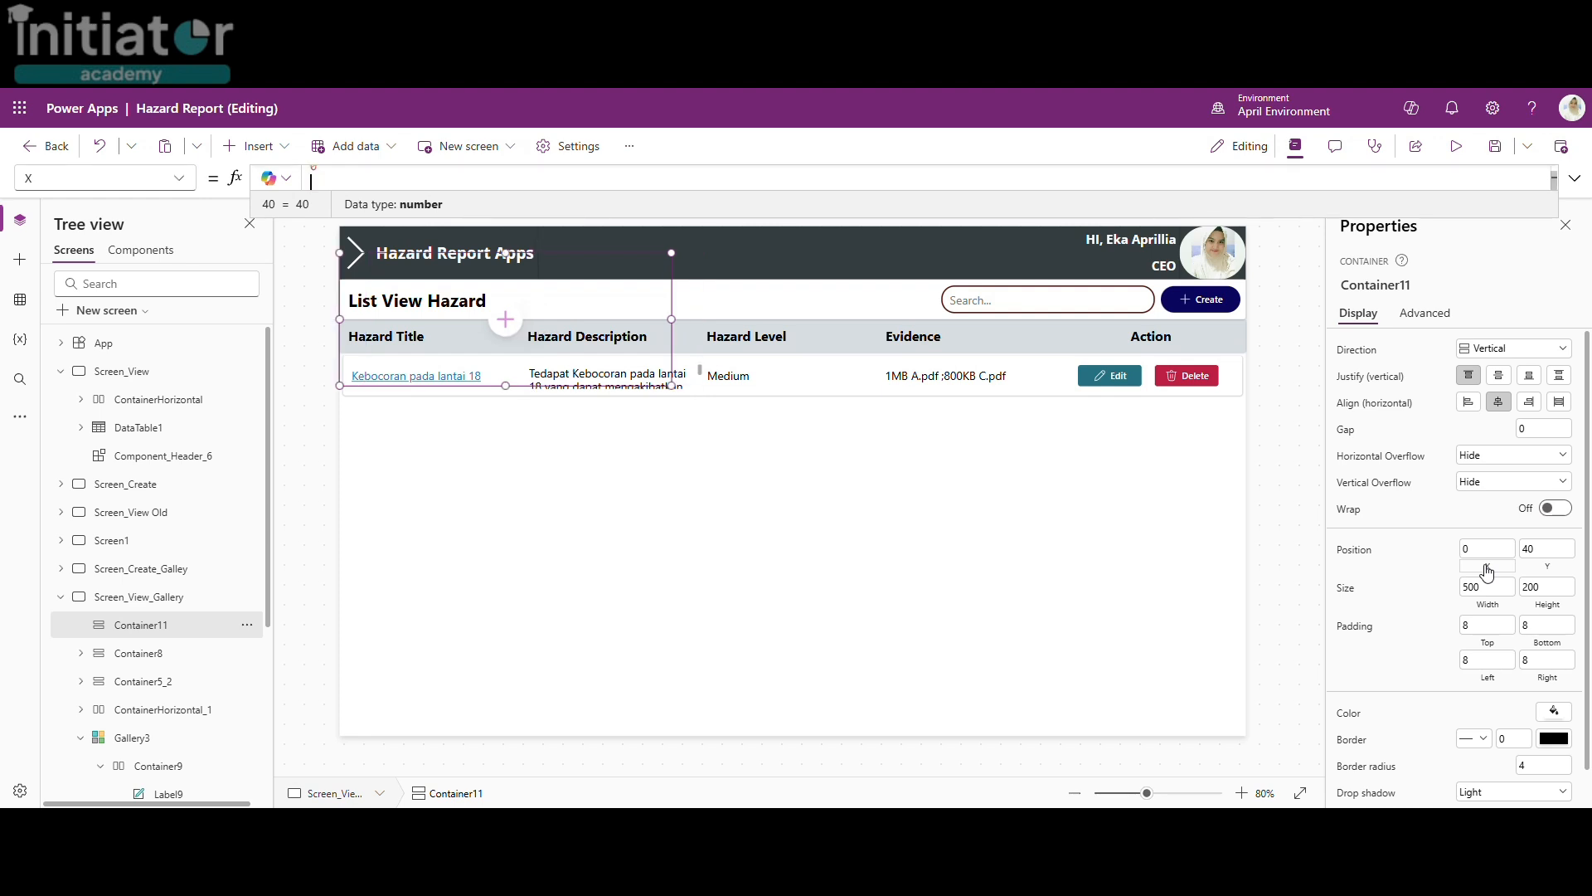
pyautogui.click(1551, 572)
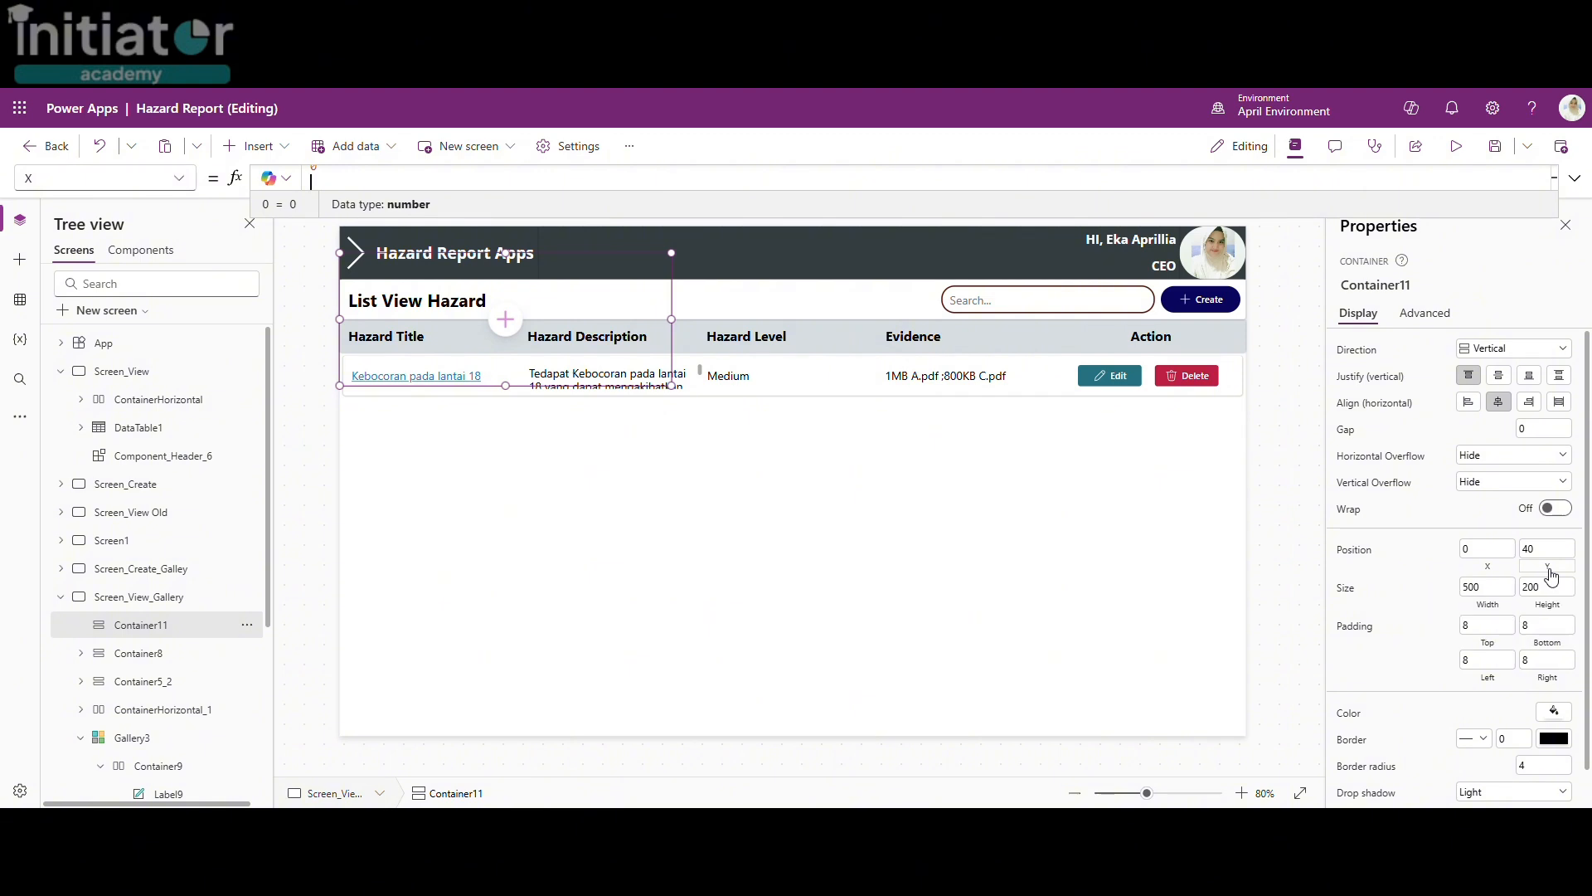
pyautogui.write('0')
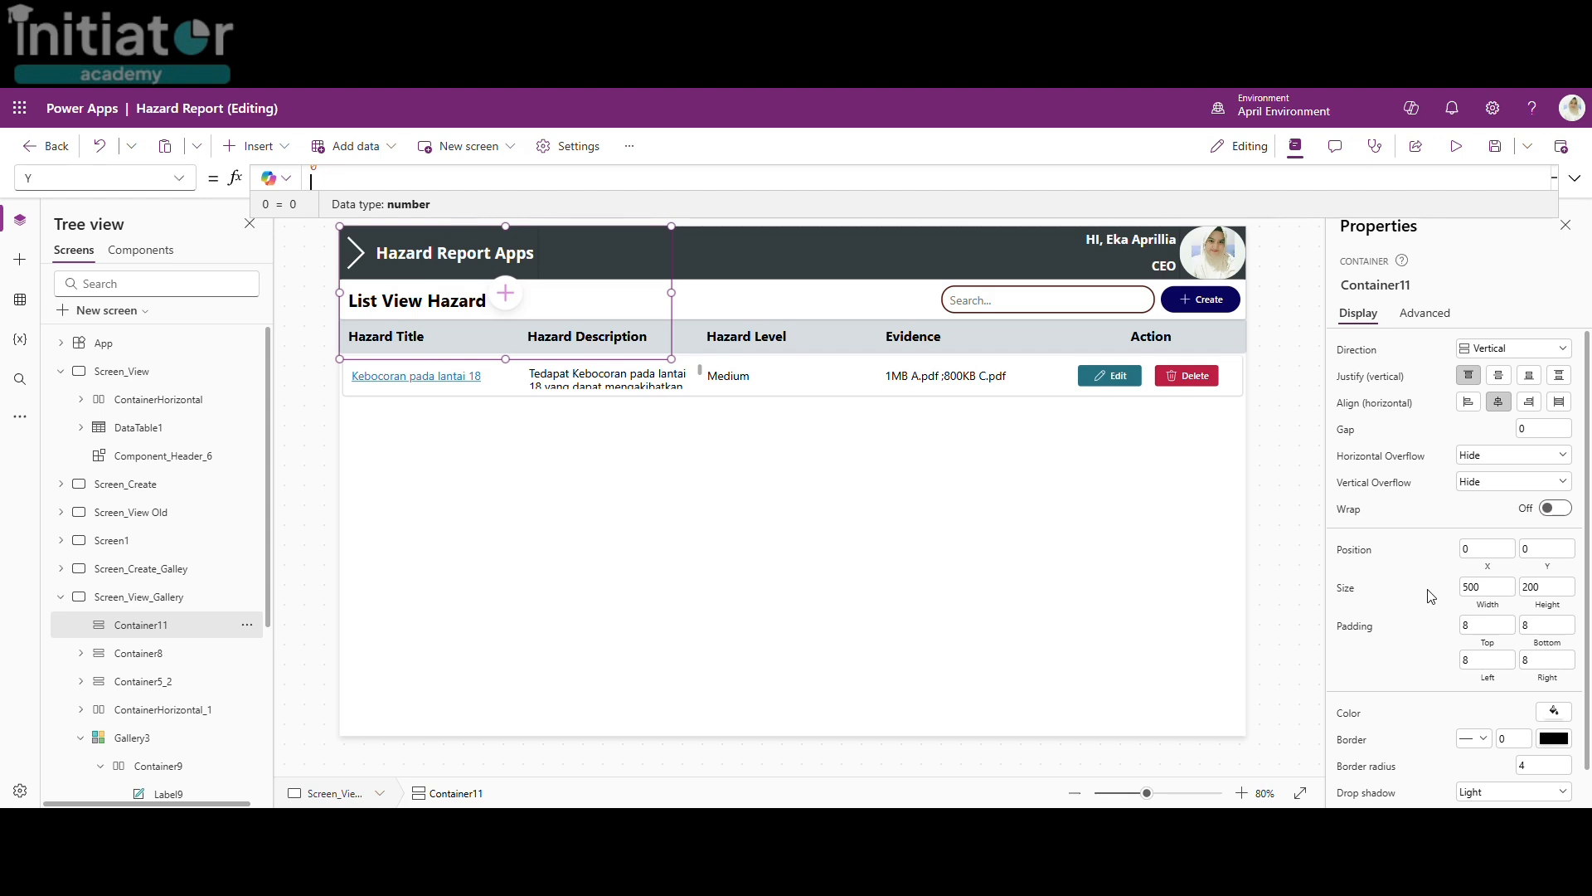
# Step: Set the new container's width to Parent.Width
pyautogui.click(1494, 612)
pyautogui.hotkey('ctrl', 'a')
pyautogui.write('parent')
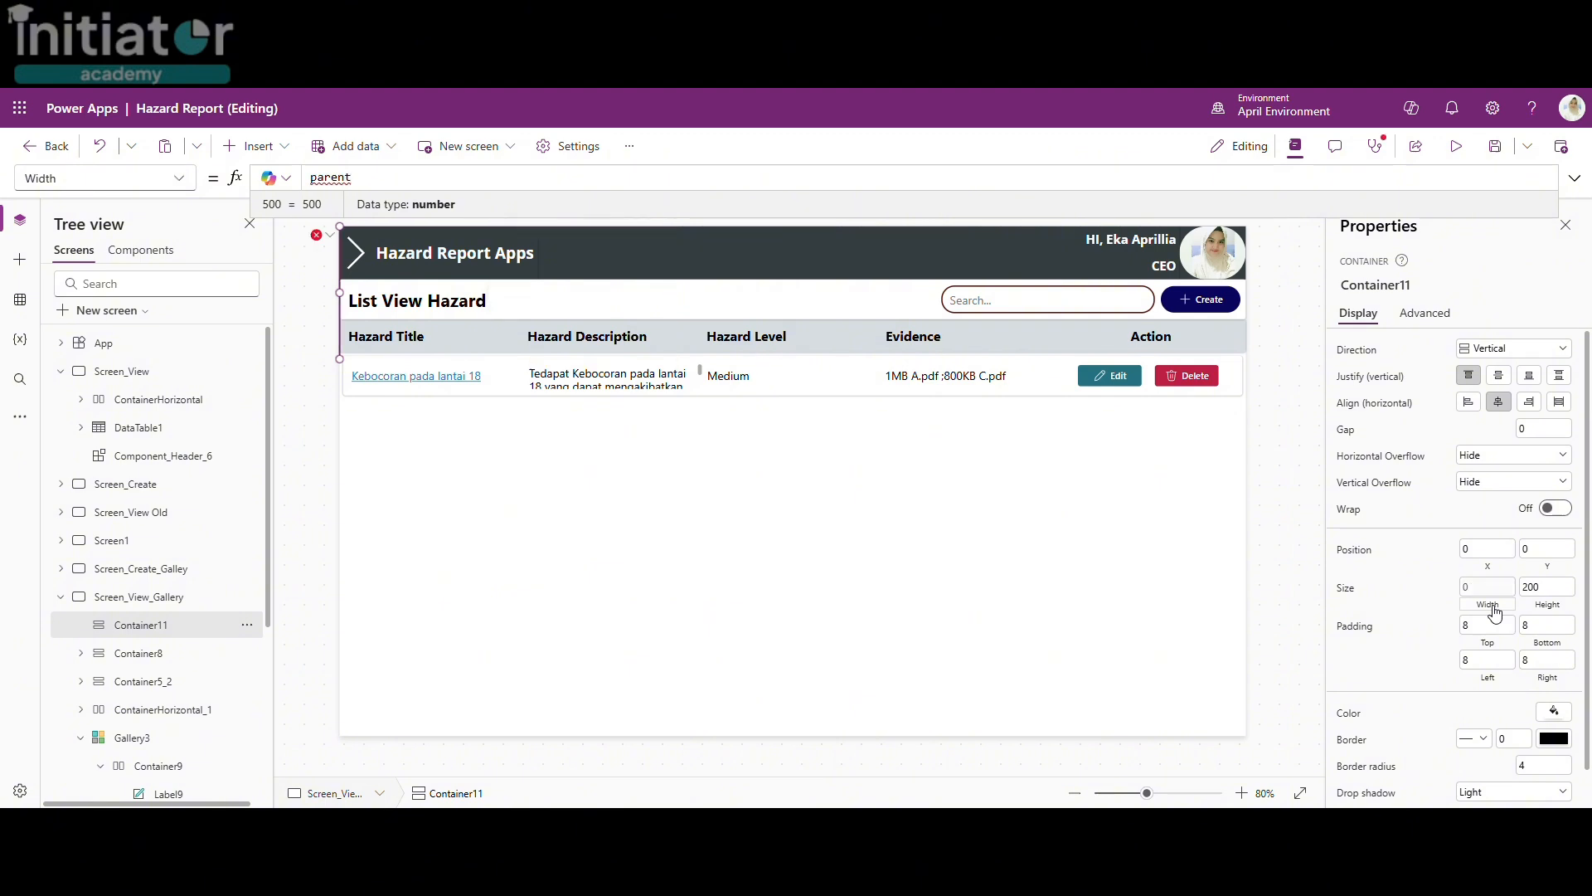
pyautogui.press('BackSpace')
pyautogui.press('BackSpace')
pyautogui.press('BackSpace')
pyautogui.press('BackSpace')
pyautogui.press('BackSpace')
pyautogui.press('BackSpace')
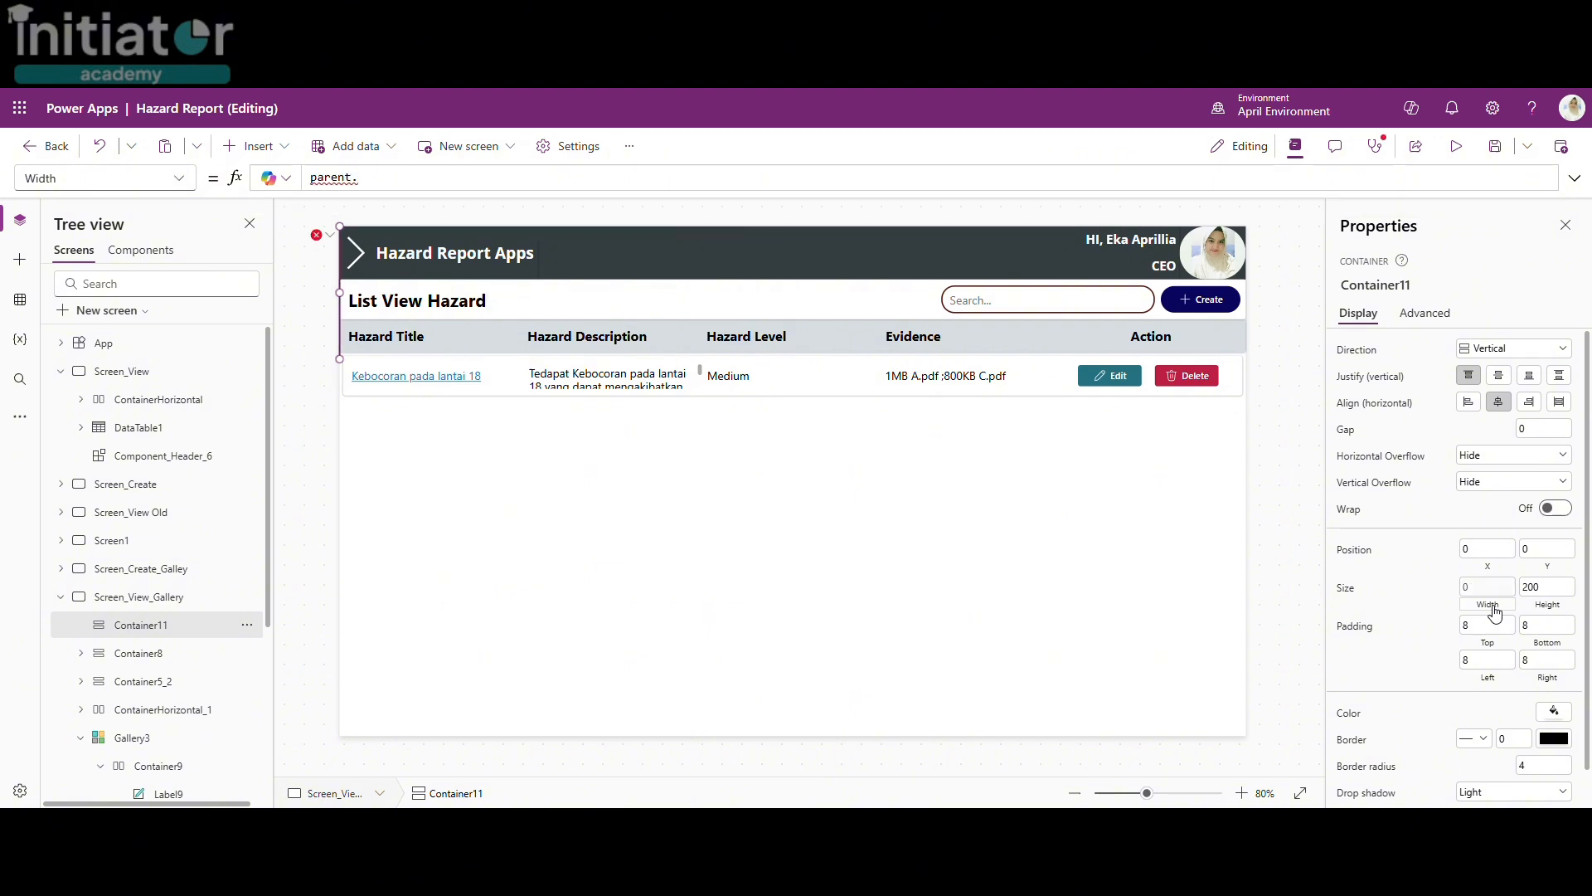
pyautogui.write('Parent.')
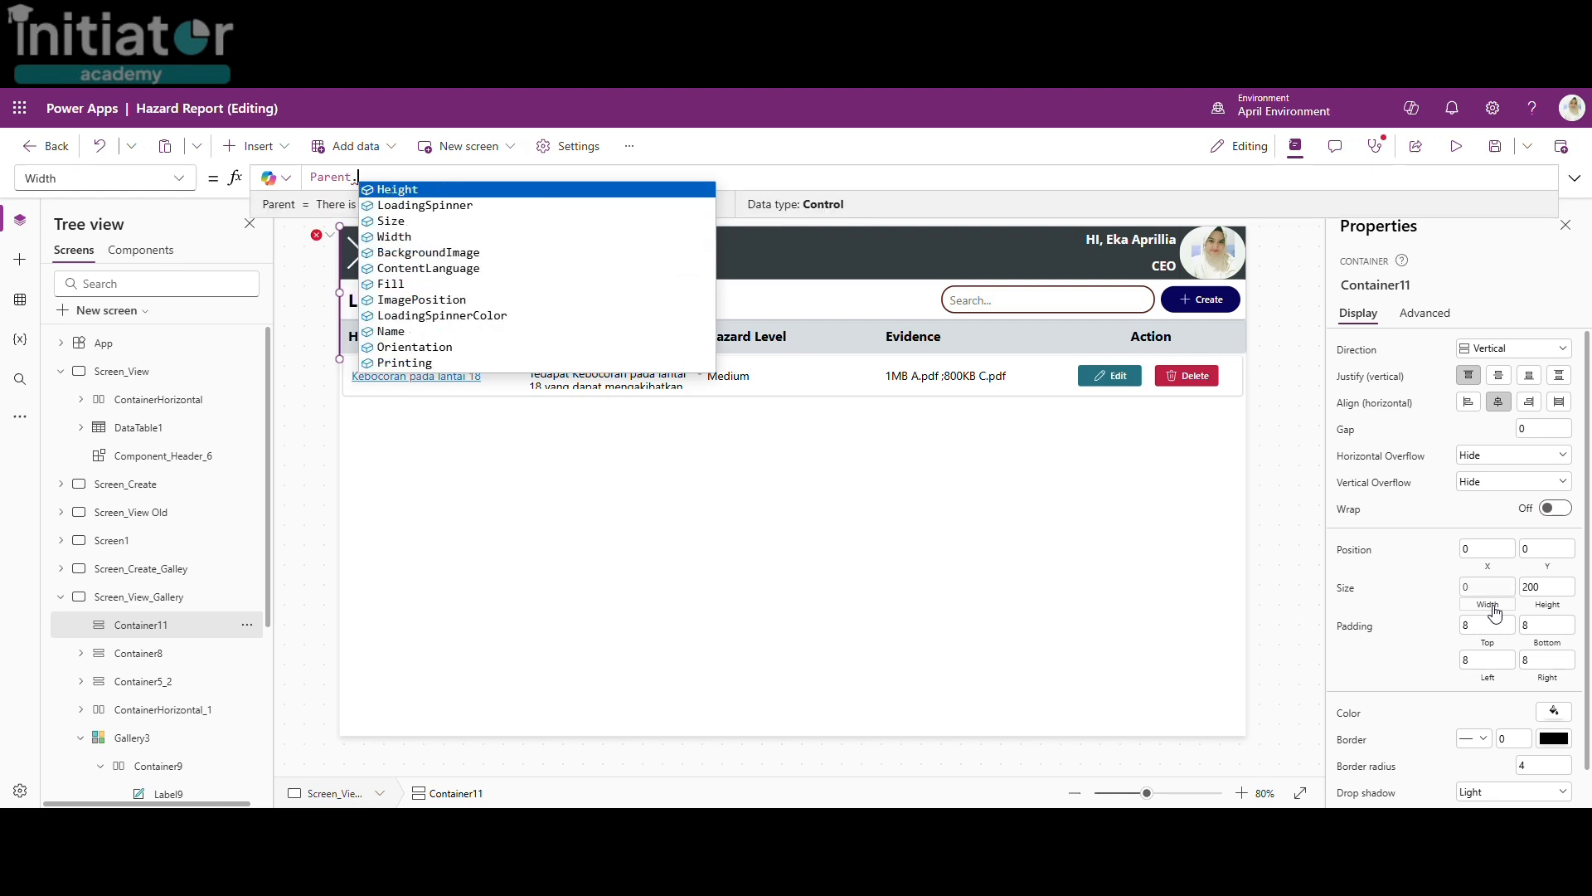
pyautogui.write('W')
pyautogui.press('Tab')
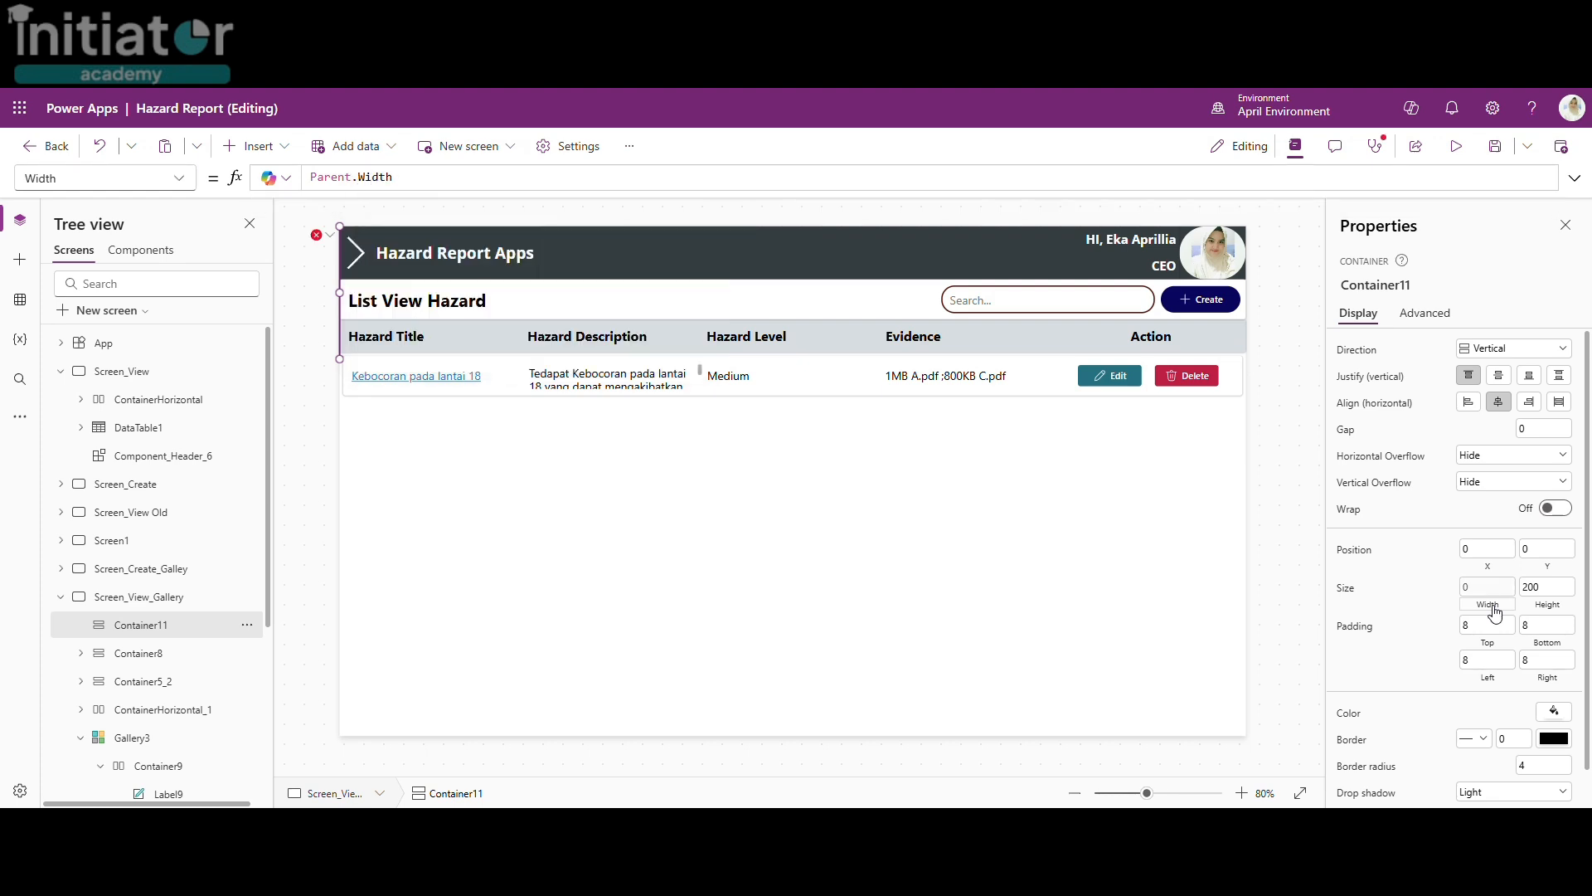
# Step: Set the new container's height to Parent.Height
pyautogui.click(1552, 612)
pyautogui.hotkey('ctrl', 'a')
pyautogui.write('P')
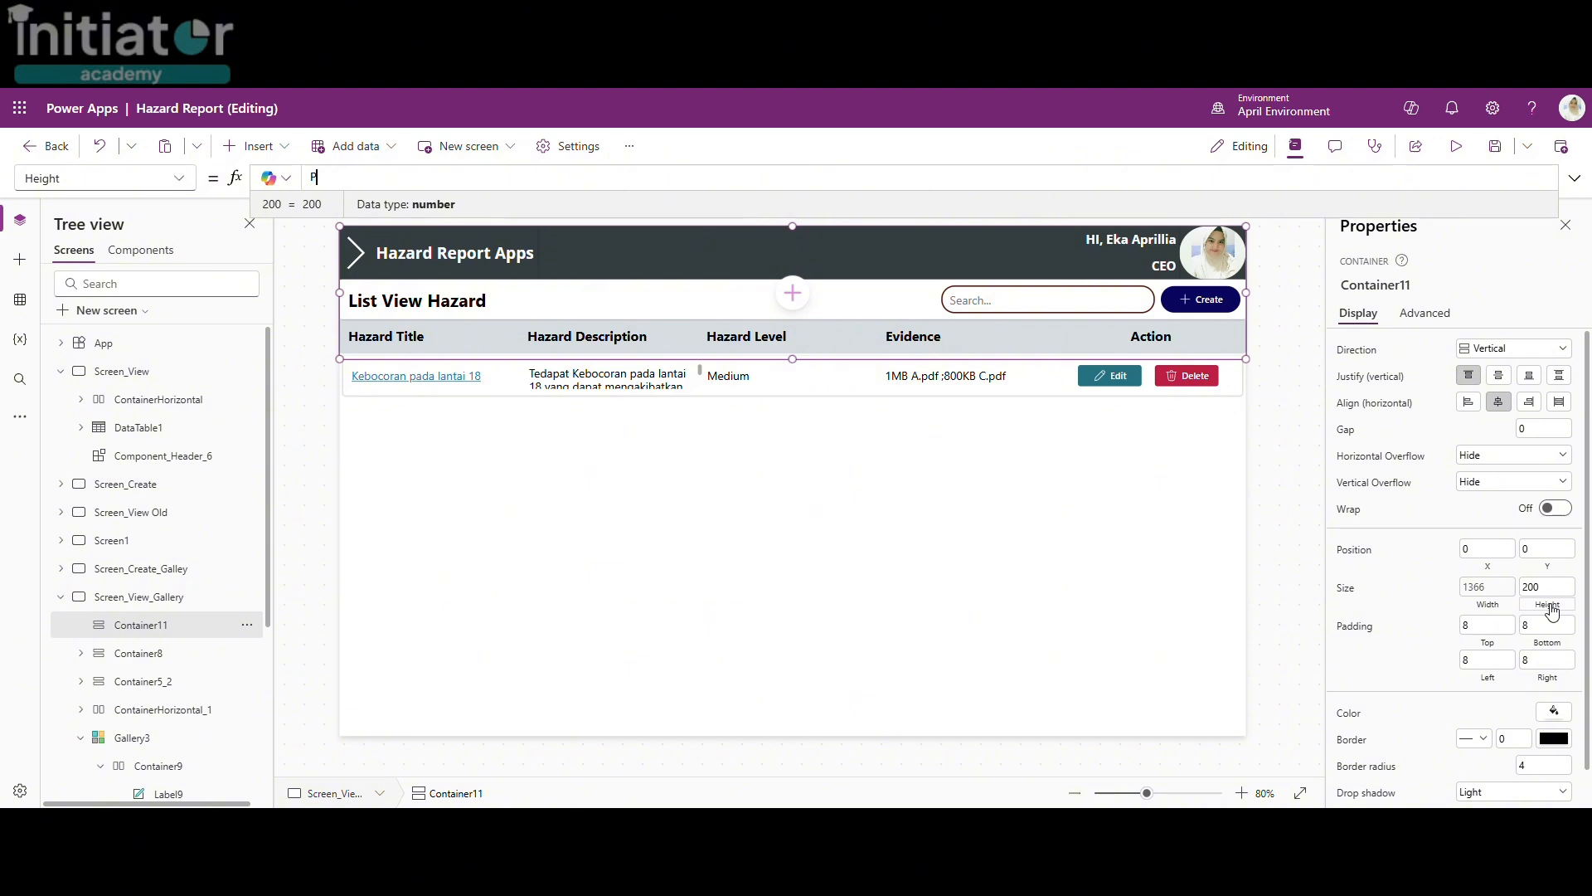
pyautogui.write('ar')
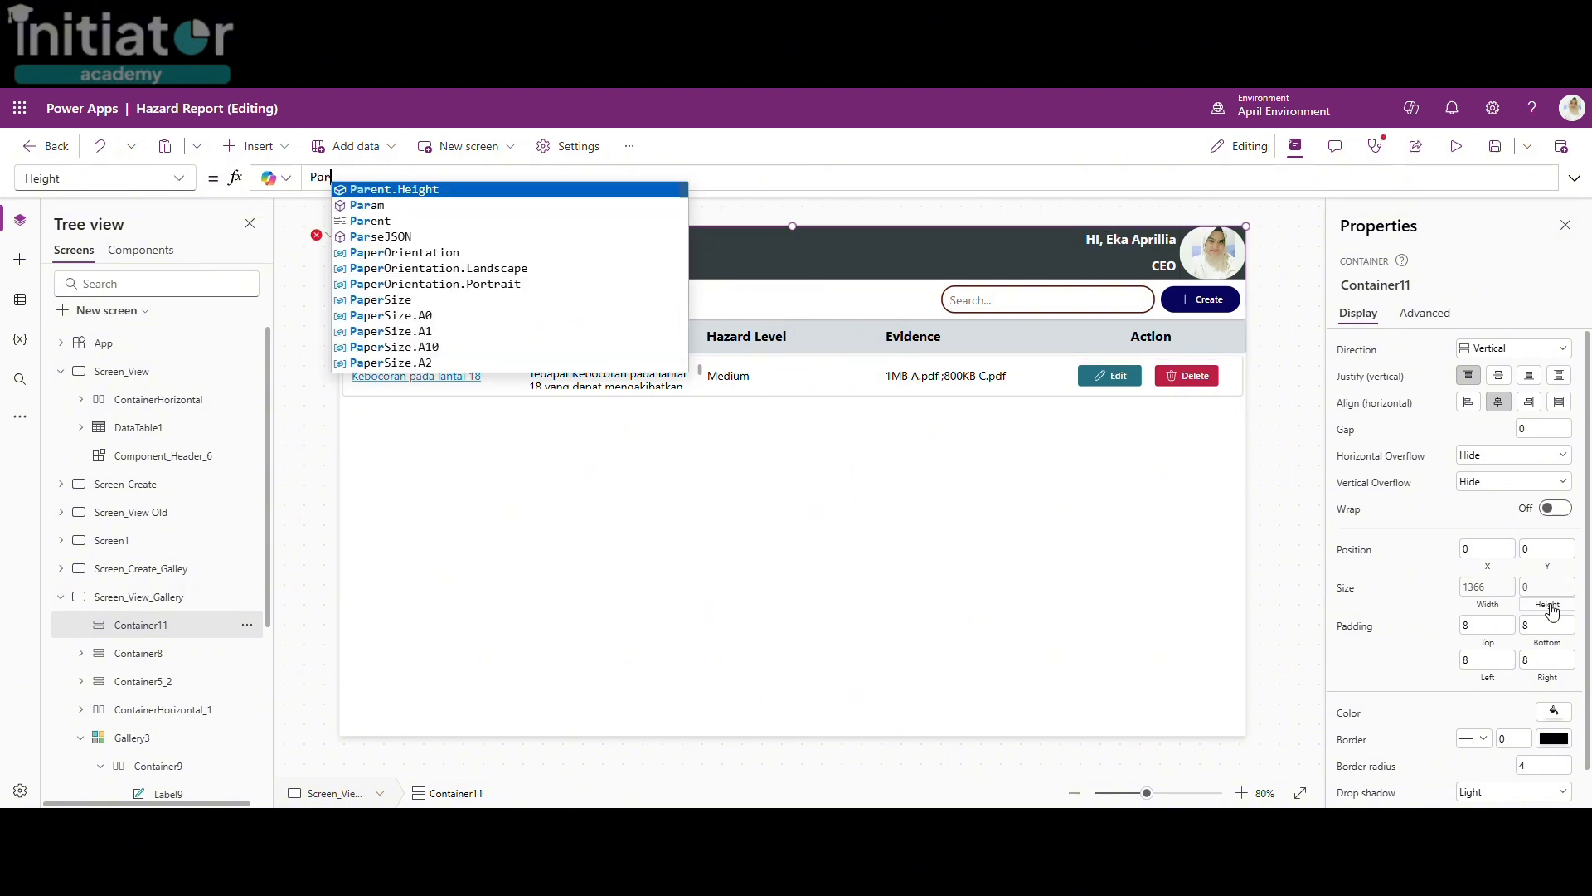
pyautogui.press('Tab')
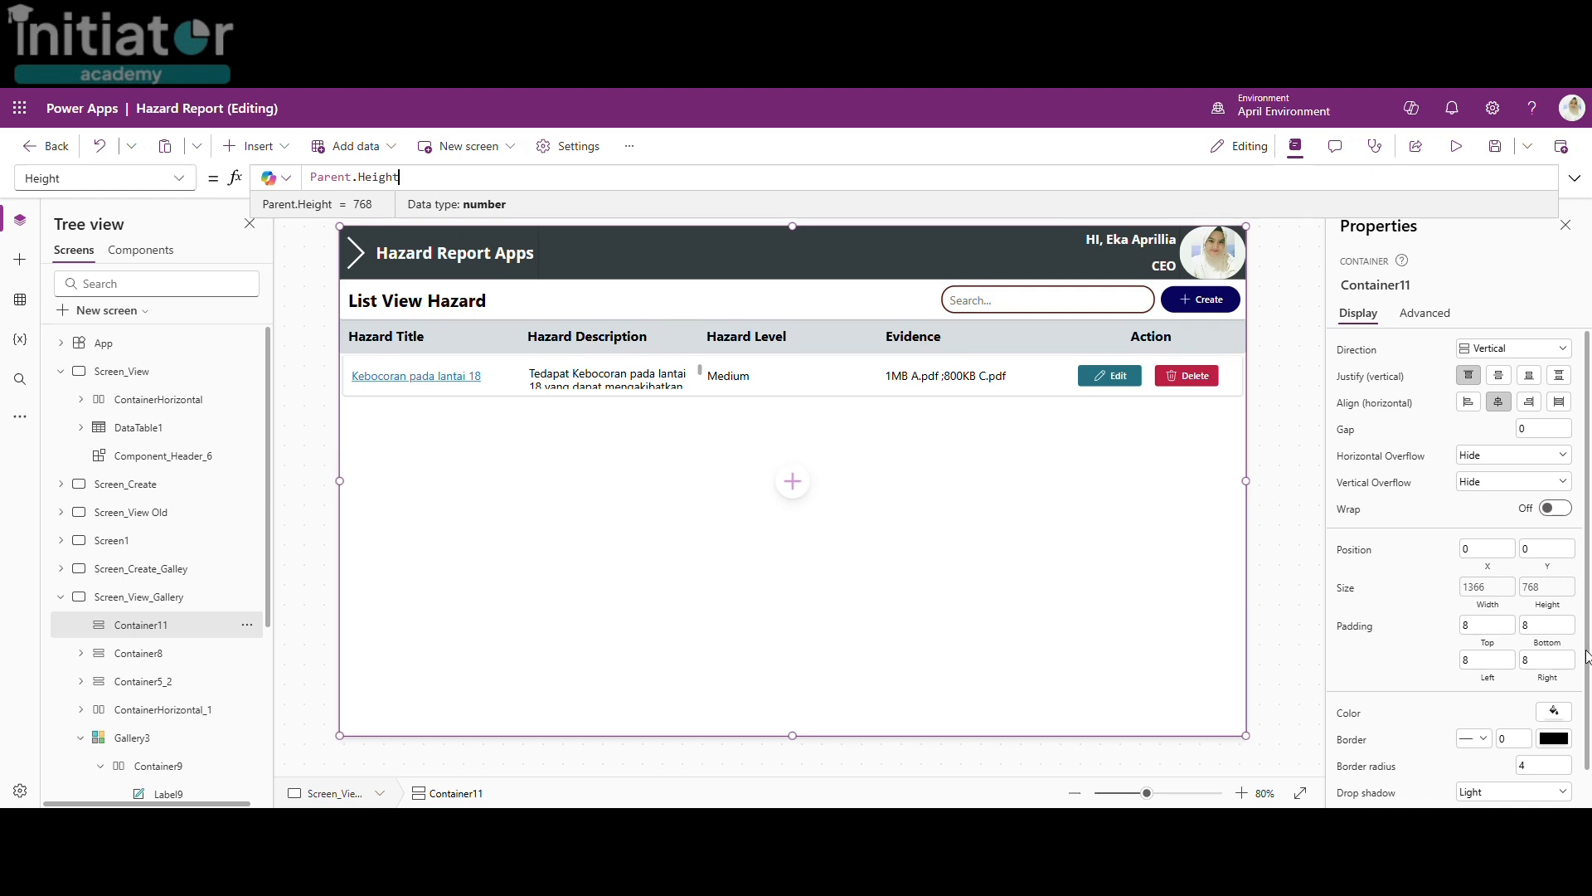
# Step: Give the full-screen container a semi-transparent dark grey fill of RGBA(79, 90, 94, 0.5)
pyautogui.scroll(-1, 1586, 656)
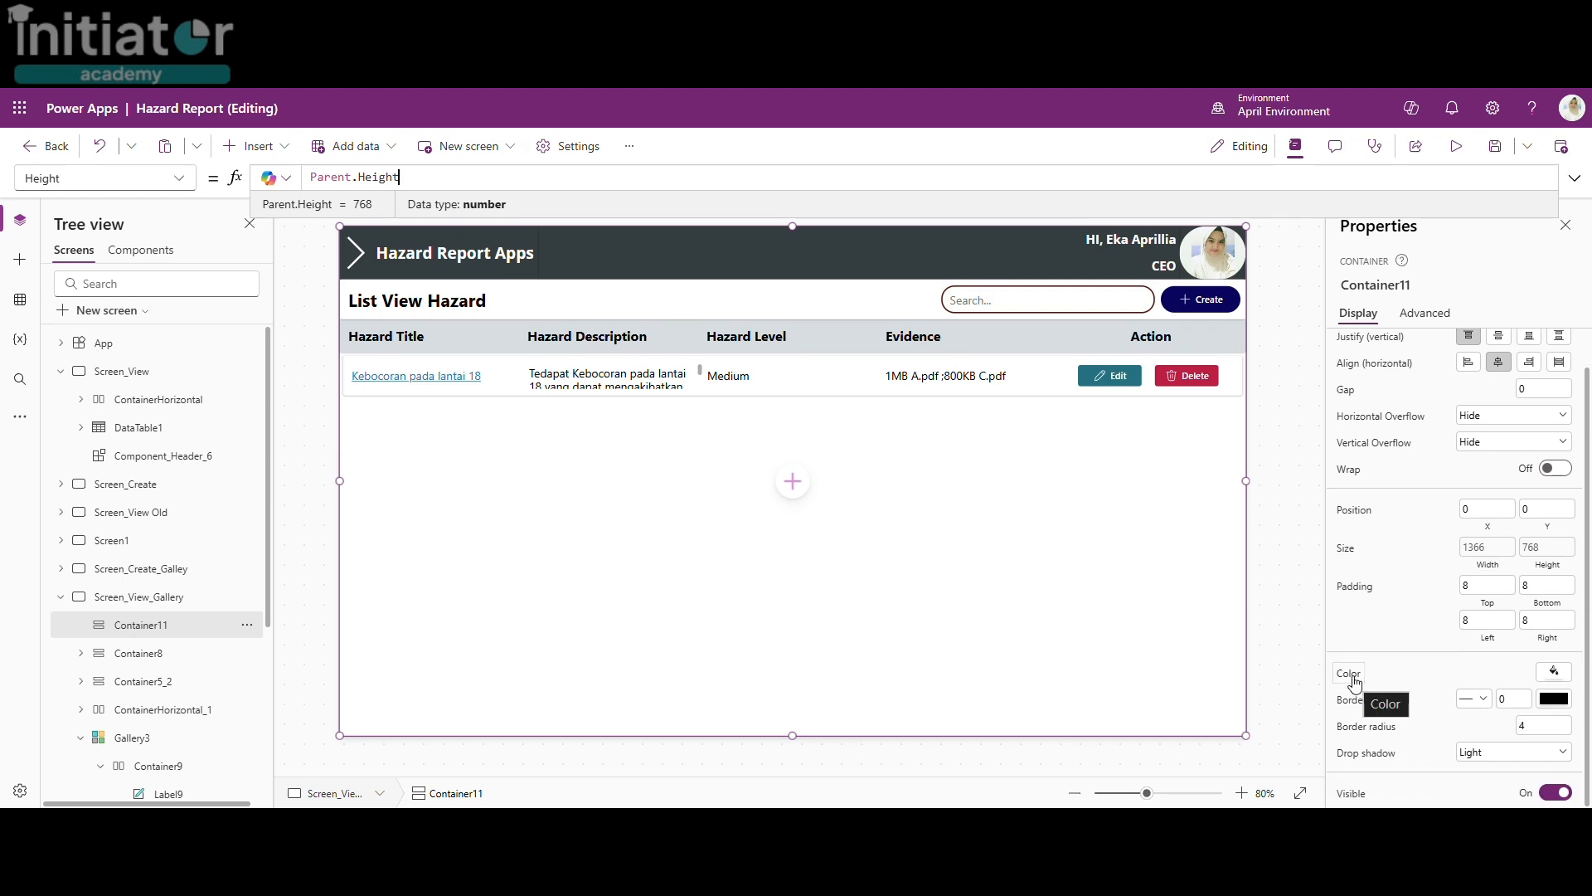
pyautogui.click(1556, 678)
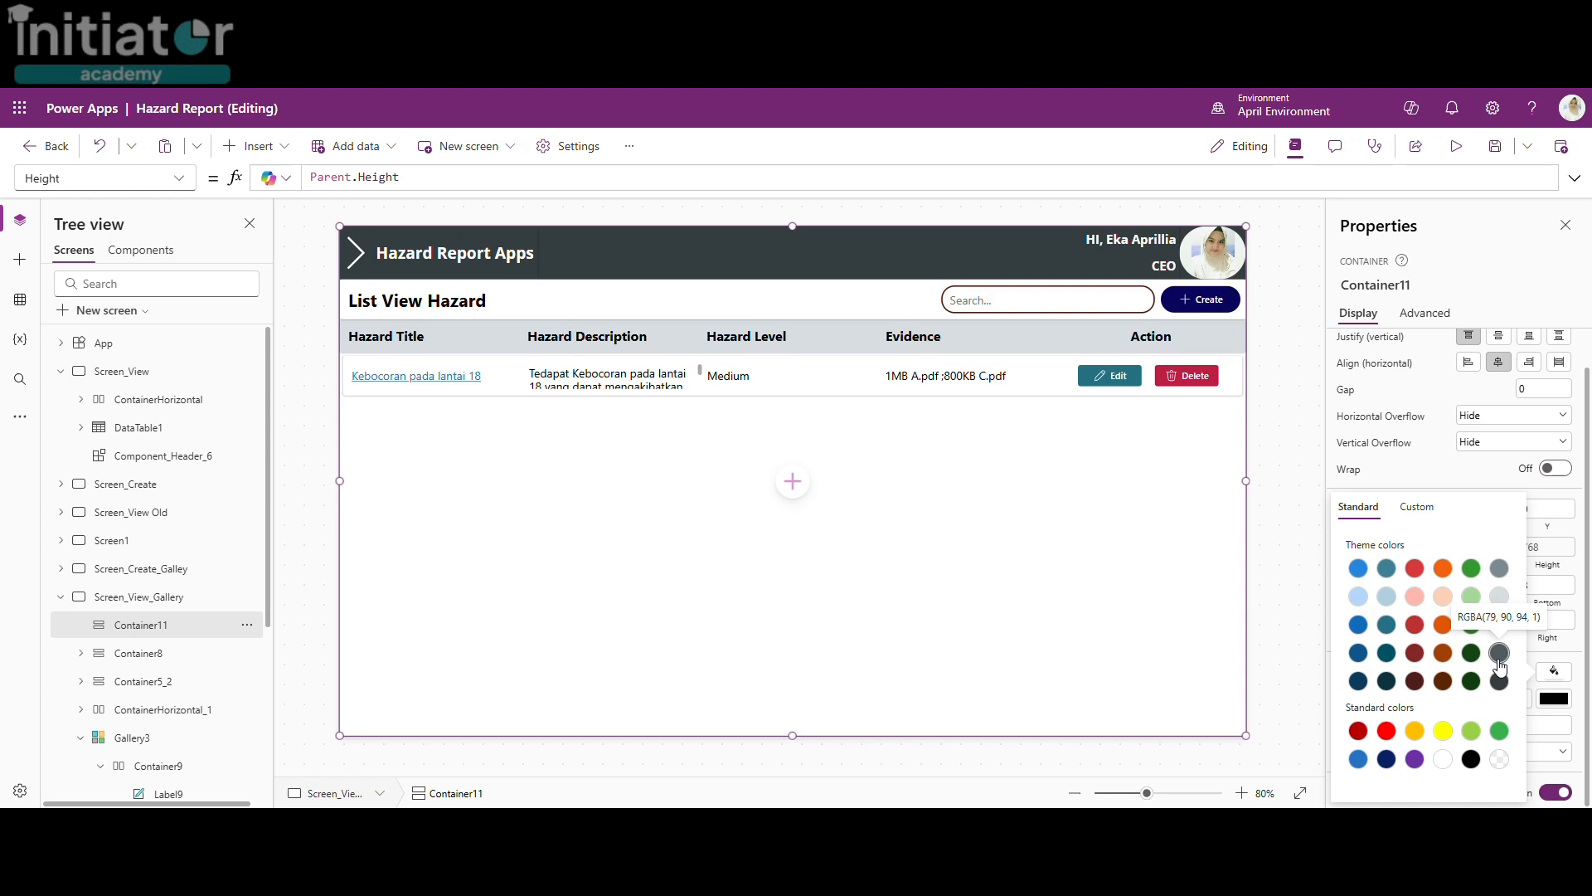
pyautogui.click(1501, 661)
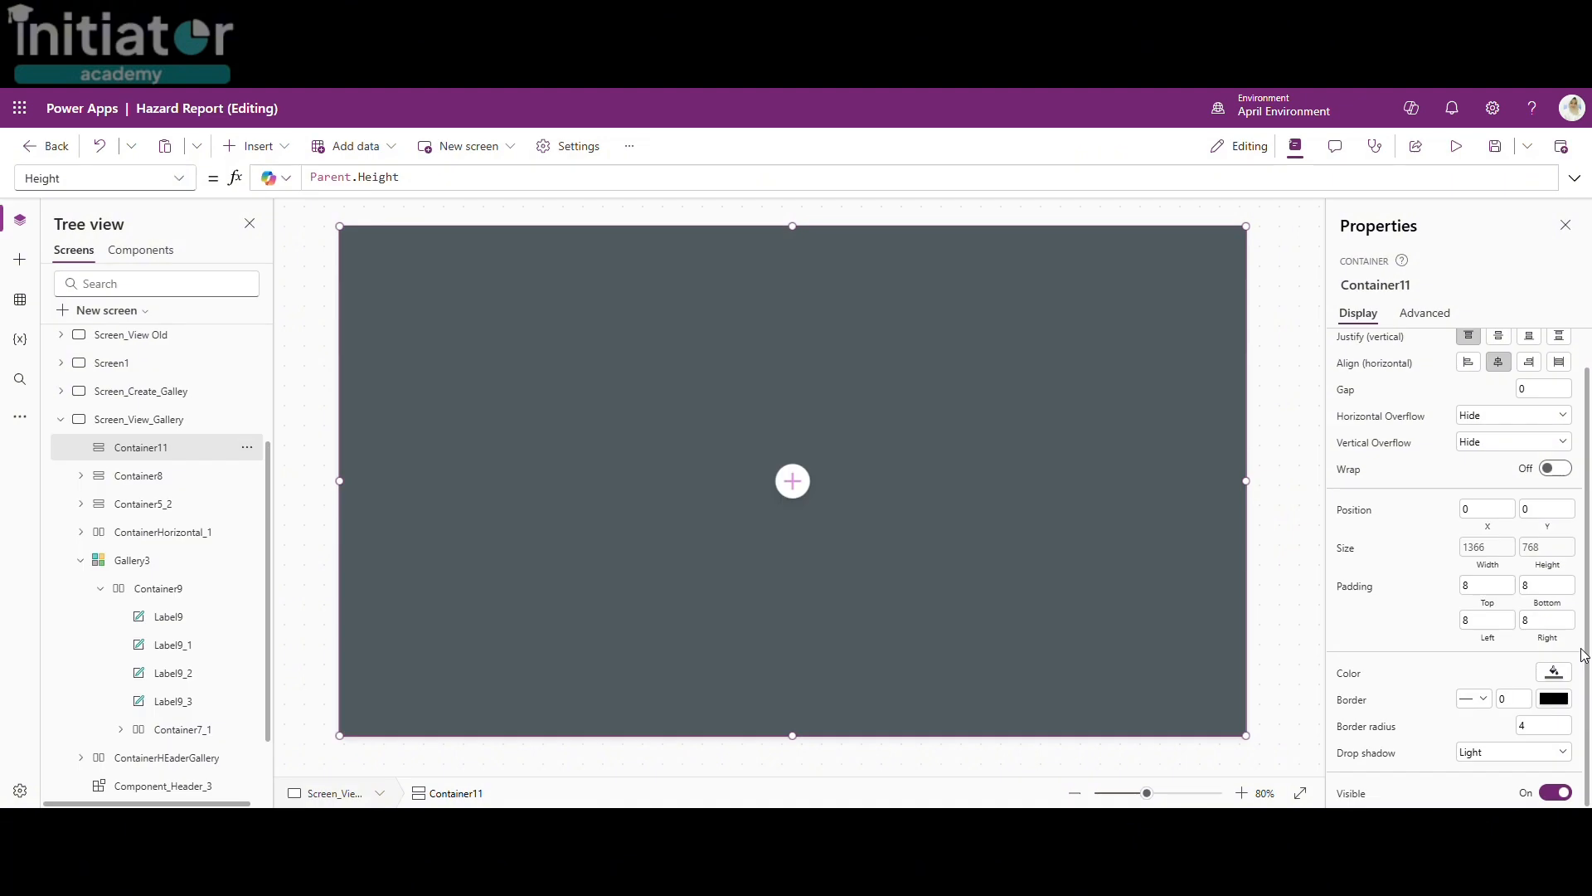
pyautogui.click(1348, 673)
pyautogui.press('BackSpace')
pyautogui.write('0.5')
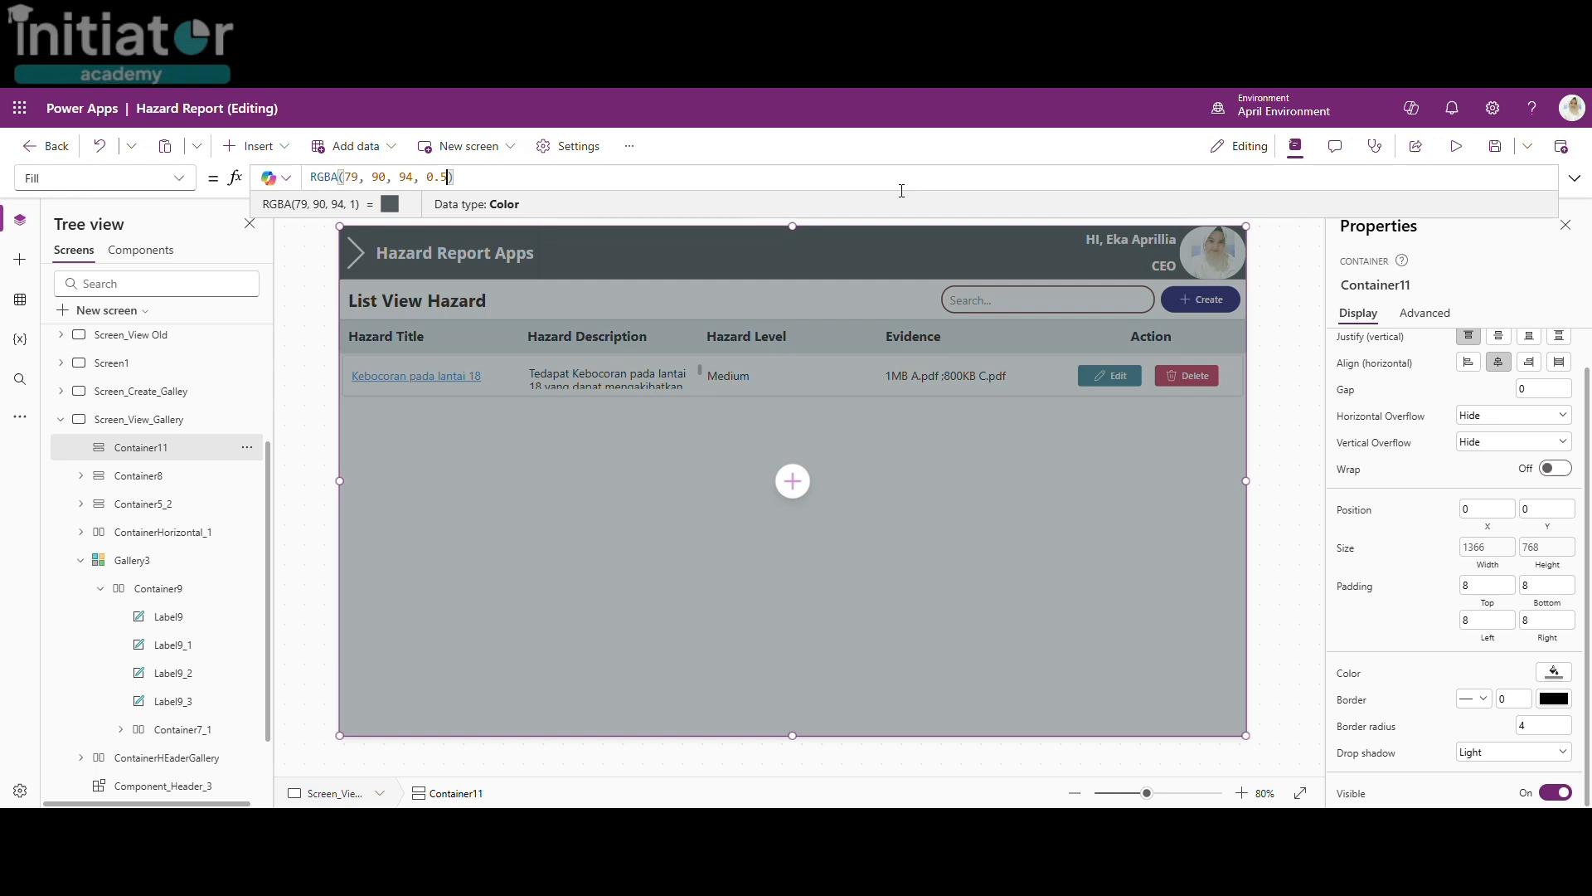
pyautogui.click(1290, 470)
# Step: Insert a classic Display form inside the semi-transparent overlay container
pyautogui.click(1139, 585)
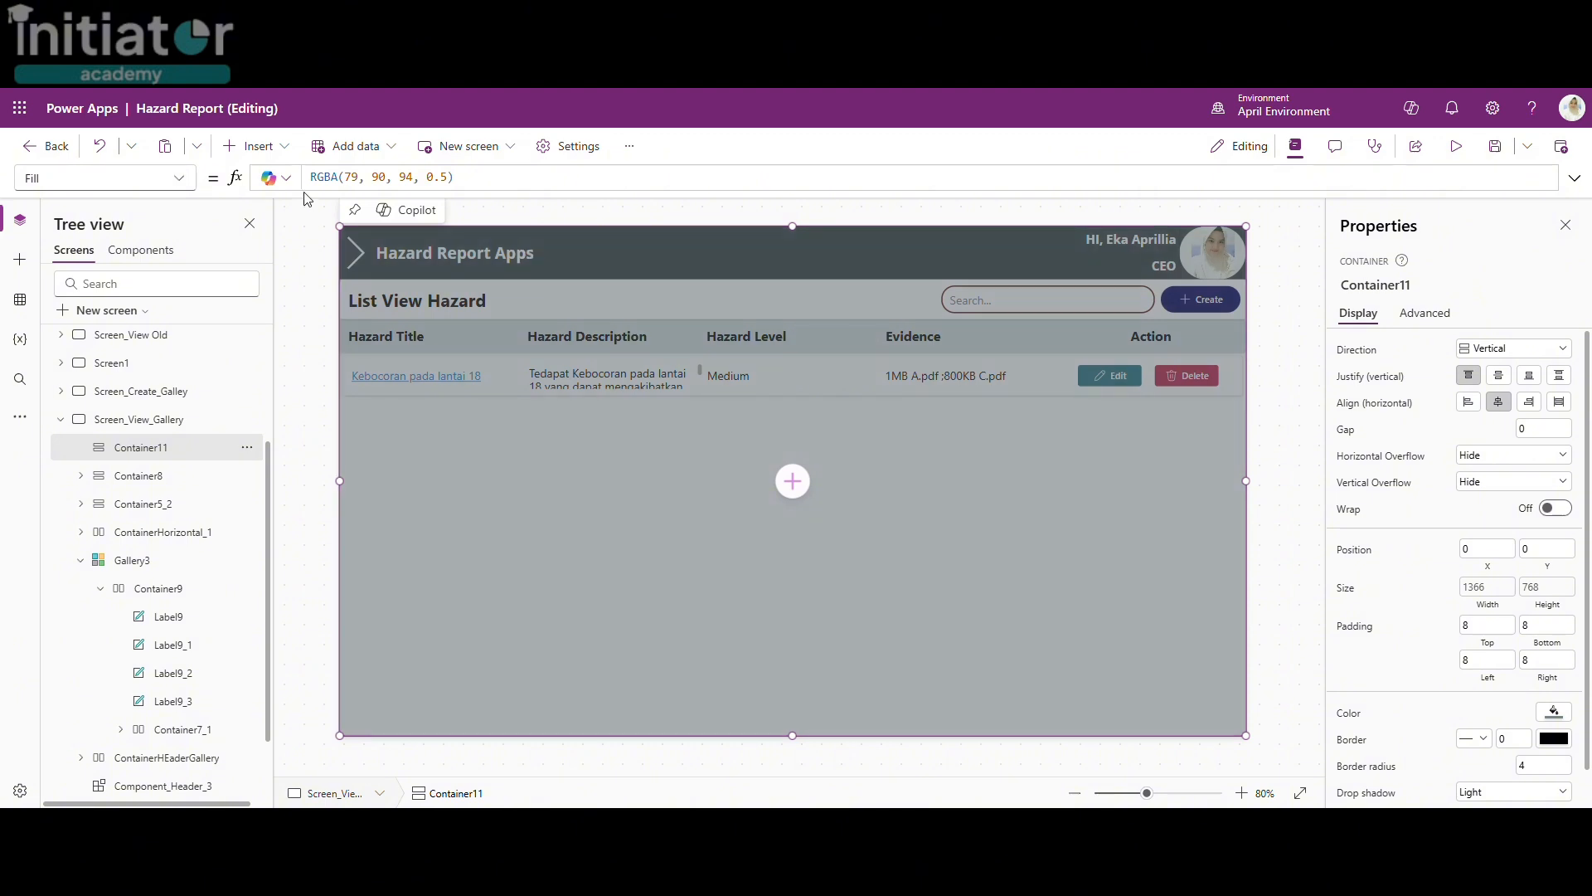
pyautogui.click(253, 146)
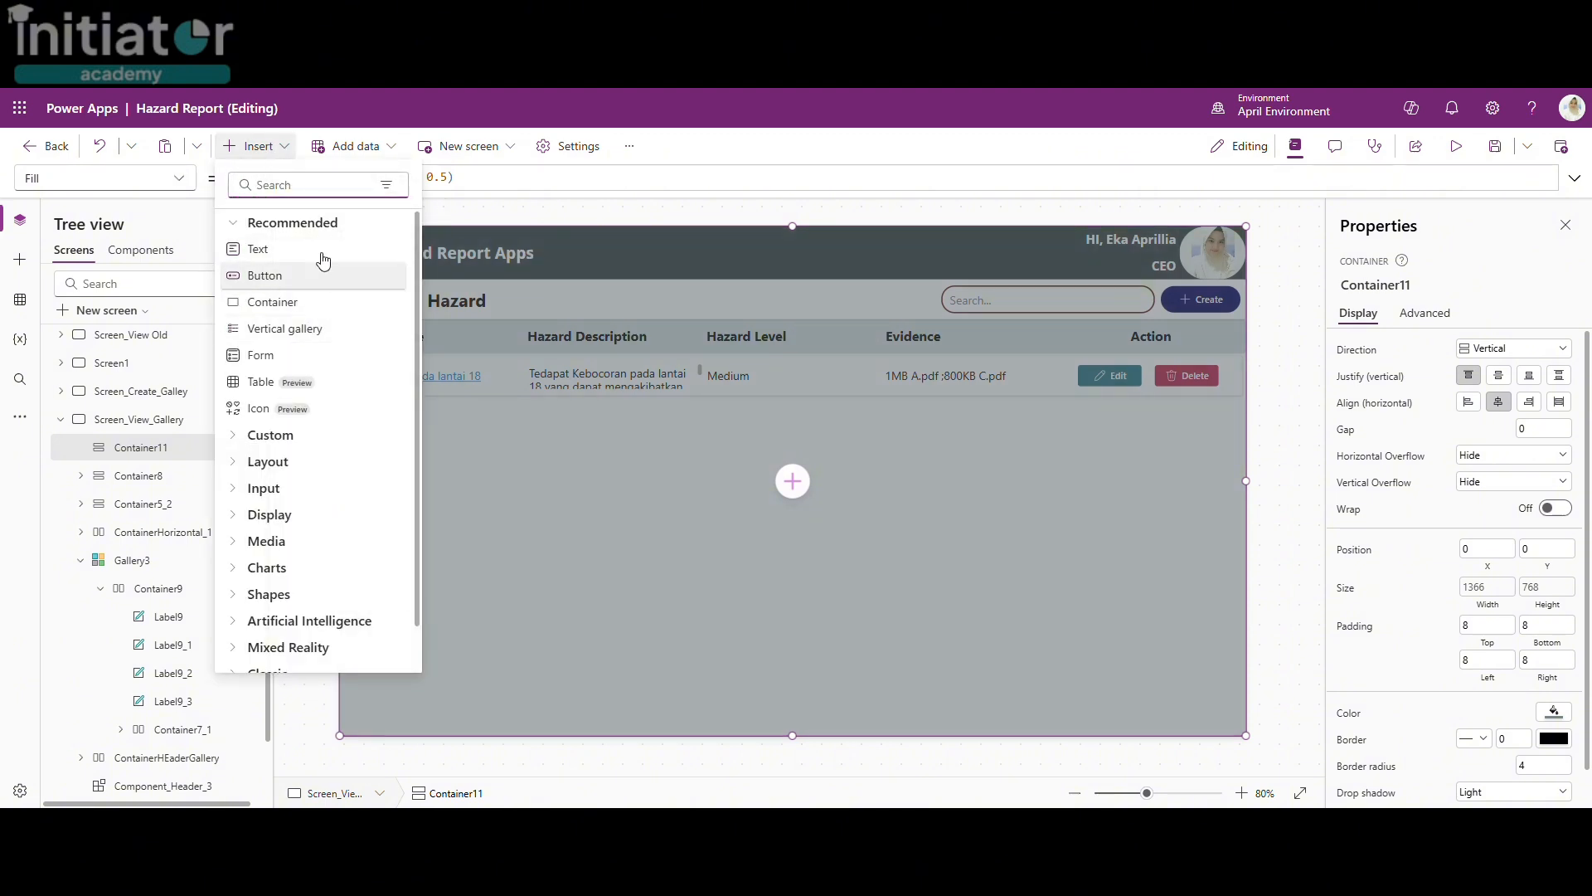
pyautogui.click(306, 186)
pyautogui.write('dis')
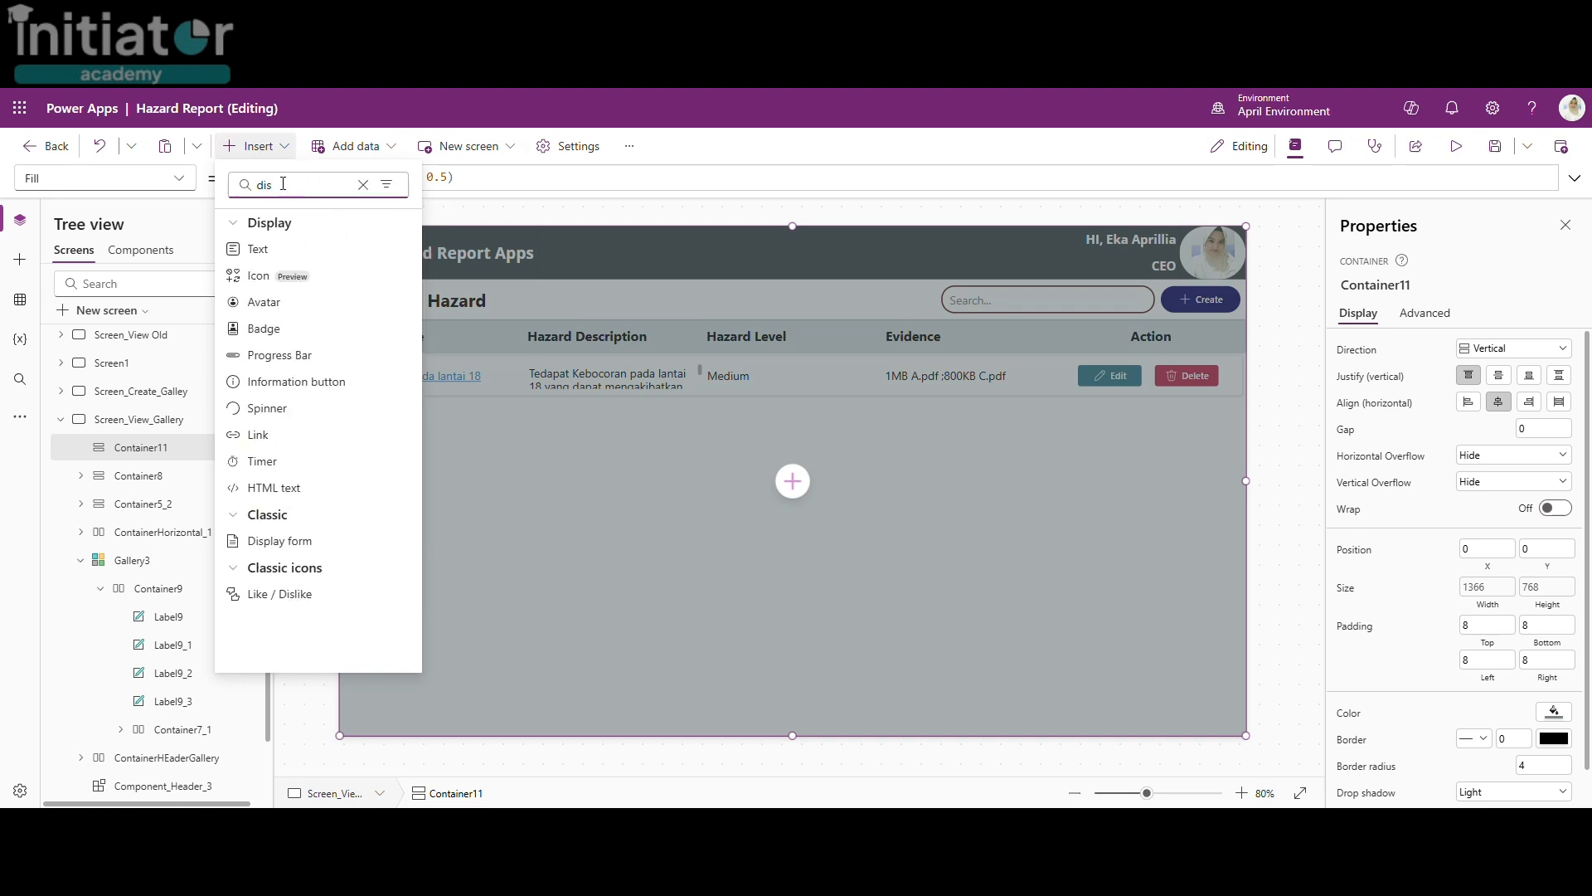
pyautogui.write('p')
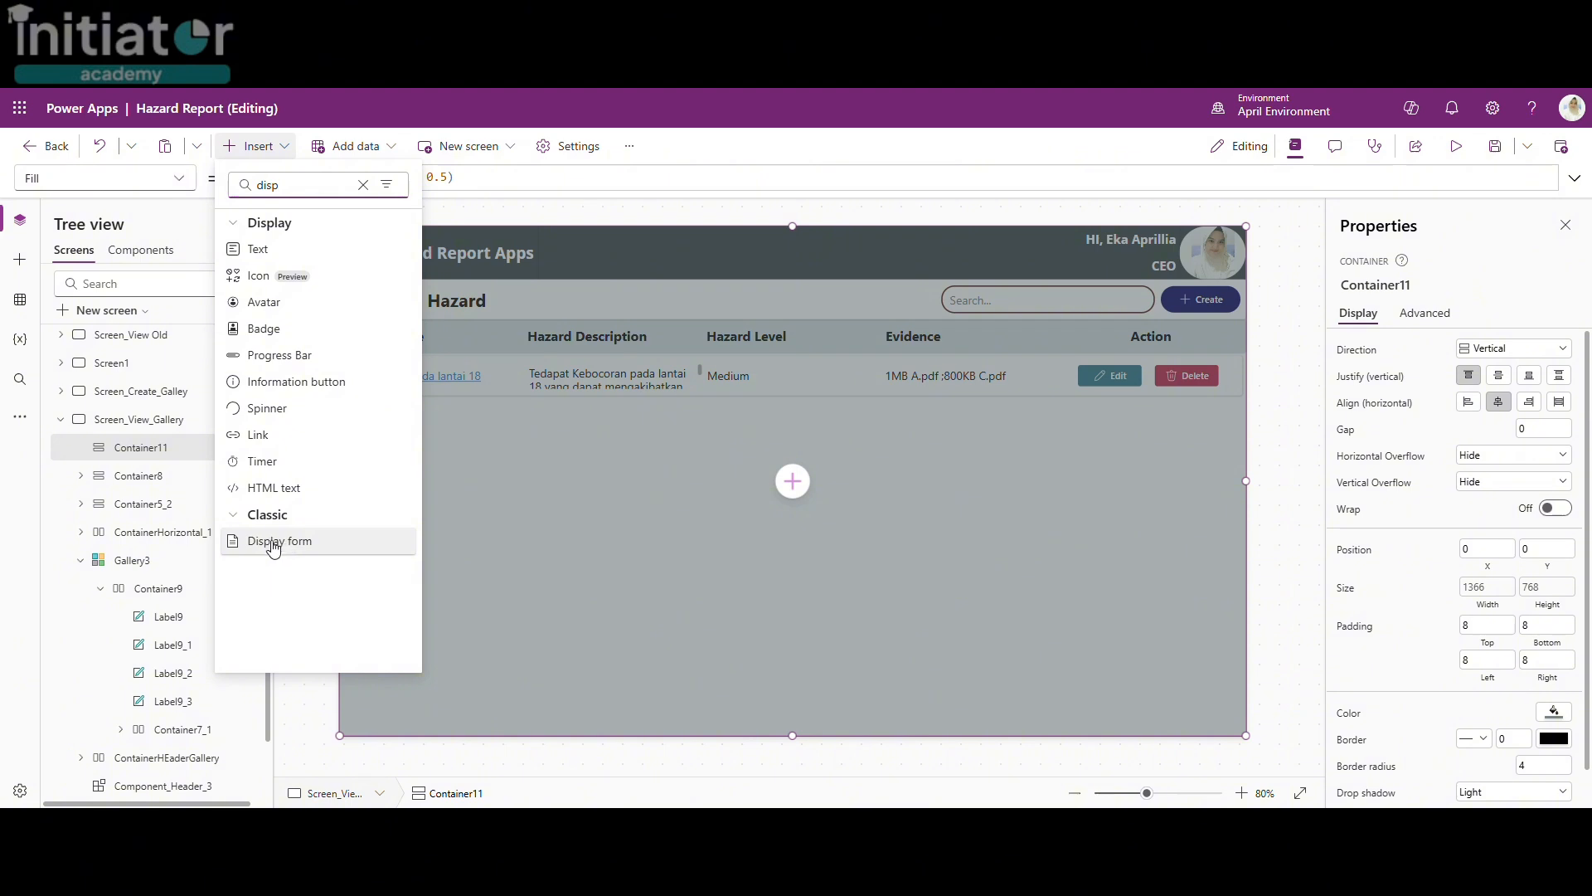
pyautogui.click(280, 542)
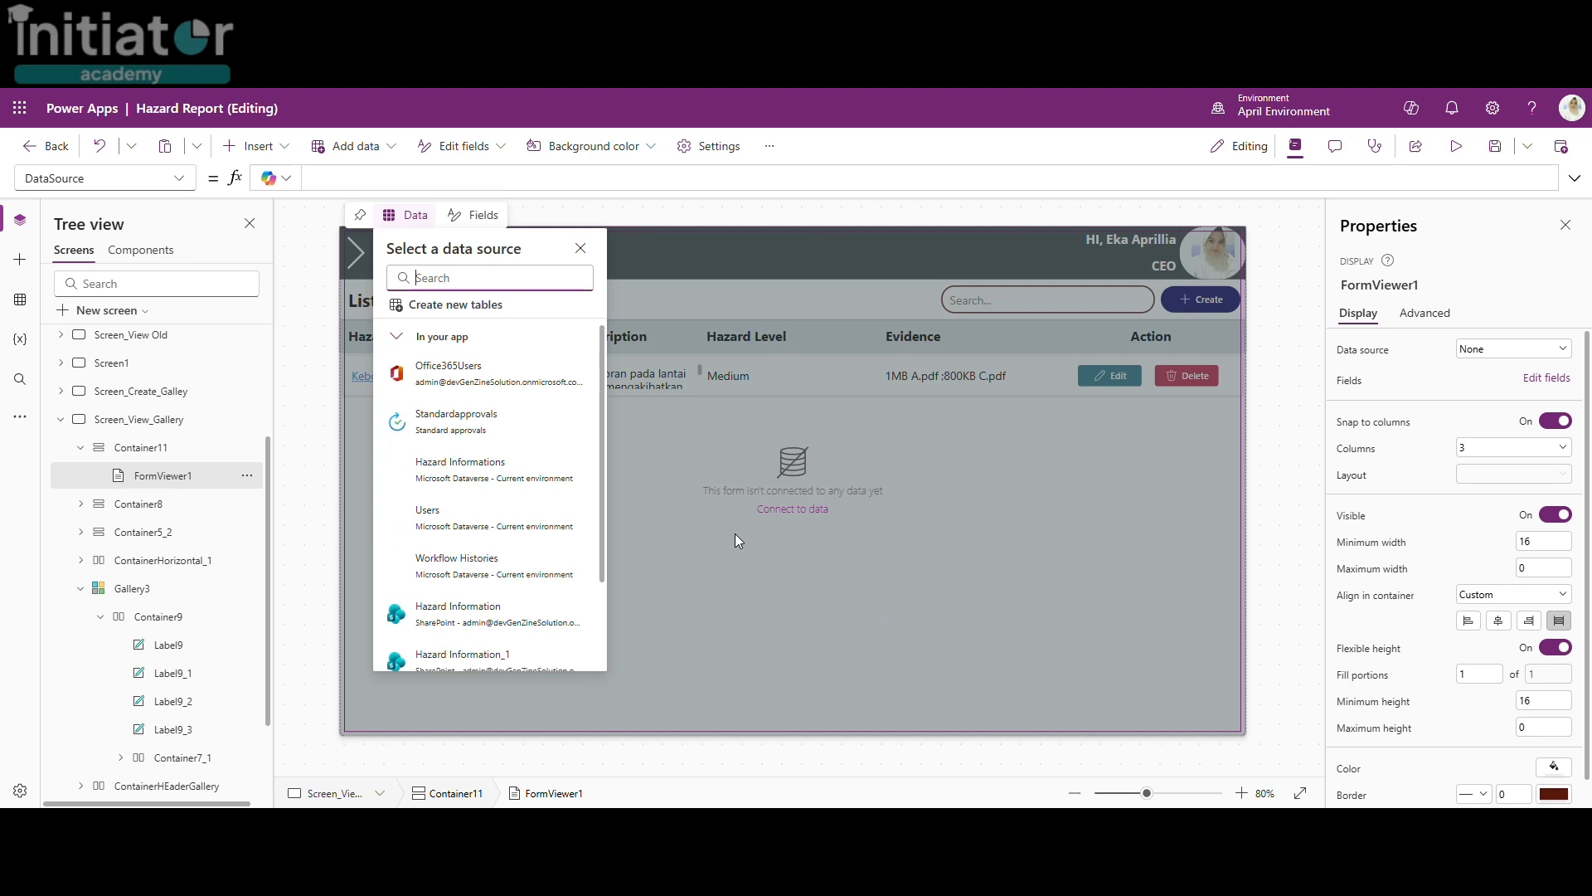
# Step: Connect the display form to the SharePoint data source Hazard Information_1
pyautogui.scroll(-3, 486, 614)
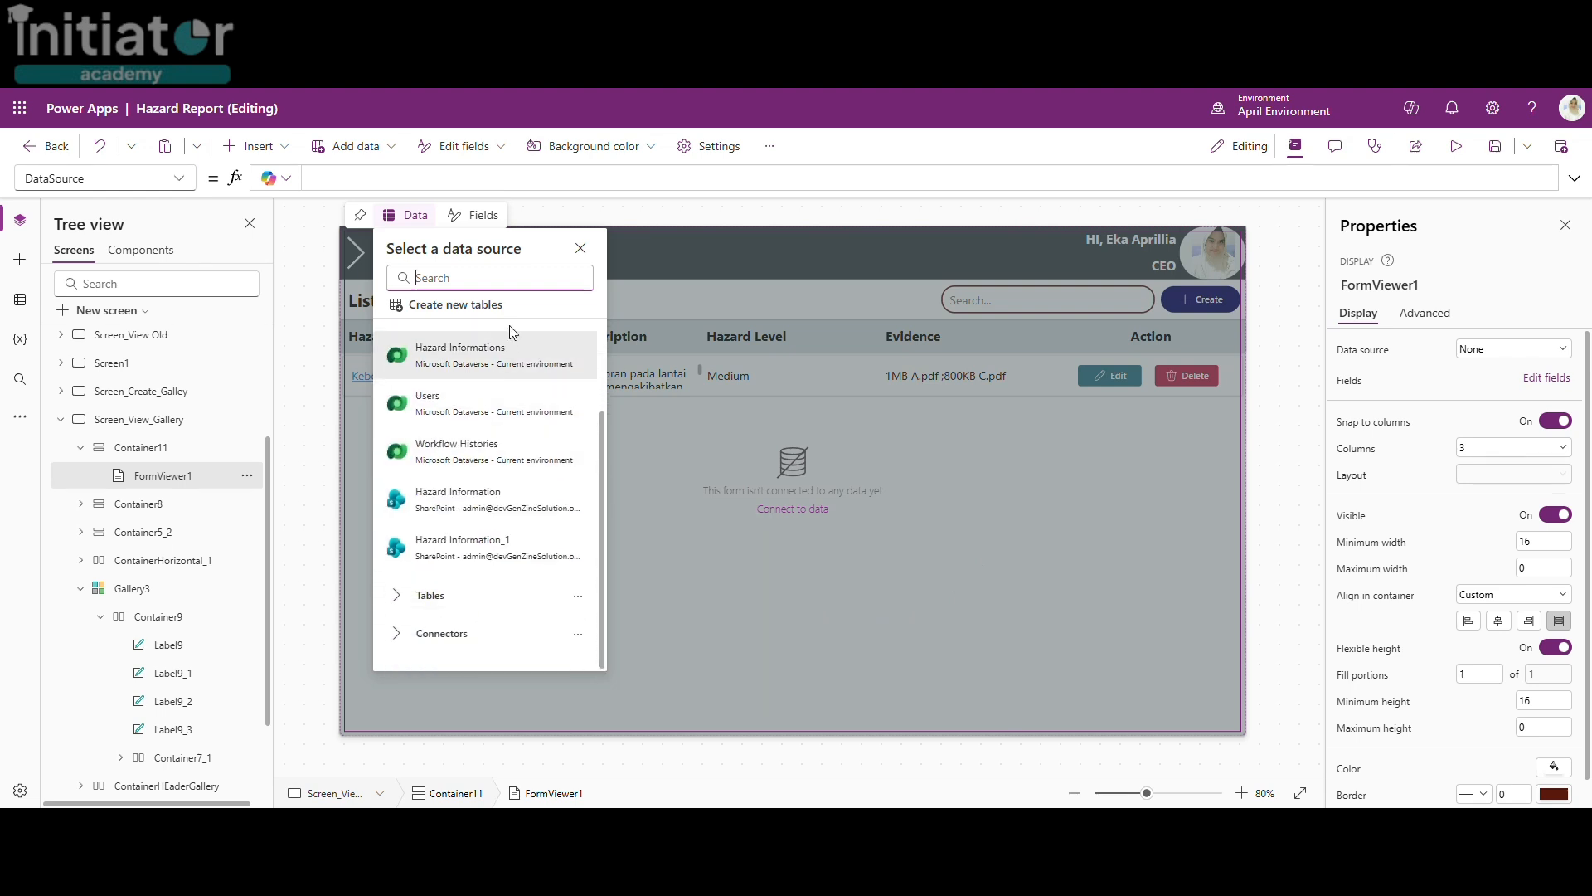
pyautogui.moveTo(483, 552)
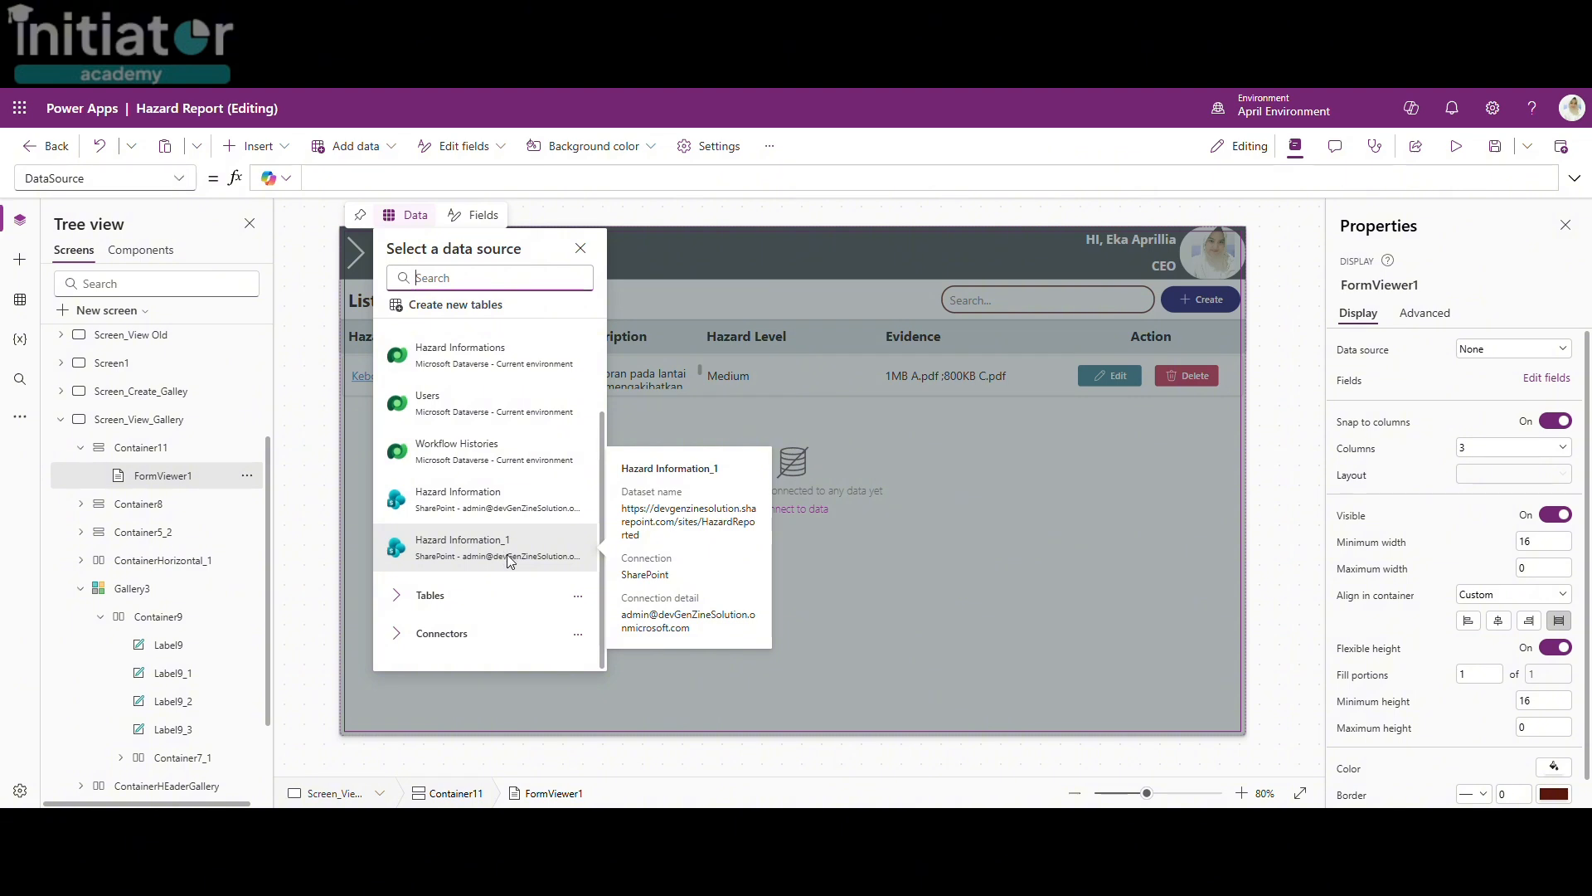
pyautogui.click(510, 562)
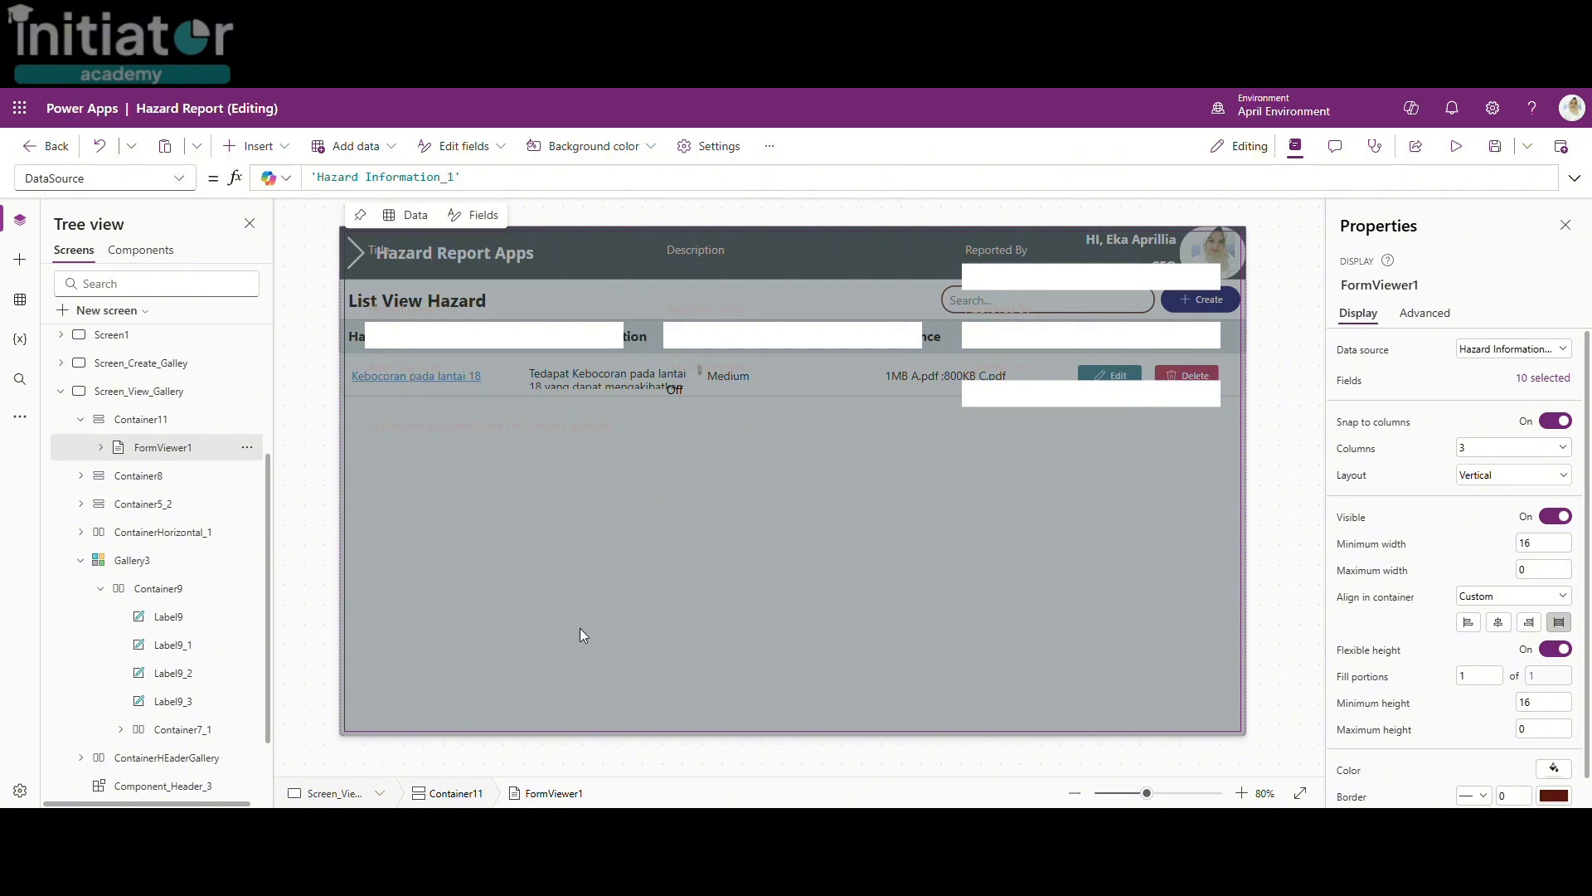
# Step: Centre the display form horizontally in its container and turn off its flexible height, using a fixed height of 500
pyautogui.click(764, 536)
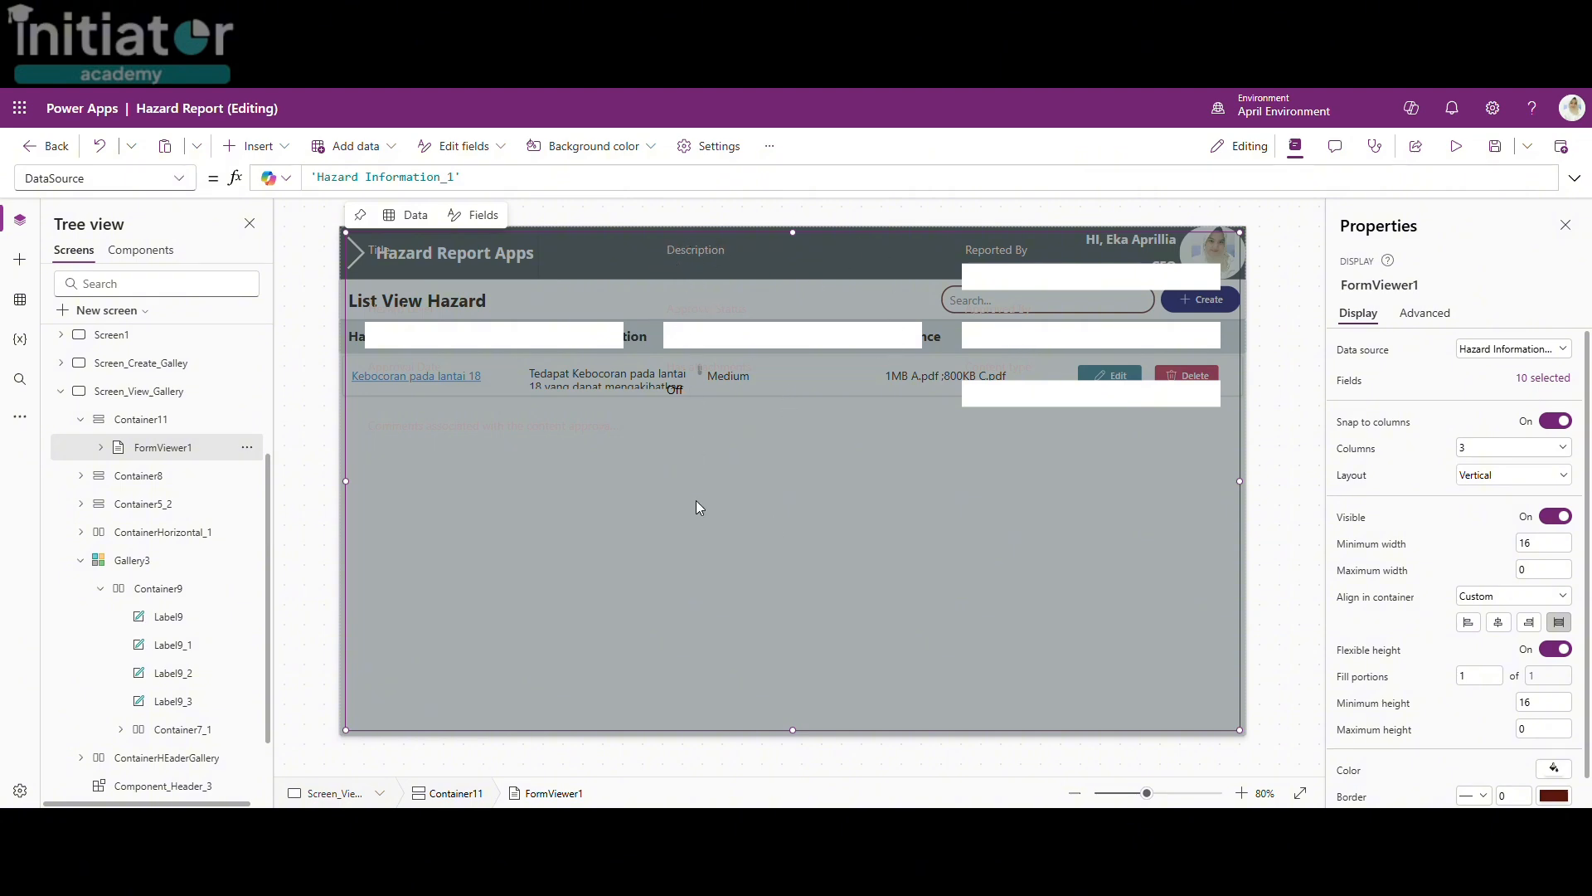
pyautogui.click(1500, 628)
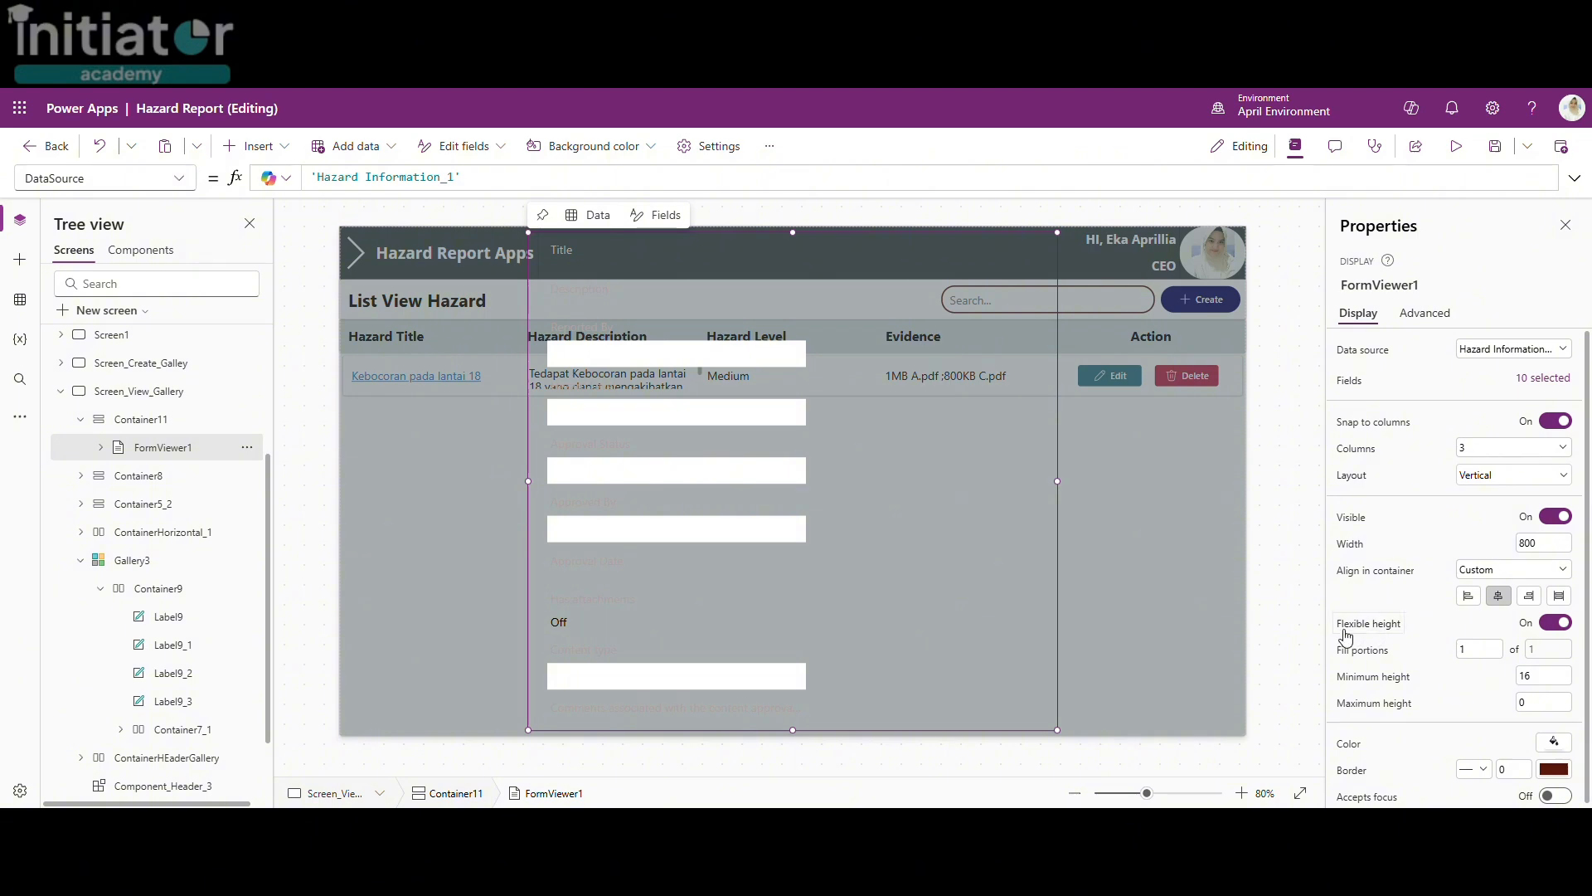
pyautogui.click(1559, 626)
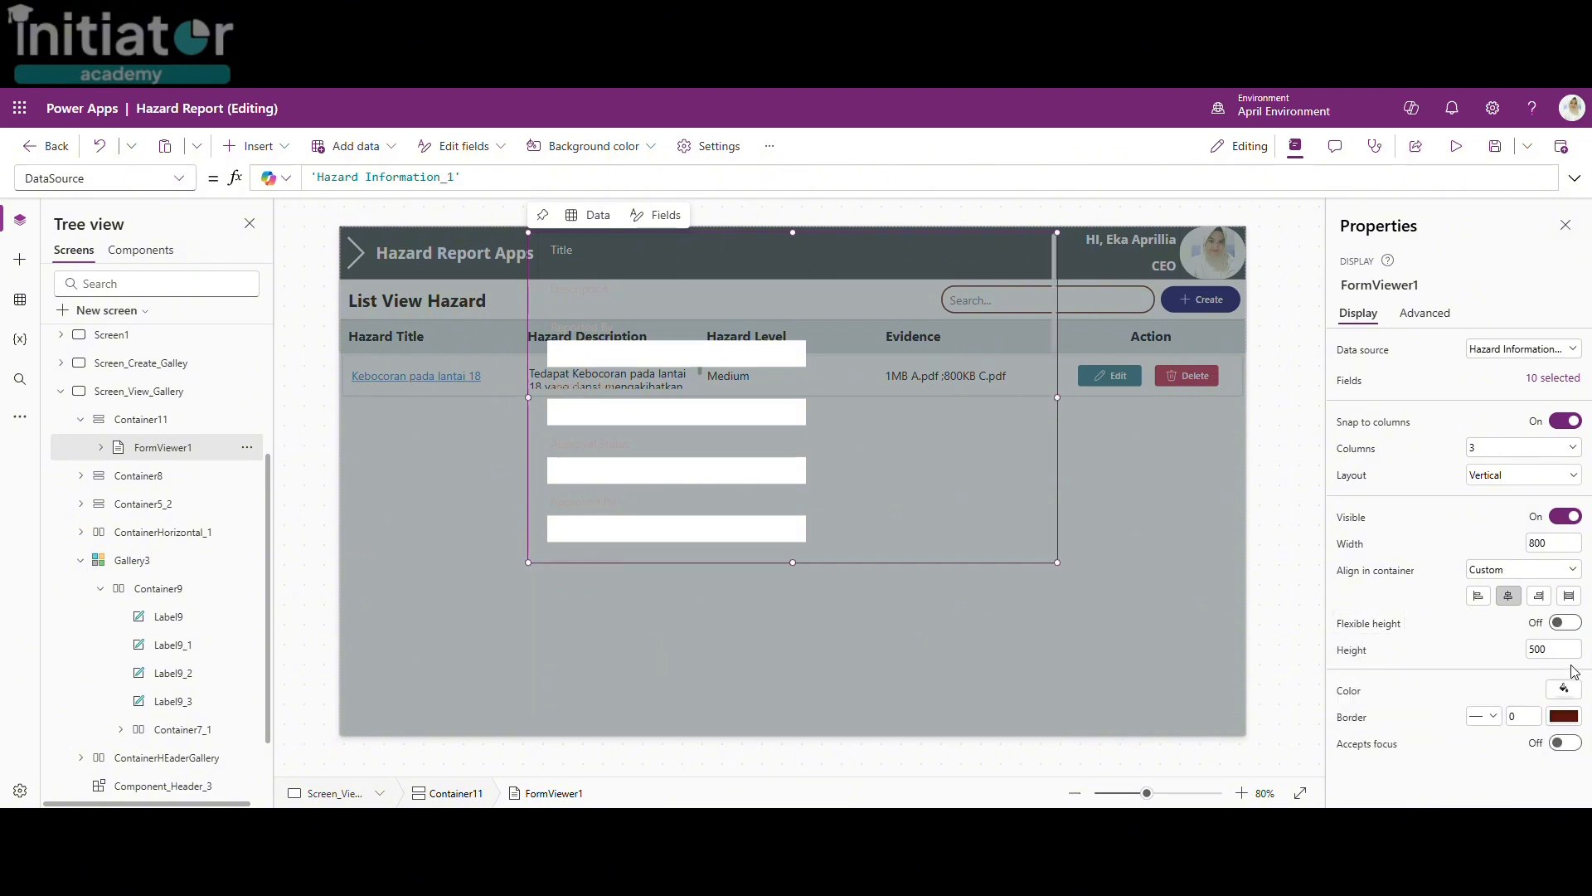
pyautogui.click(1560, 651)
pyautogui.press('BackSpace')
pyautogui.press('BackSpace')
pyautogui.press('BackSpace')
pyautogui.press('BackSpace')
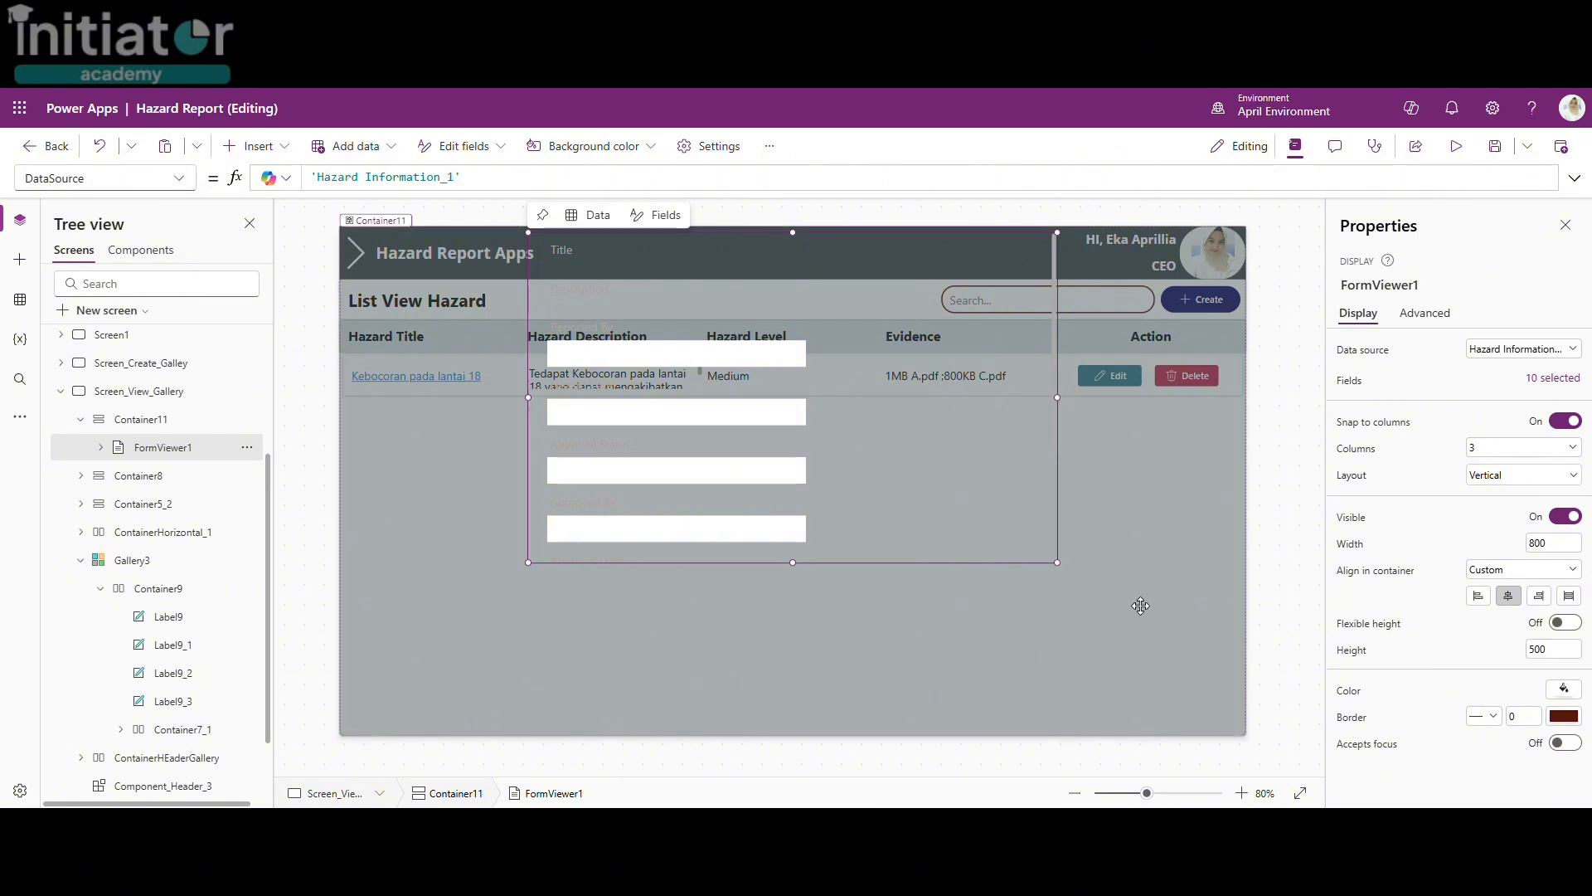
# Step: Justify the overlay container's contents to the vertical centre
pyautogui.click(1180, 599)
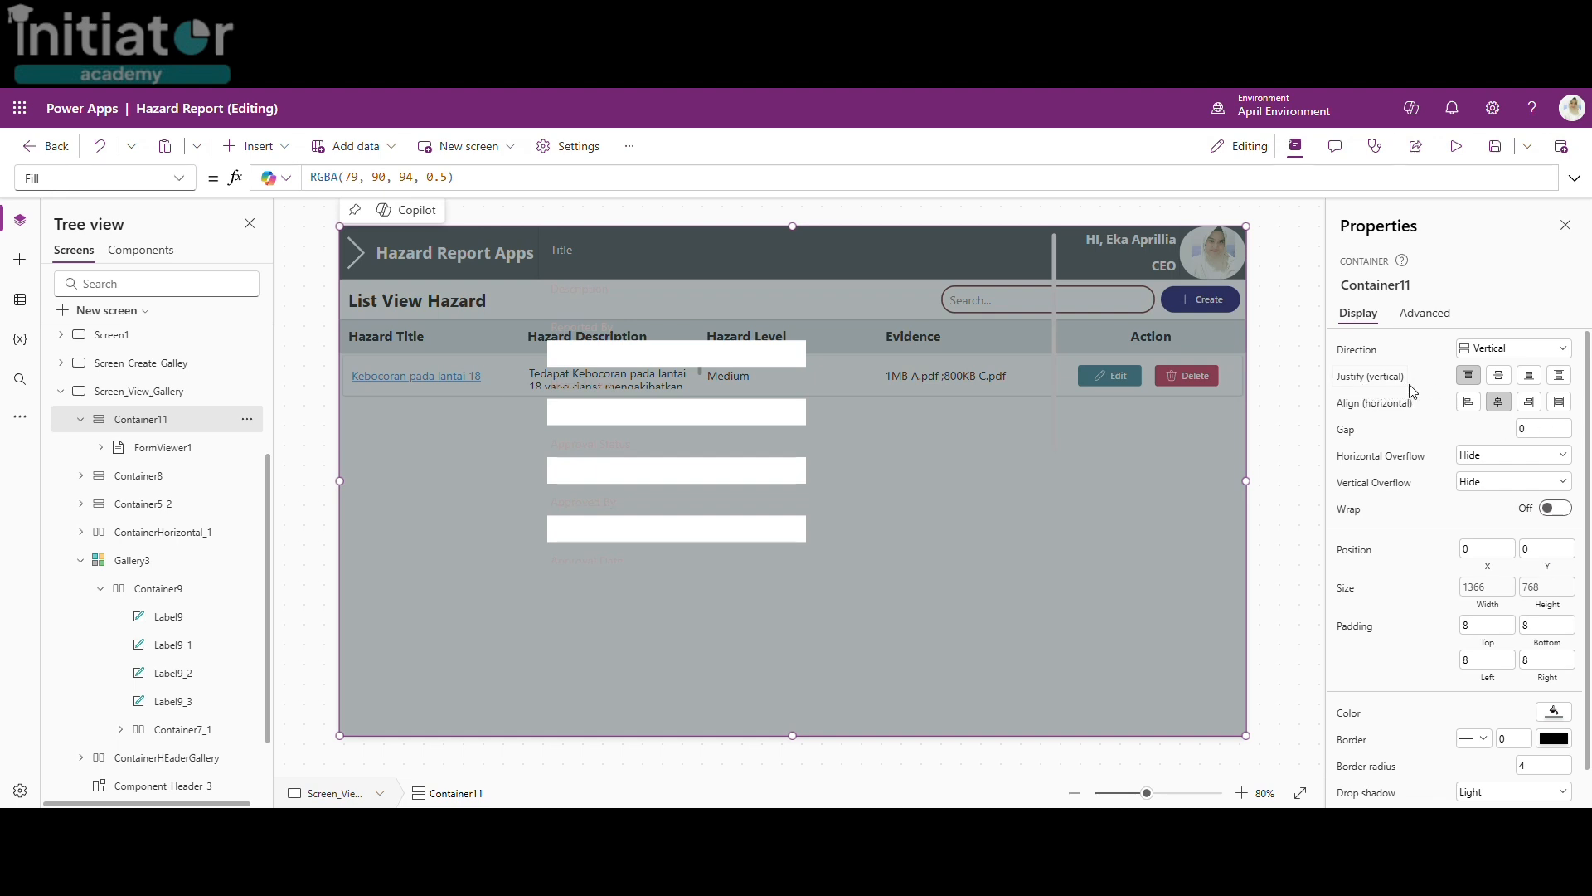
pyautogui.click(1500, 379)
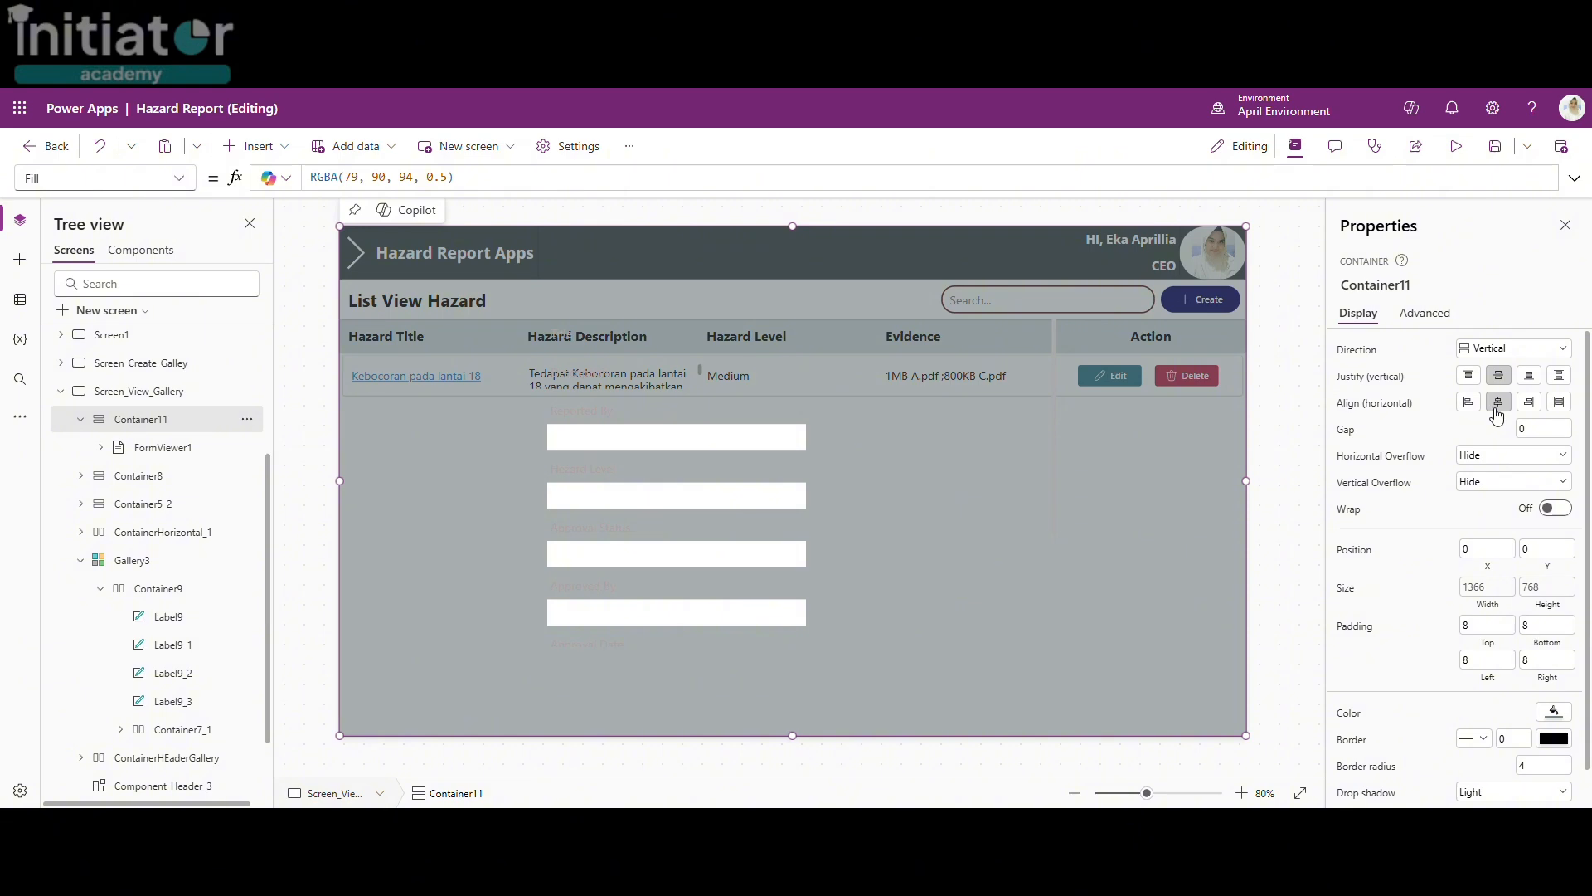
# Step: Give the display form a solid white fill of RGBA(255, 255, 255, 1)
pyautogui.click(1049, 381)
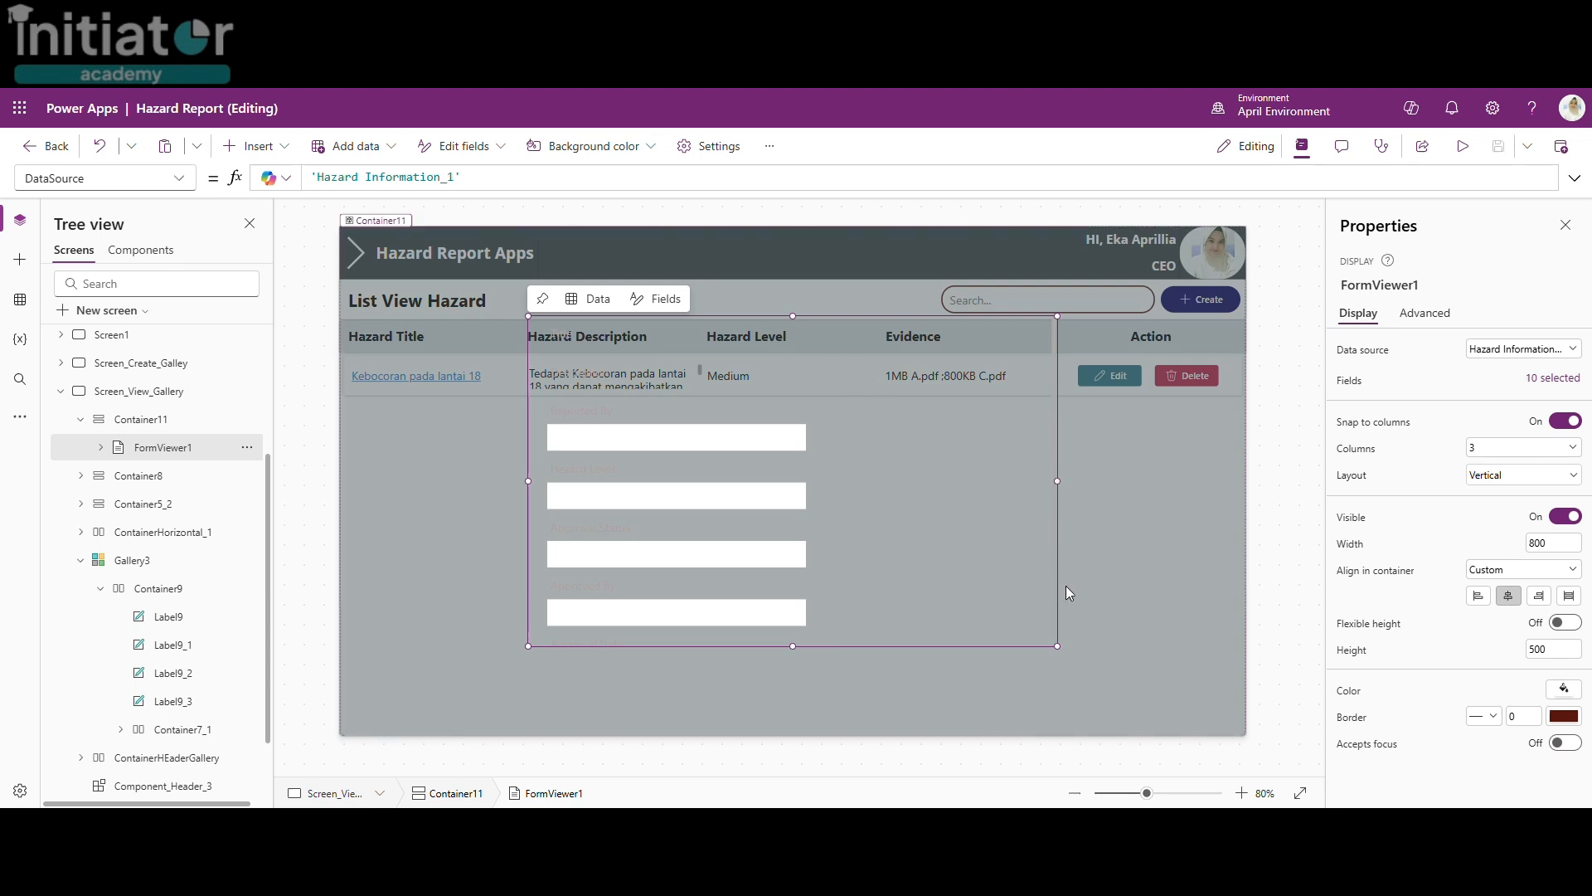
pyautogui.click(1350, 693)
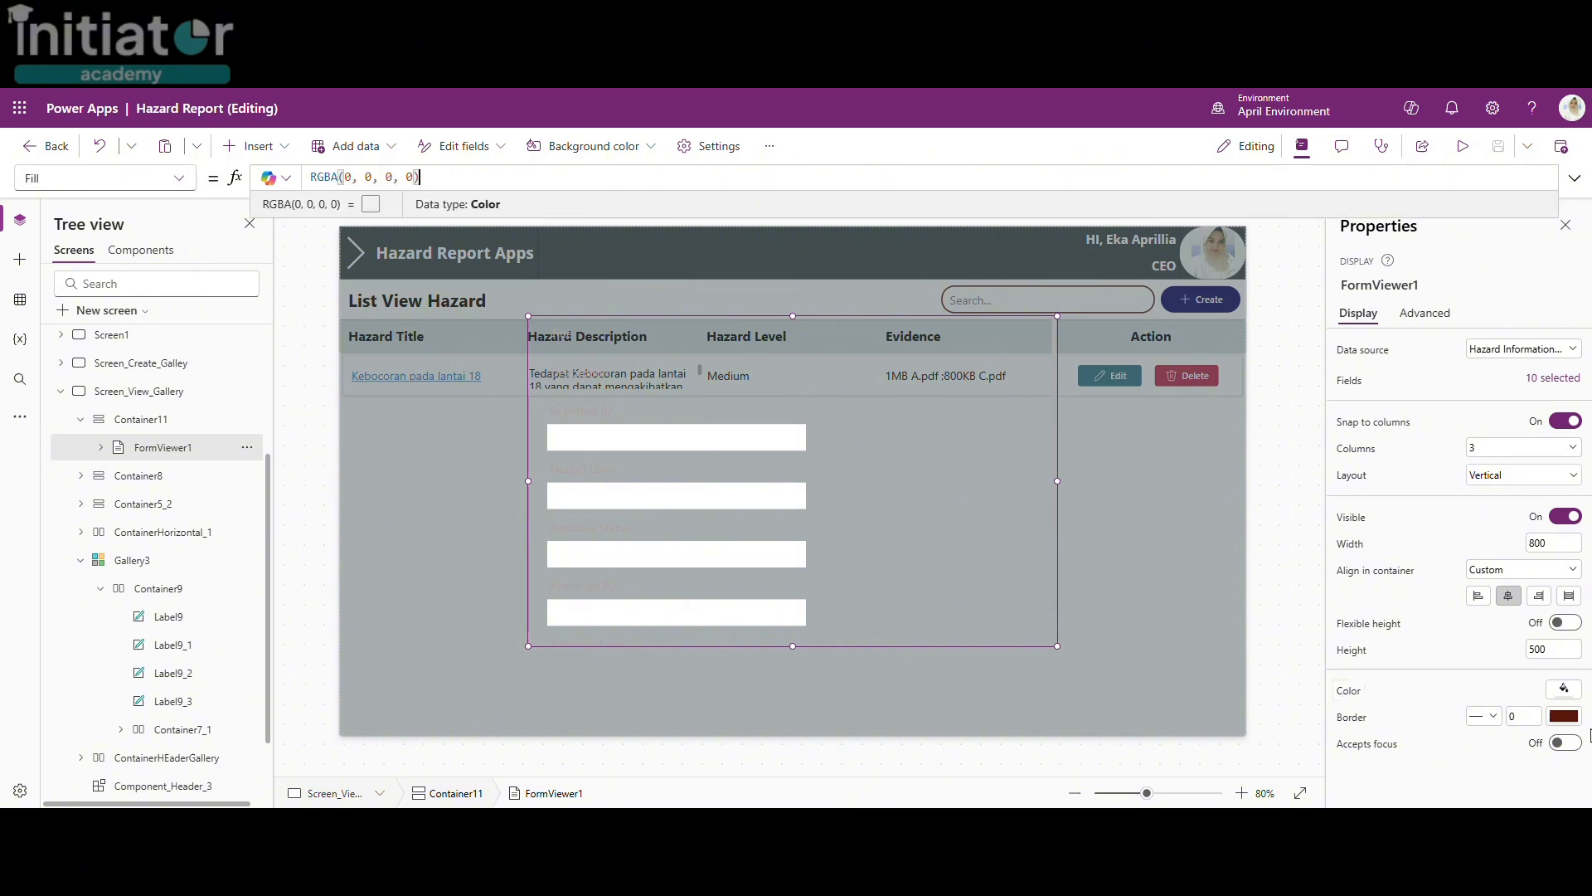
pyautogui.click(1564, 689)
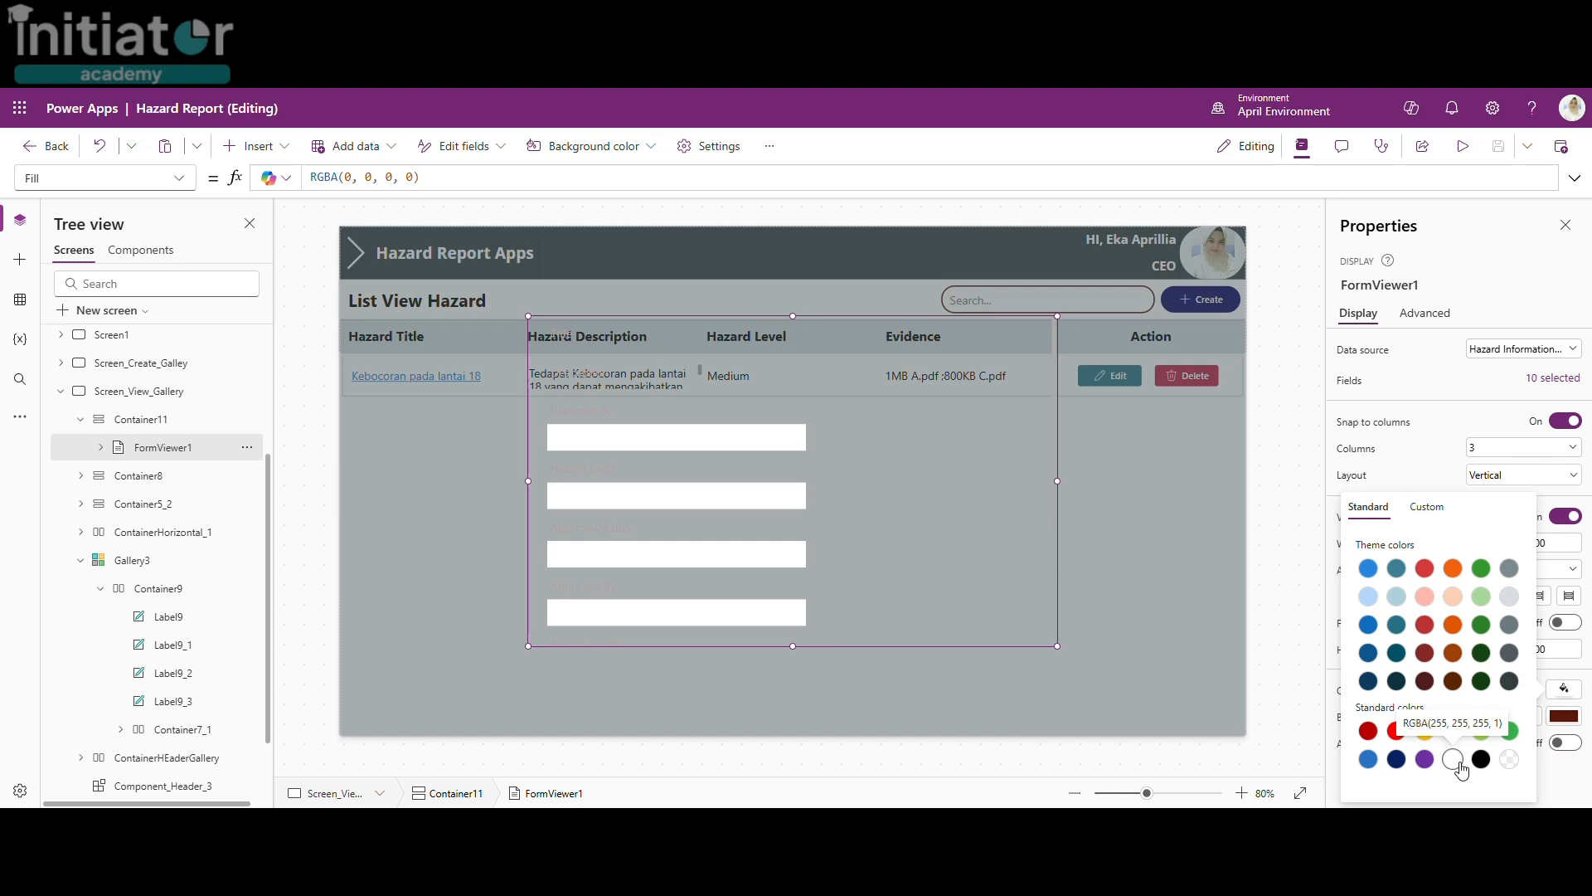
pyautogui.click(1453, 759)
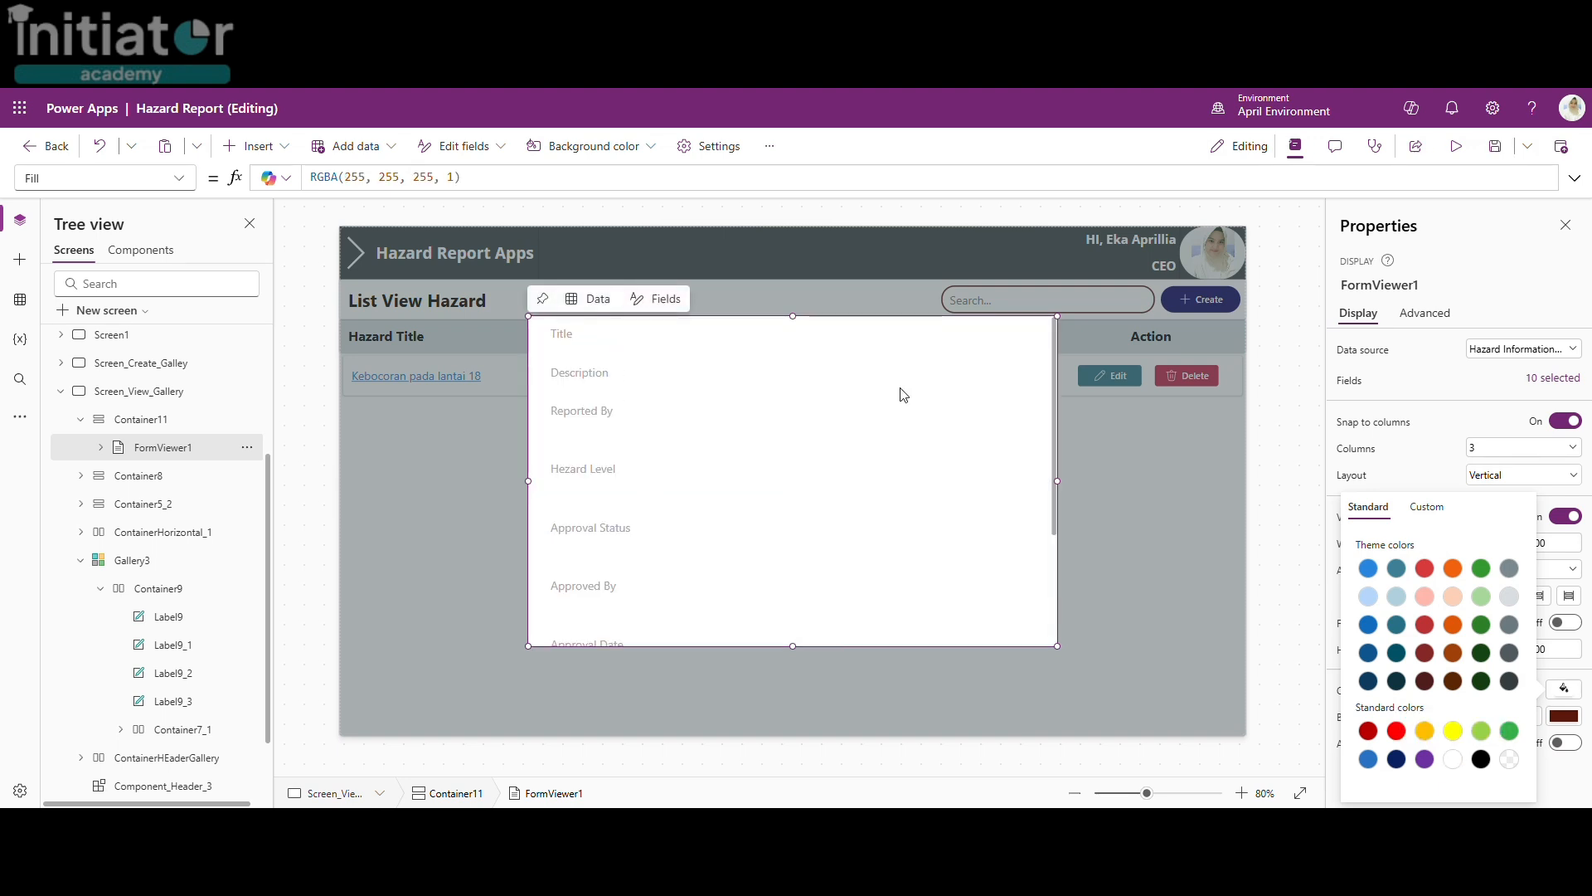
pyautogui.click(1421, 412)
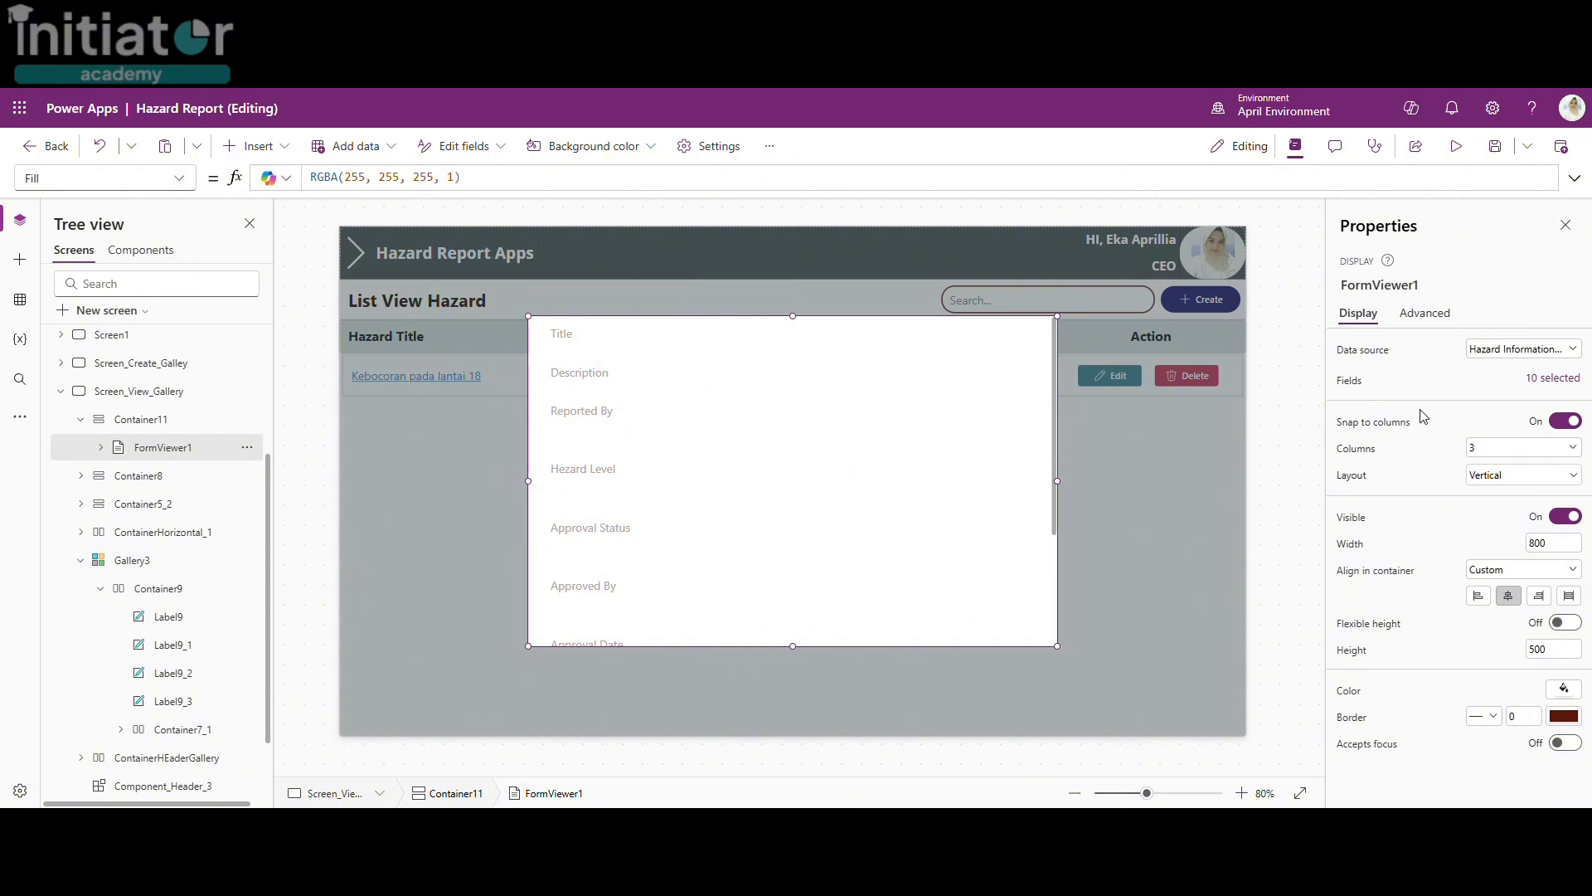
# Step: Replace the theme text colour of the form's Title field label with black, RGBA(0, 0, 0, 1)
pyautogui.click(564, 344)
pyautogui.scroll(-2, 199, 585)
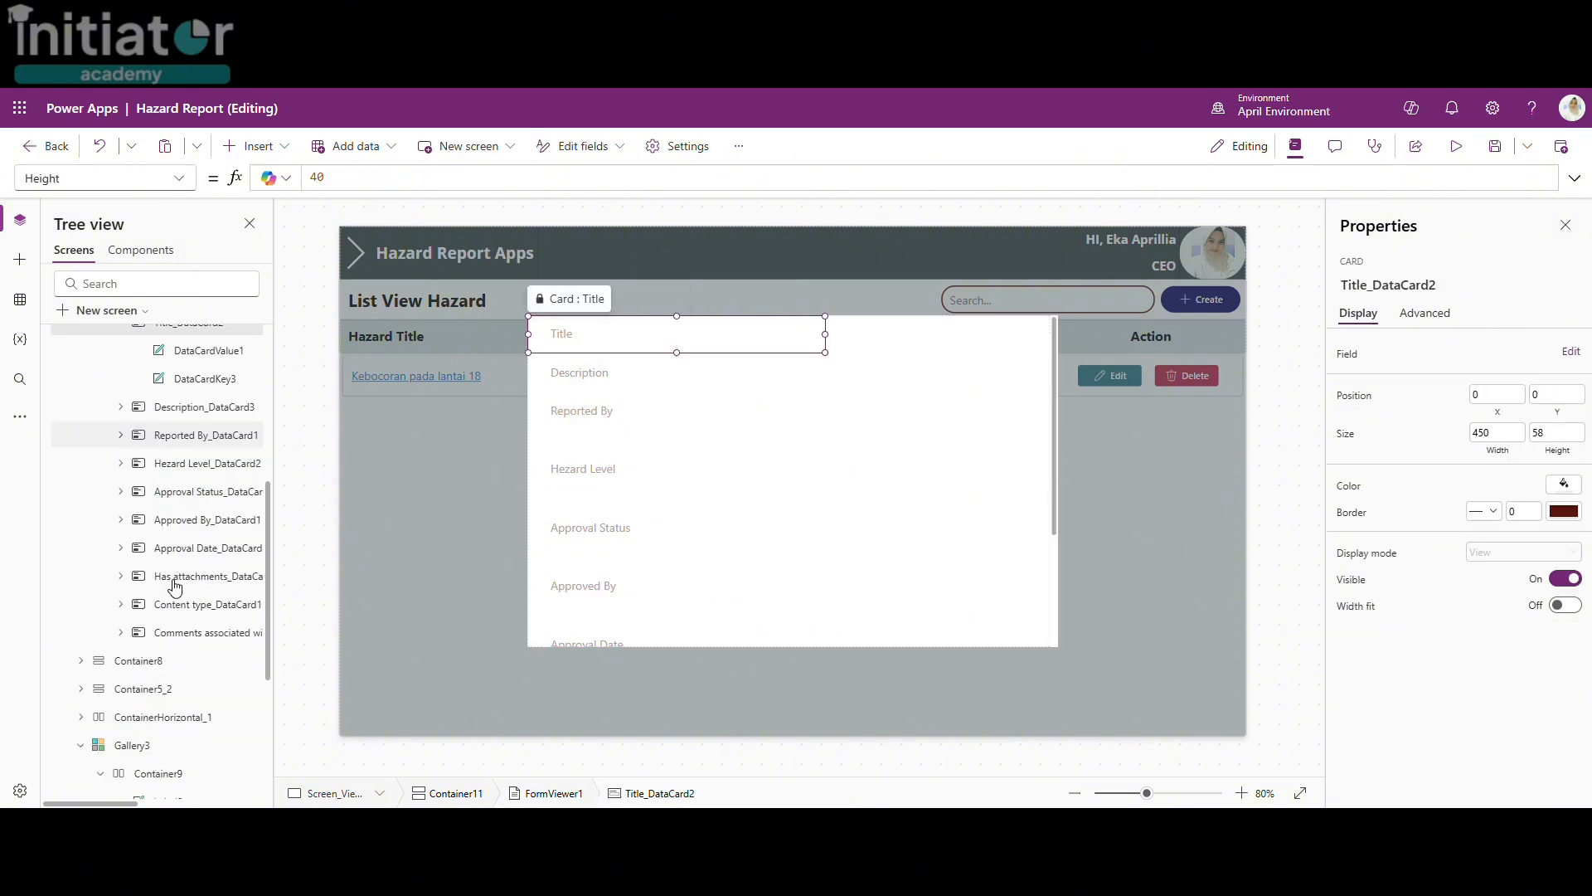
pyautogui.scroll(1, 175, 587)
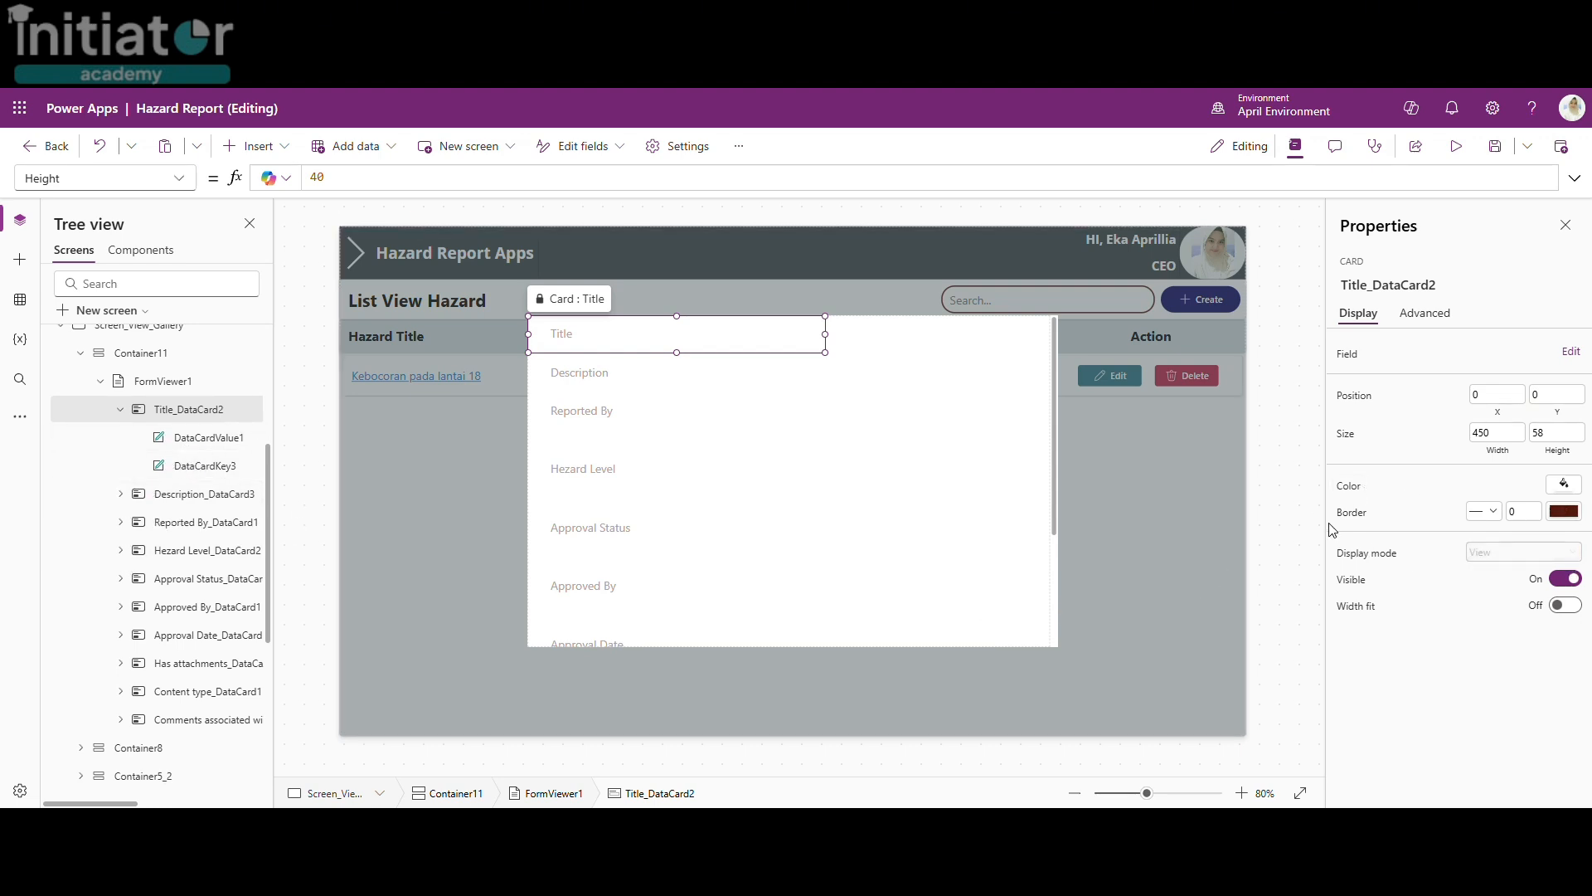
pyautogui.click(209, 470)
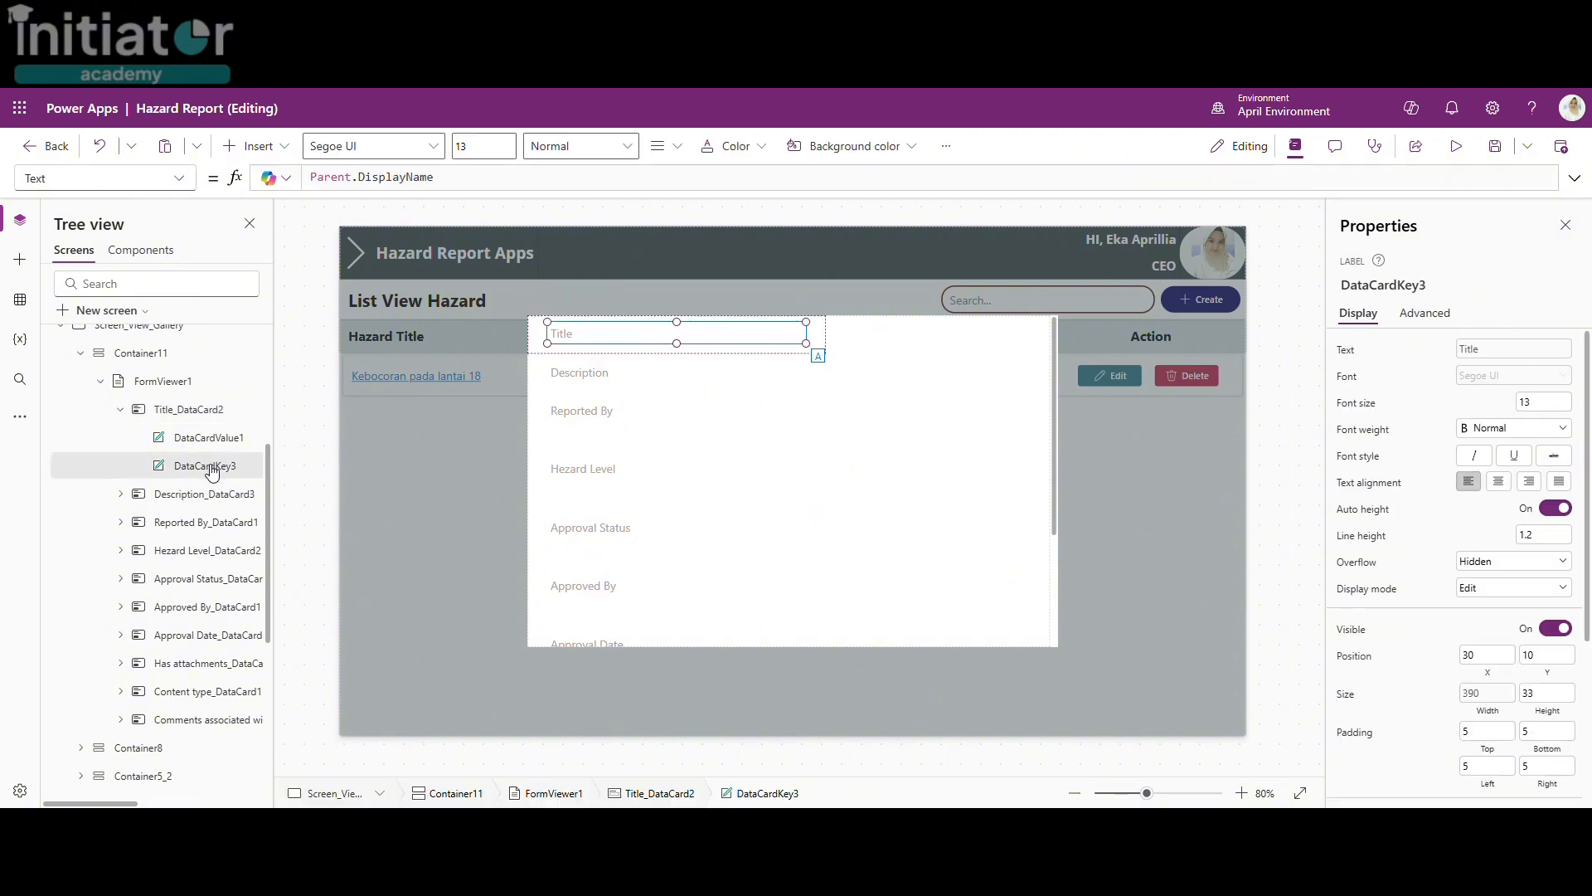
pyautogui.scroll(-3, 1488, 581)
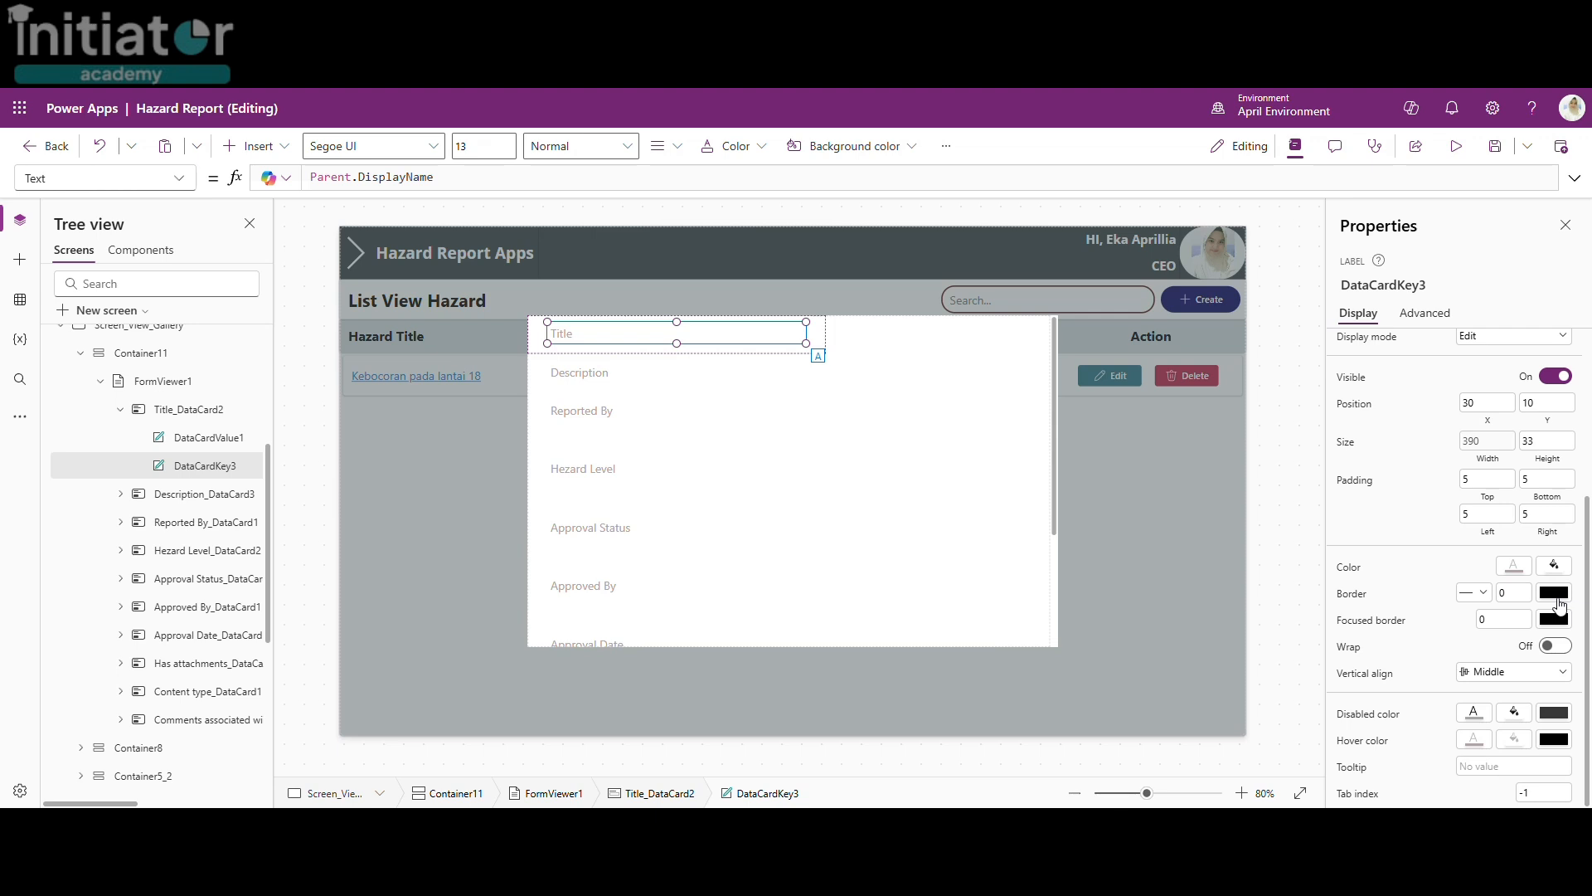
pyautogui.click(1519, 569)
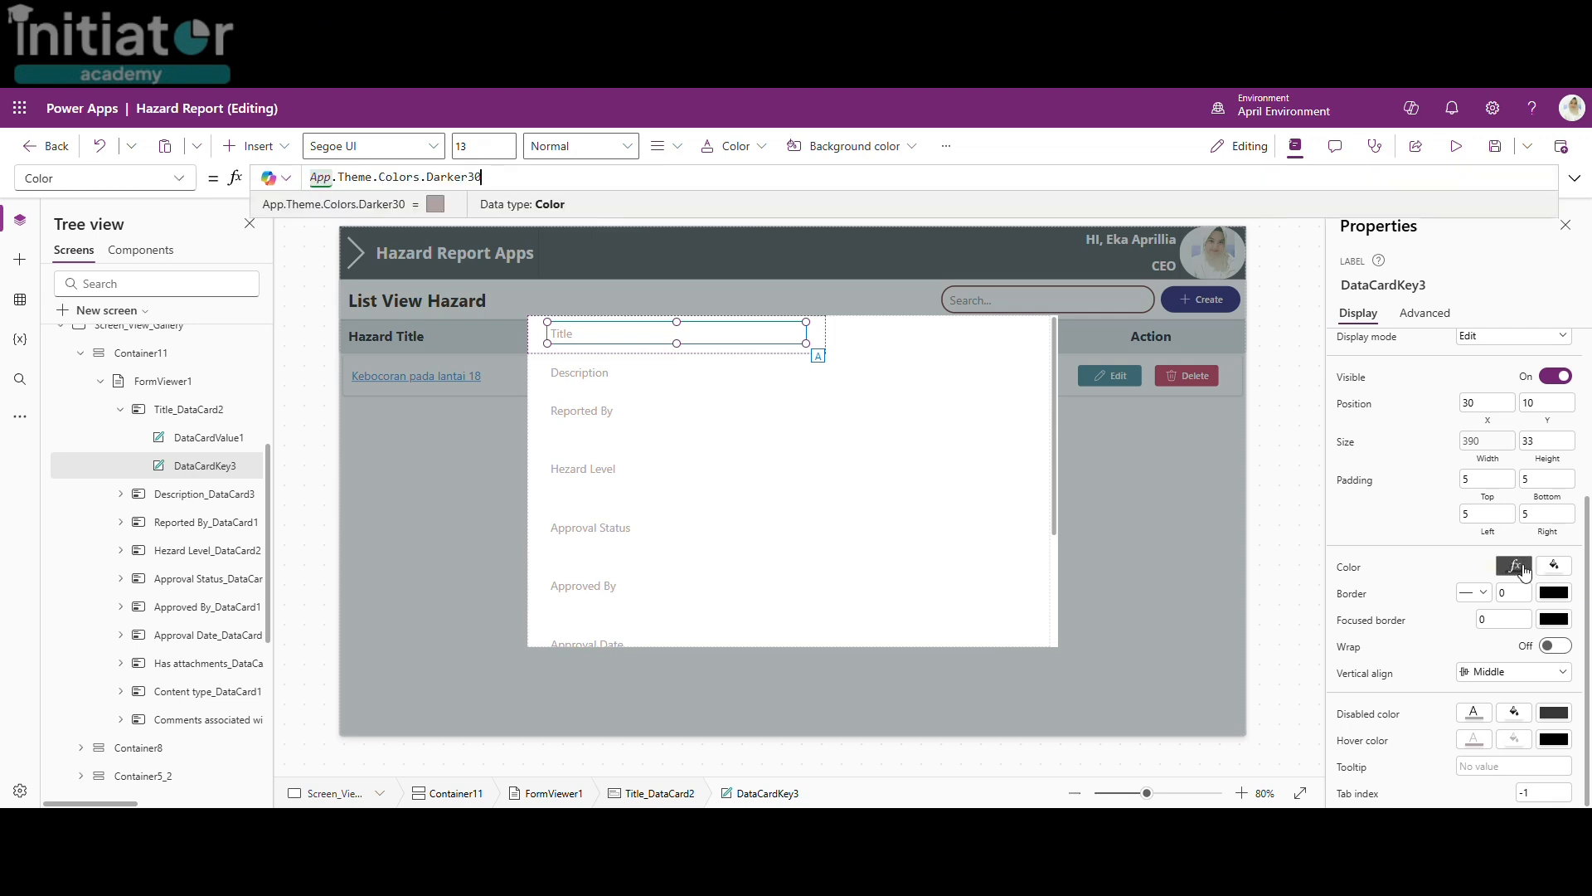
pyautogui.press('BackSpace')
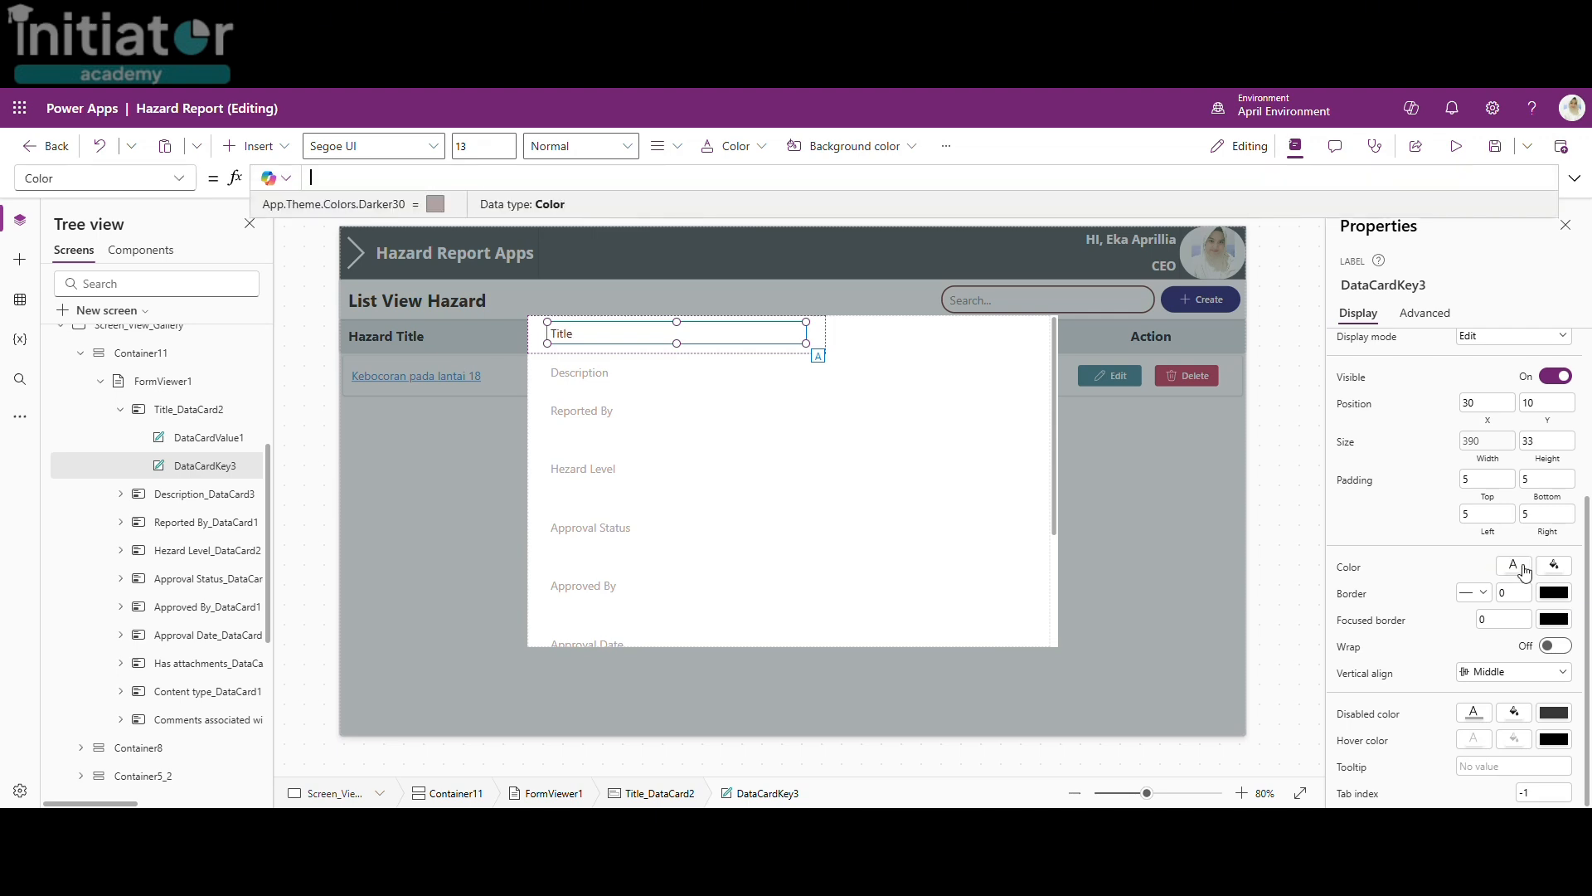
pyautogui.click(1518, 568)
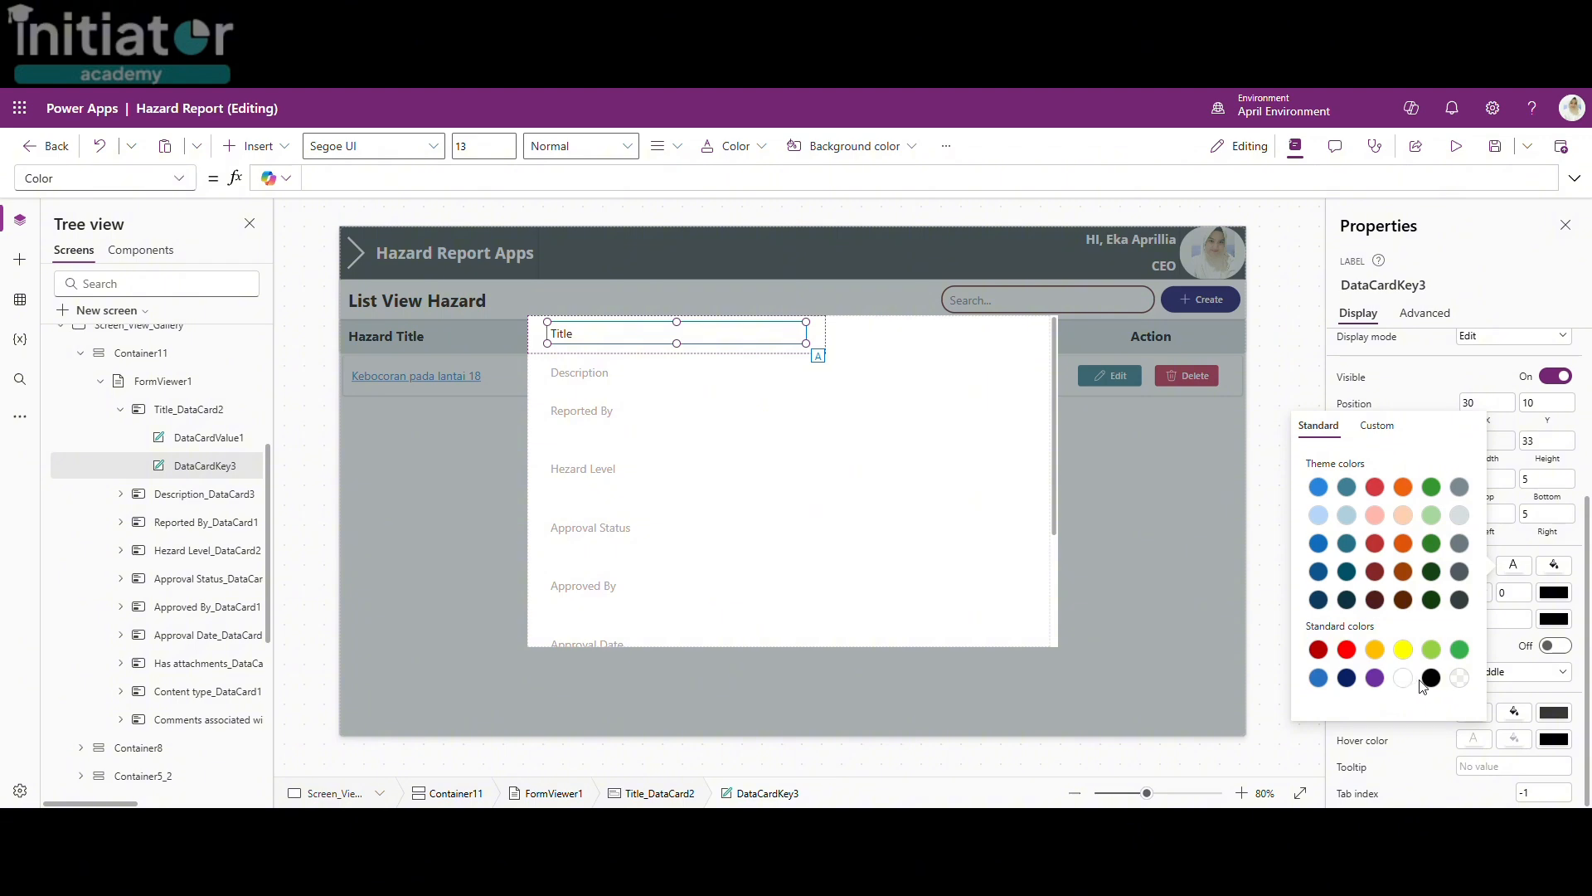
pyautogui.click(1431, 679)
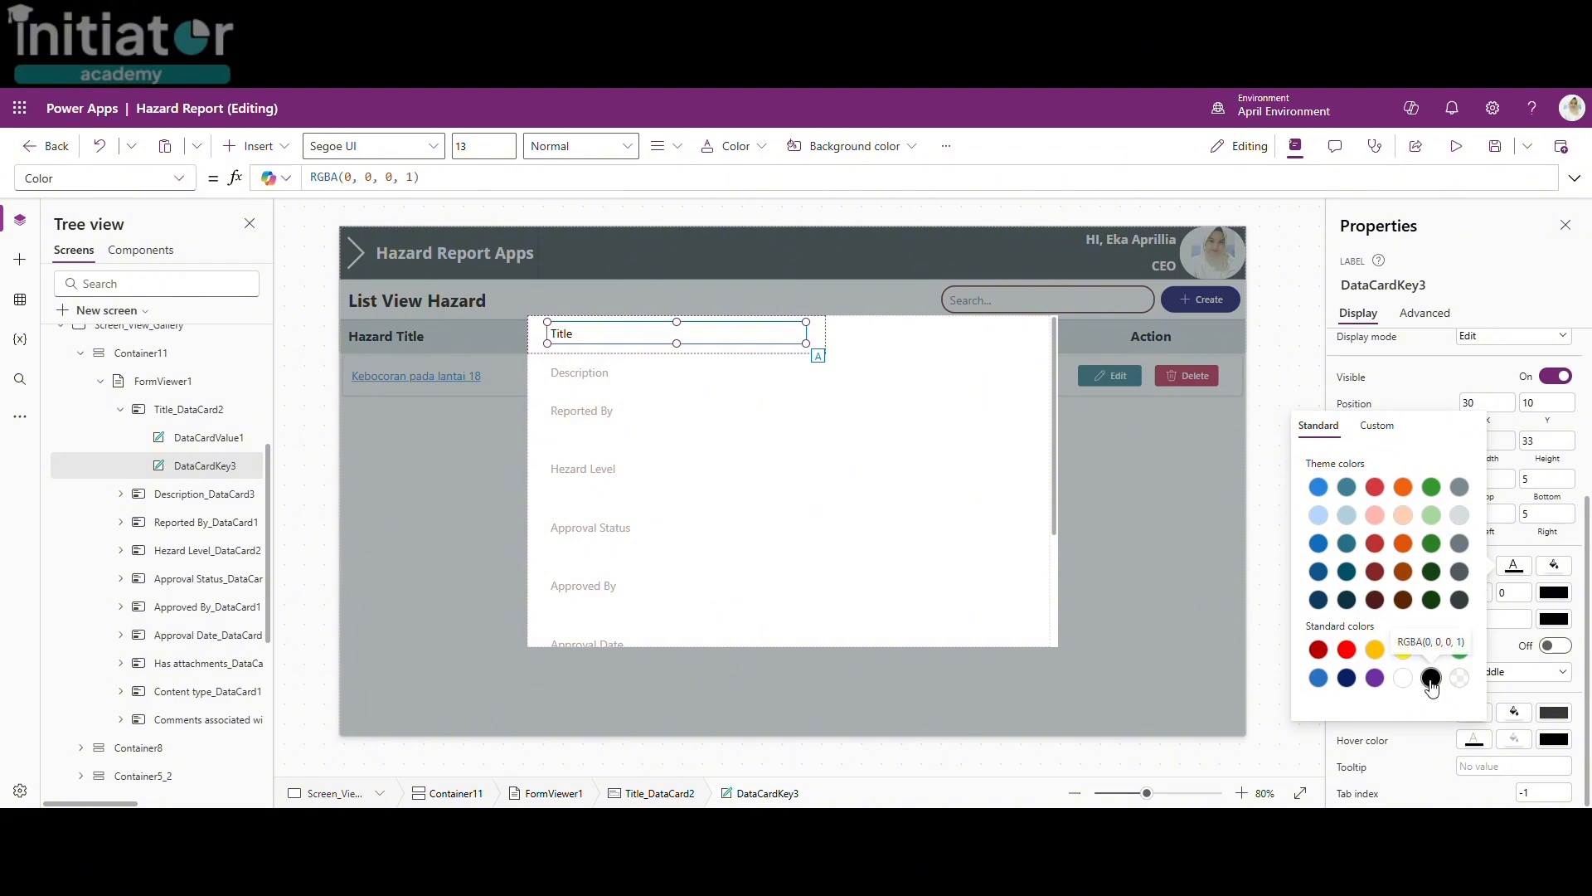
pyautogui.click(1537, 554)
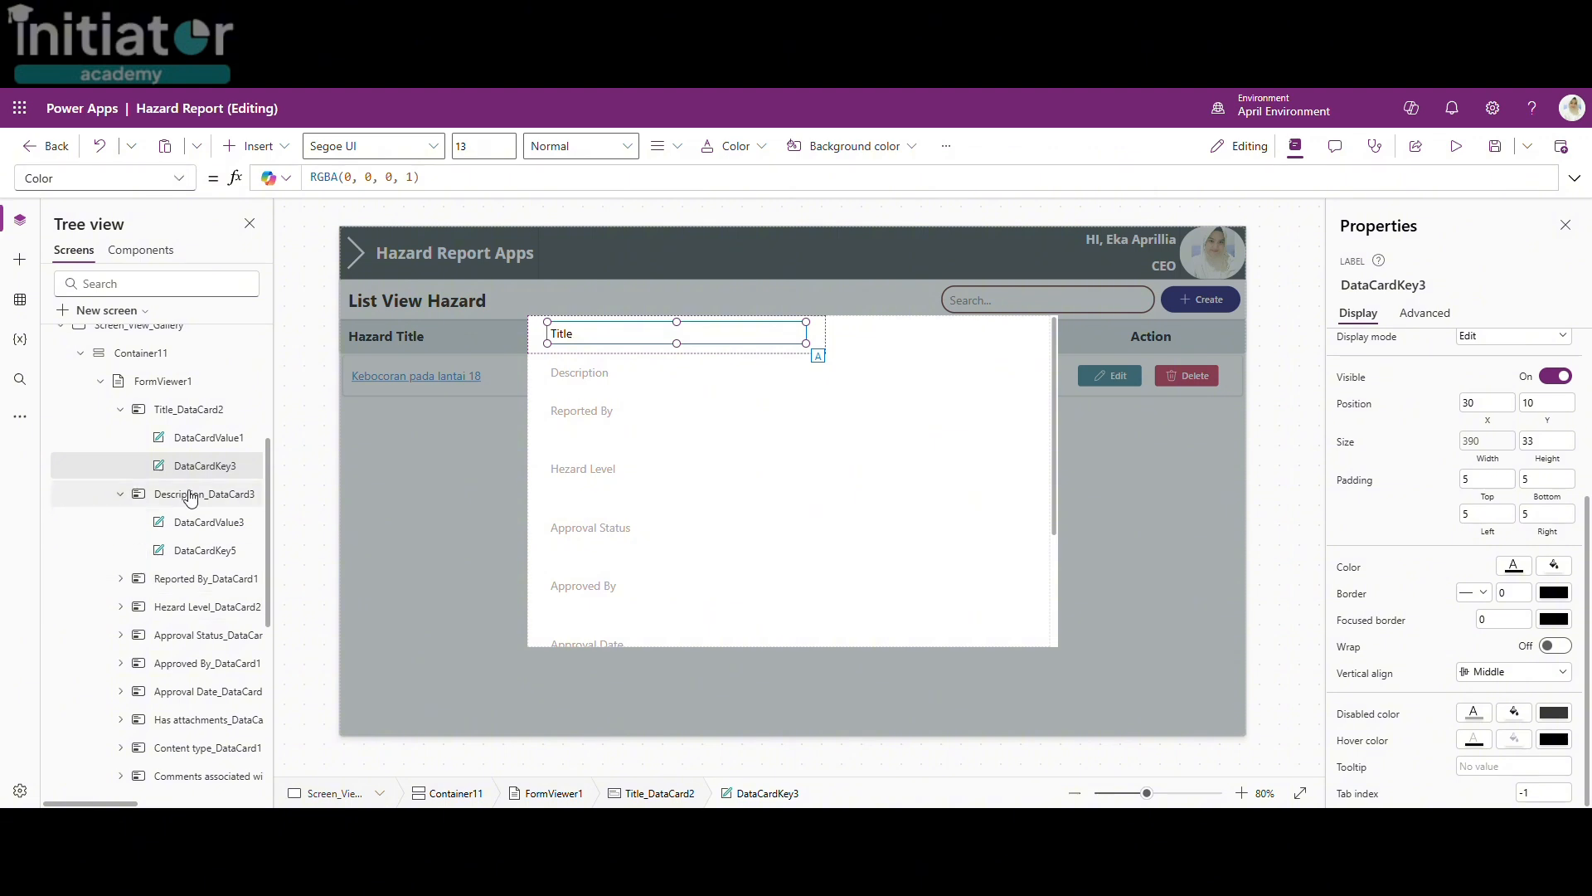
# Step: Expand the Description and Reported By cards and set the Description field label's text colour to black, RGBA(0, 0, 0, 1)
pyautogui.click(120, 495)
pyautogui.click(120, 579)
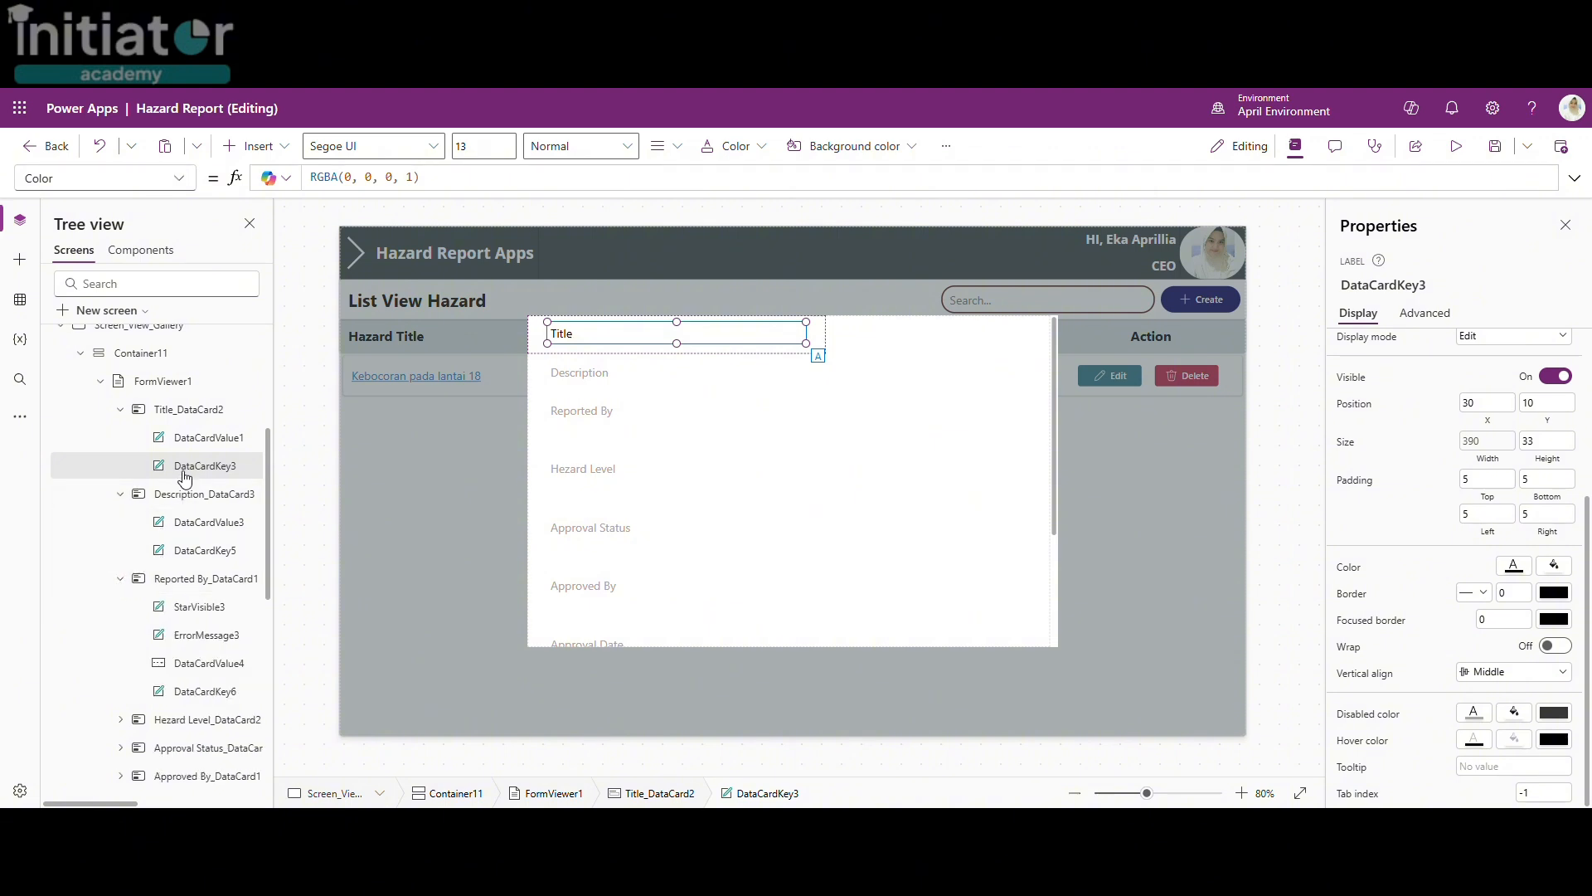
pyautogui.click(199, 439)
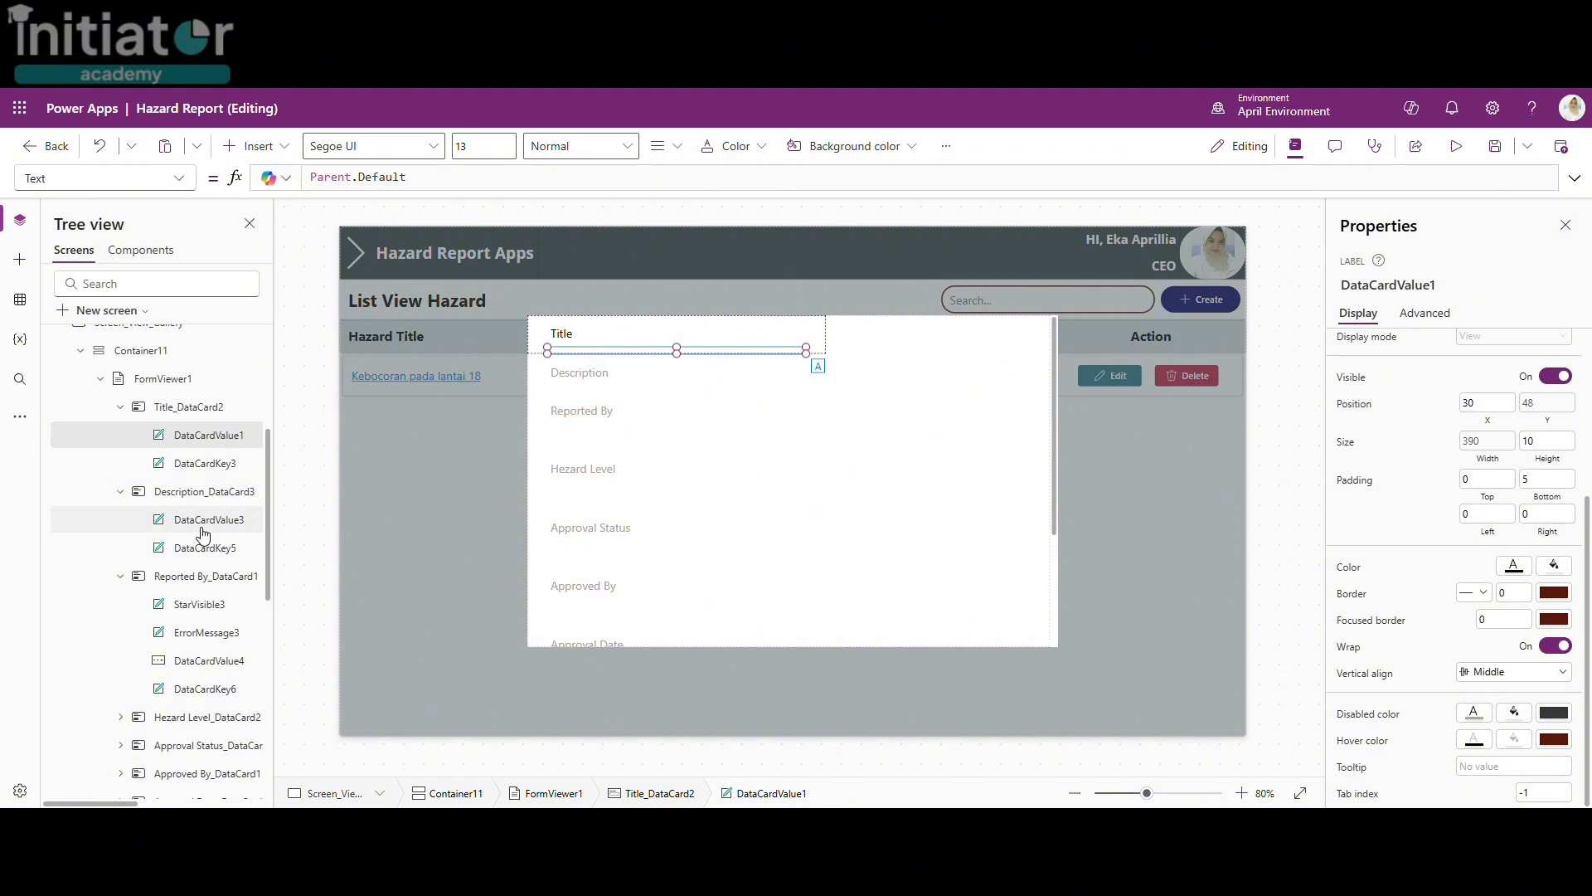
pyautogui.scroll(-1, 204, 535)
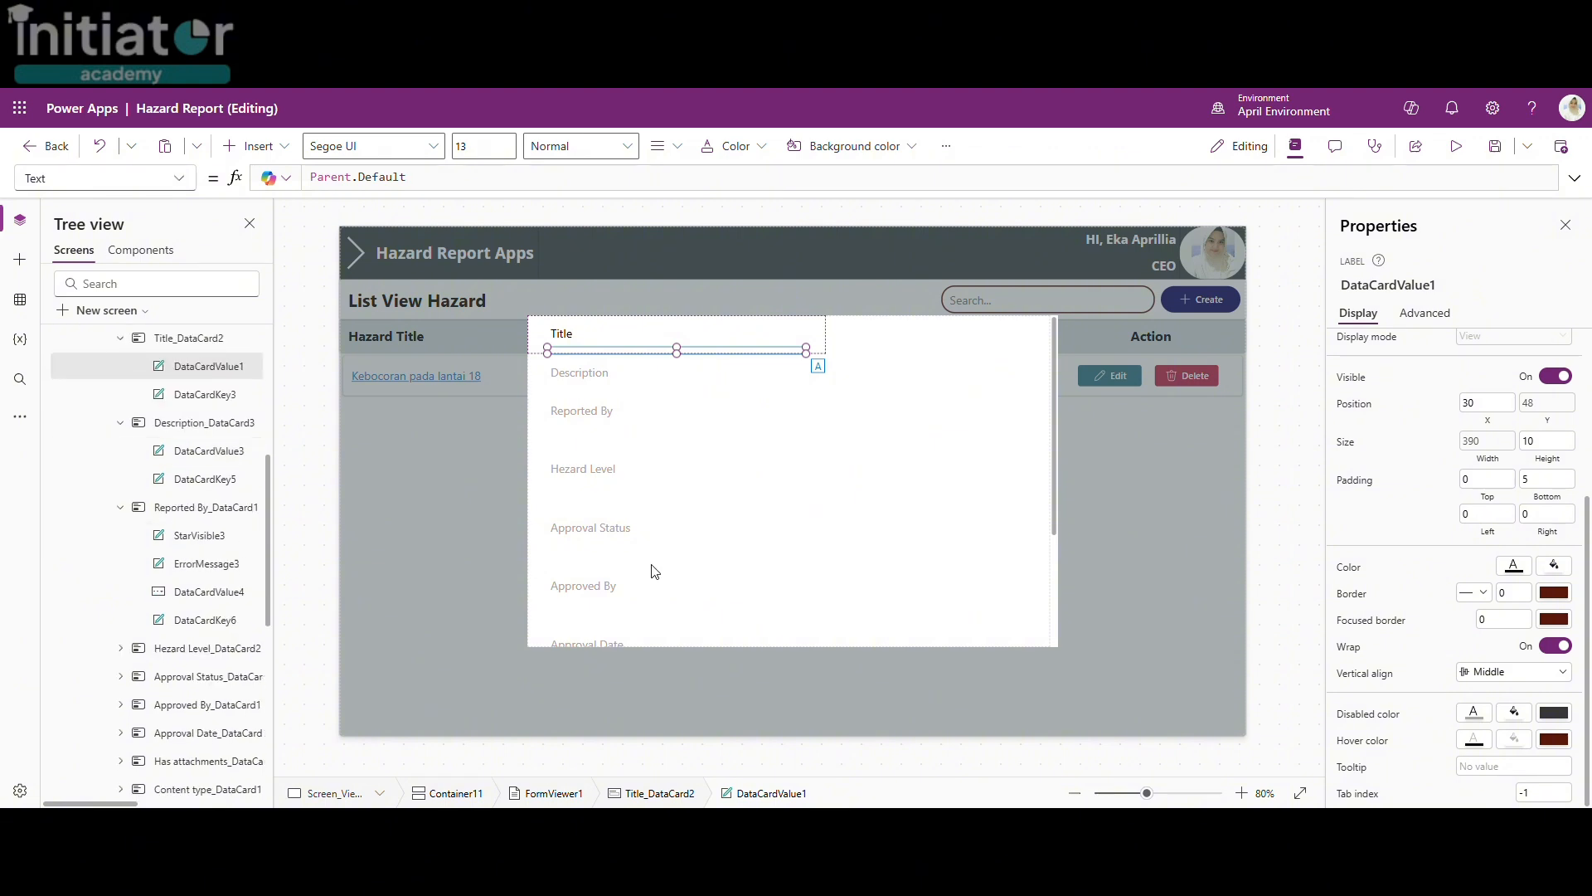
pyautogui.scroll(1, 236, 493)
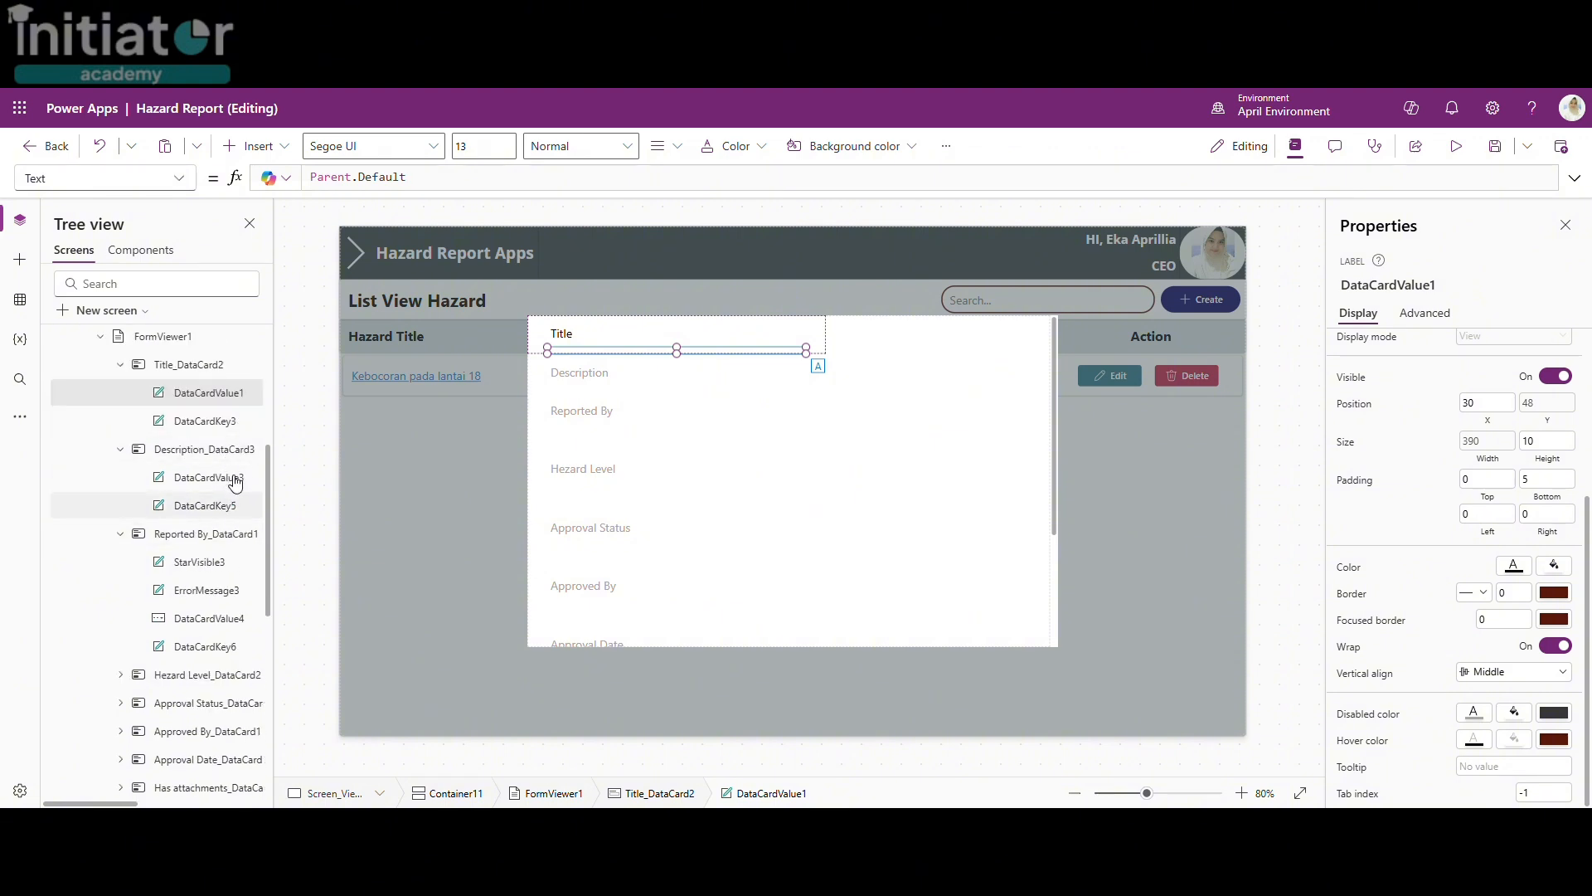
pyautogui.scroll(1, 234, 484)
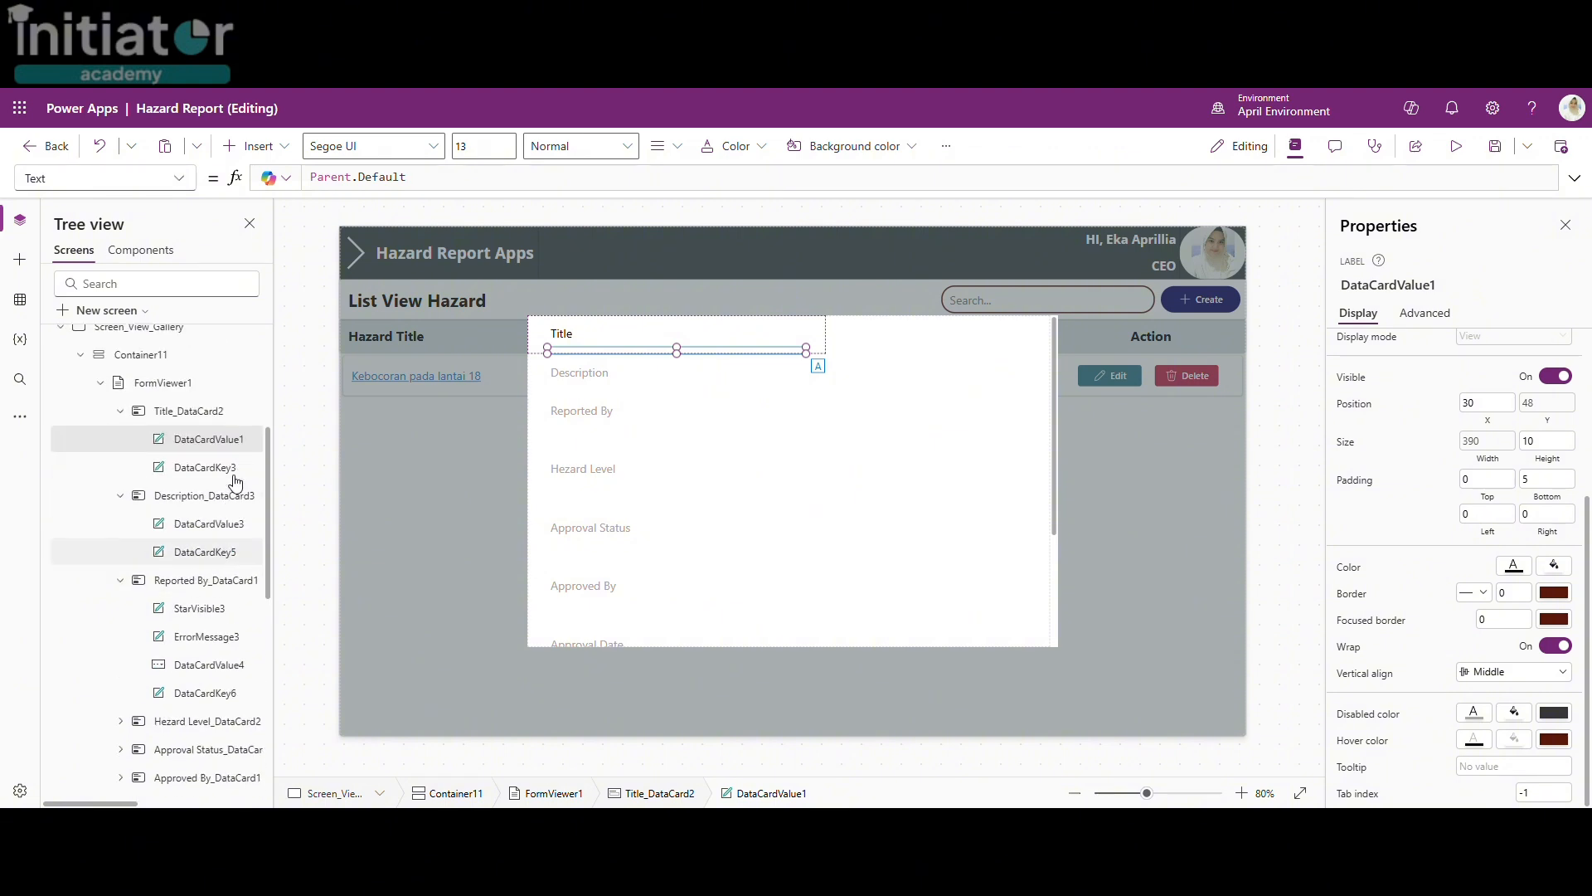
pyautogui.click(217, 561)
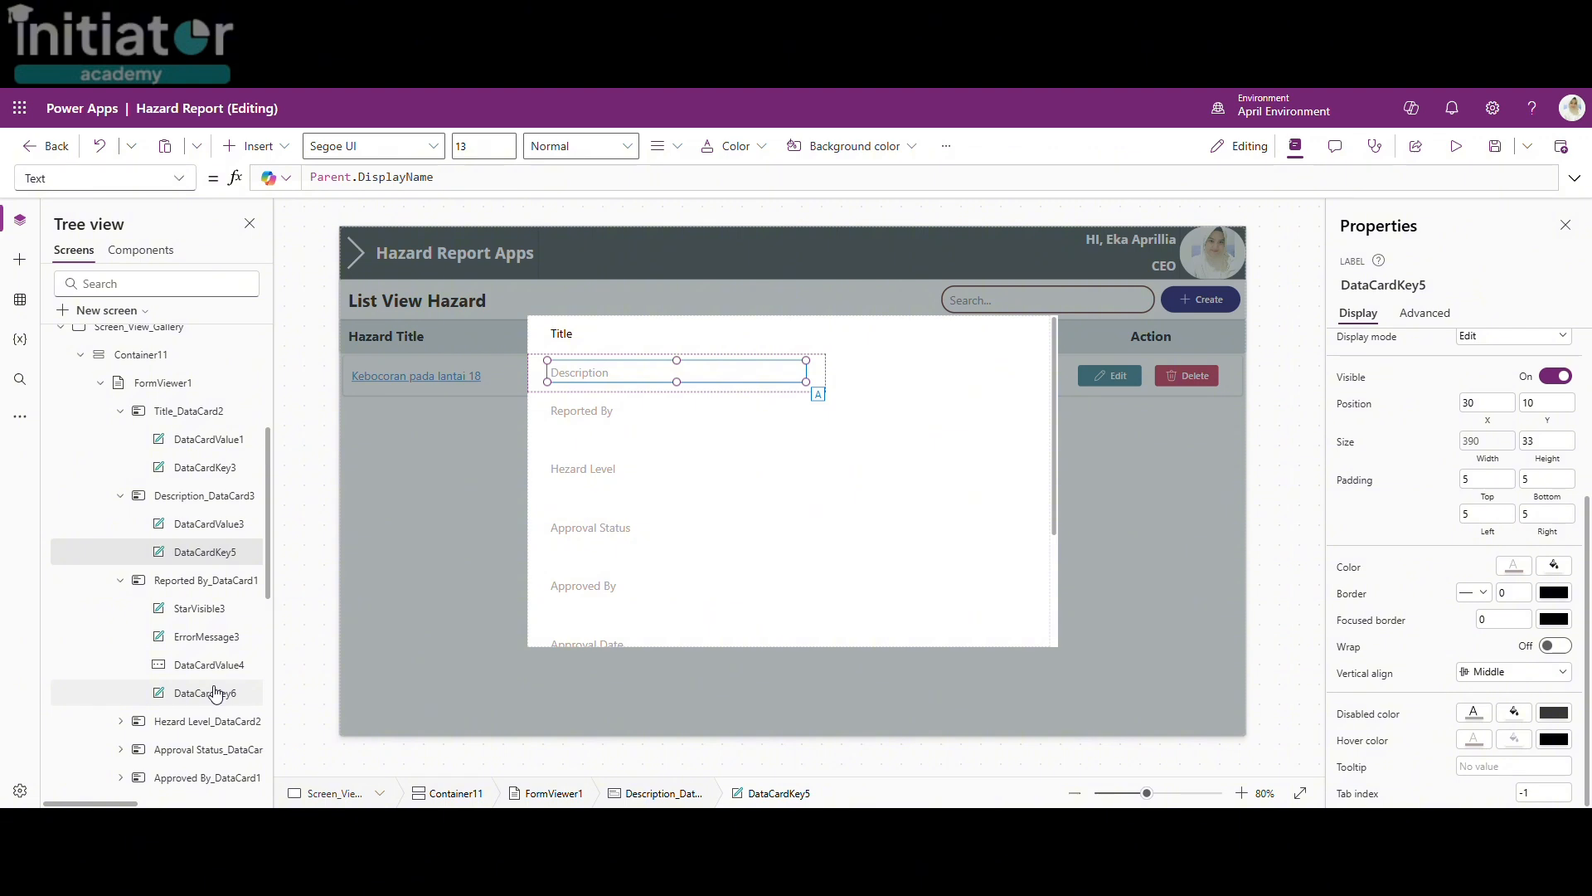
pyautogui.click(1512, 571)
pyautogui.hotkey('ctrl', 'a')
pyautogui.press('BackSpace')
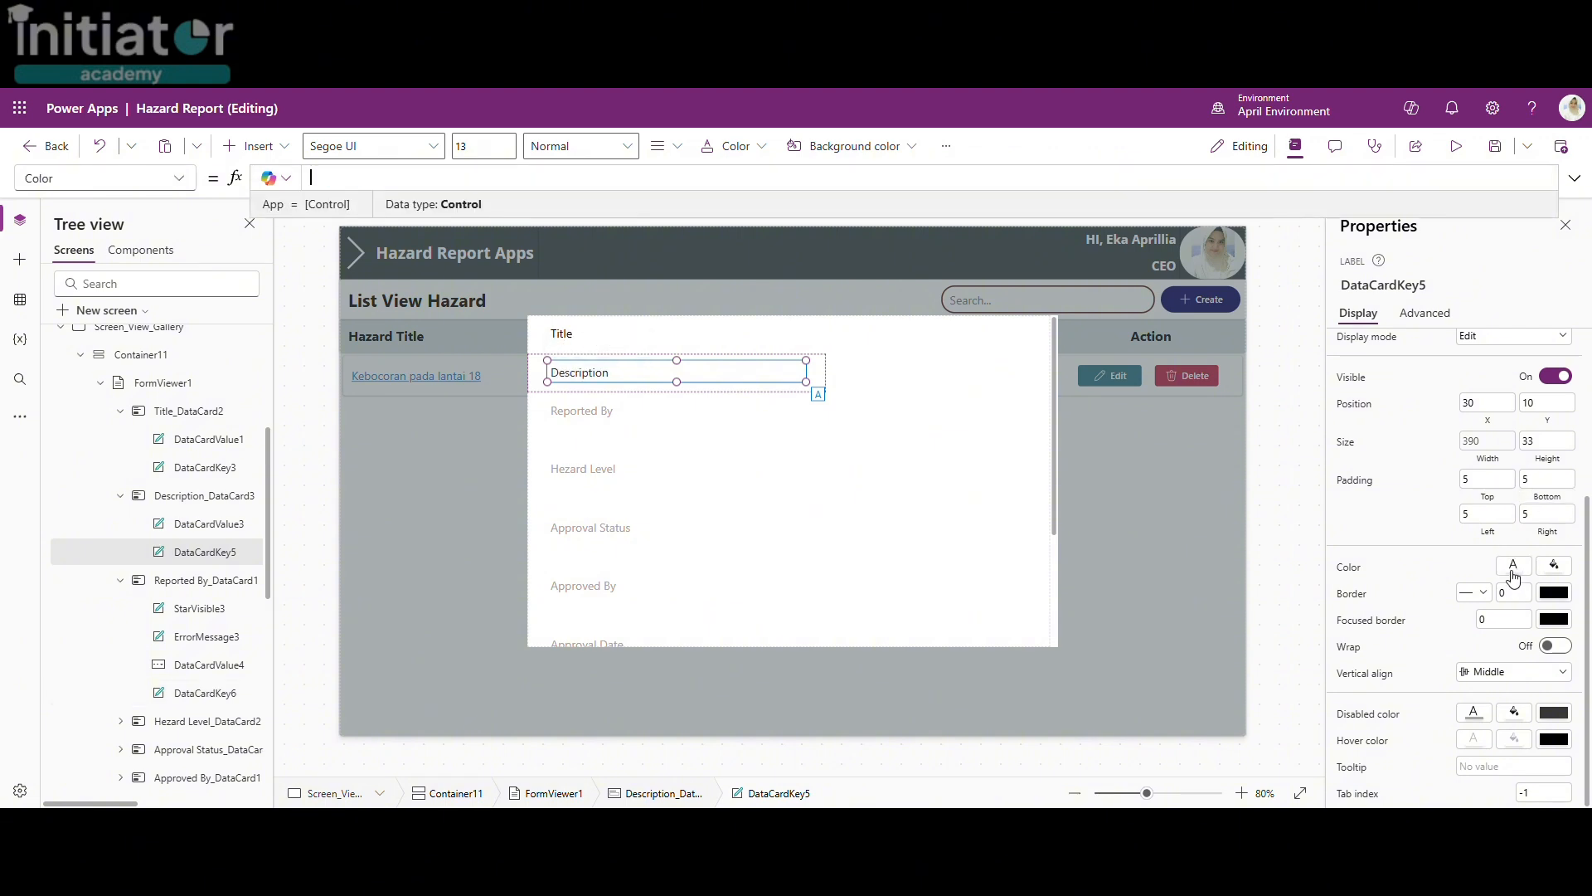
pyautogui.click(1514, 572)
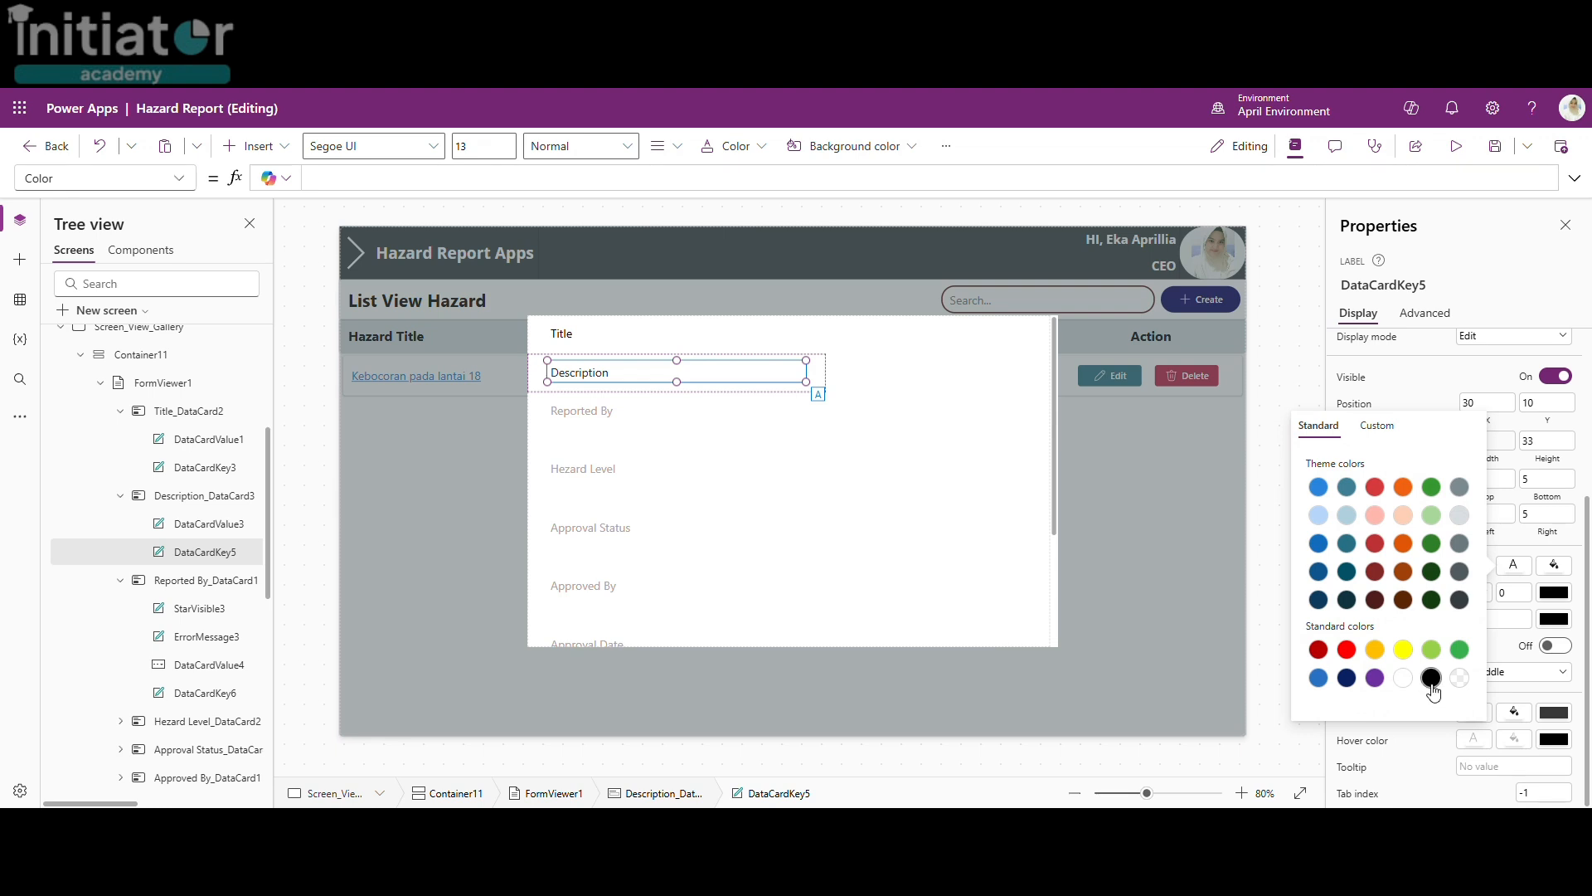
pyautogui.click(1431, 678)
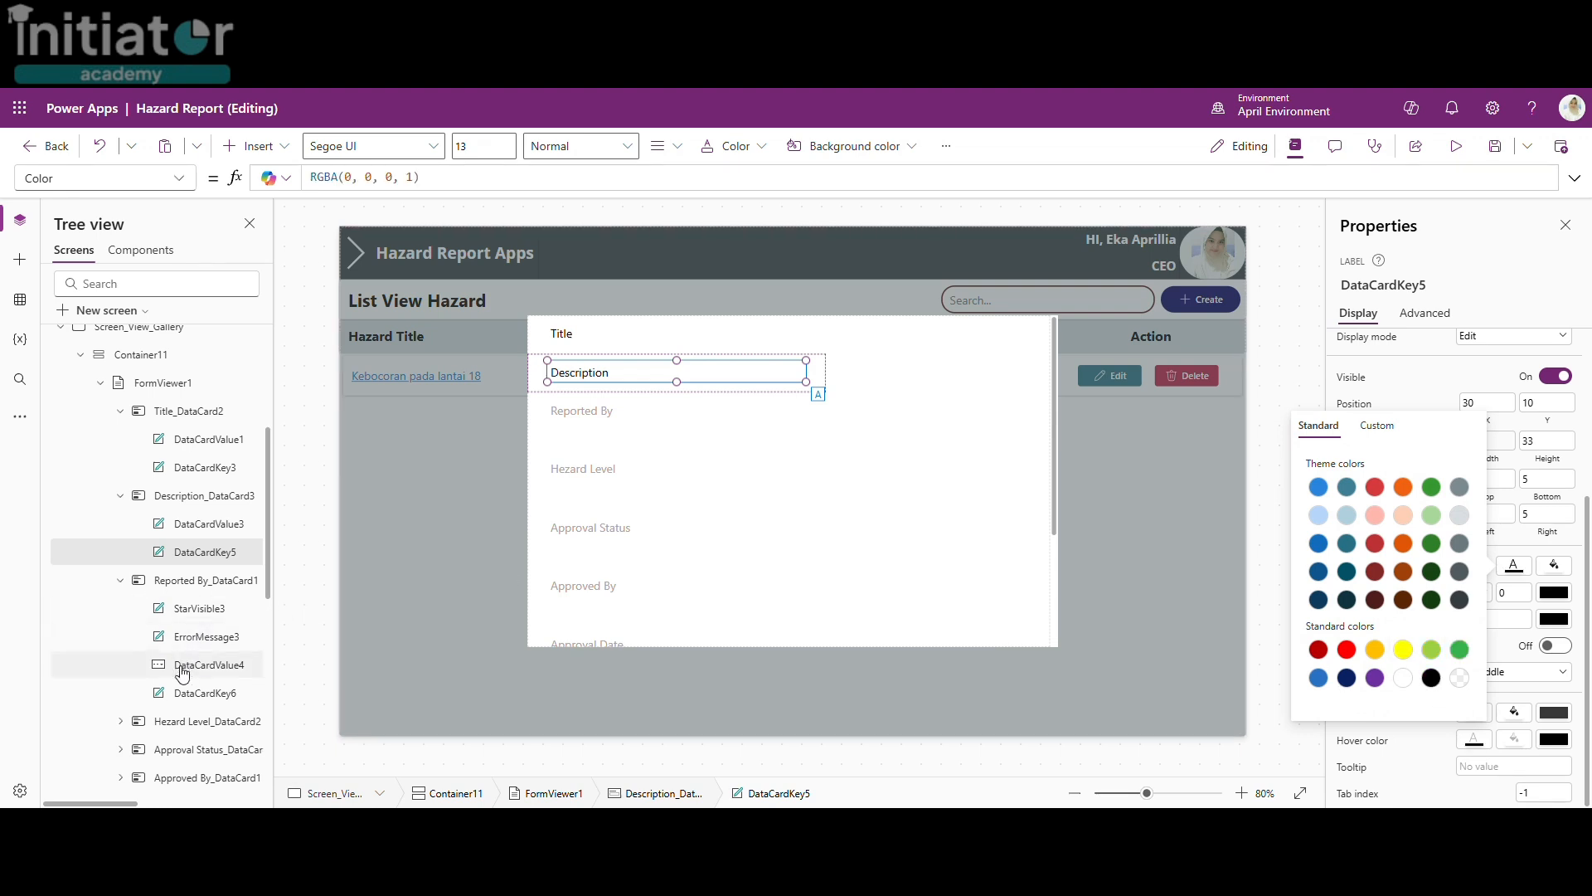
# Step: Replace the theme text colour of the form's Reported By field label with black, RGBA(0, 0, 0, 1)
pyautogui.click(188, 696)
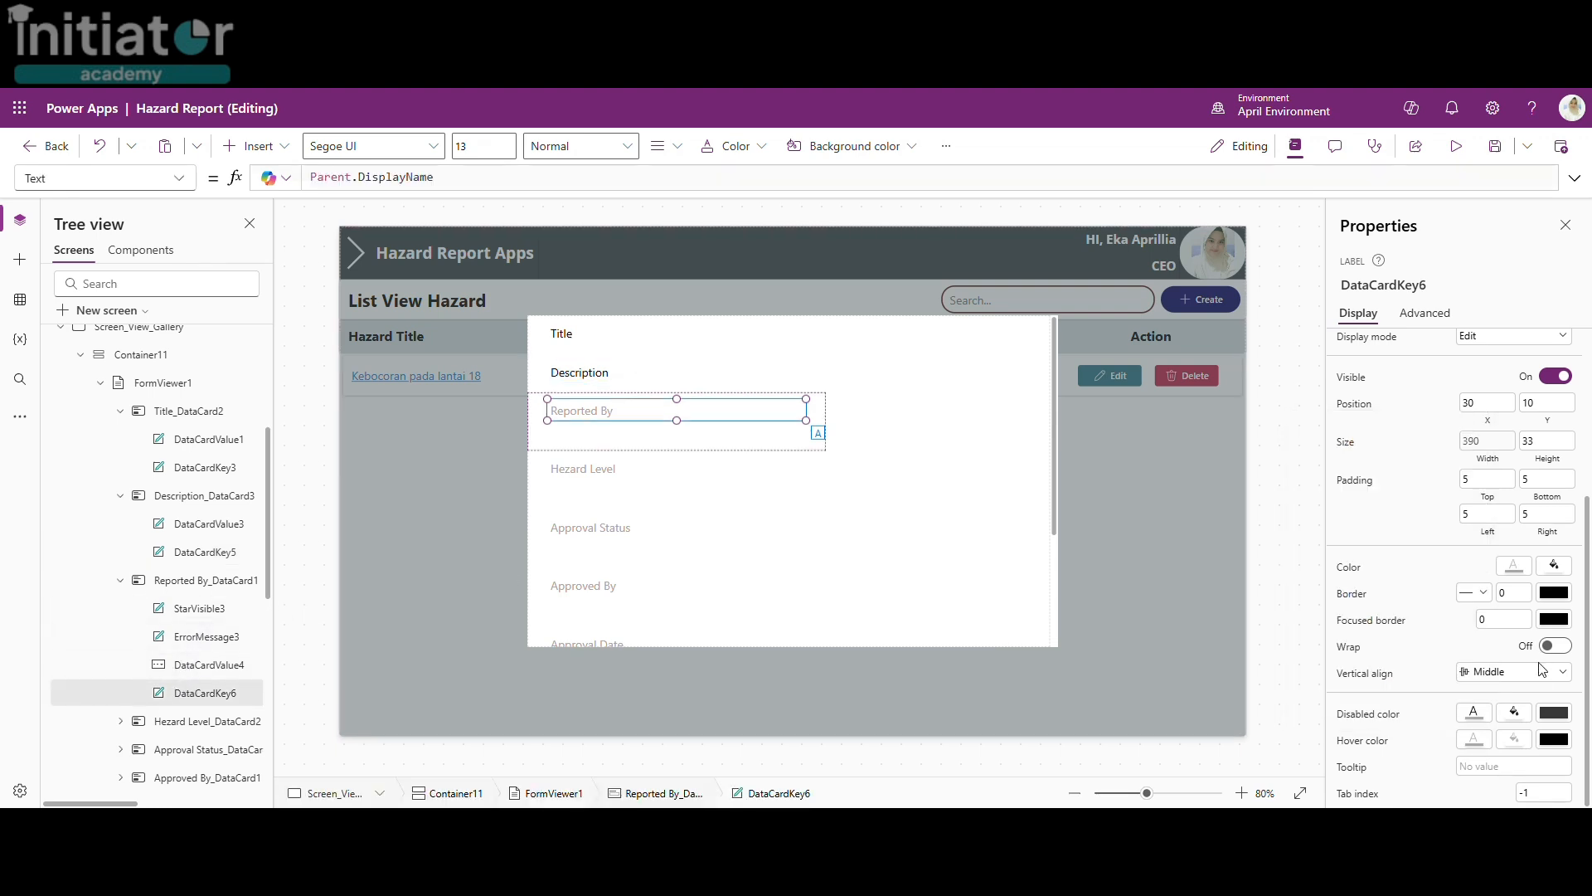
pyautogui.click(1515, 568)
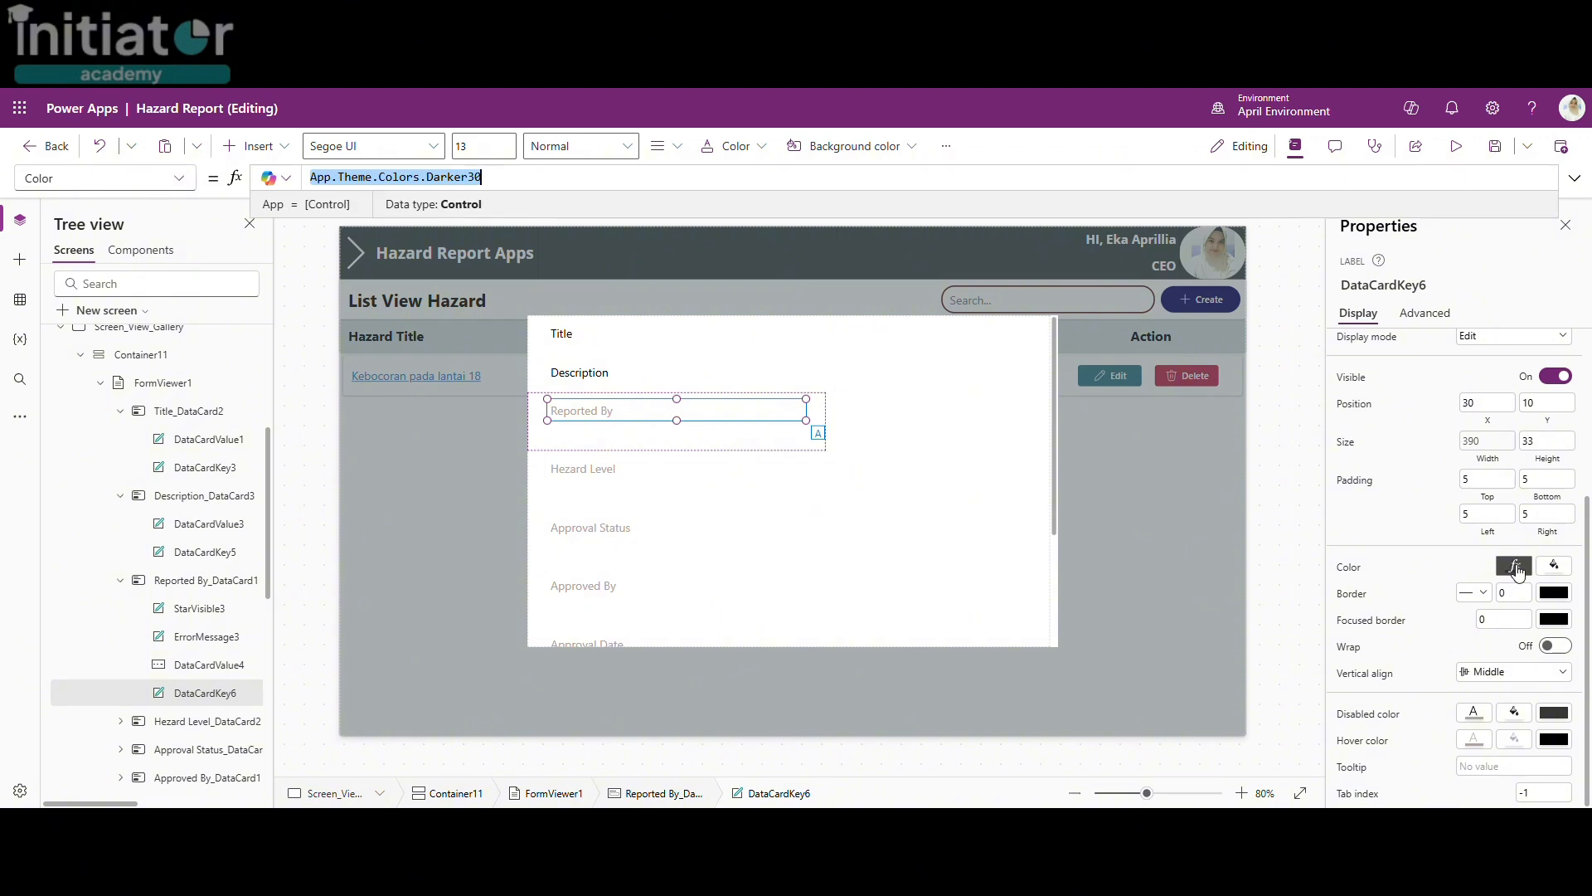
pyautogui.click(1516, 569)
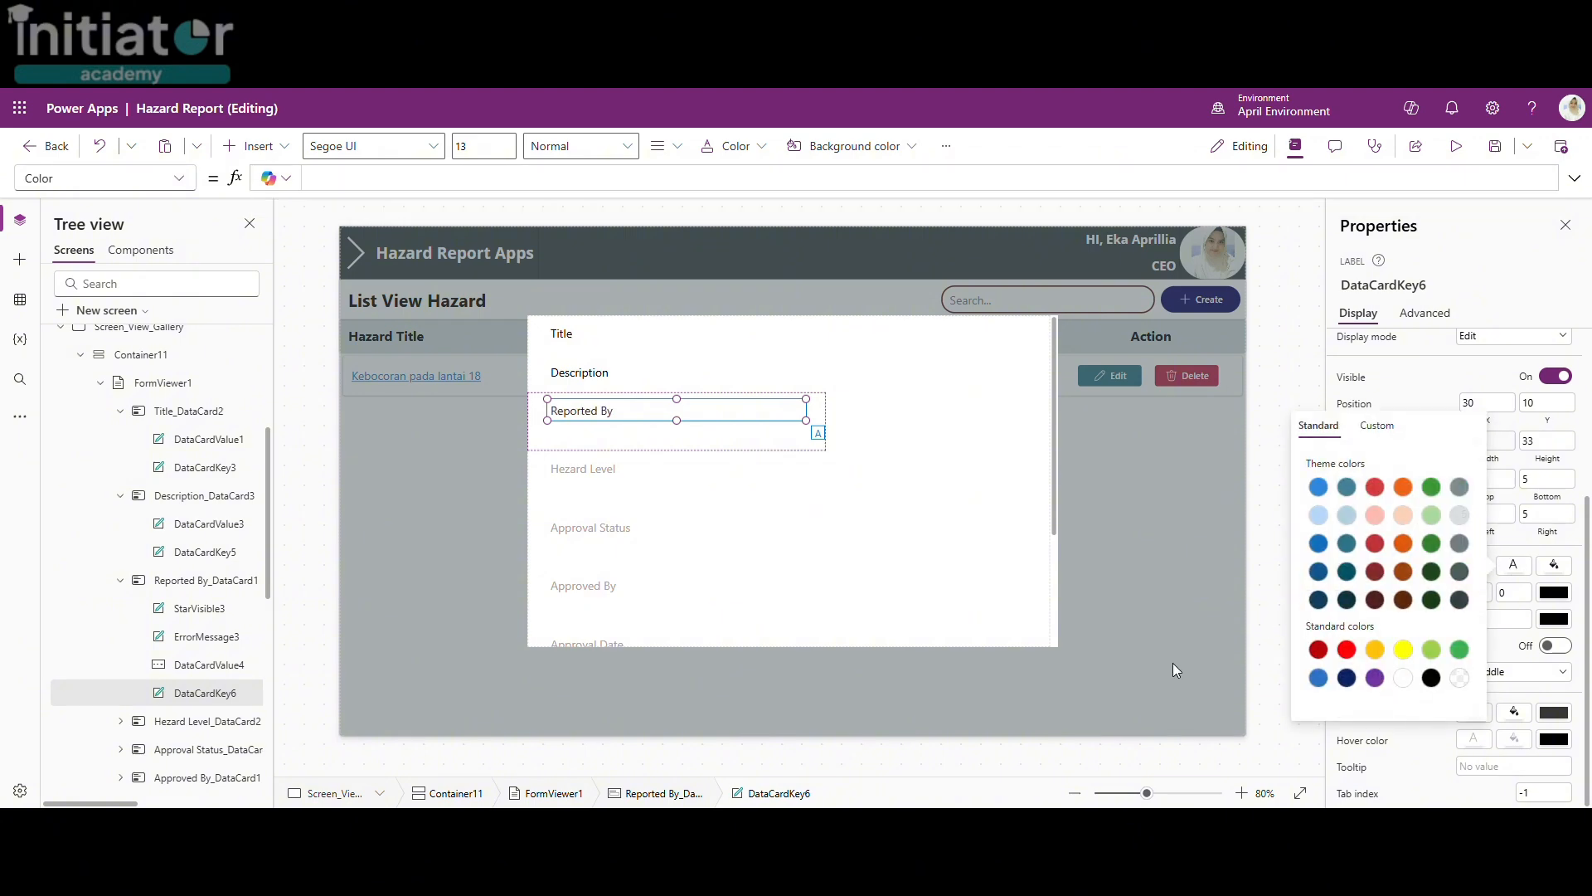
pyautogui.click(1431, 677)
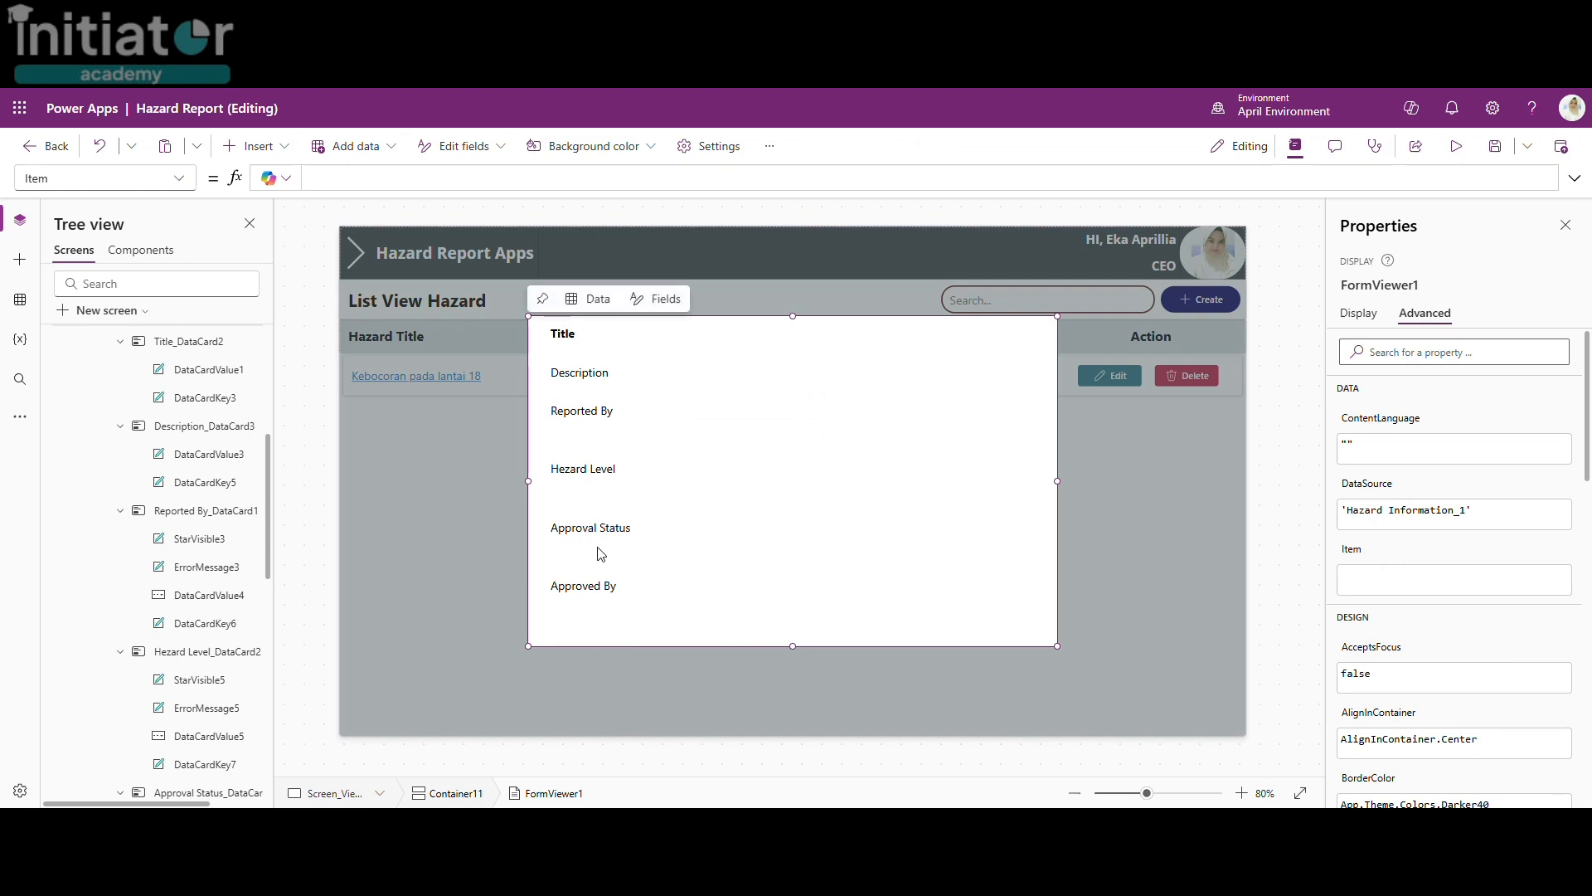
# Step: Set the font weight of the form's Title field label to Bold
pyautogui.click(567, 346)
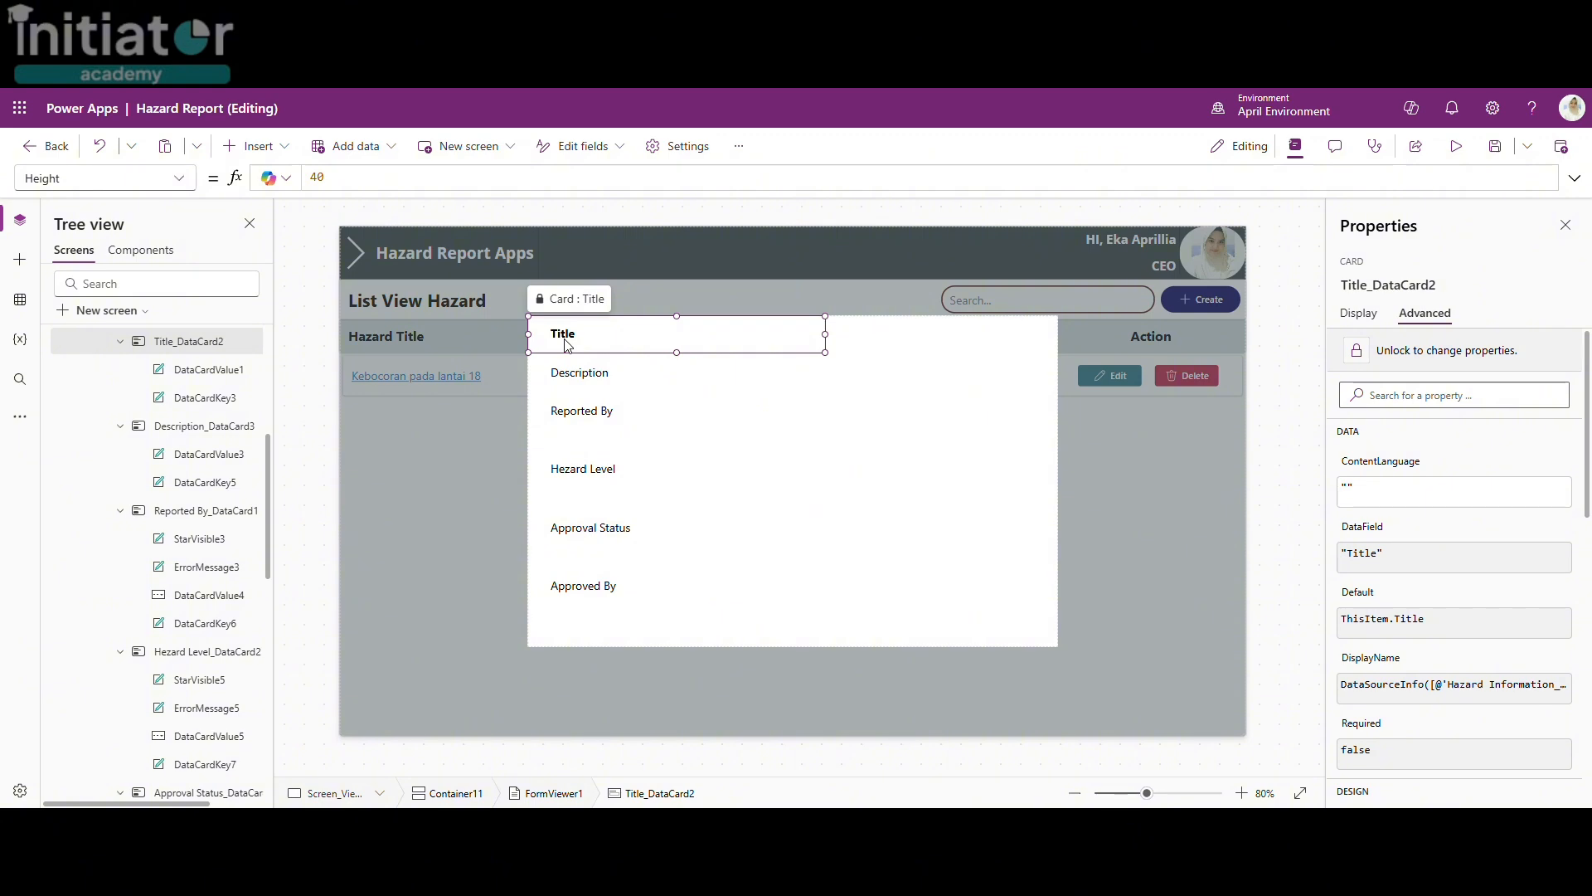
pyautogui.click(231, 398)
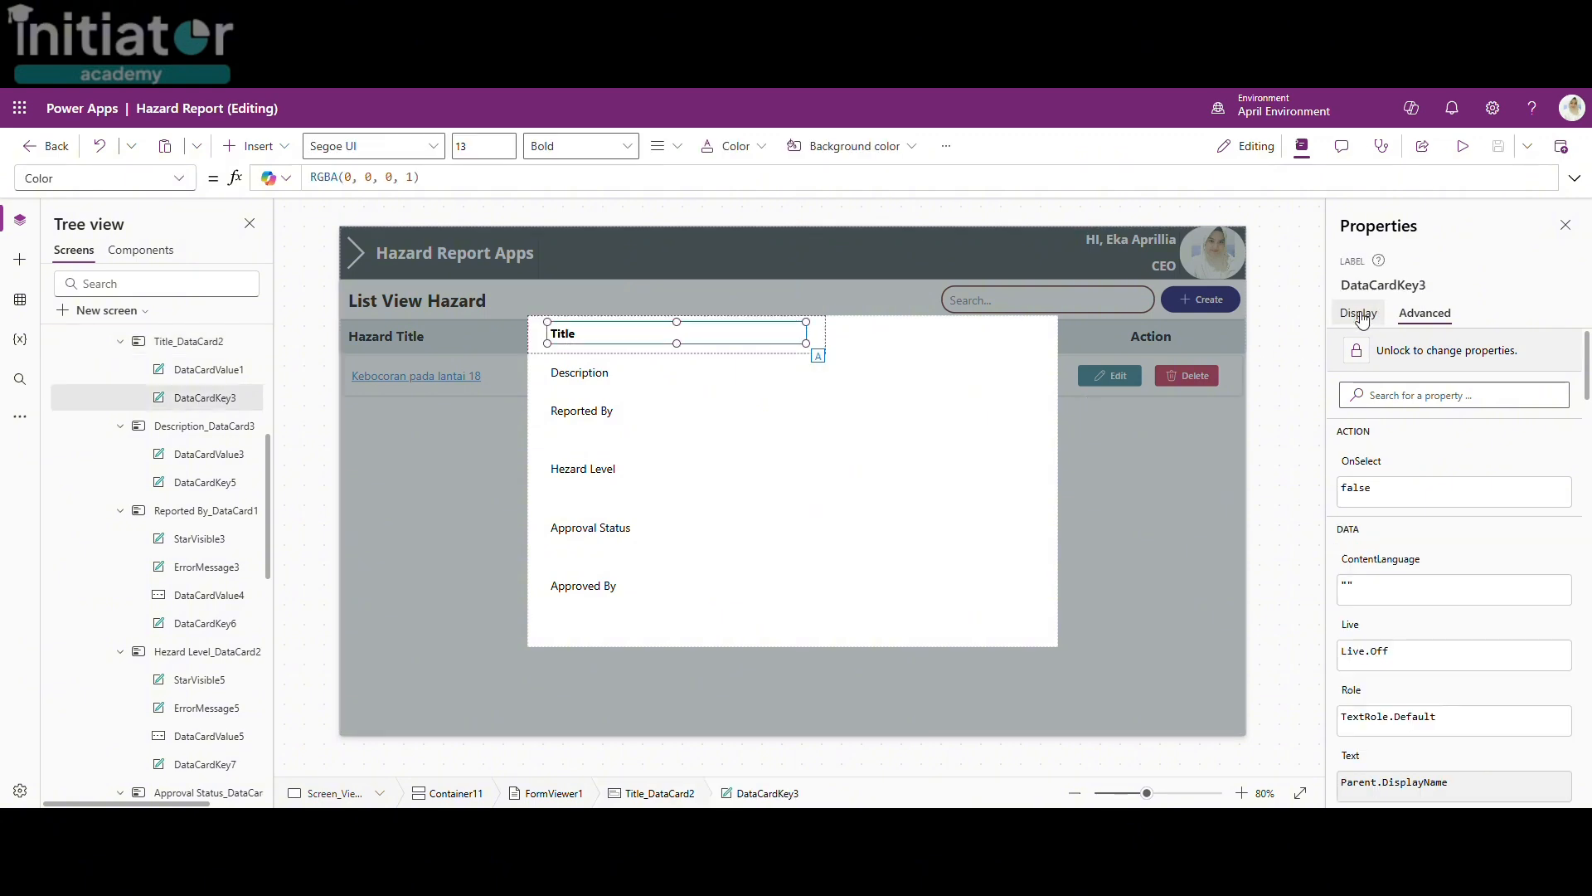
pyautogui.click(1360, 315)
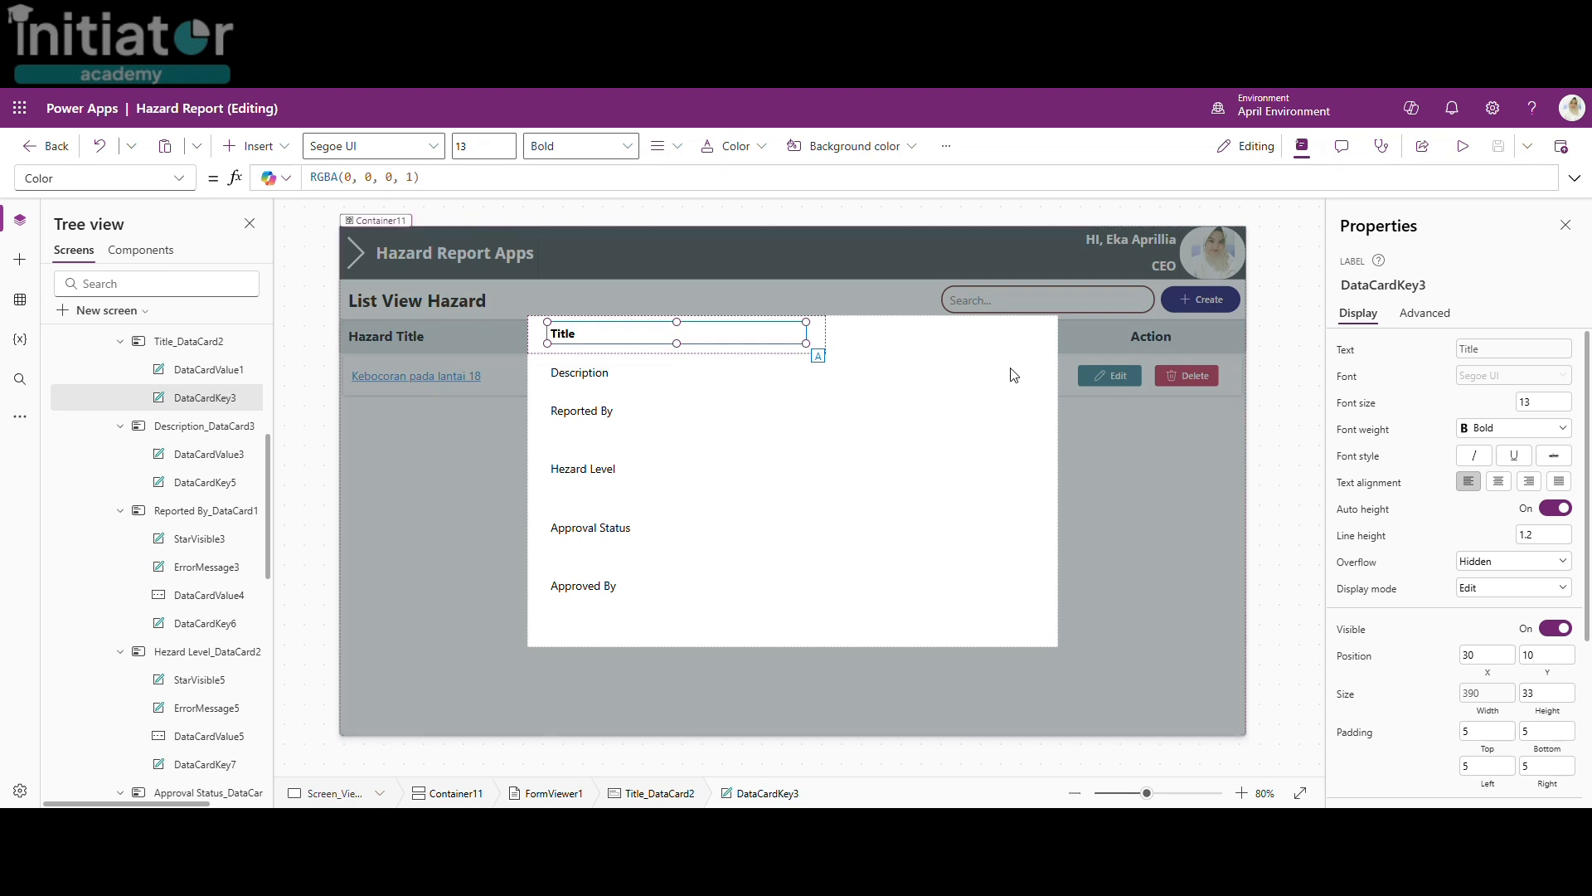
pyautogui.scroll(-2, 1522, 591)
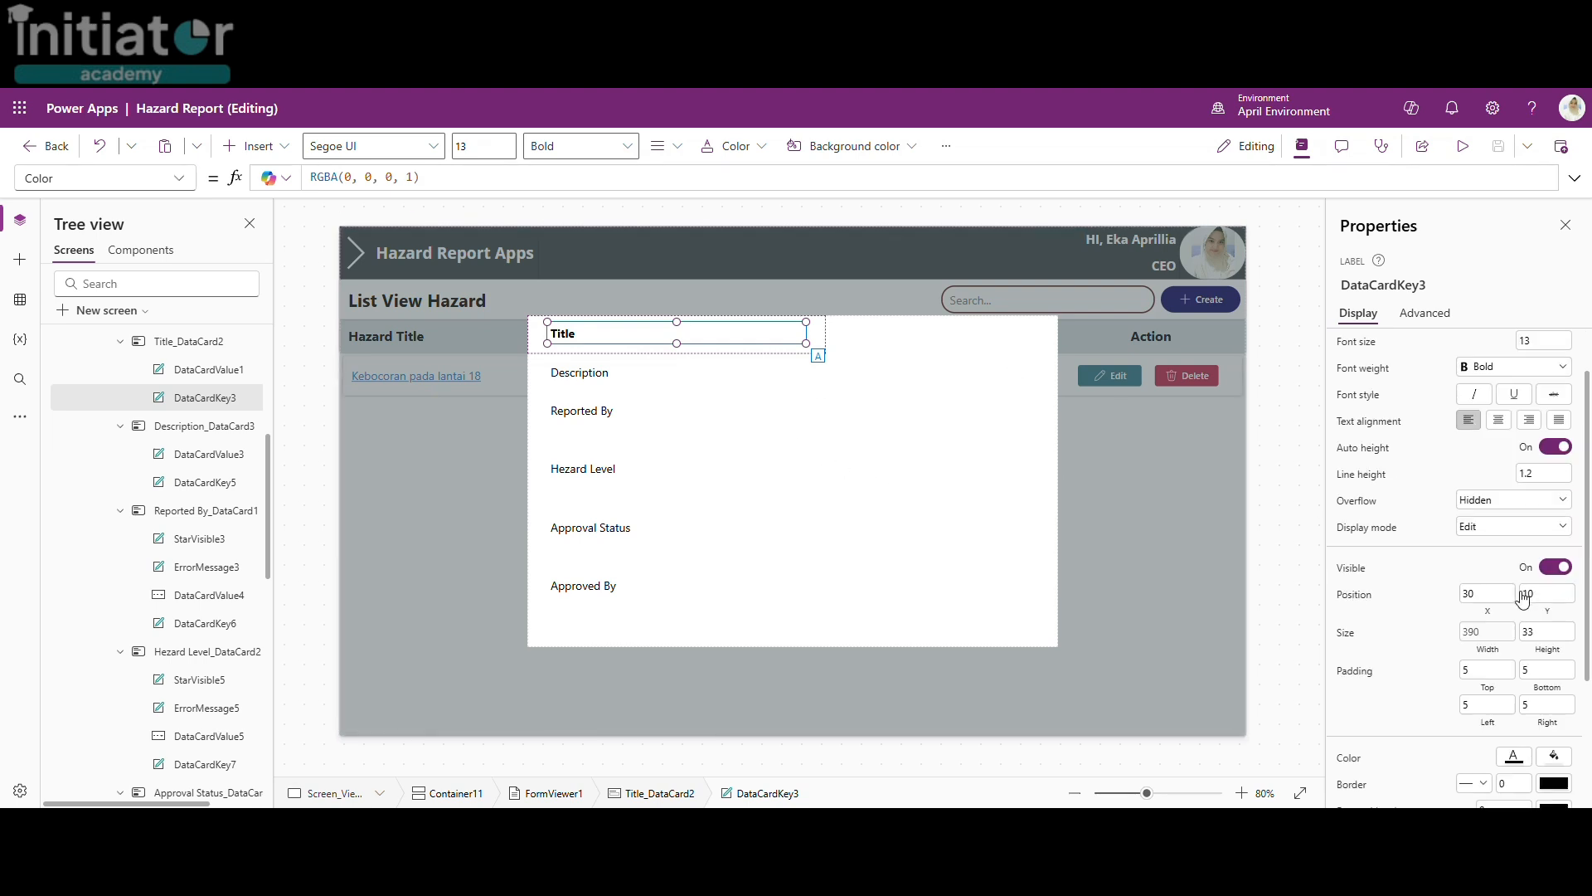
pyautogui.click(1480, 361)
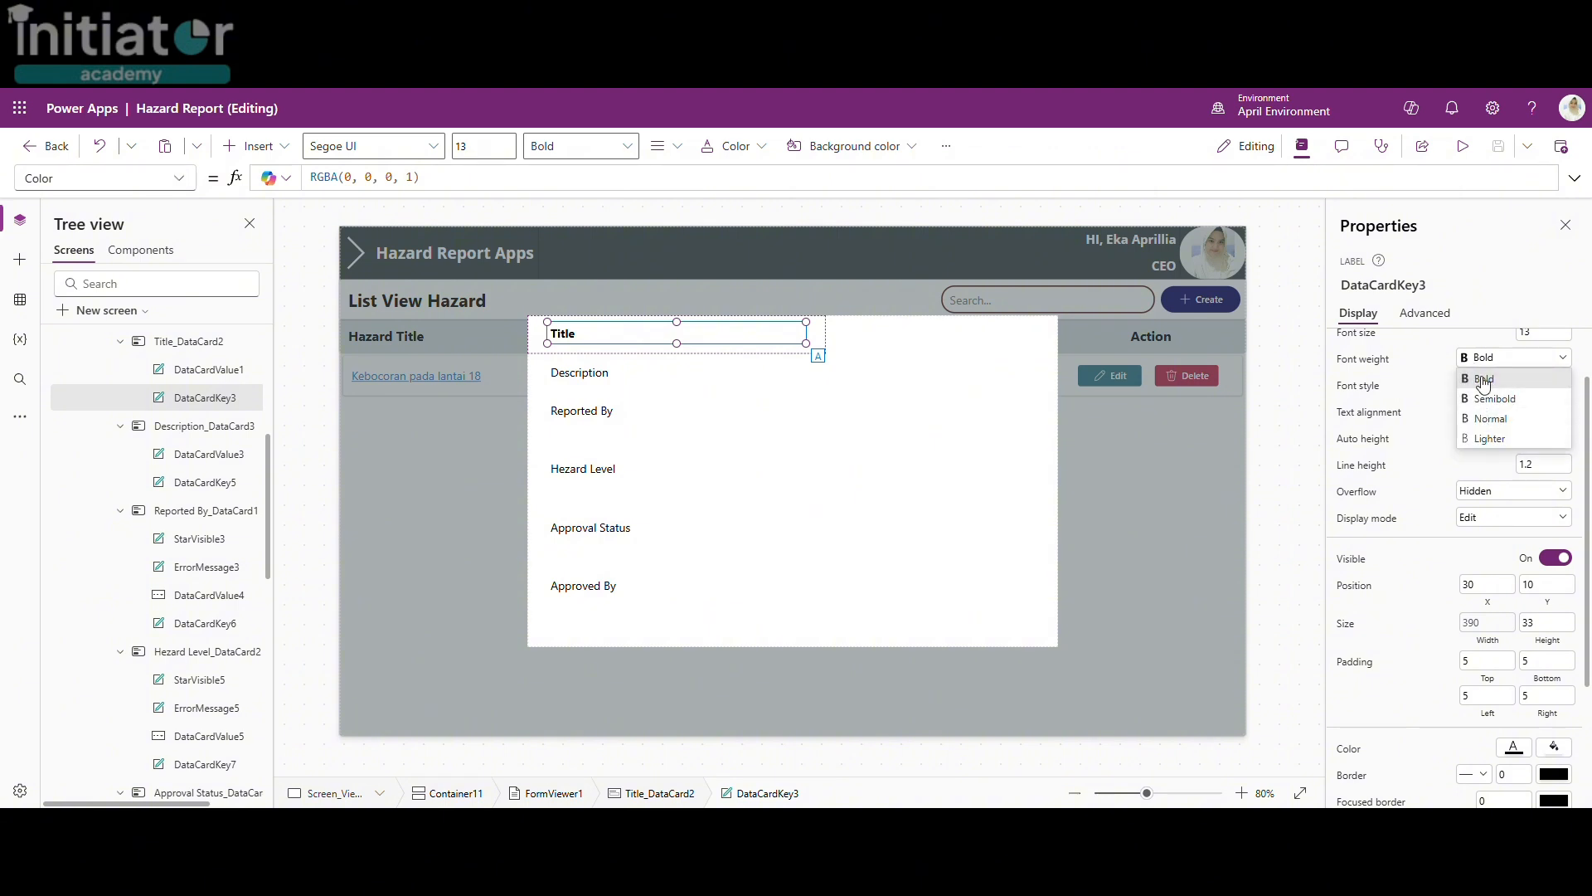
pyautogui.click(1483, 381)
# Step: Try a font size of 15 on the Title field label and return it to 13
pyautogui.scroll(1, 1534, 414)
pyautogui.click(1556, 401)
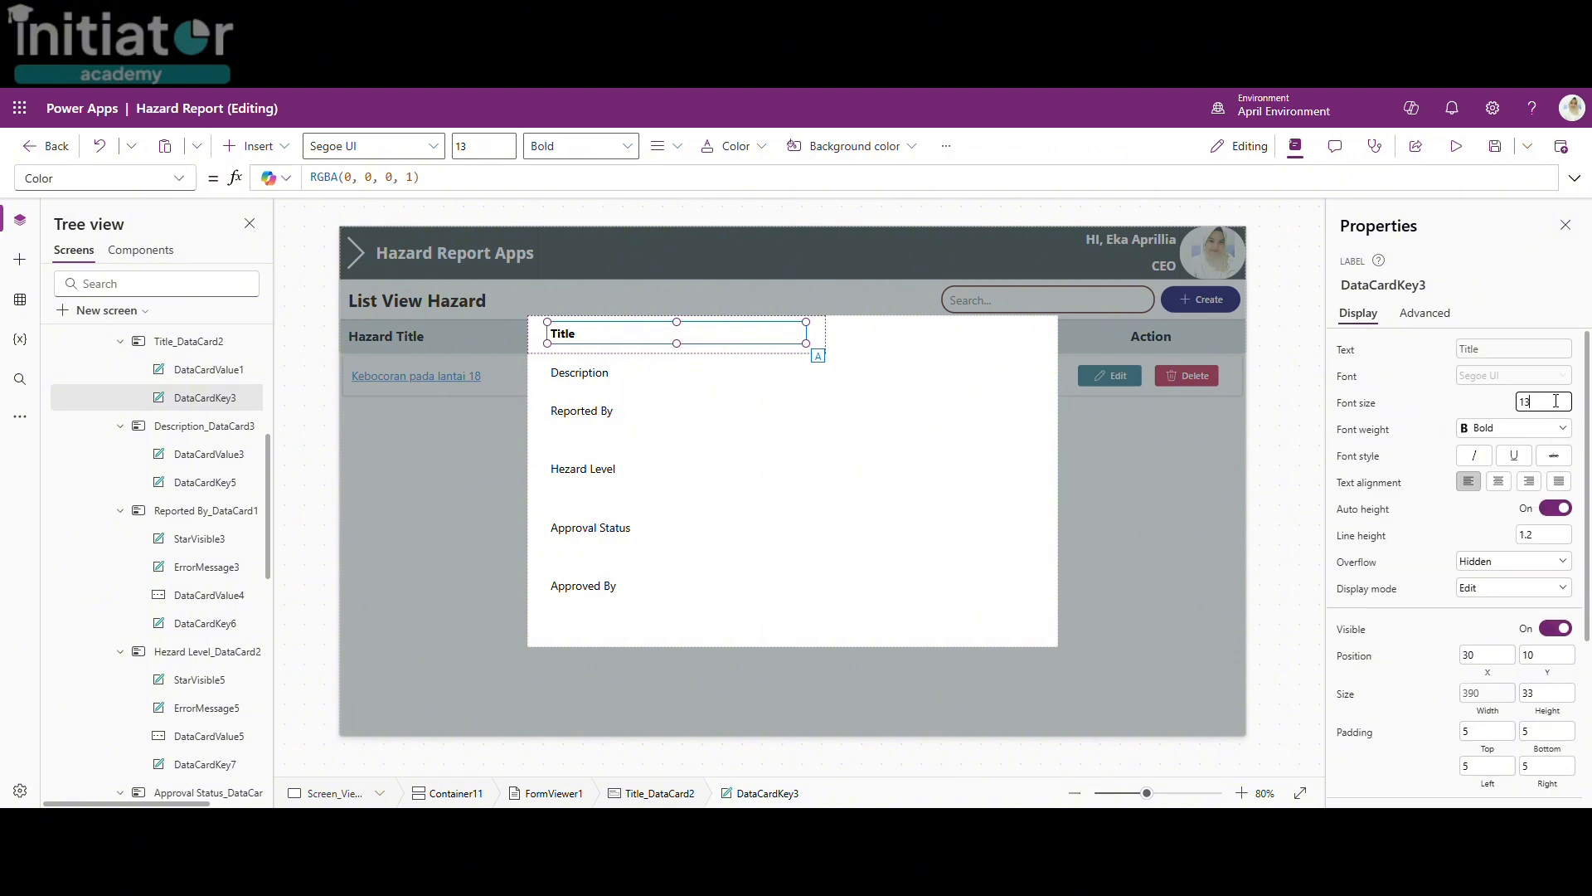
pyautogui.press('BackSpace')
pyautogui.write('5')
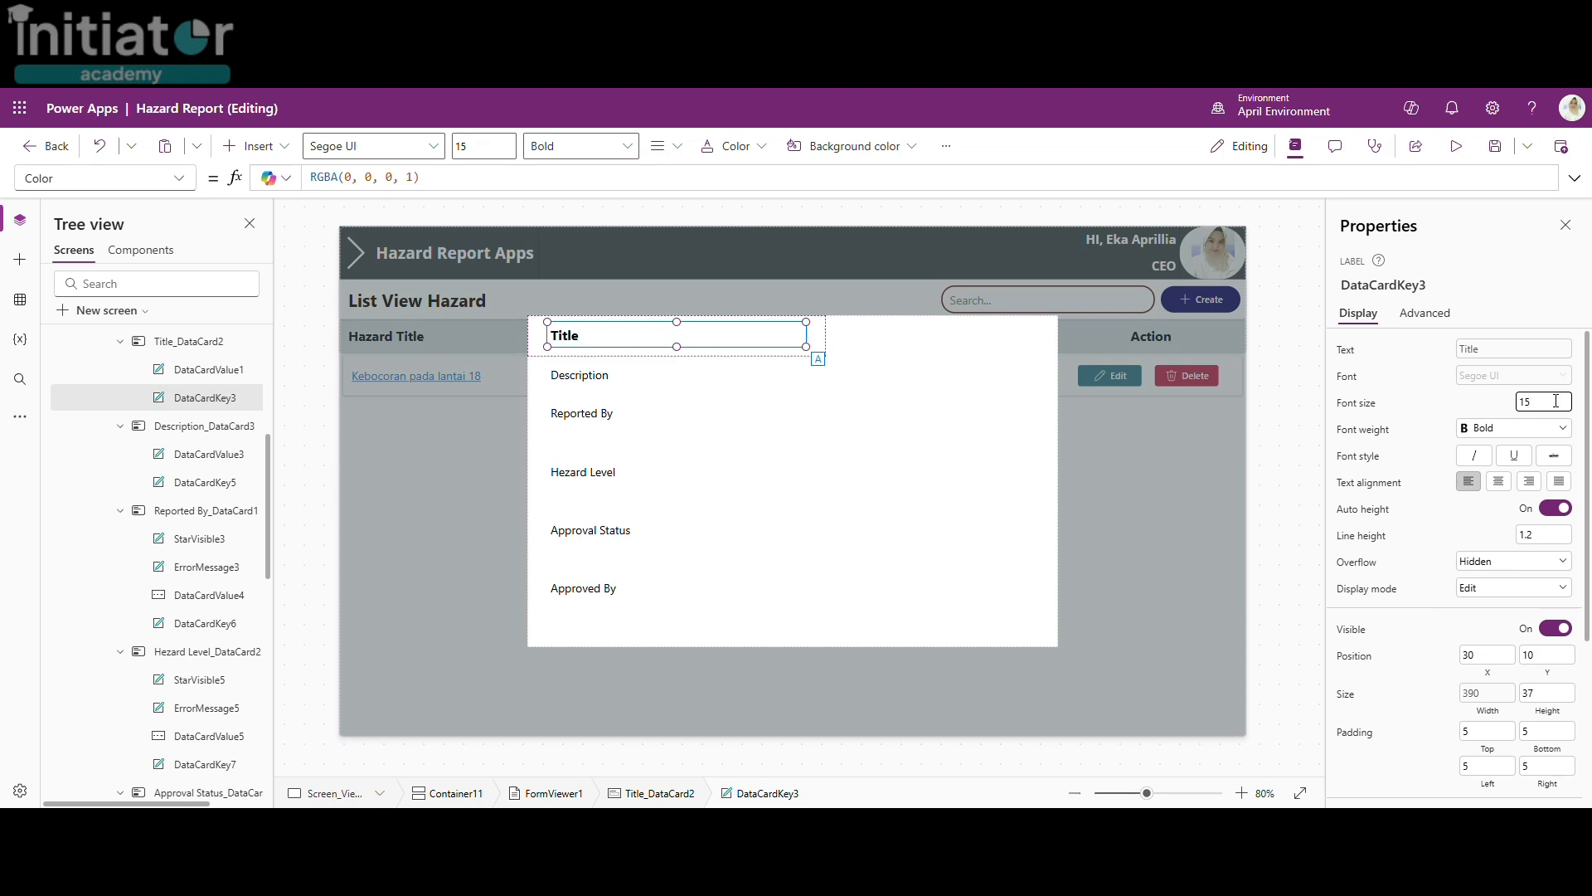
pyautogui.press('BackSpace')
pyautogui.write('3')
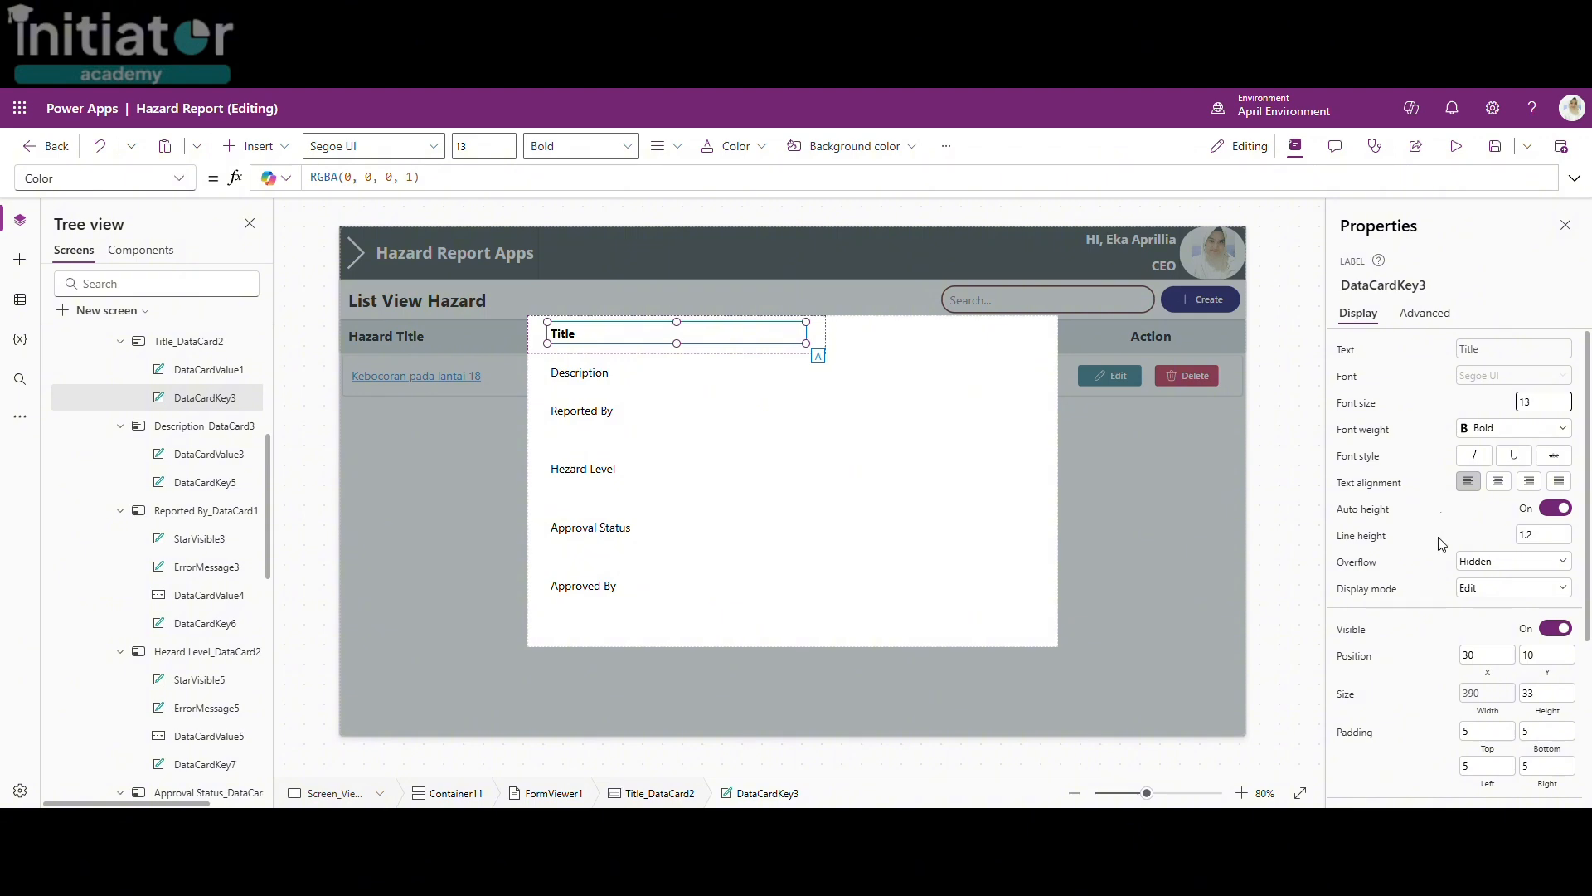
pyautogui.scroll(-5, 1440, 571)
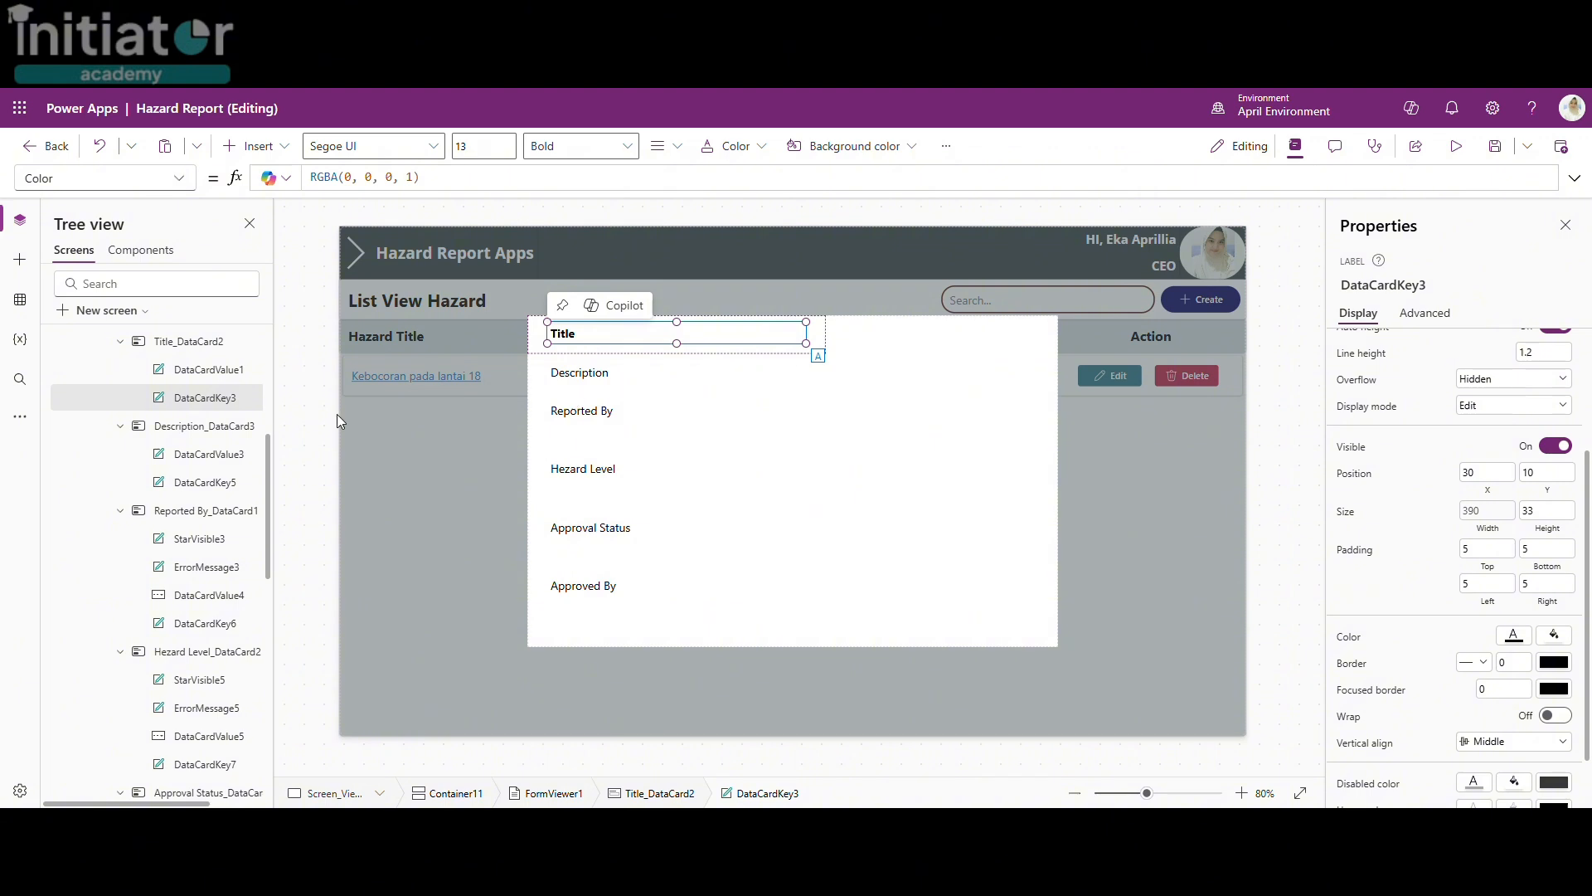
# Step: Set the font weight of the Description and Reported By field labels to Bold
pyautogui.click(195, 489)
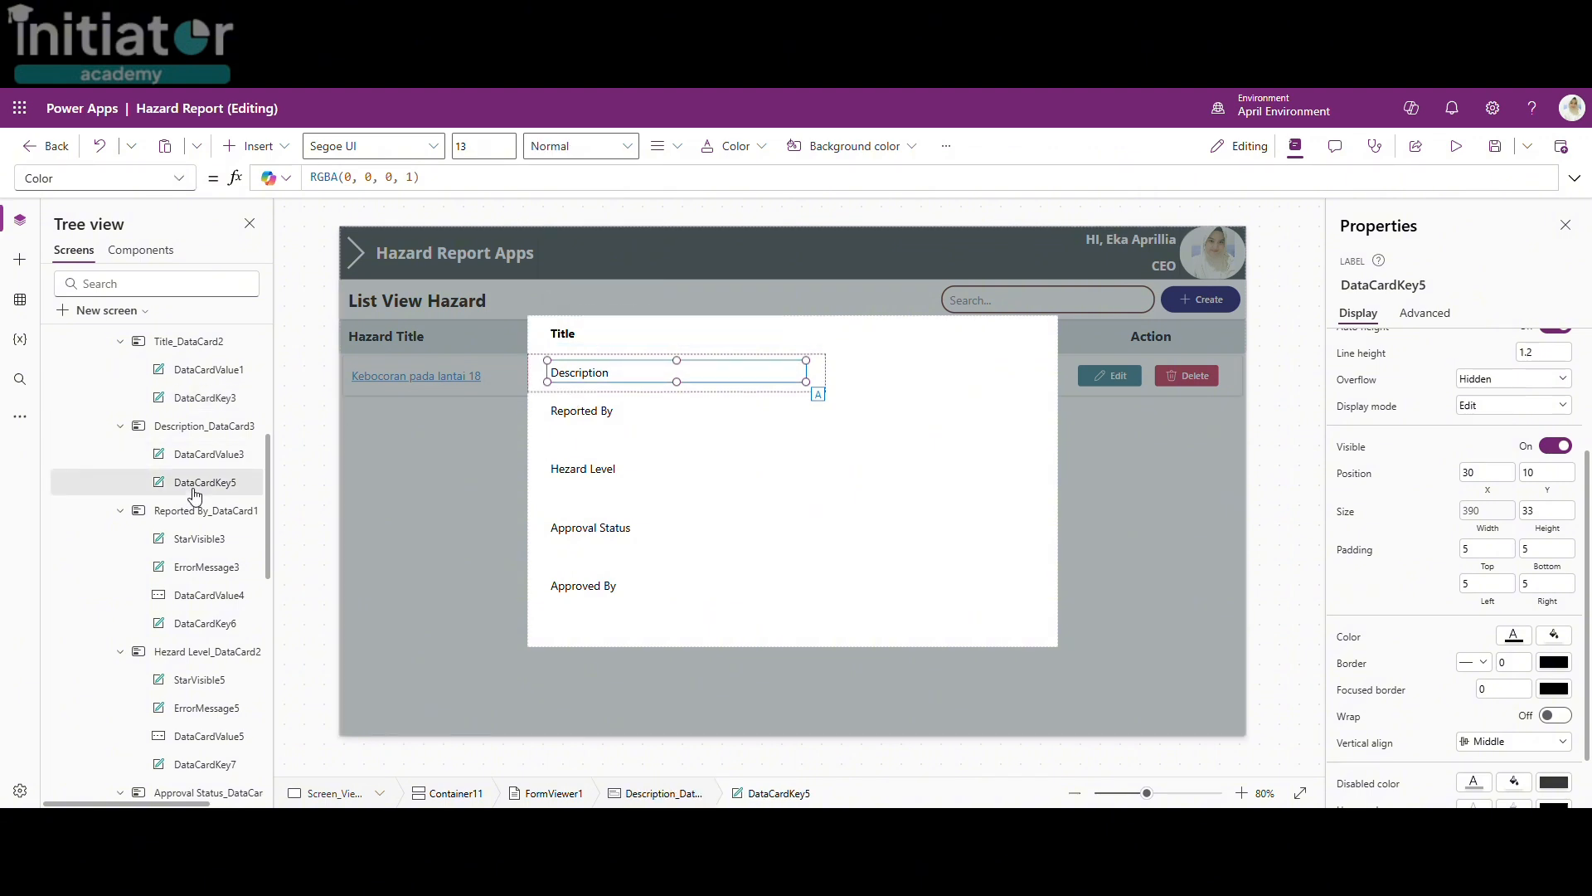
pyautogui.scroll(4, 1511, 507)
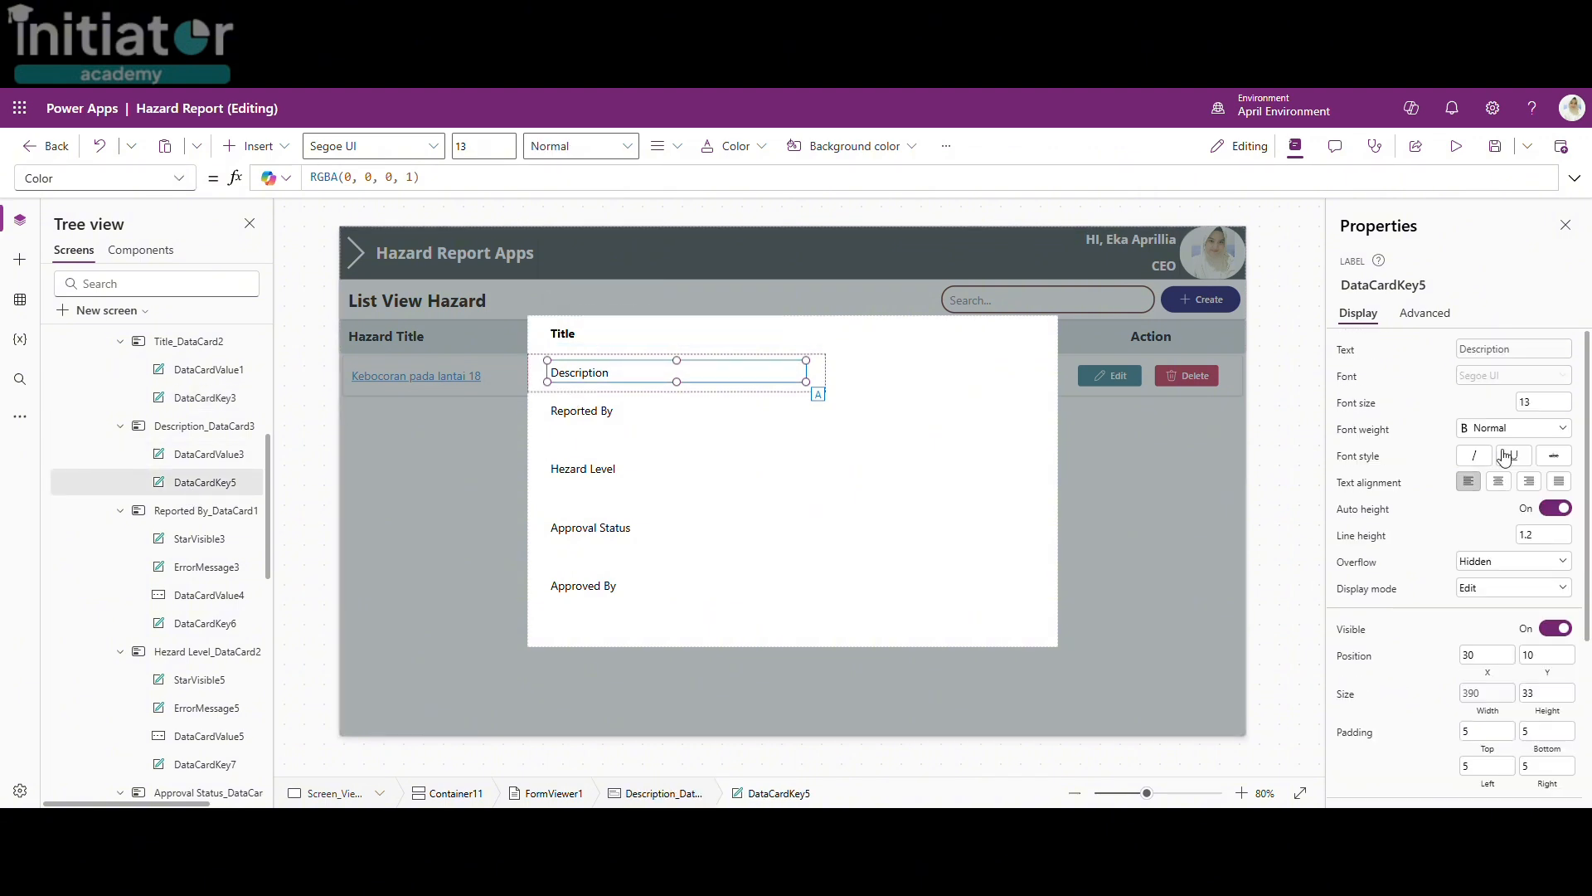
pyautogui.click(1511, 431)
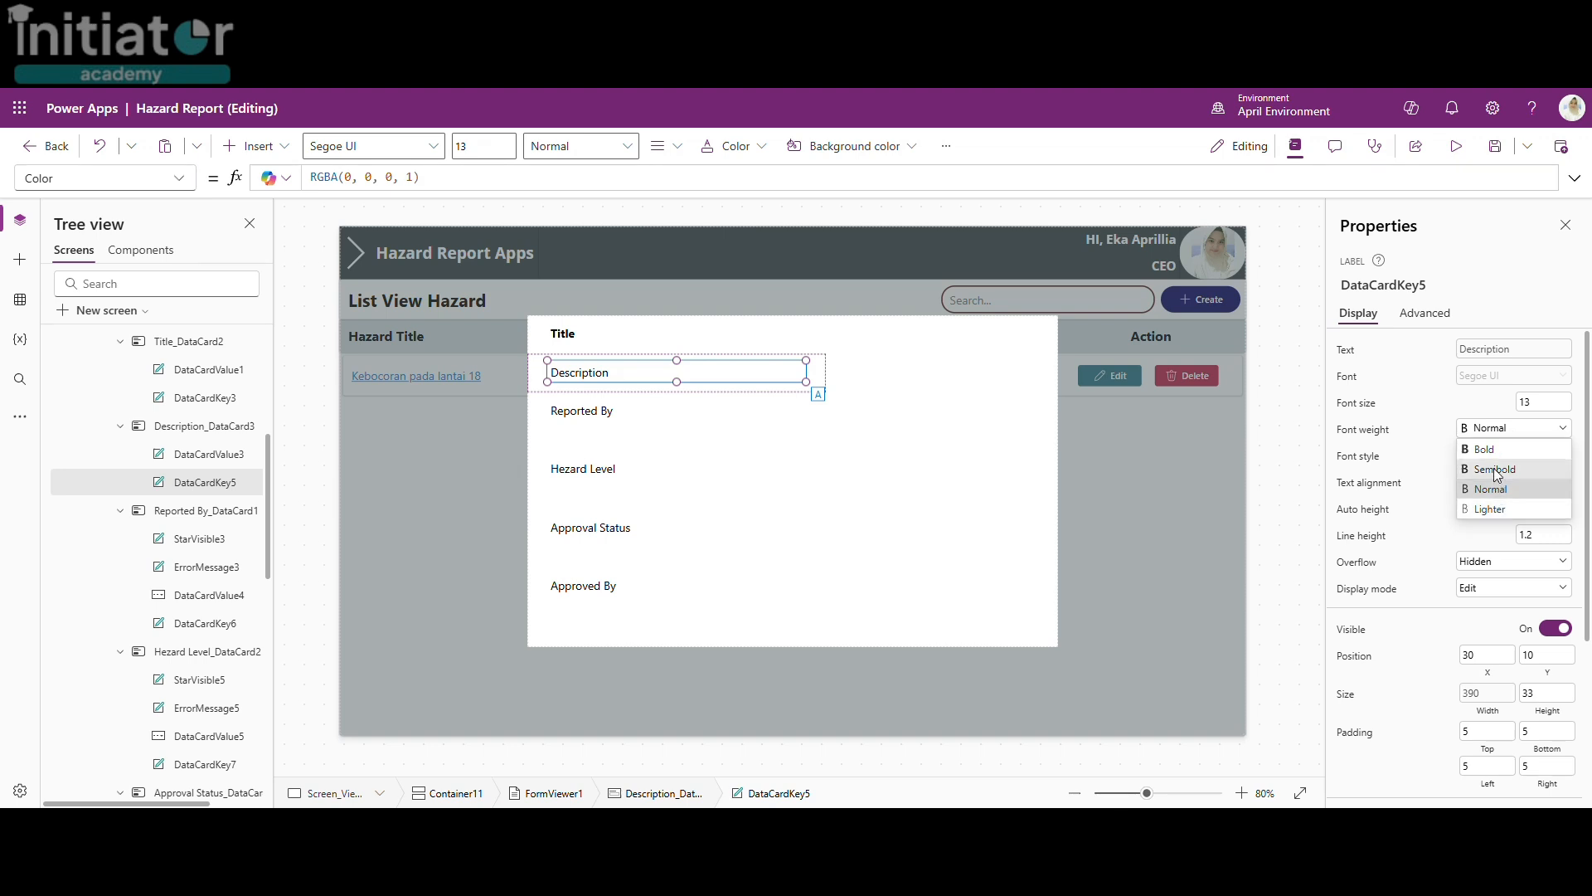
pyautogui.click(1489, 449)
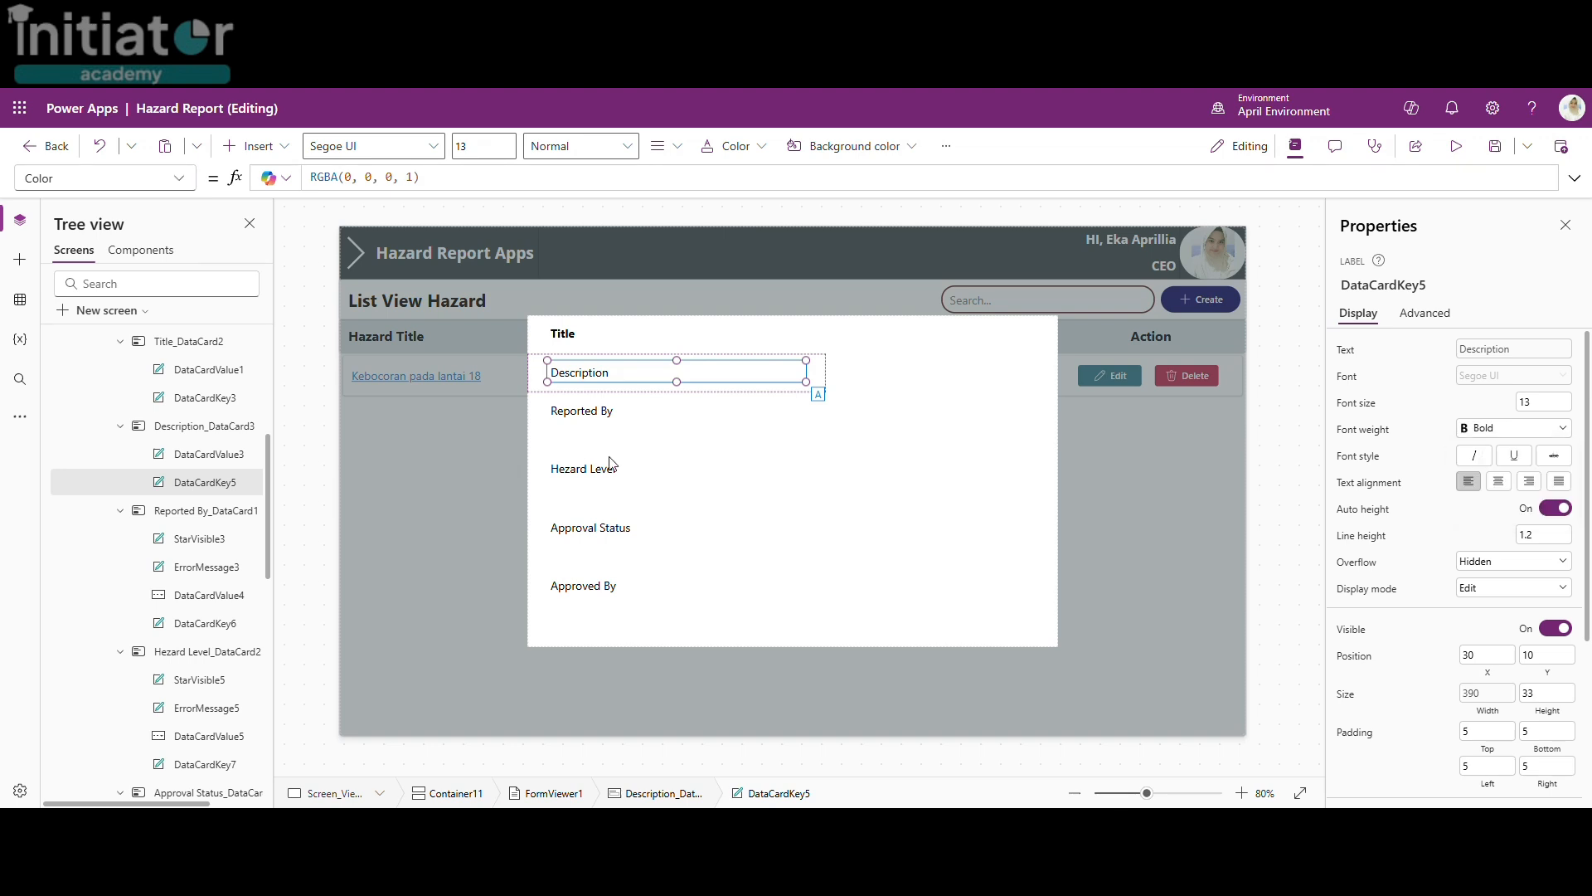
pyautogui.click(585, 425)
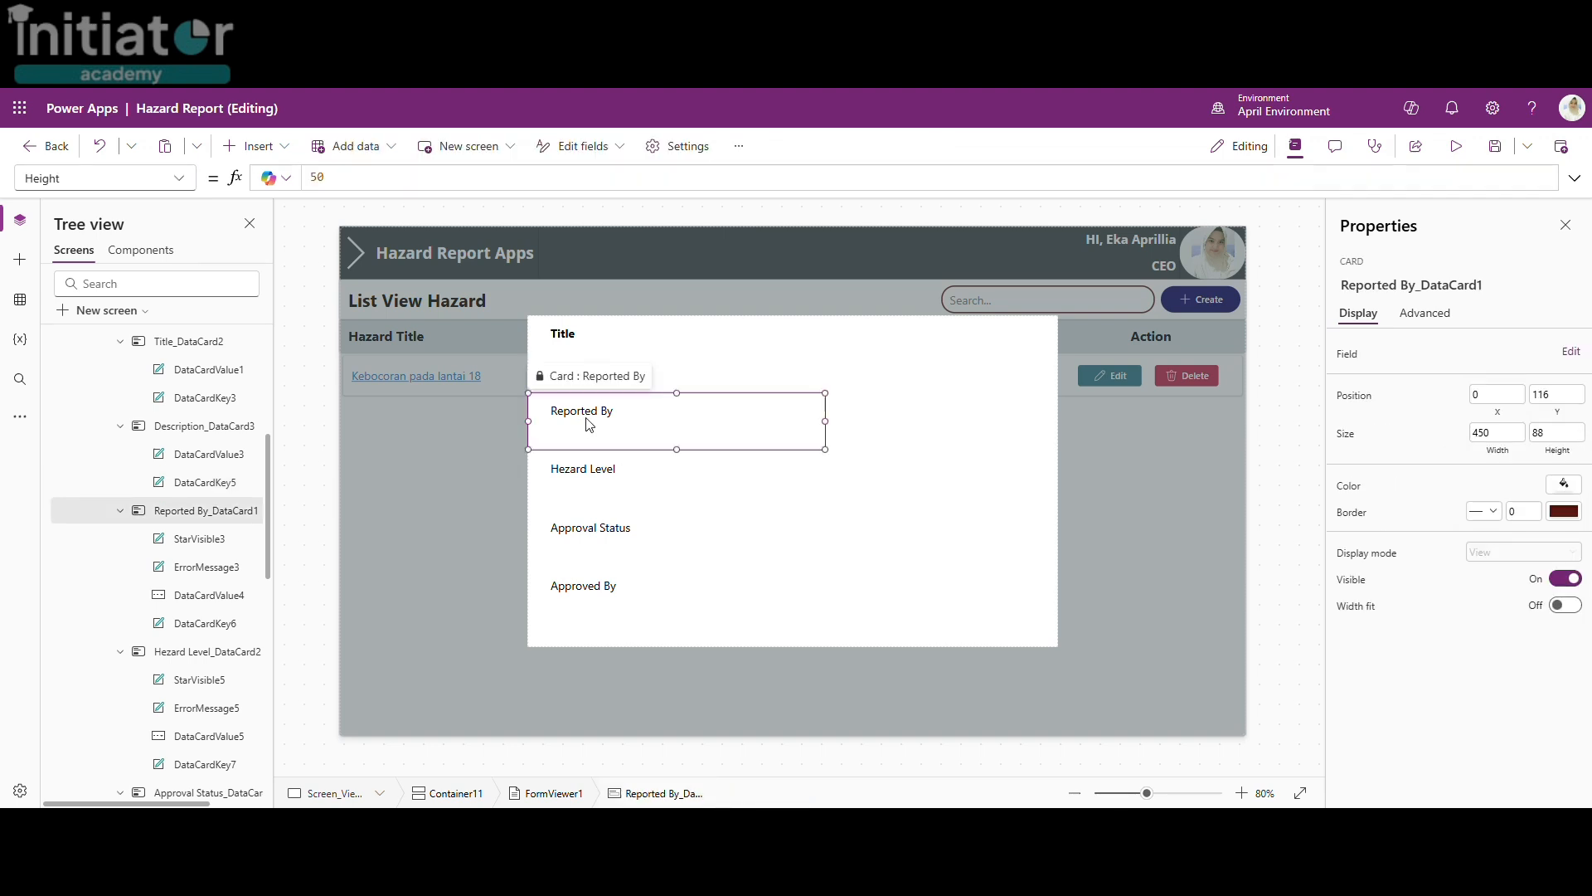
pyautogui.click(594, 406)
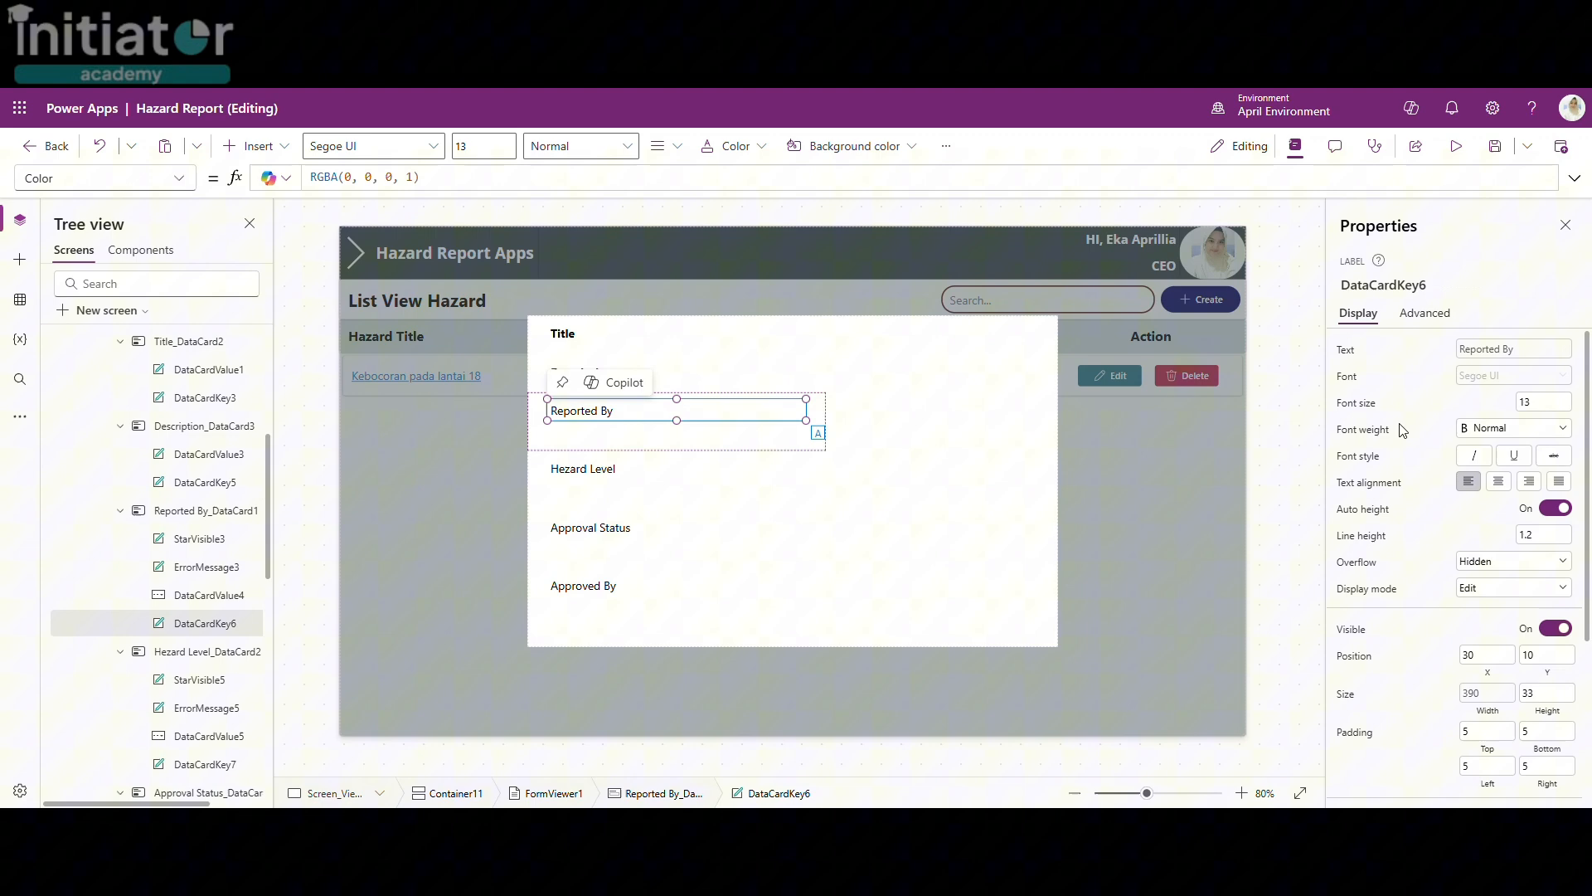
pyautogui.click(1487, 429)
pyautogui.click(1479, 449)
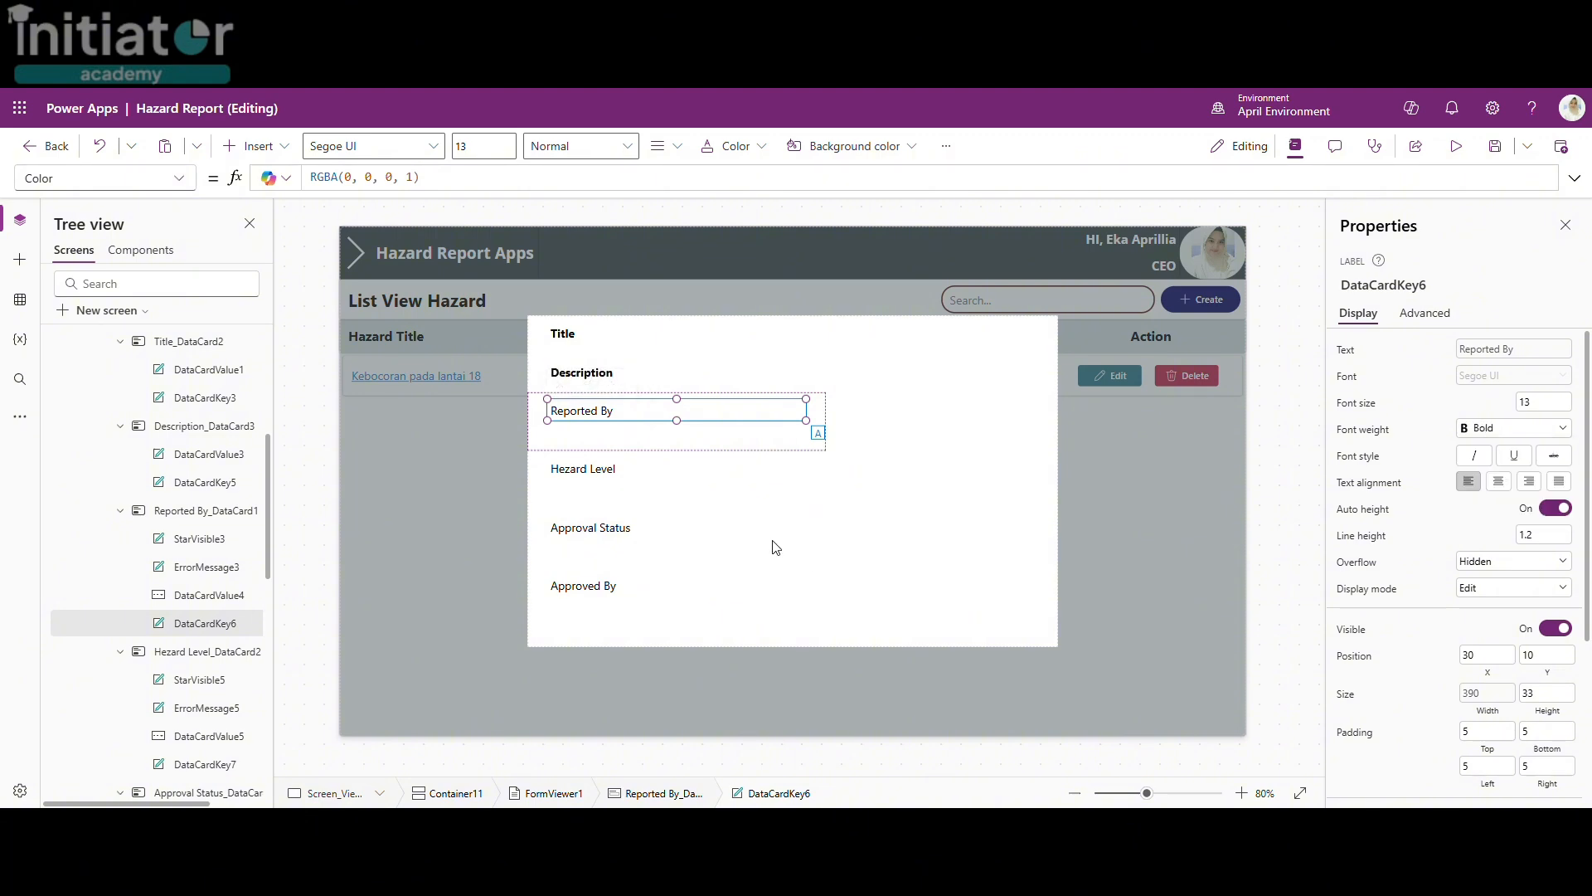
# Step: Set the font weight of the Hezard Level and Approval Status field labels to Bold
pyautogui.click(579, 478)
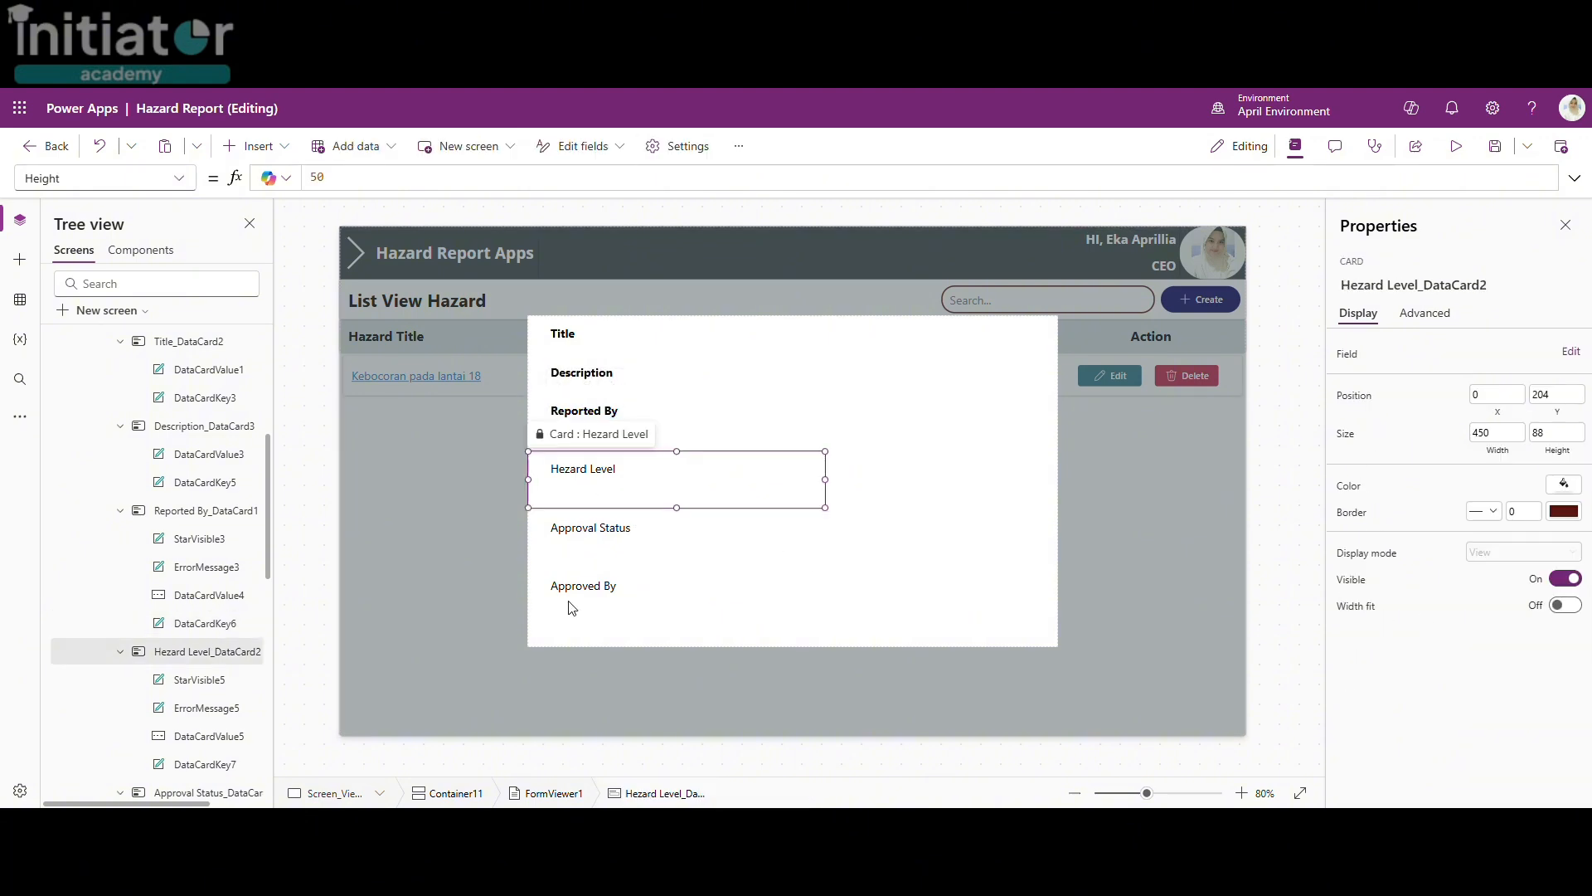
pyautogui.click(583, 471)
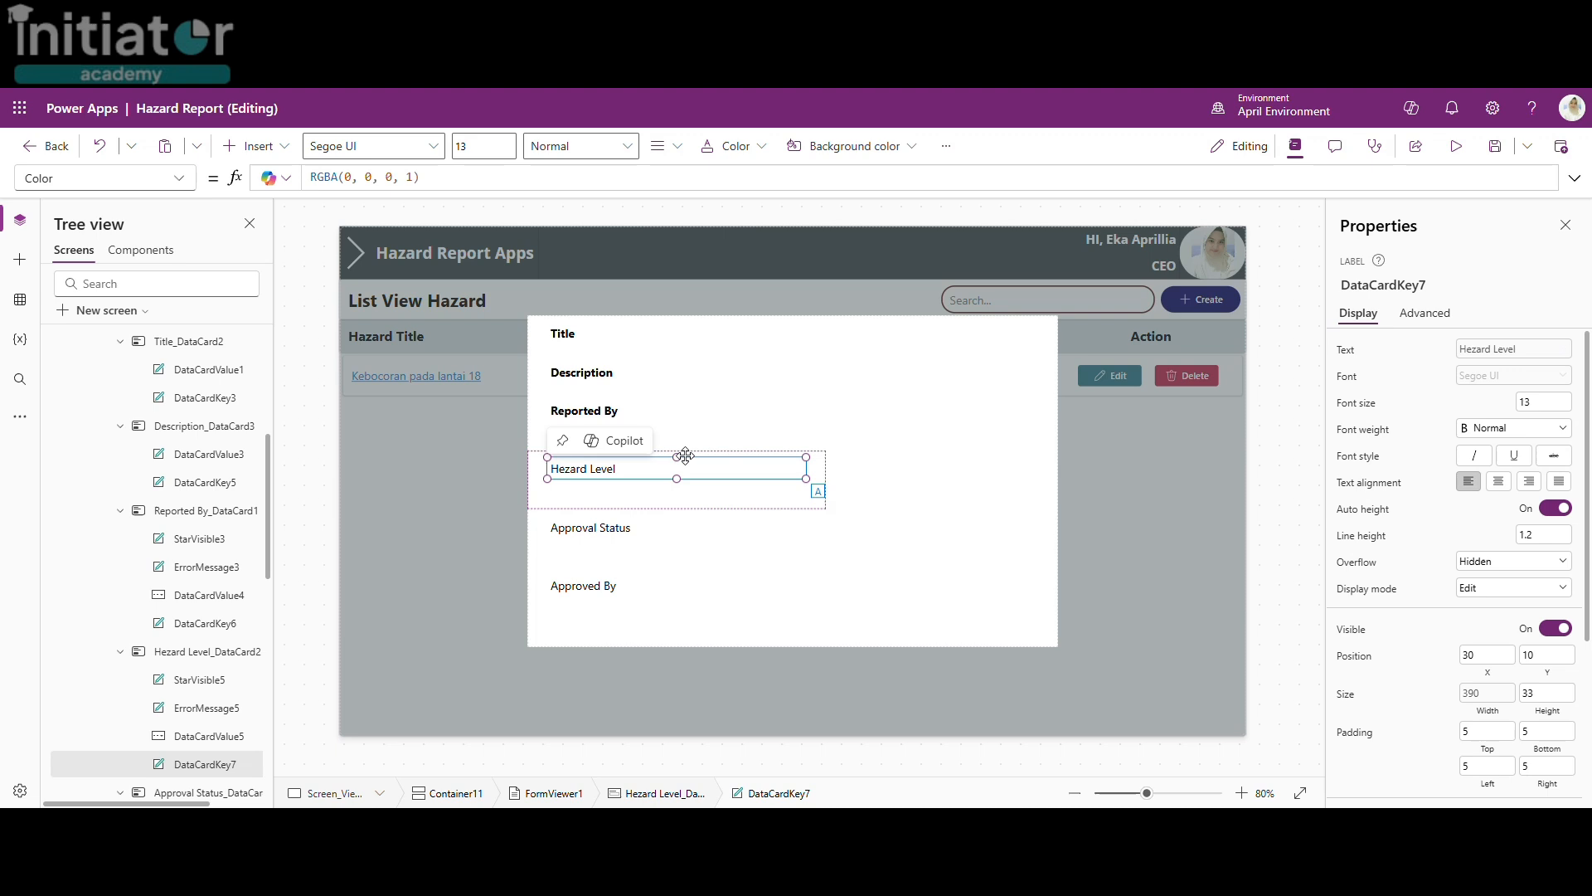
pyautogui.click(1503, 437)
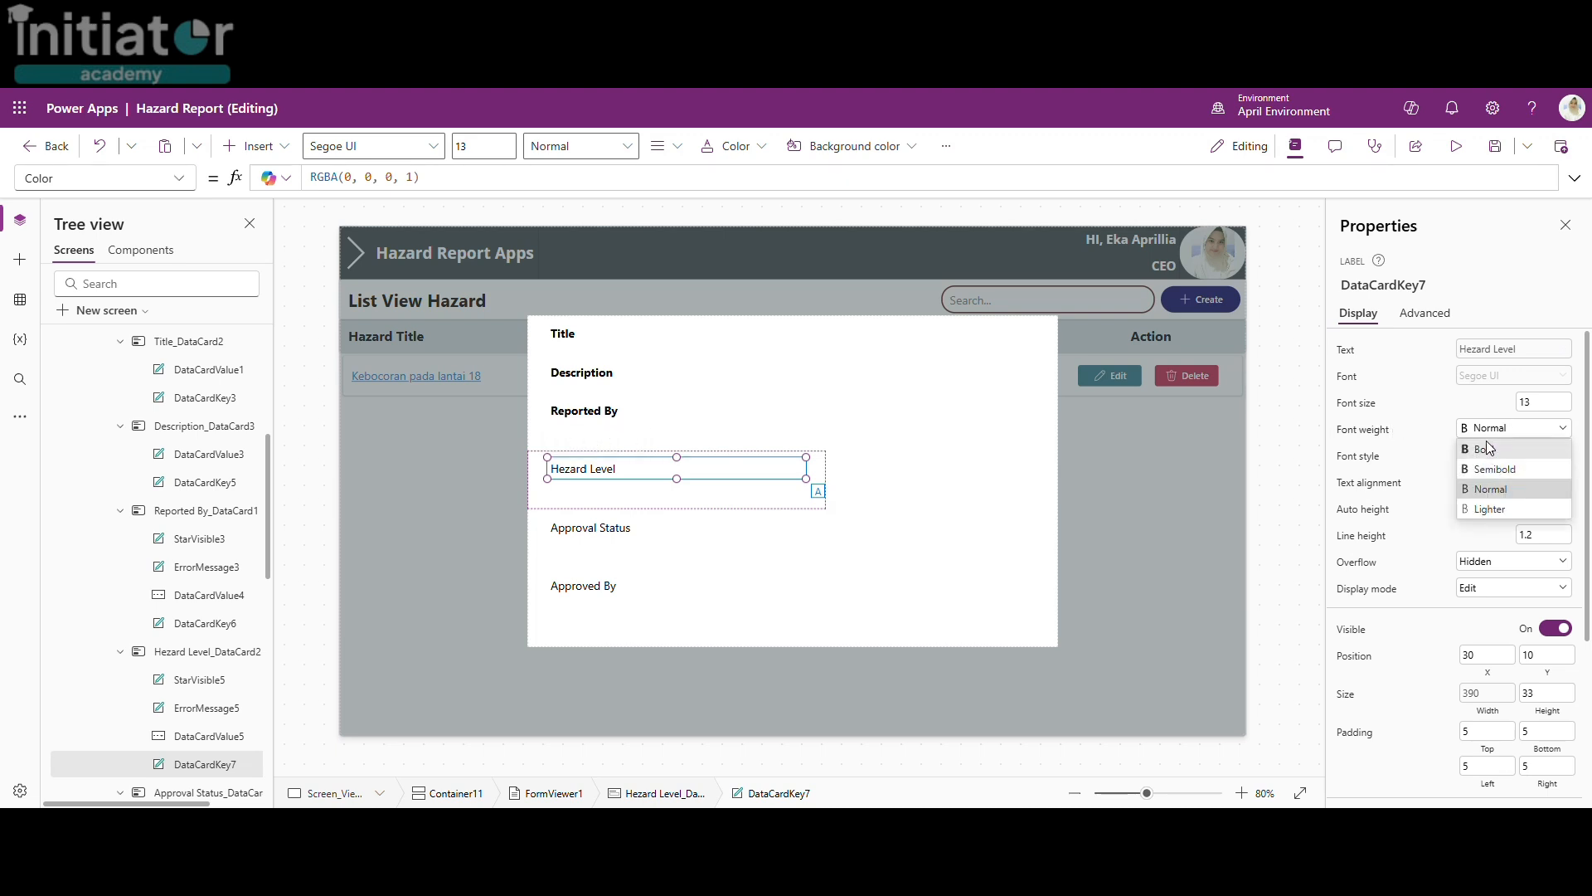
pyautogui.click(1490, 447)
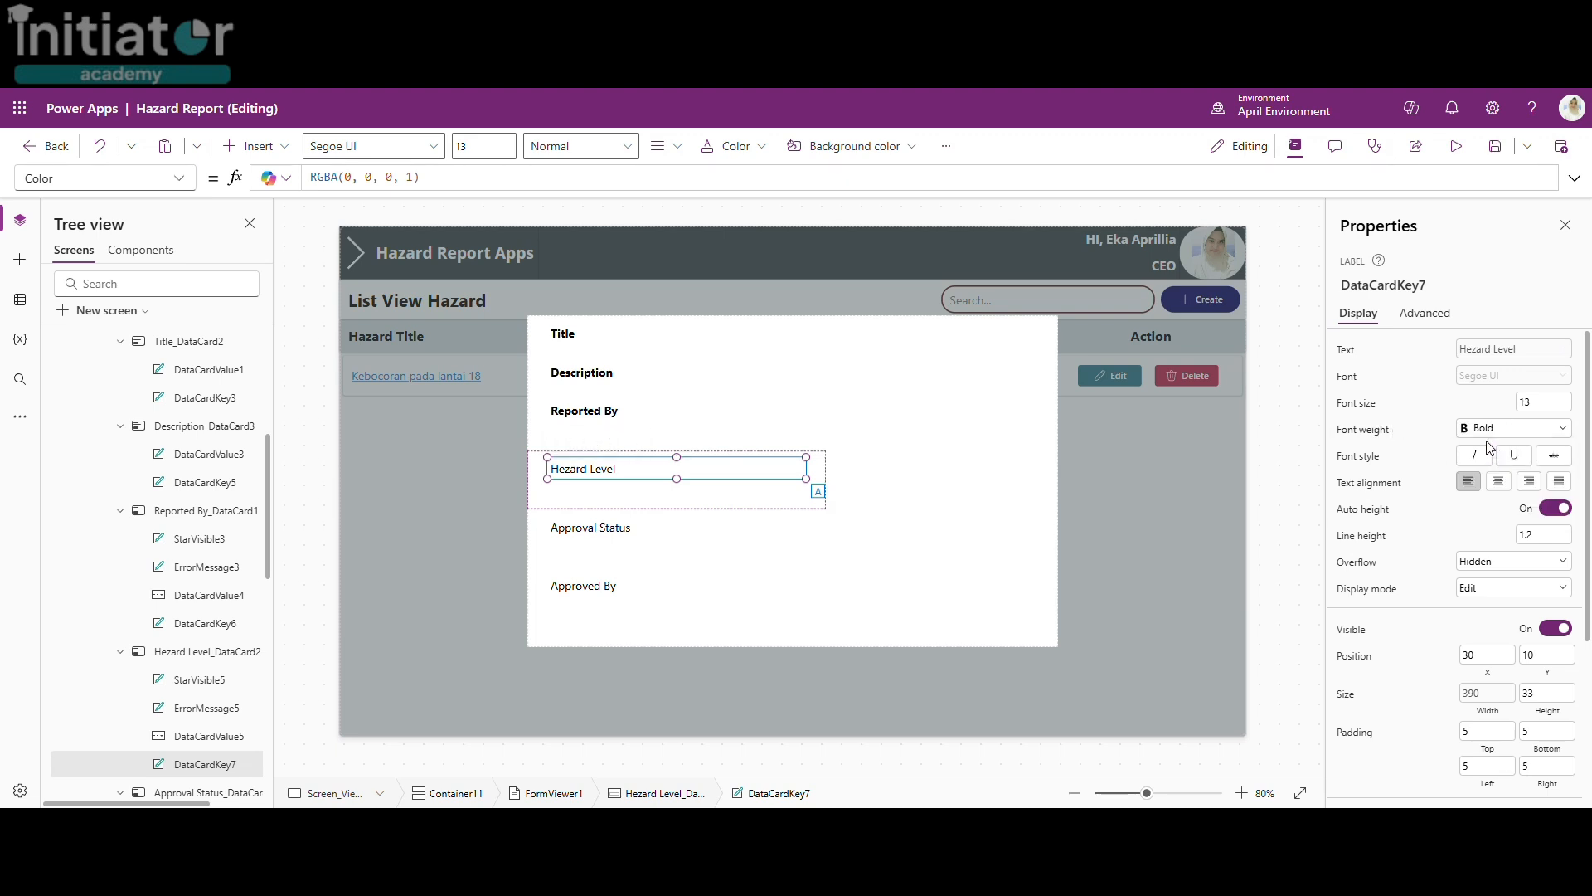
pyautogui.click(591, 531)
pyautogui.click(588, 529)
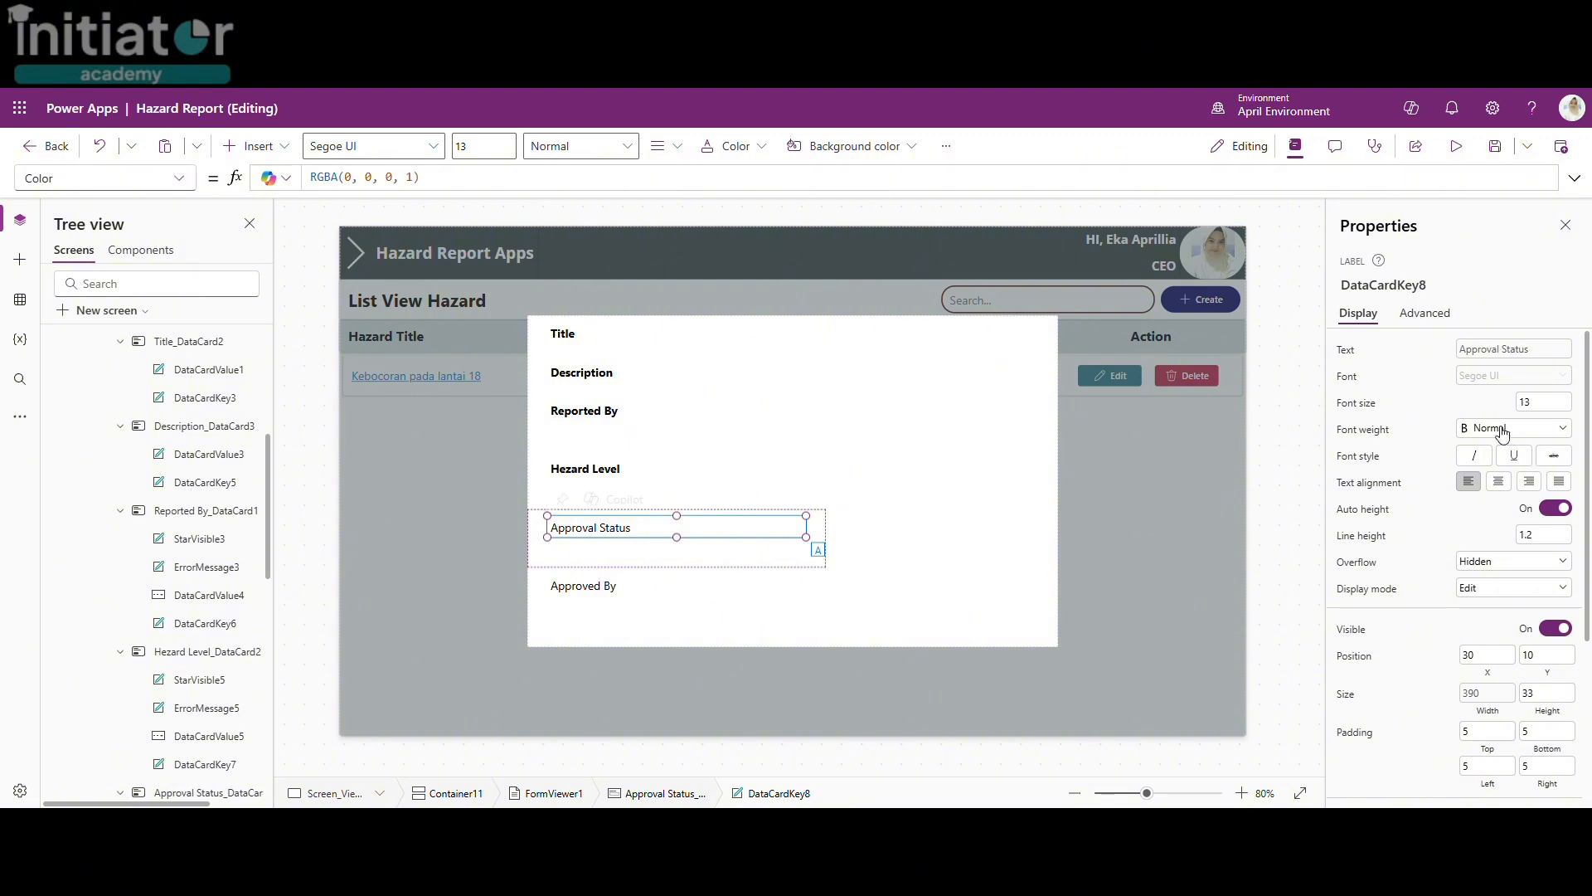
pyautogui.click(1501, 430)
pyautogui.click(1501, 451)
# Step: Set the font weight of the Approved By field label to Bold and deselect it
pyautogui.click(580, 590)
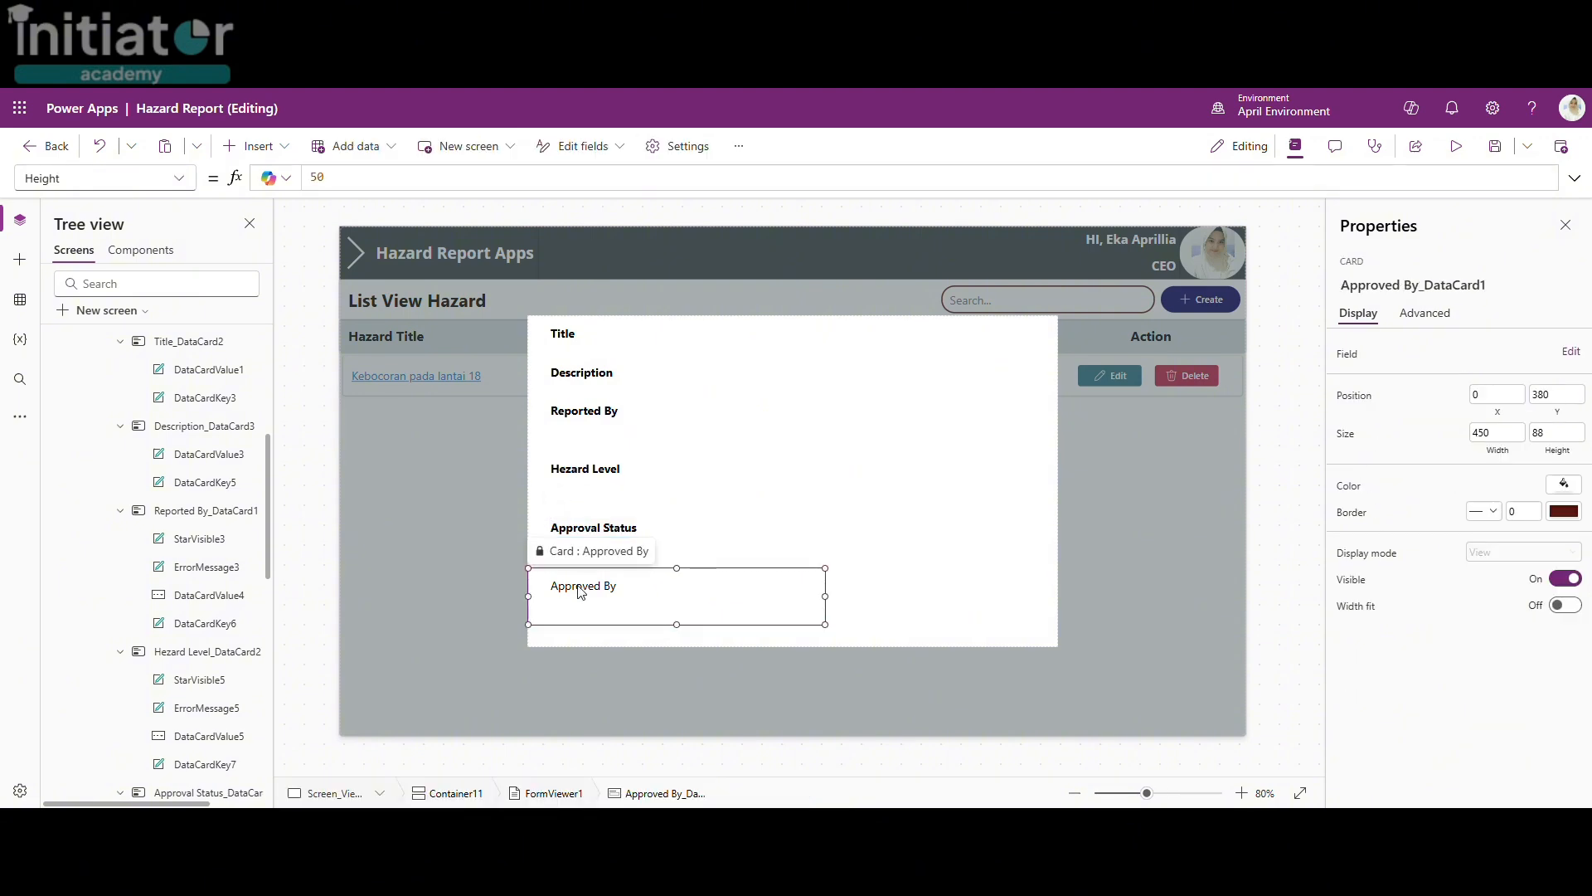
pyautogui.click(580, 589)
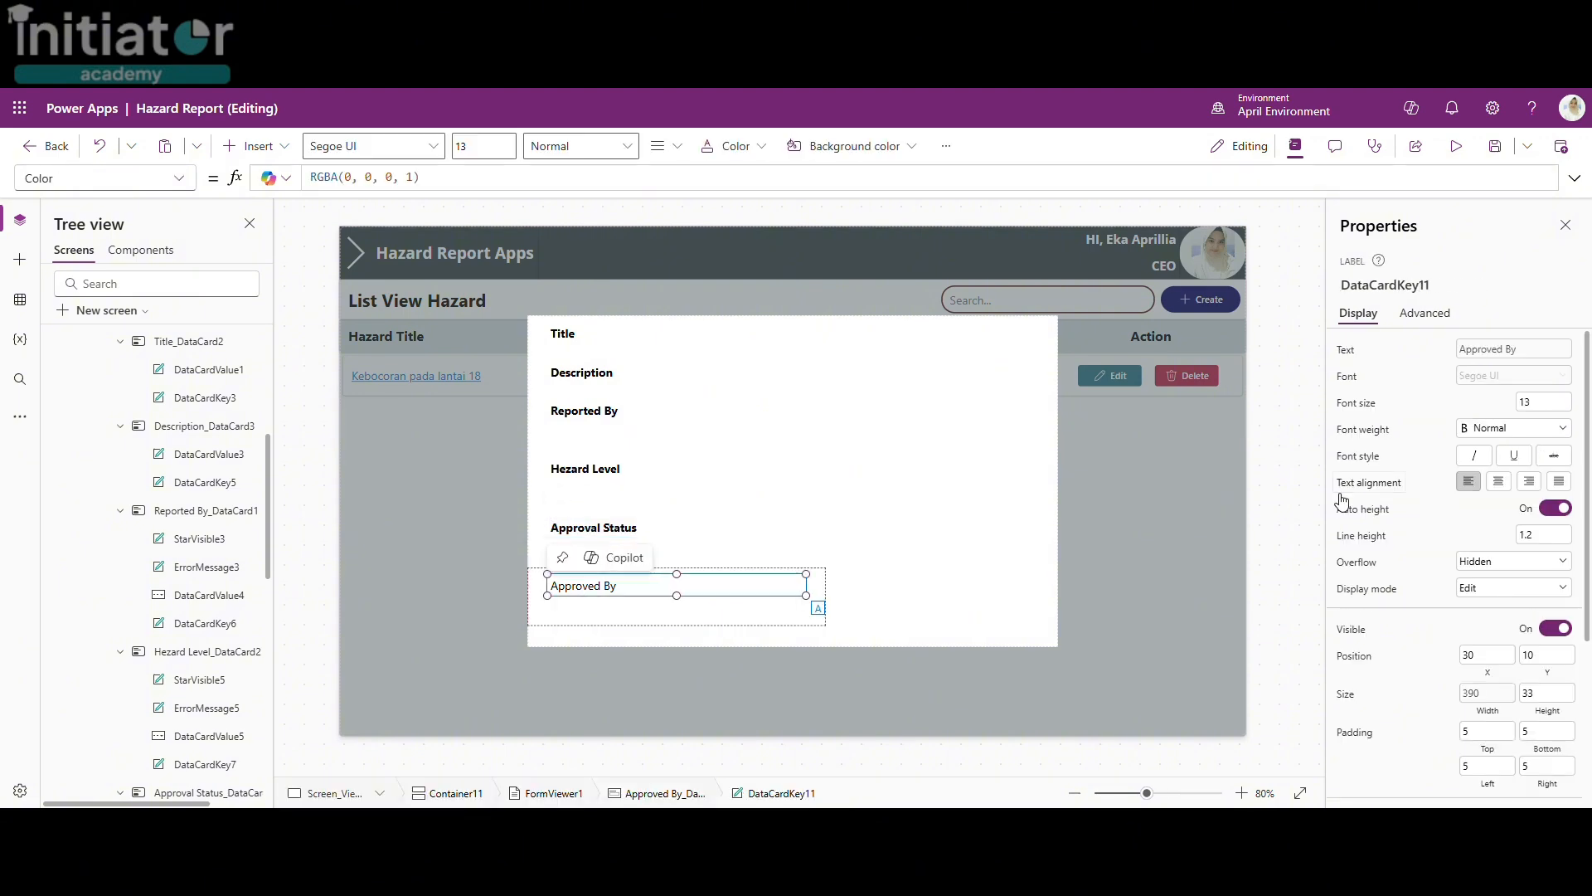
pyautogui.click(1496, 445)
pyautogui.click(1493, 449)
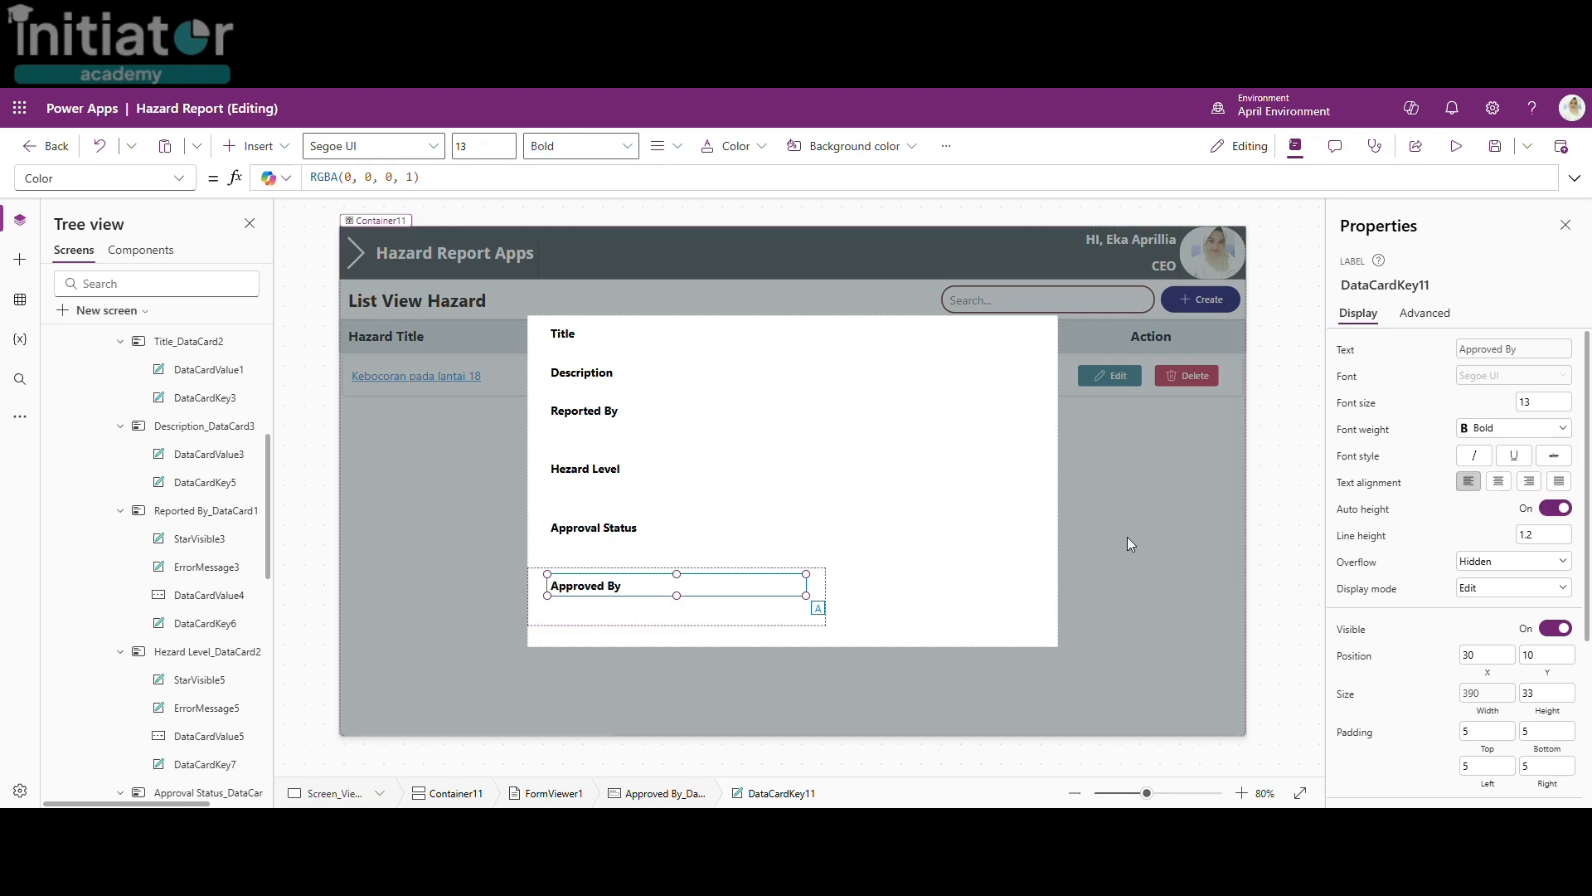
pyautogui.click(1266, 527)
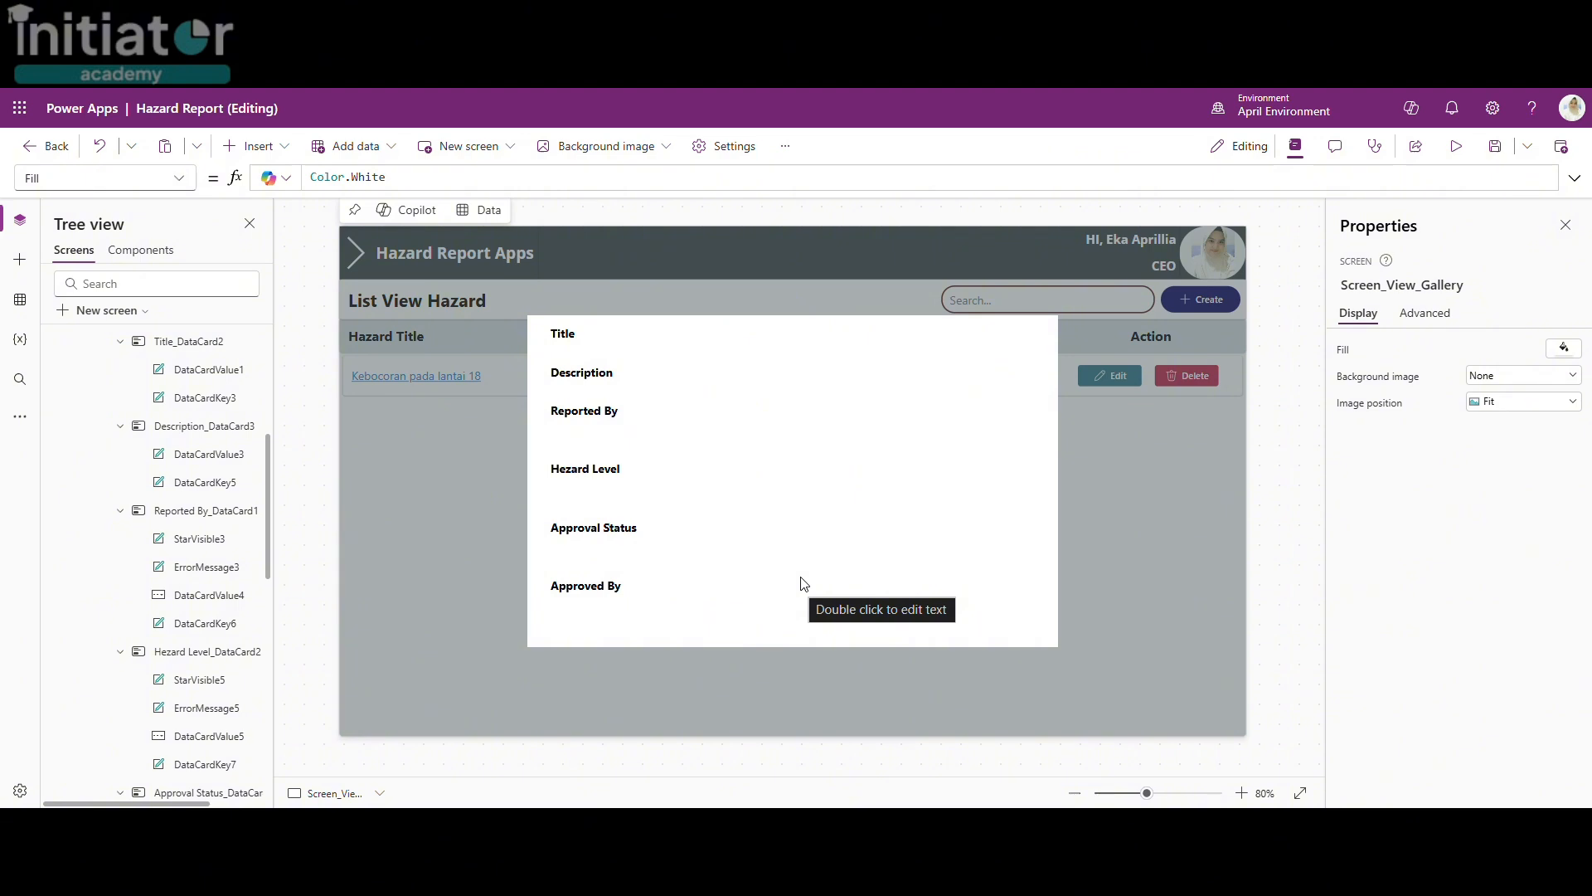
# Step: Compare two-column and one-column layouts on the display form, settle on 2 columns, and select the overlay container
pyautogui.click(660, 349)
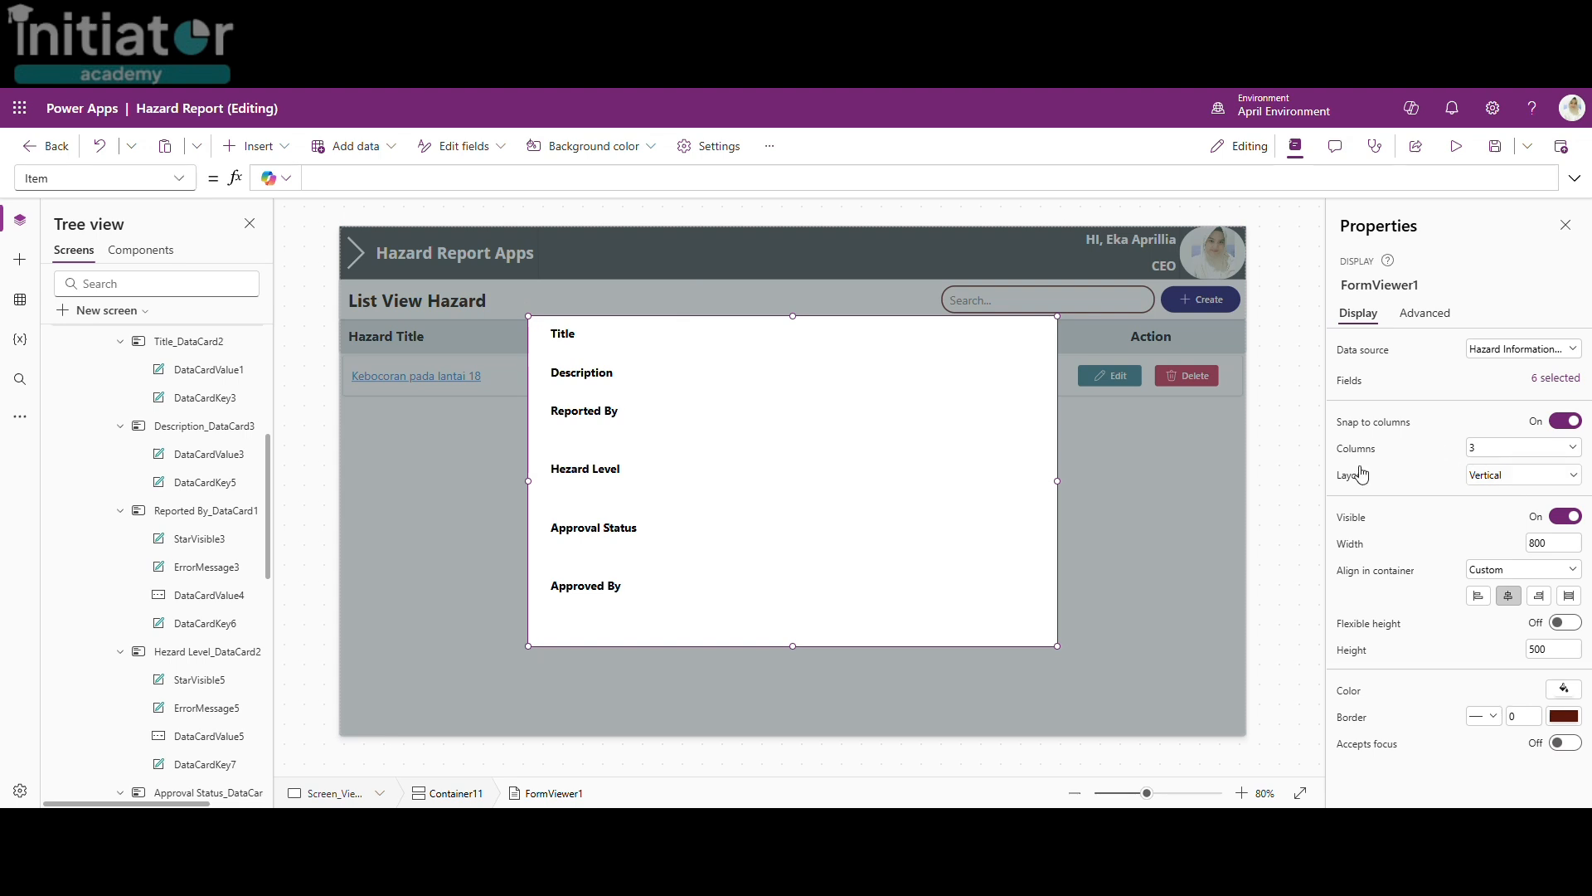
pyautogui.click(1503, 459)
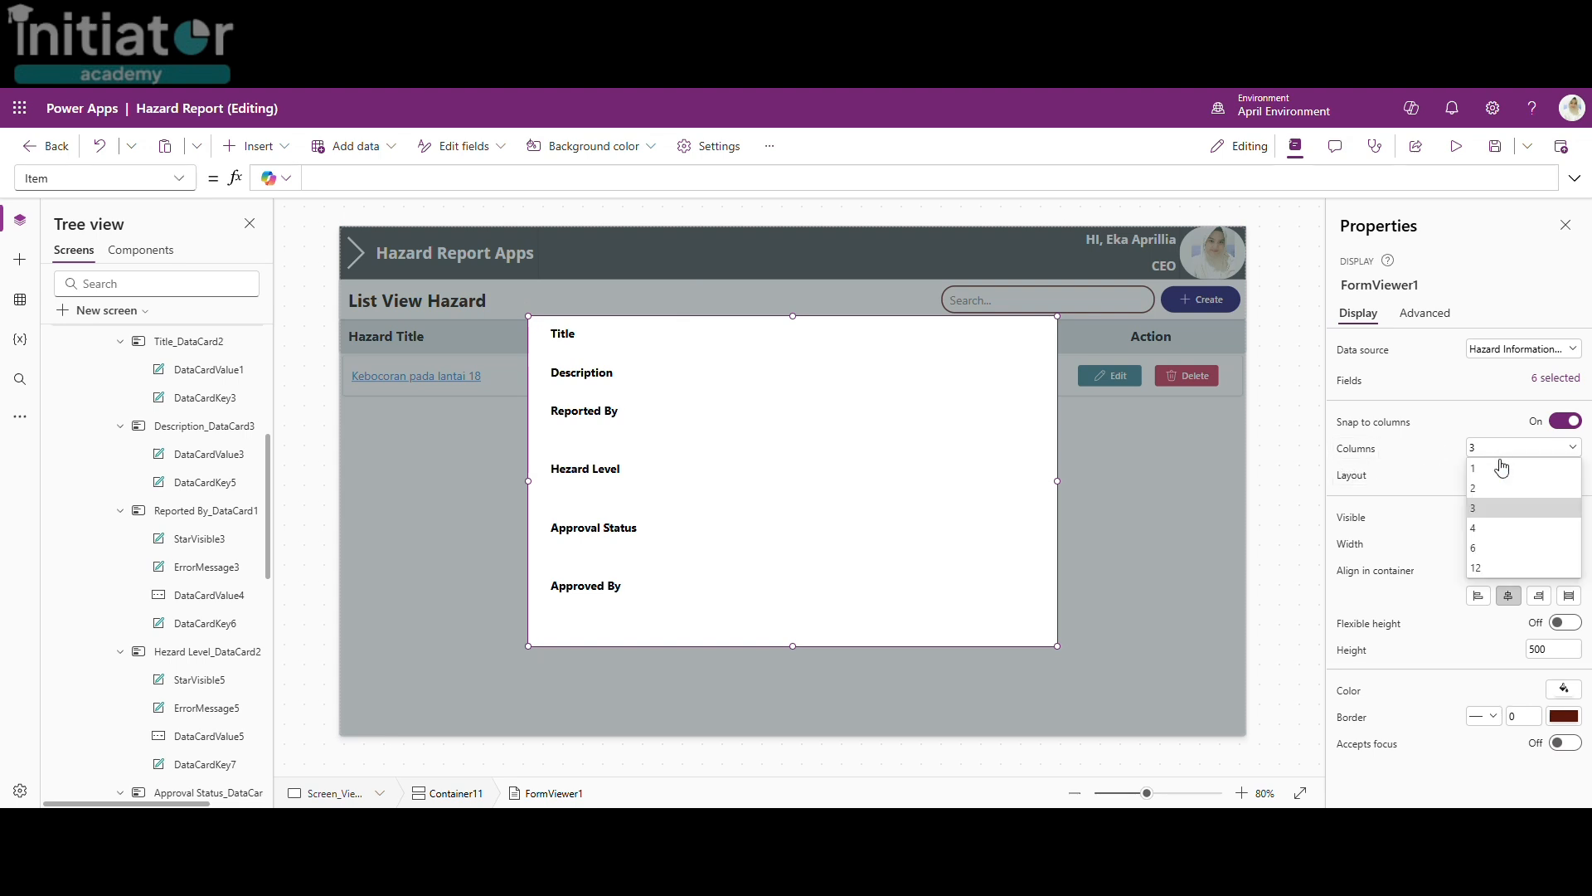
pyautogui.click(1498, 496)
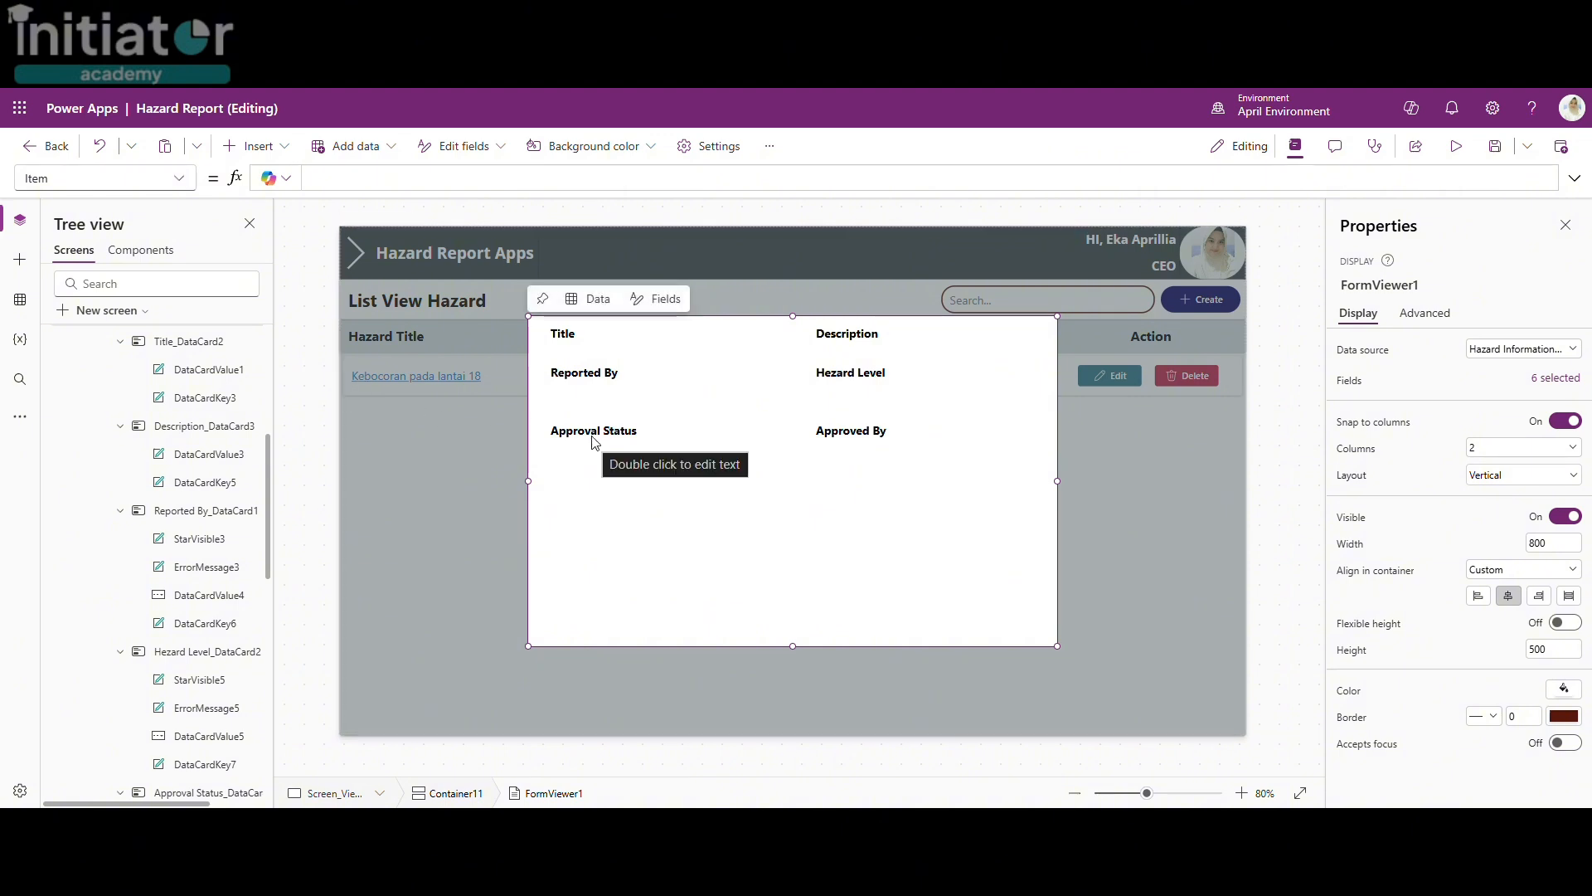
pyautogui.click(1524, 454)
pyautogui.click(1509, 466)
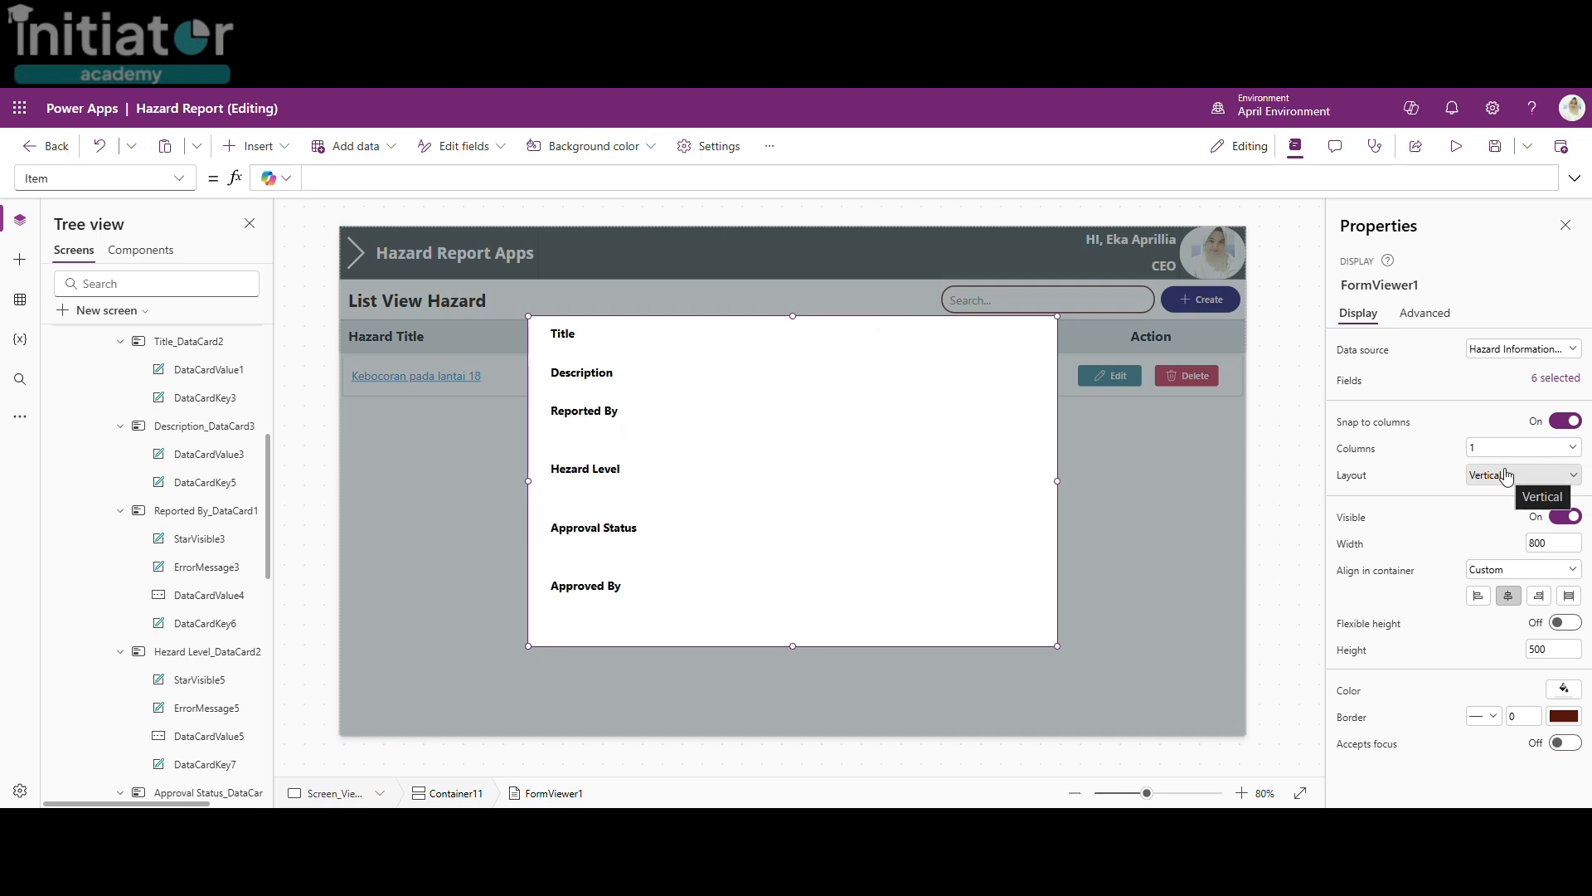
pyautogui.click(1488, 449)
pyautogui.click(1496, 500)
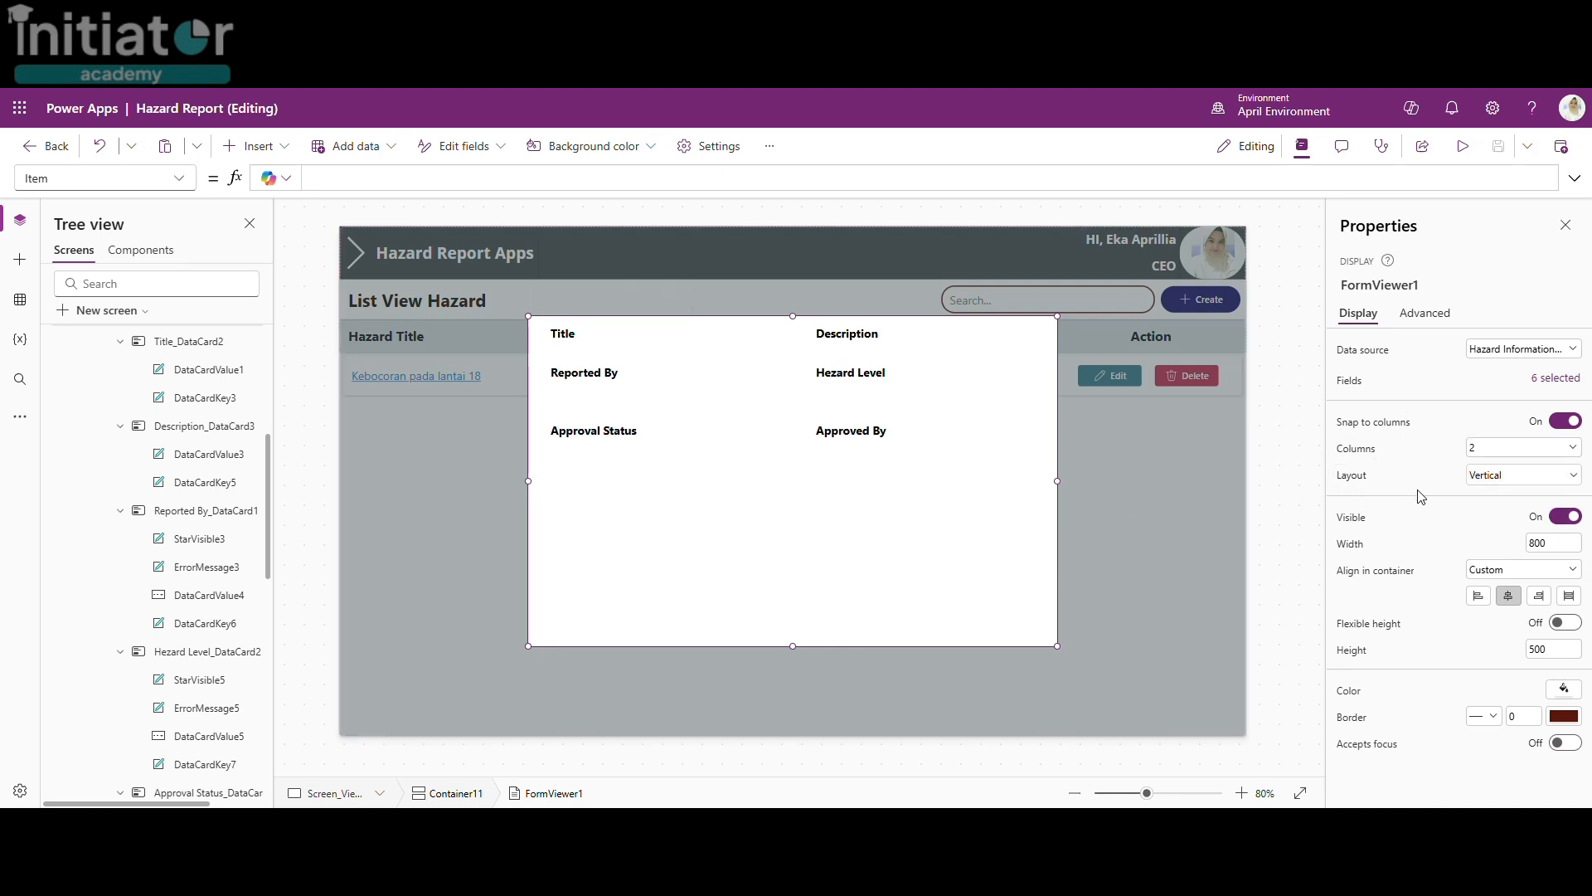
pyautogui.click(1069, 412)
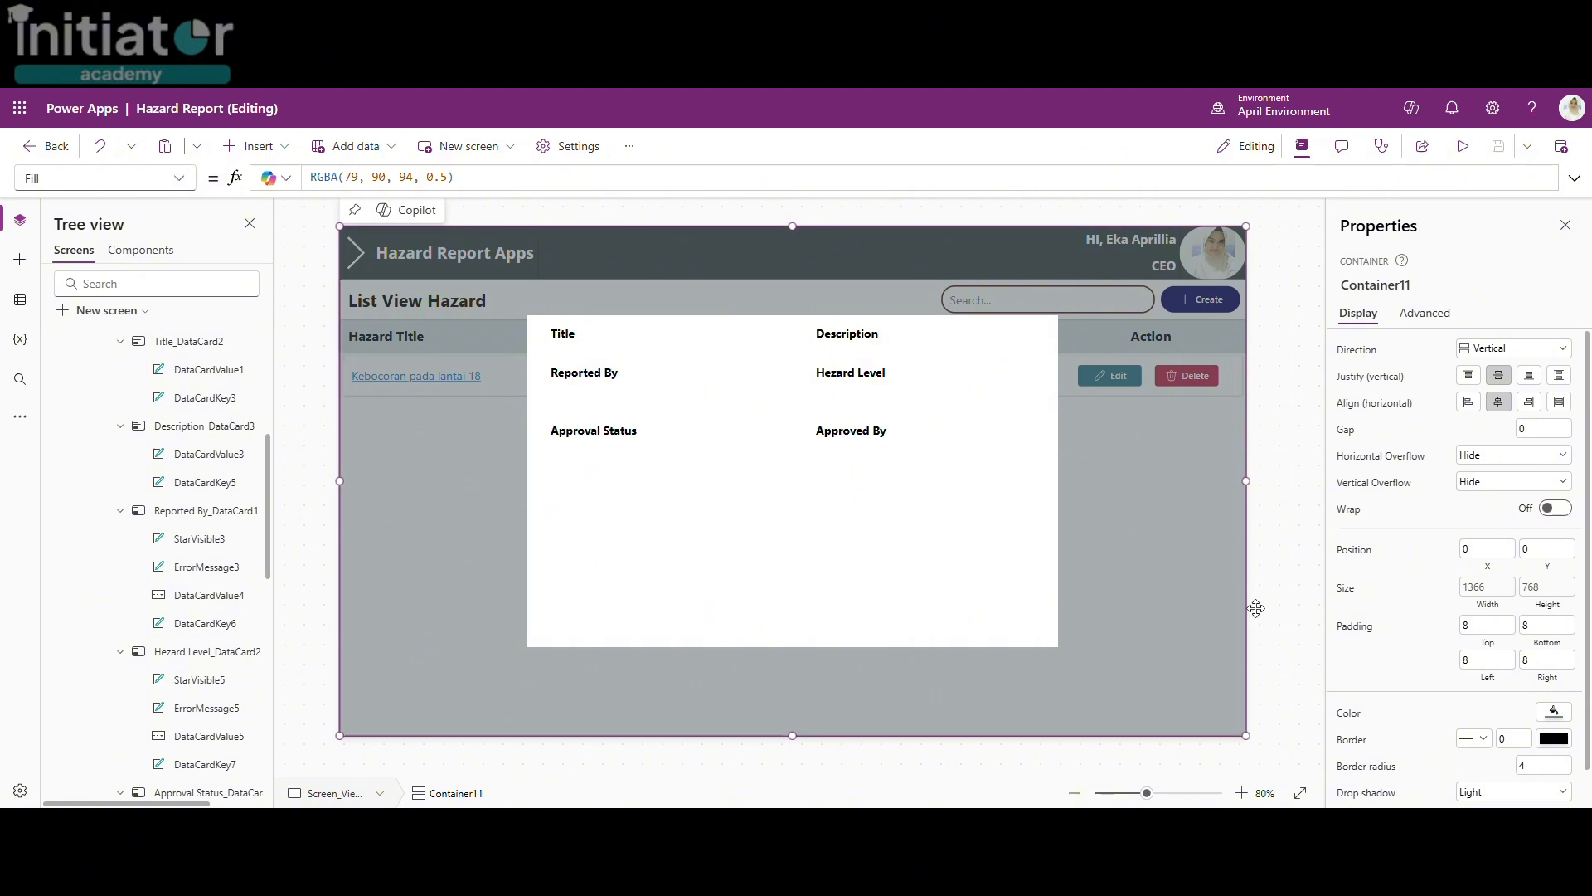
# Step: Turn off the Visible setting of the overlay container and deselect it
pyautogui.scroll(-1, 1425, 744)
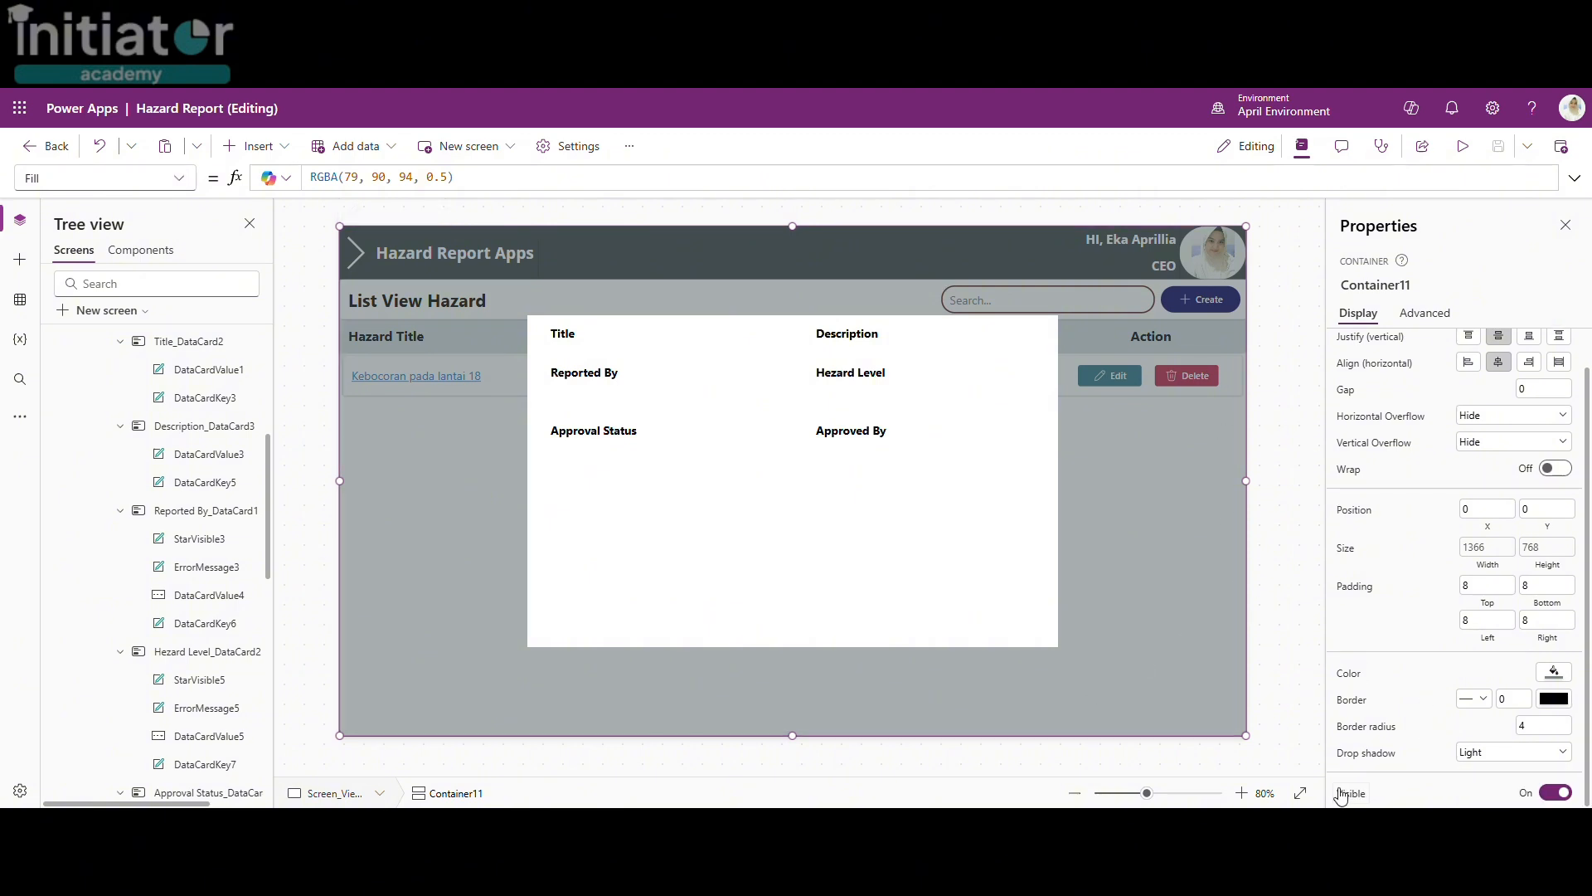
pyautogui.click(1555, 793)
pyautogui.click(1291, 437)
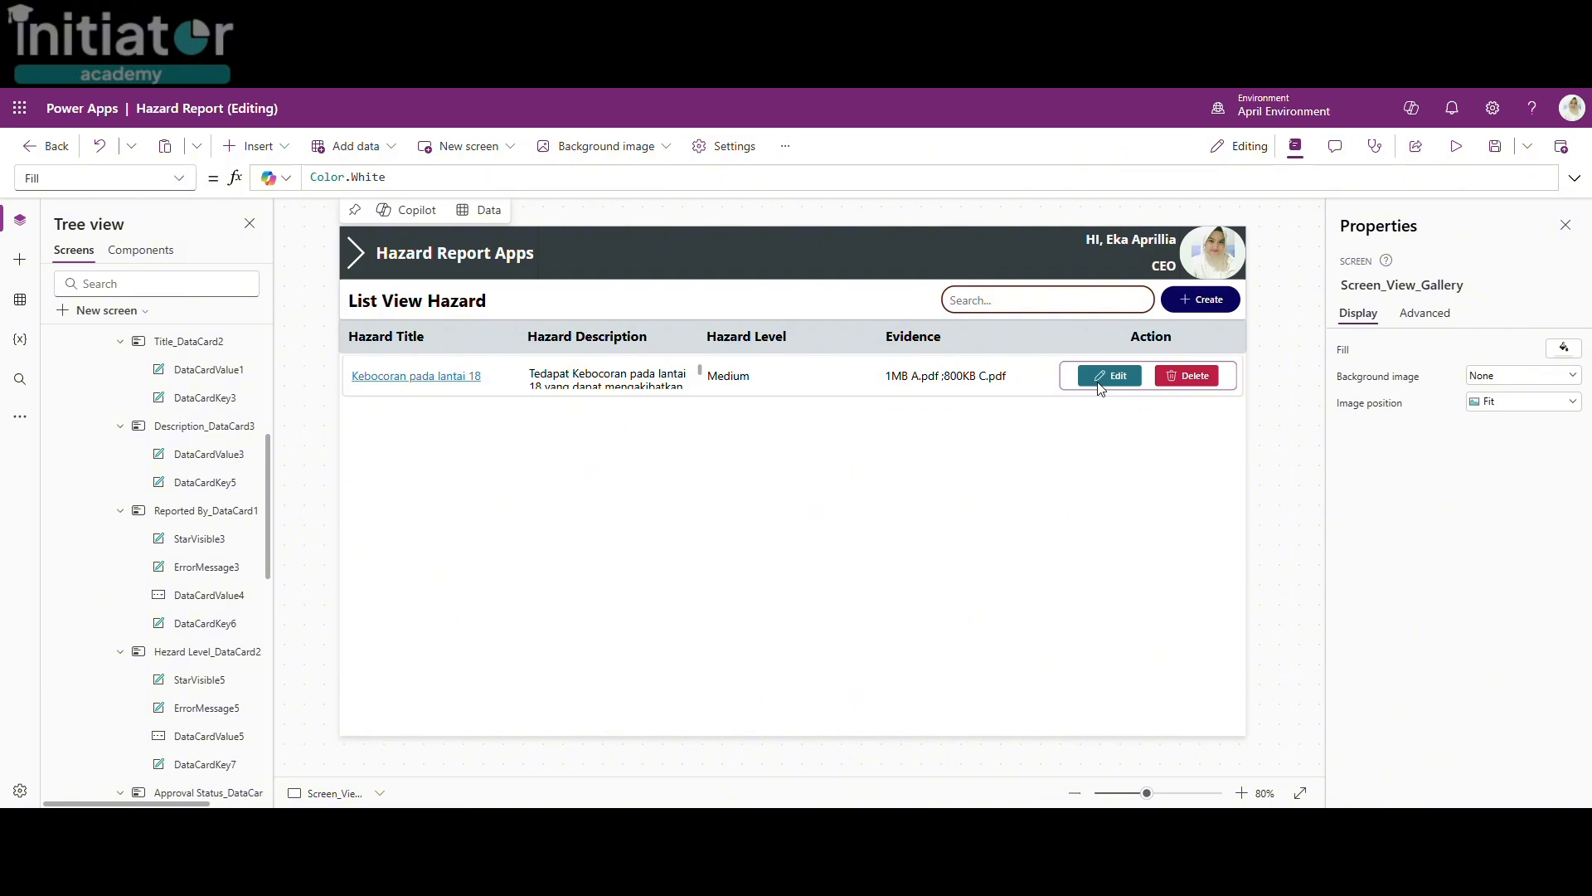
# Step: Set the OnSelect formula of the gallery's hazard title label to UpdateContext({ctxShowPopUpForDetails : true})
pyautogui.click(416, 375)
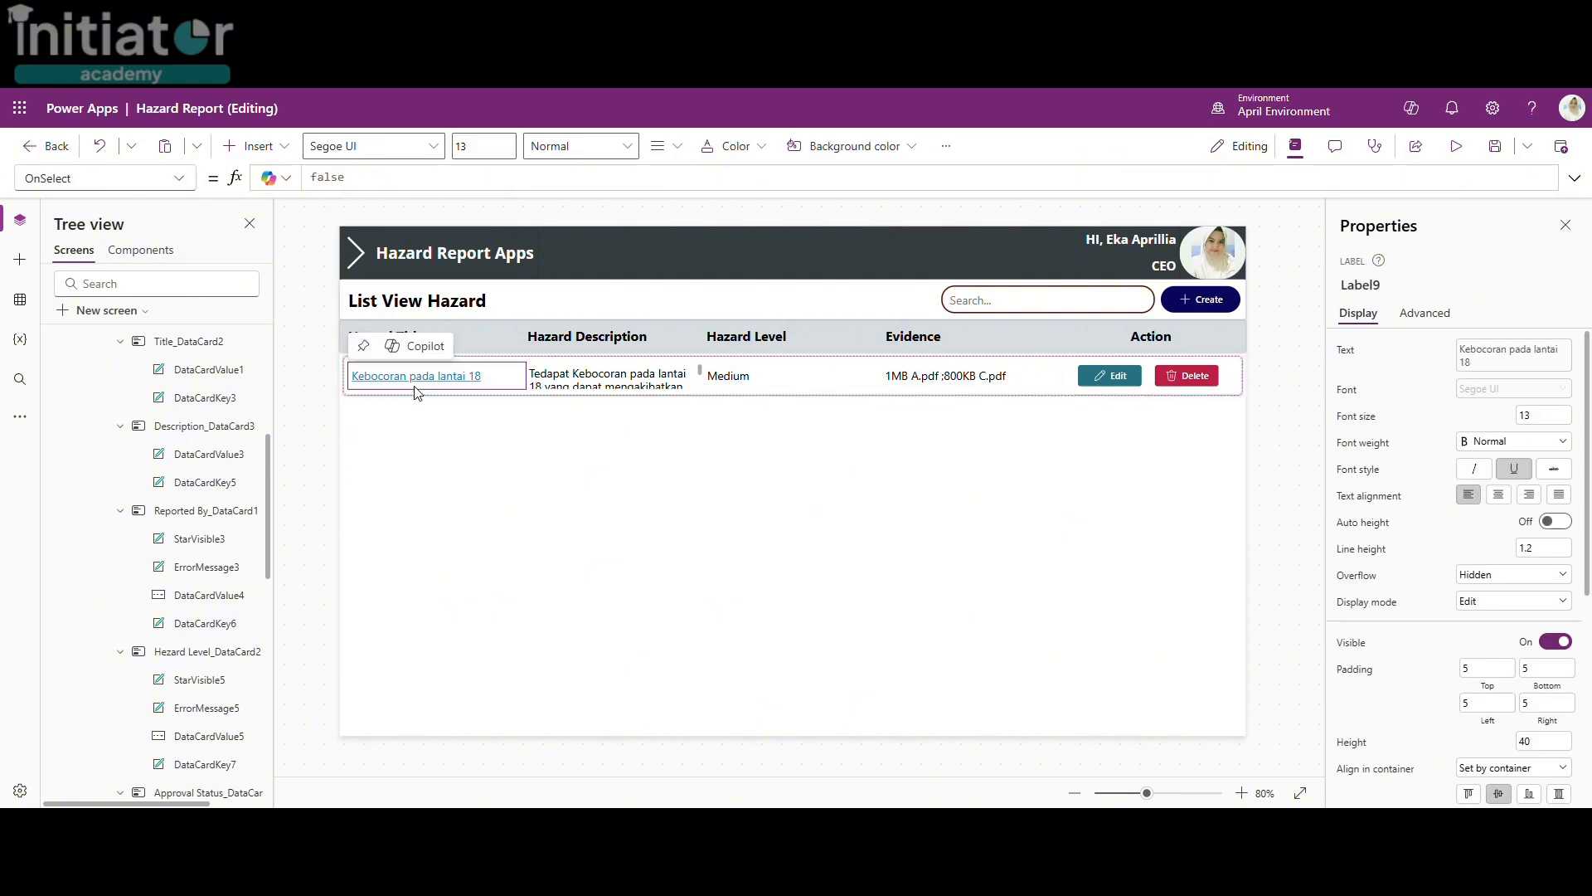
pyautogui.doubleClick(329, 177)
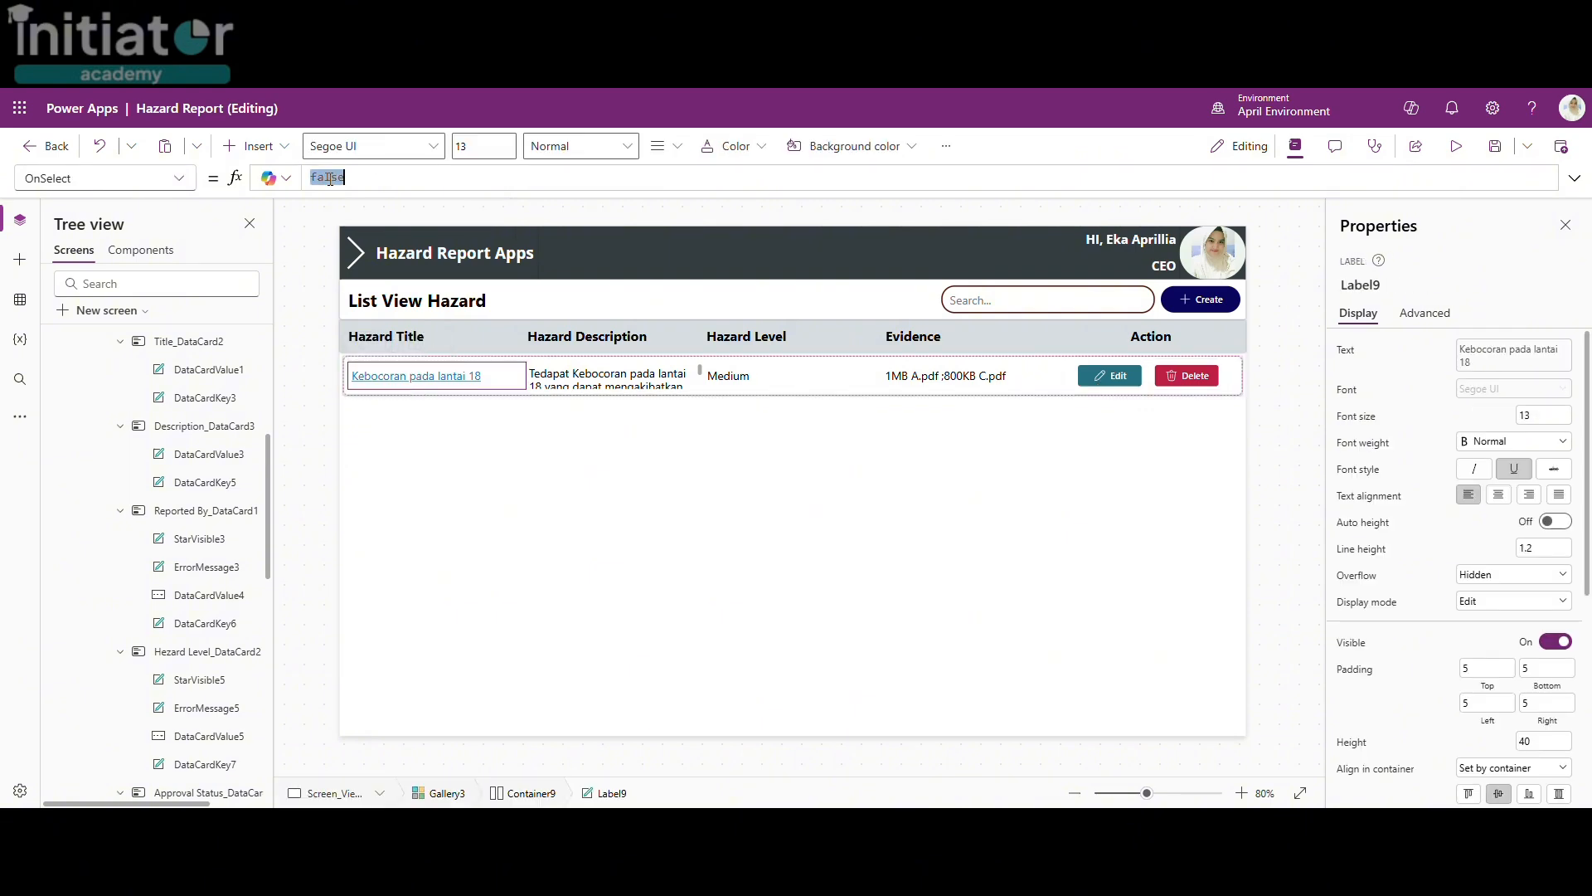
pyautogui.write('Updat')
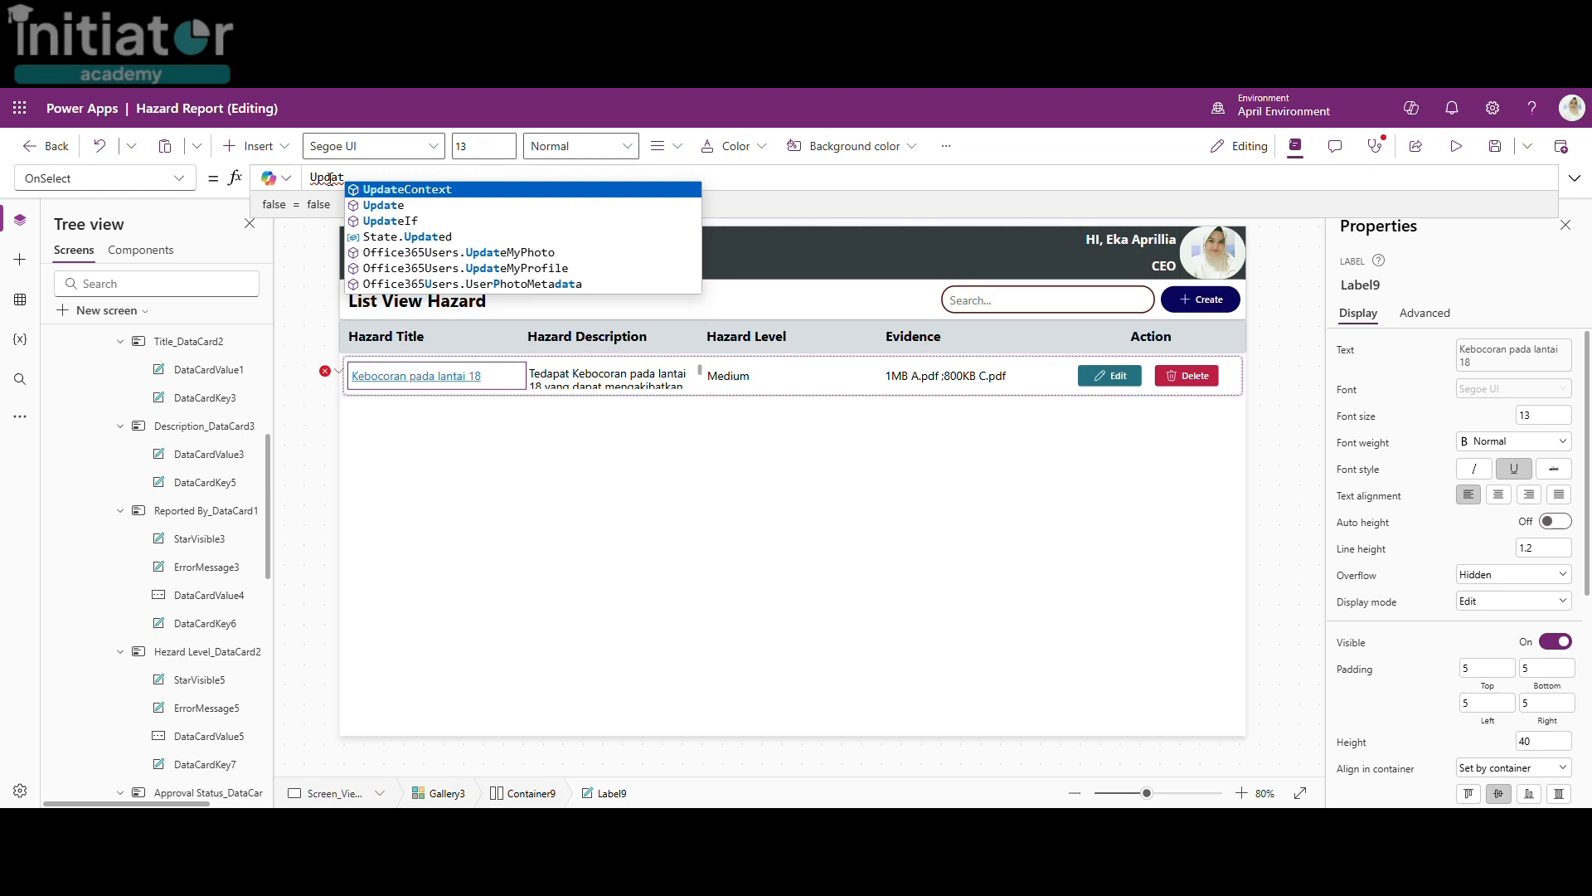
pyautogui.write('eContext({')
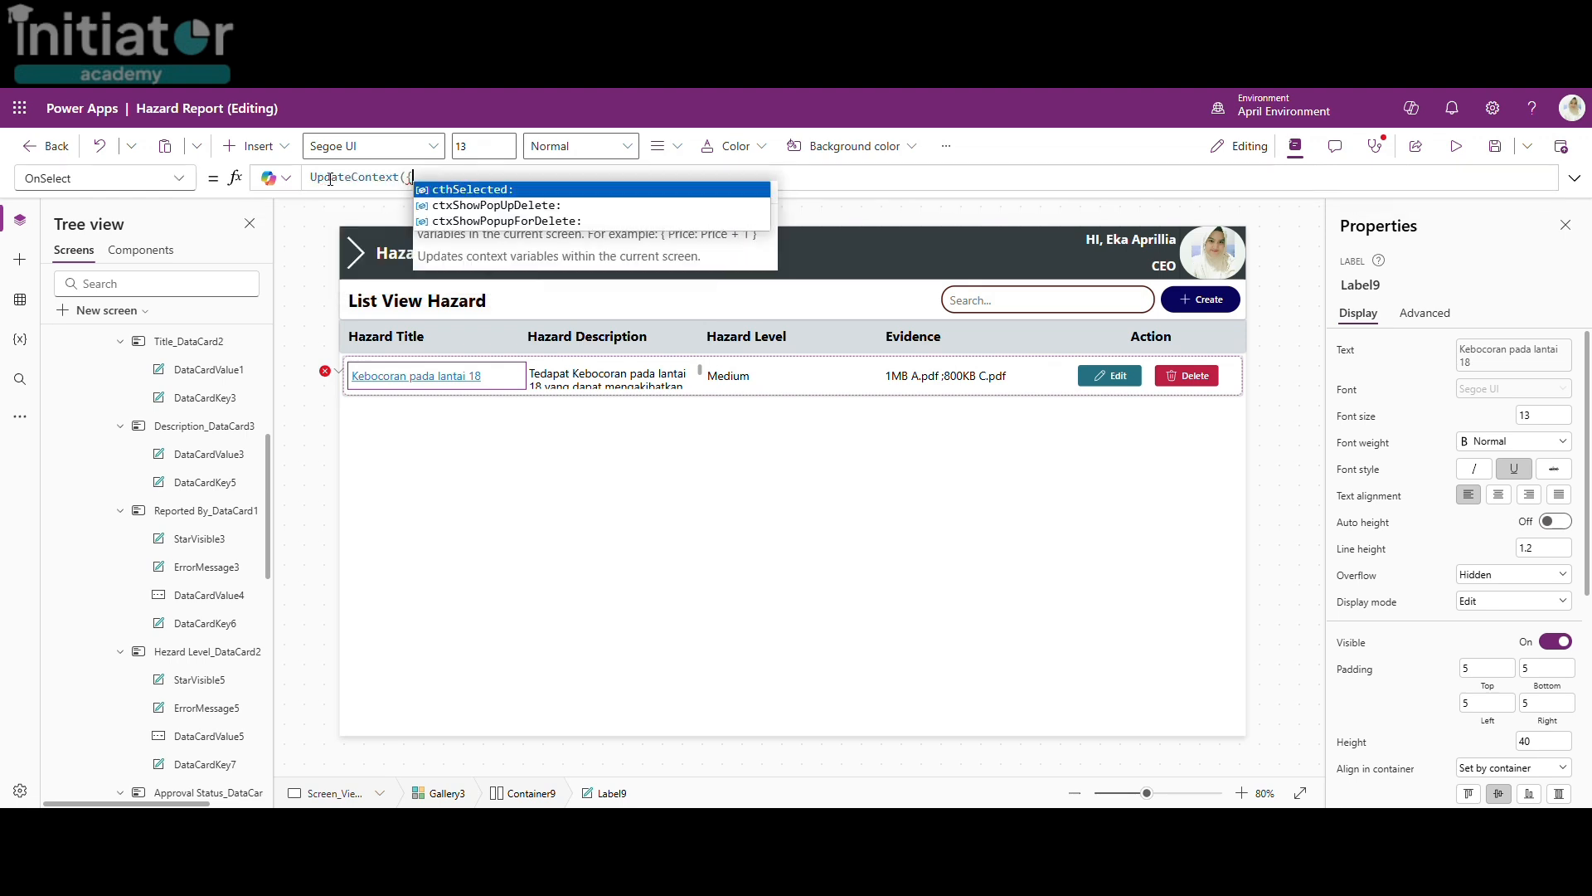
pyautogui.write('ctxshow')
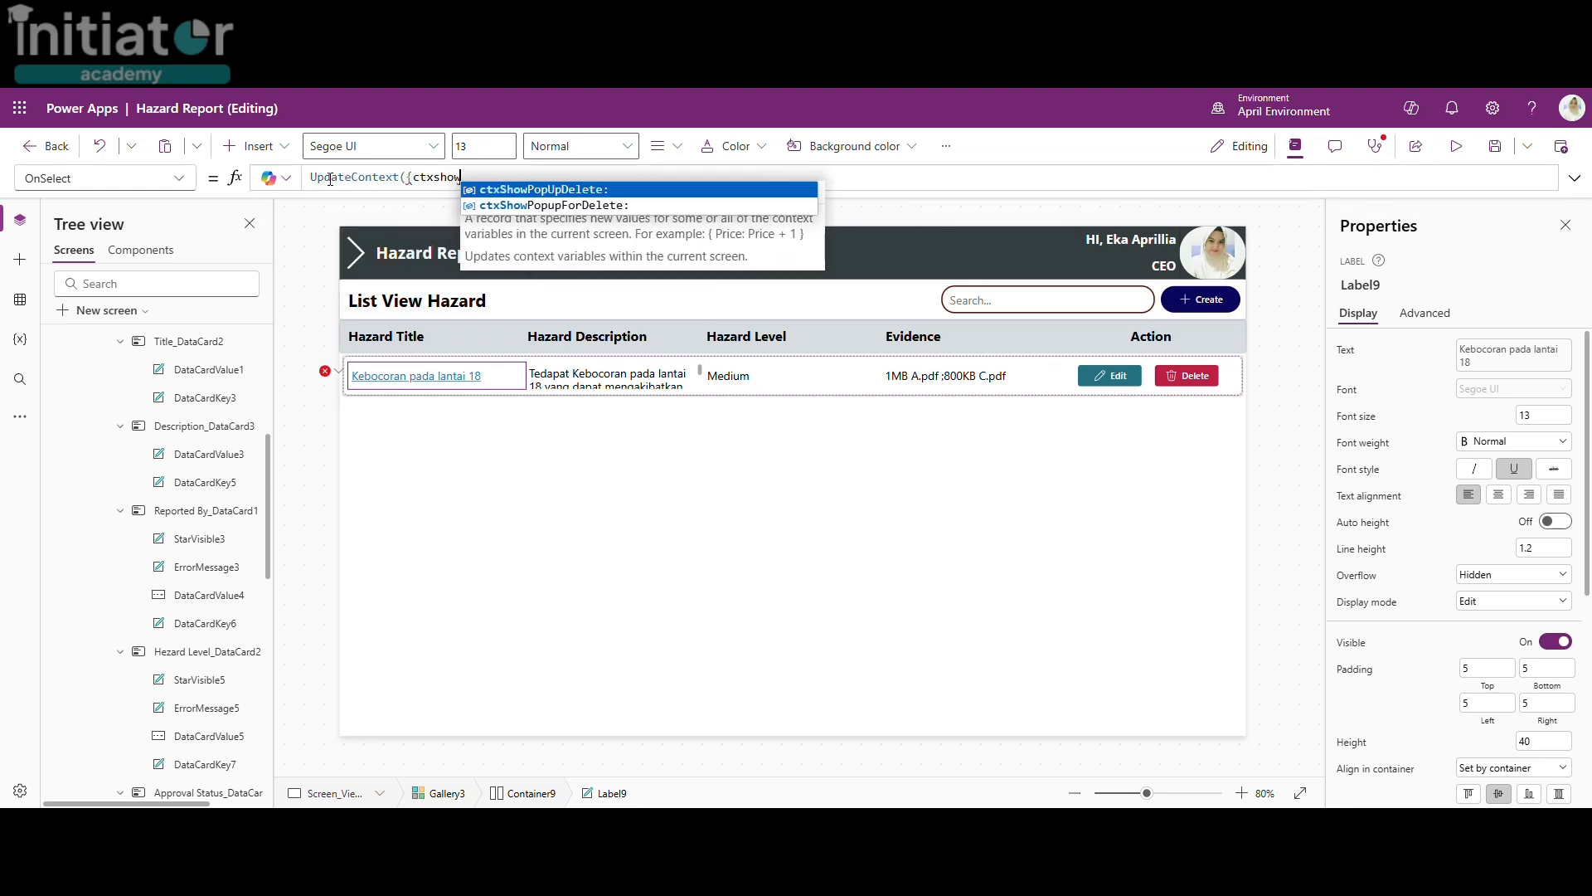
pyautogui.press('BackSpace')
pyautogui.press('BackSpace')
pyautogui.press('BackSpace')
pyautogui.press('BackSpace')
pyautogui.write('Sho')
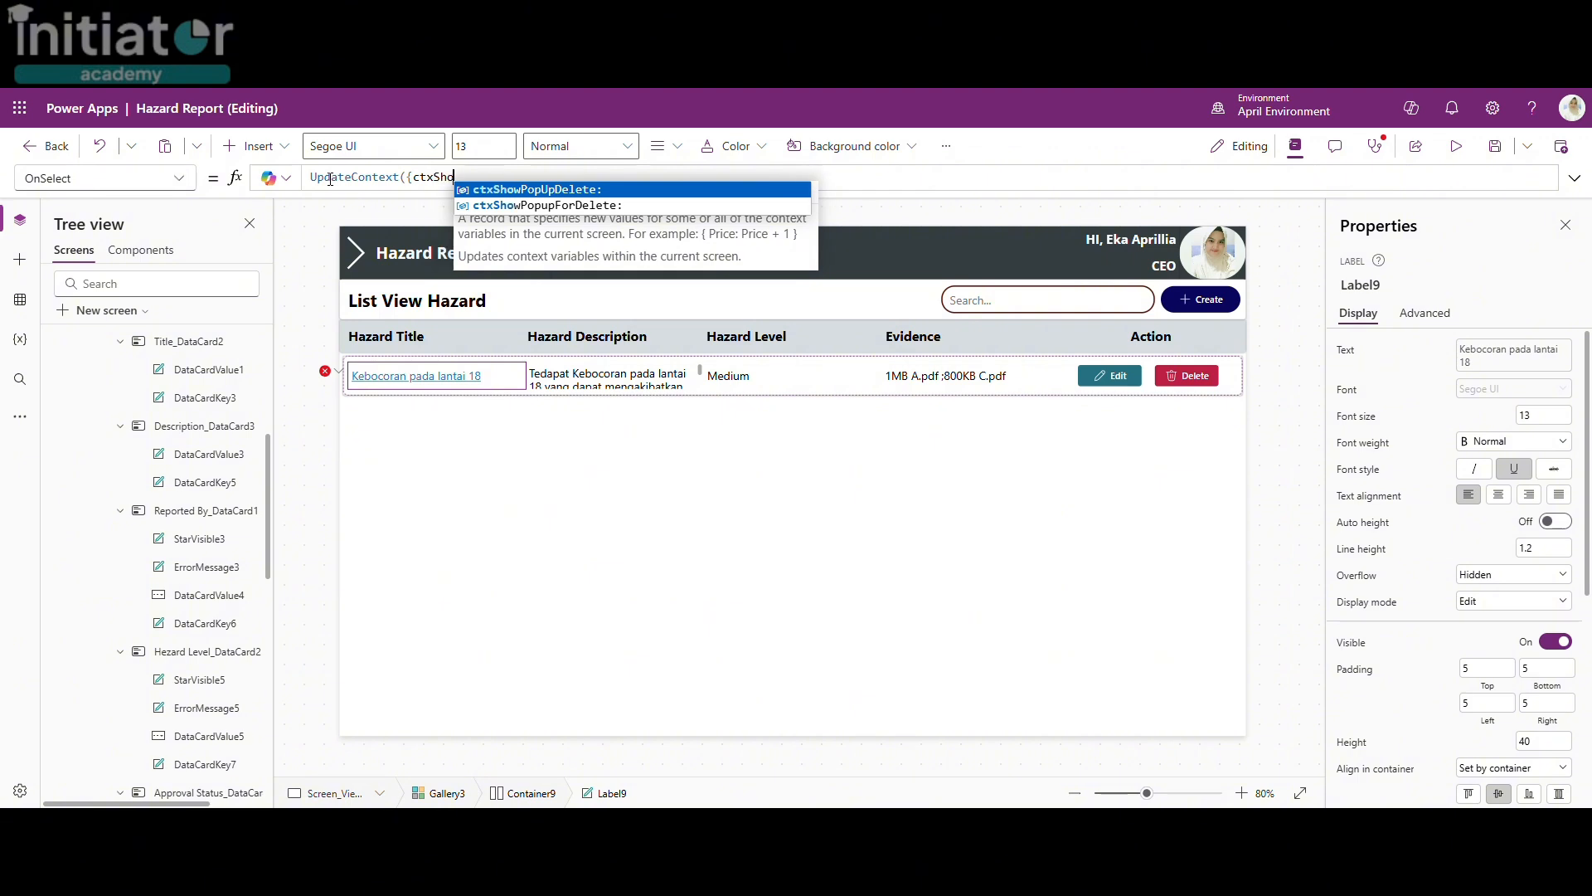
pyautogui.write('wPup')
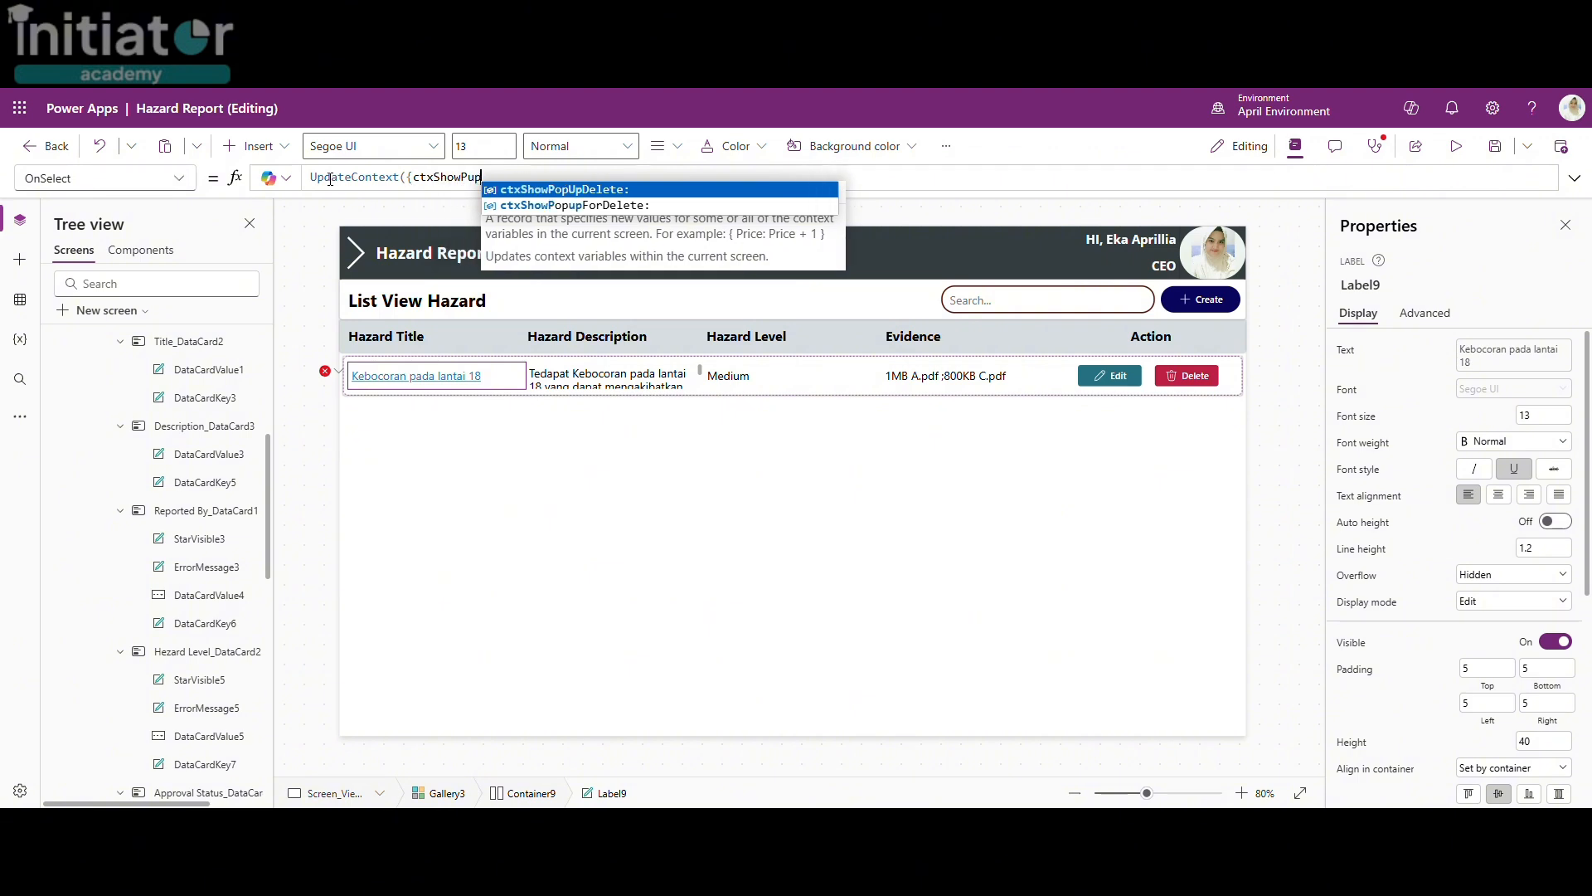
pyautogui.press('BackSpace')
pyautogui.press('BackSpace')
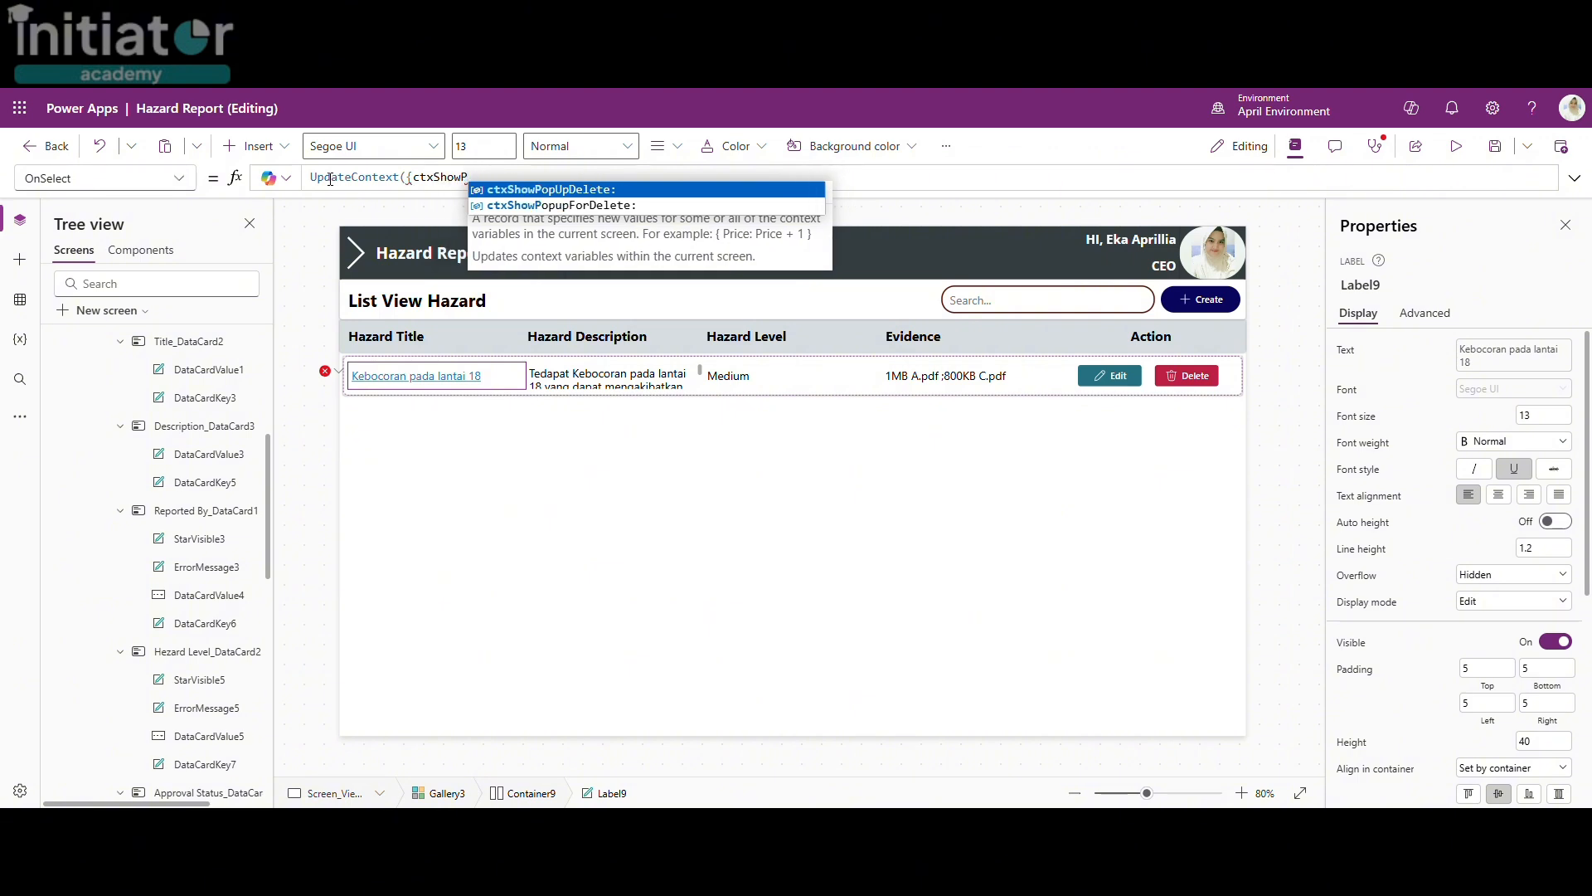
pyautogui.write('opUpFor')
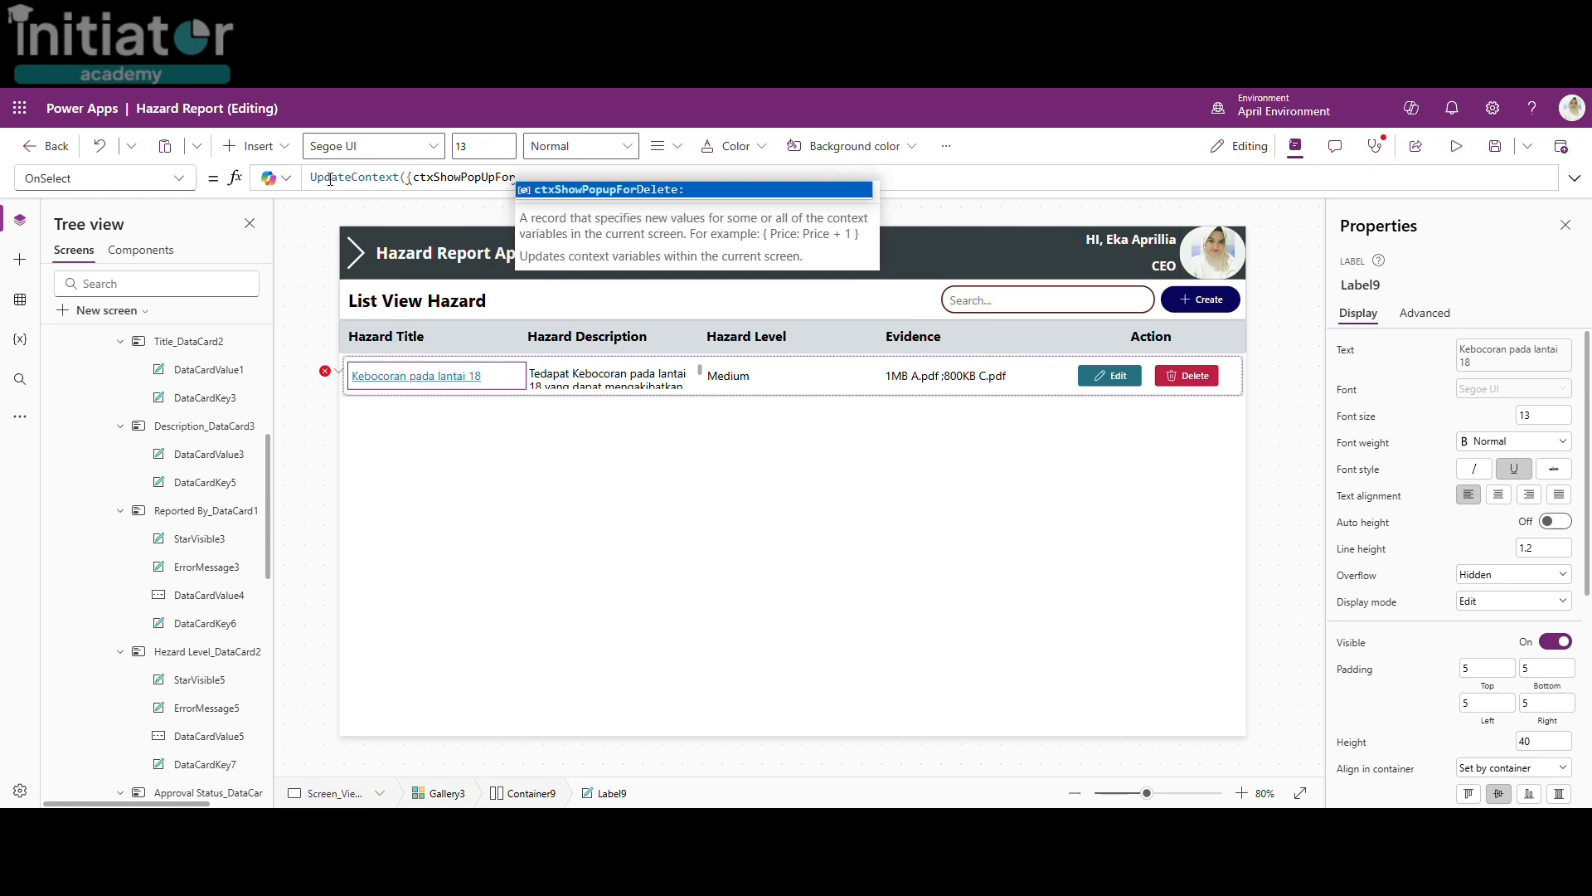
pyautogui.write('Details ')
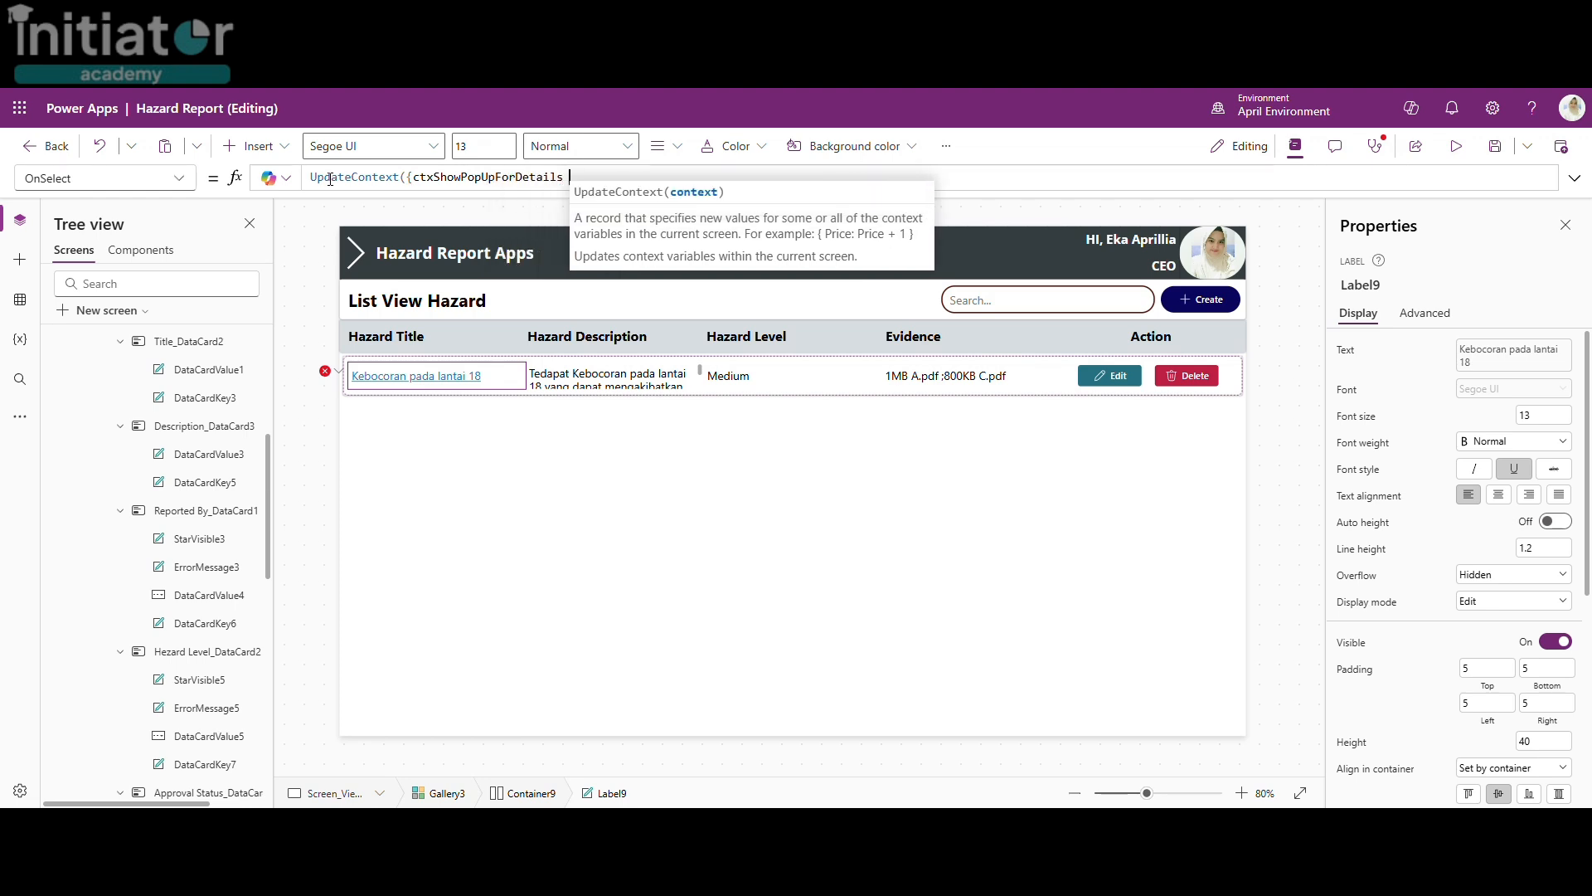
pyautogui.write(': ')
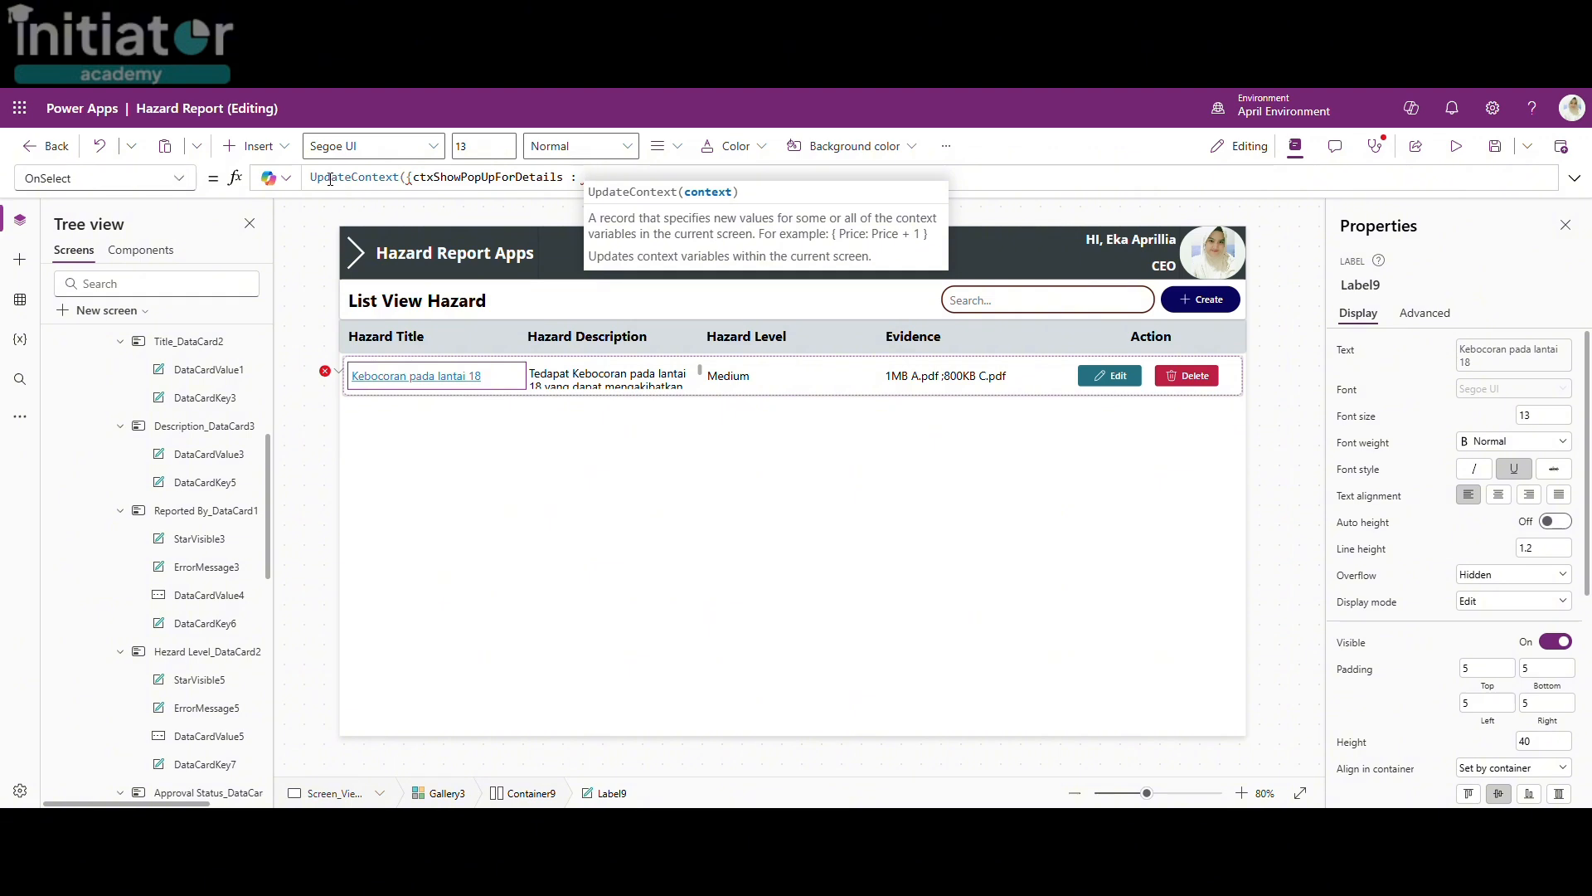
pyautogui.write('true')
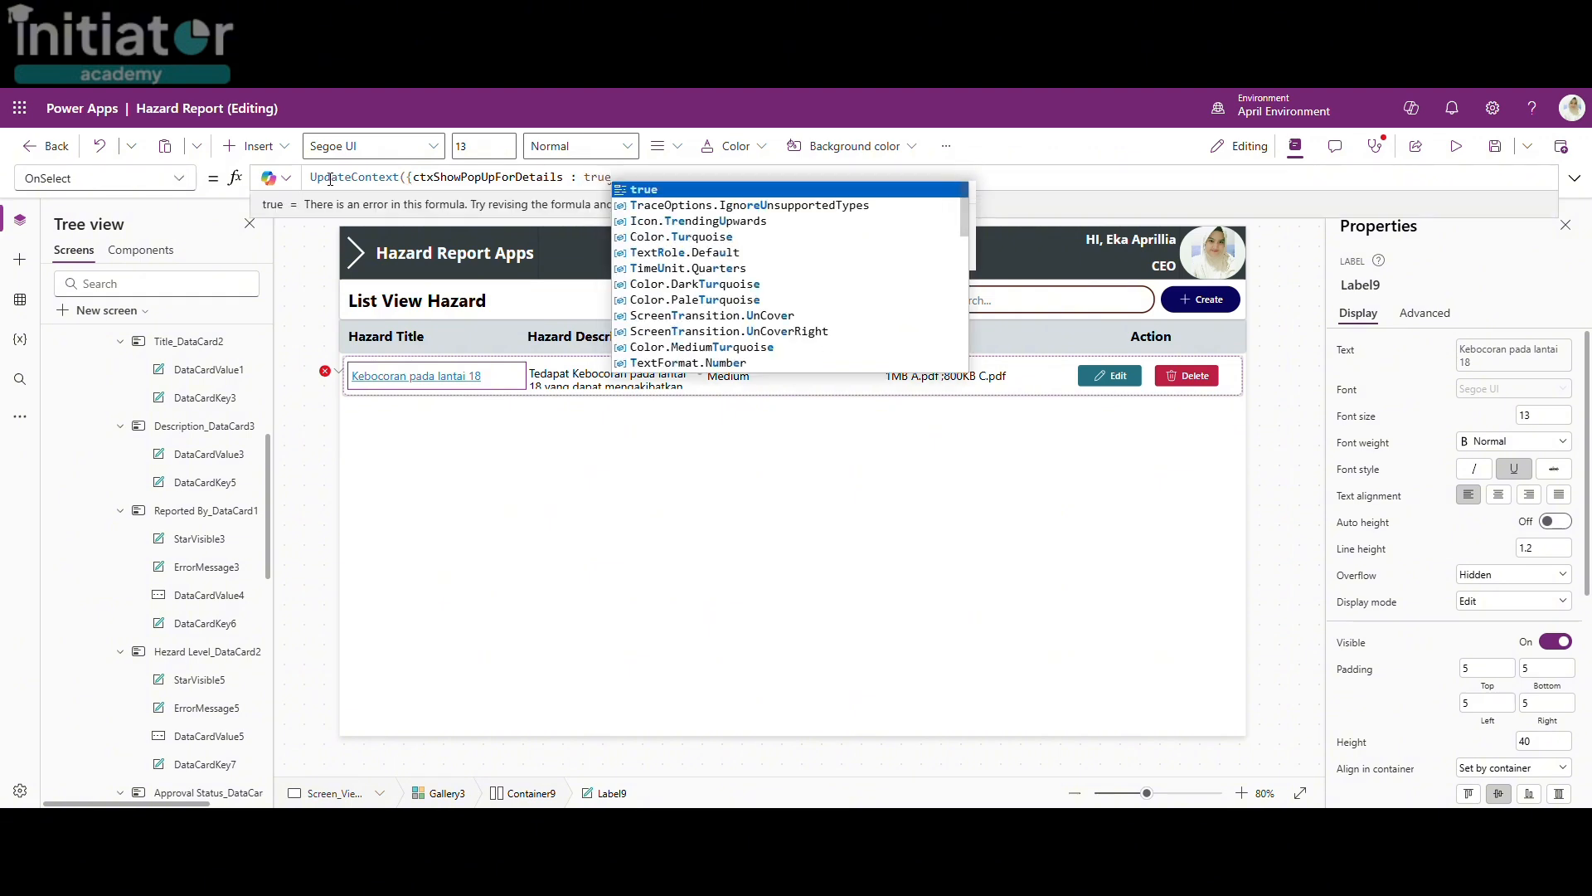
pyautogui.write('}')
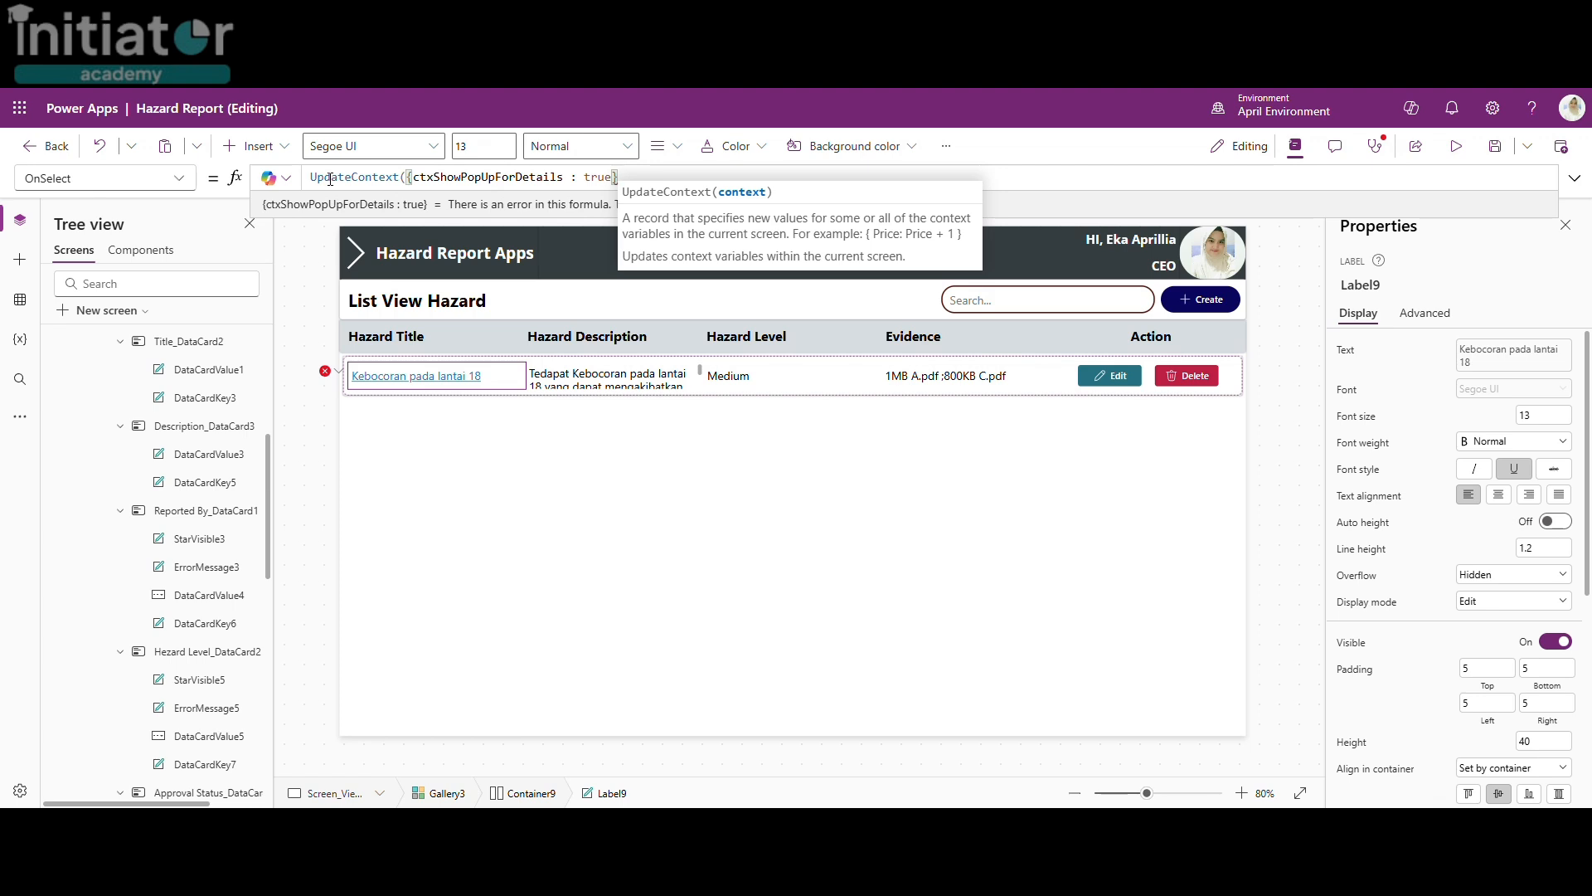
pyautogui.write(')')
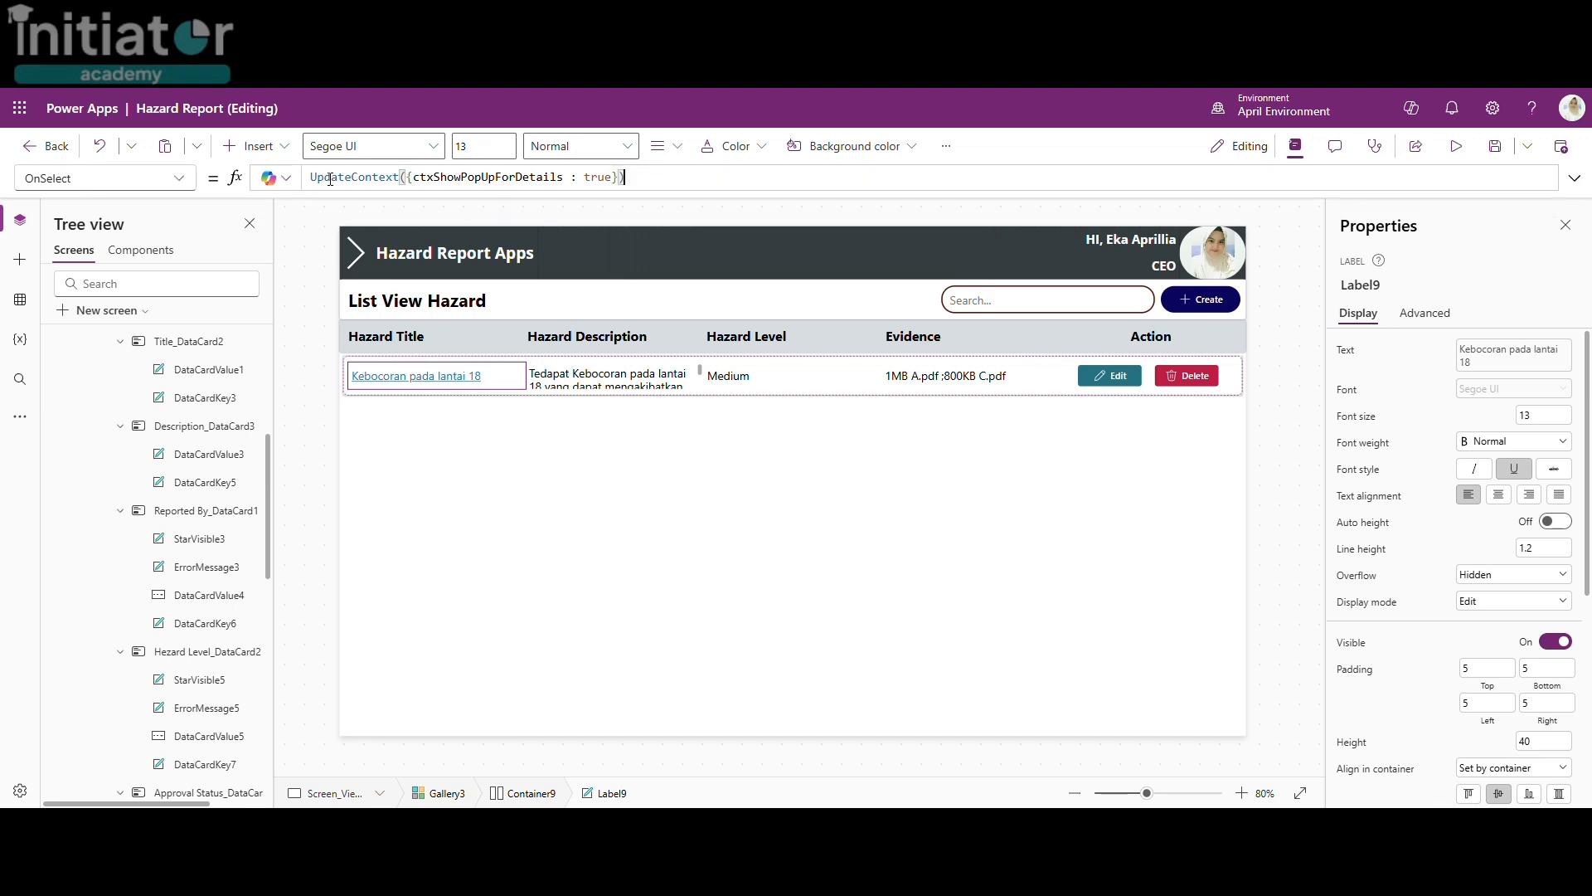
pyautogui.click(292, 315)
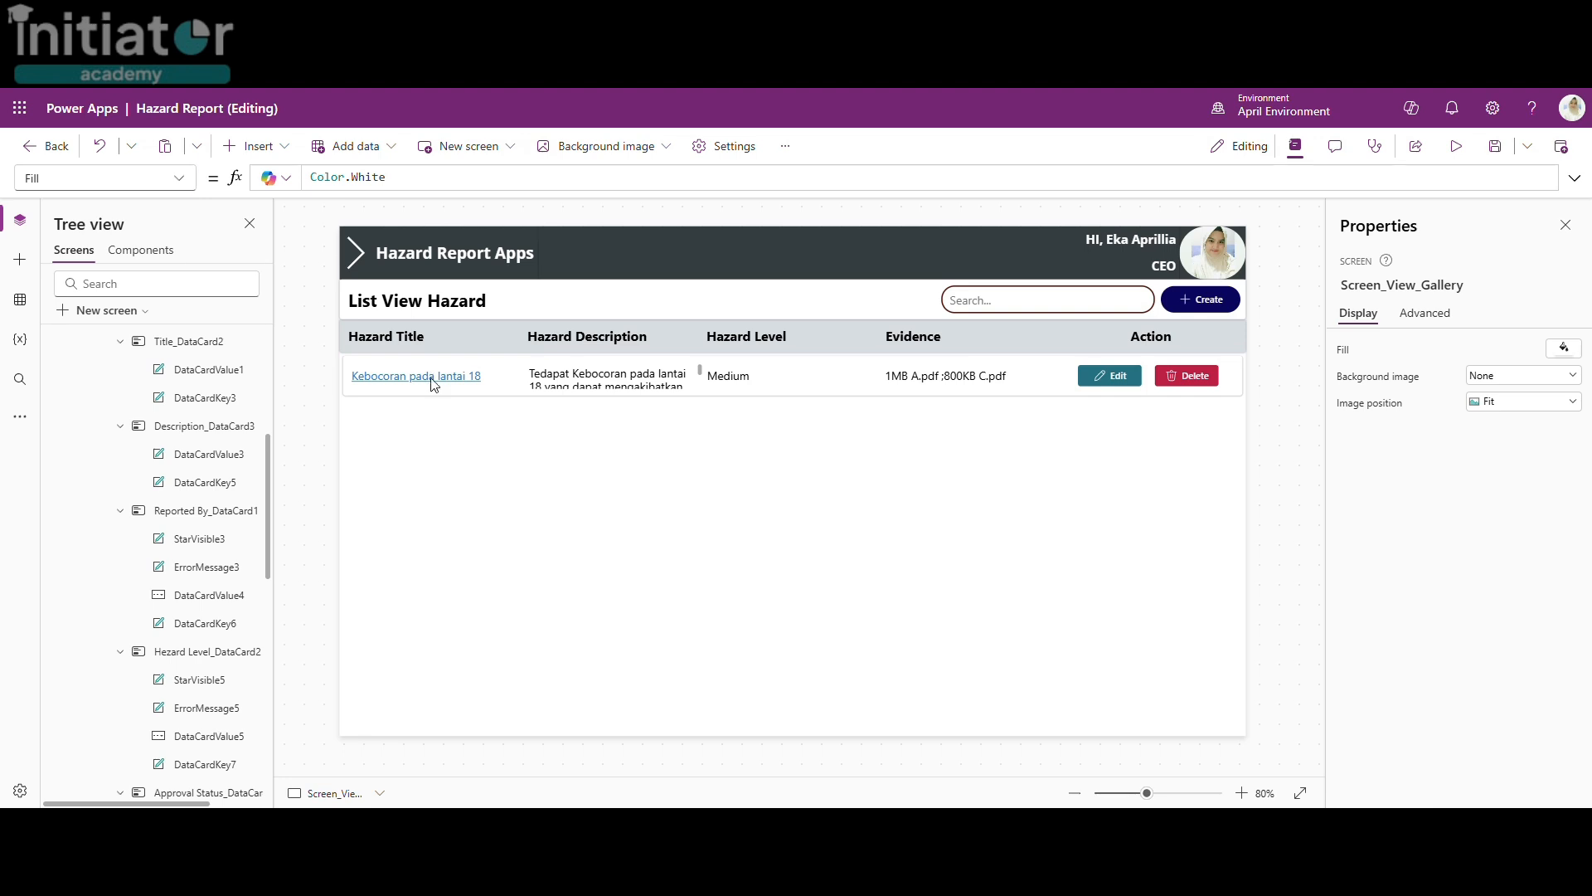
# Step: Set the Visible property of Container11 to ctxShowPopUpForDetails and review the container's advanced properties
pyautogui.scroll(1, 233, 591)
pyautogui.scroll(5, 233, 591)
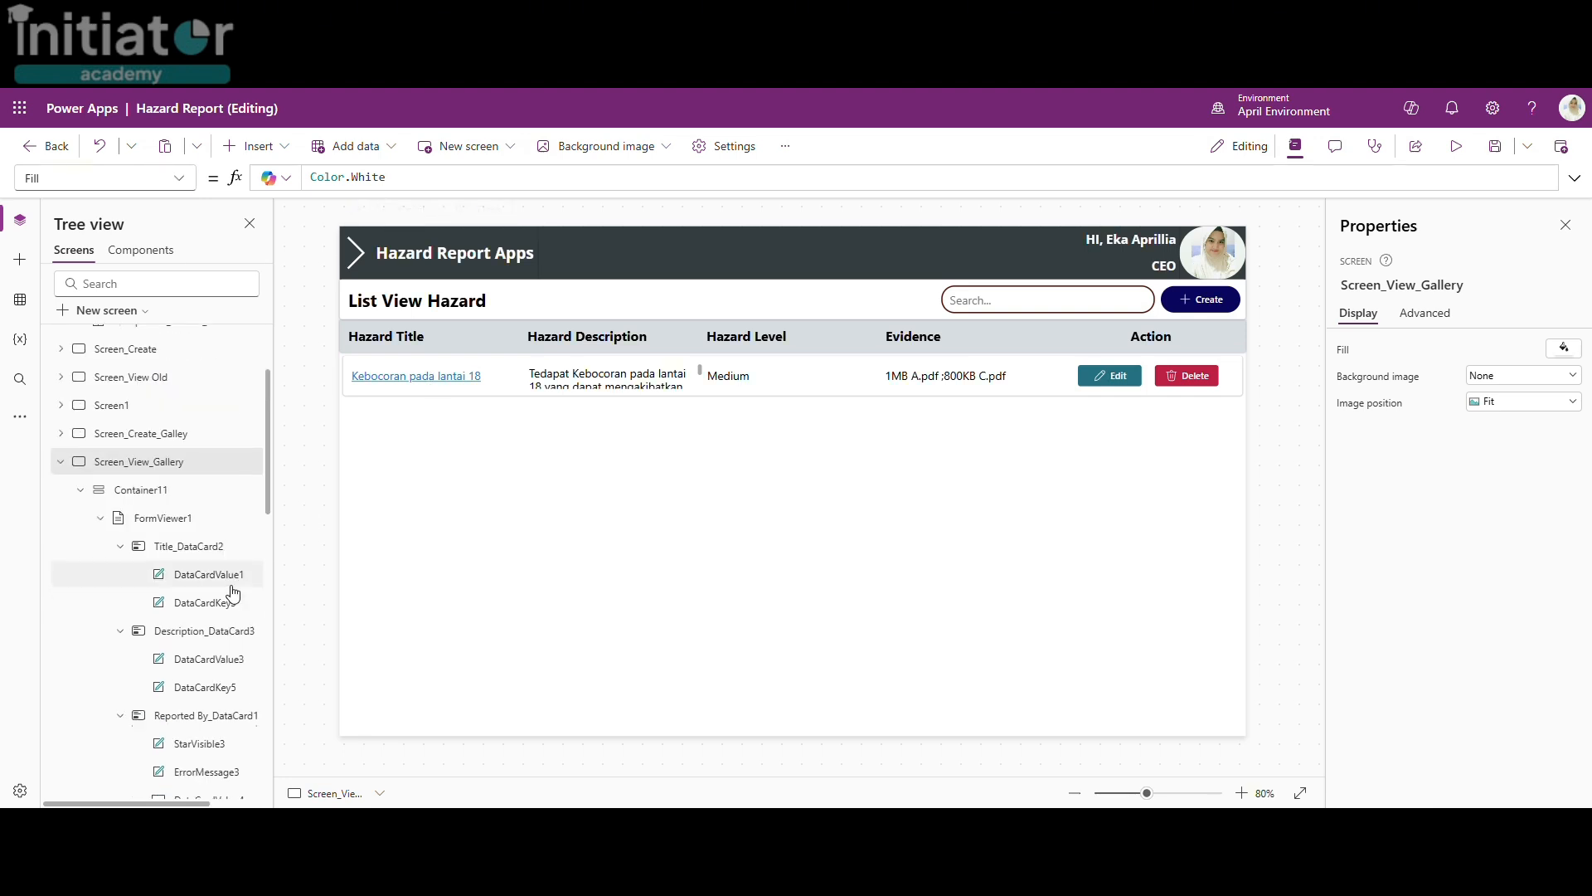
pyautogui.click(228, 502)
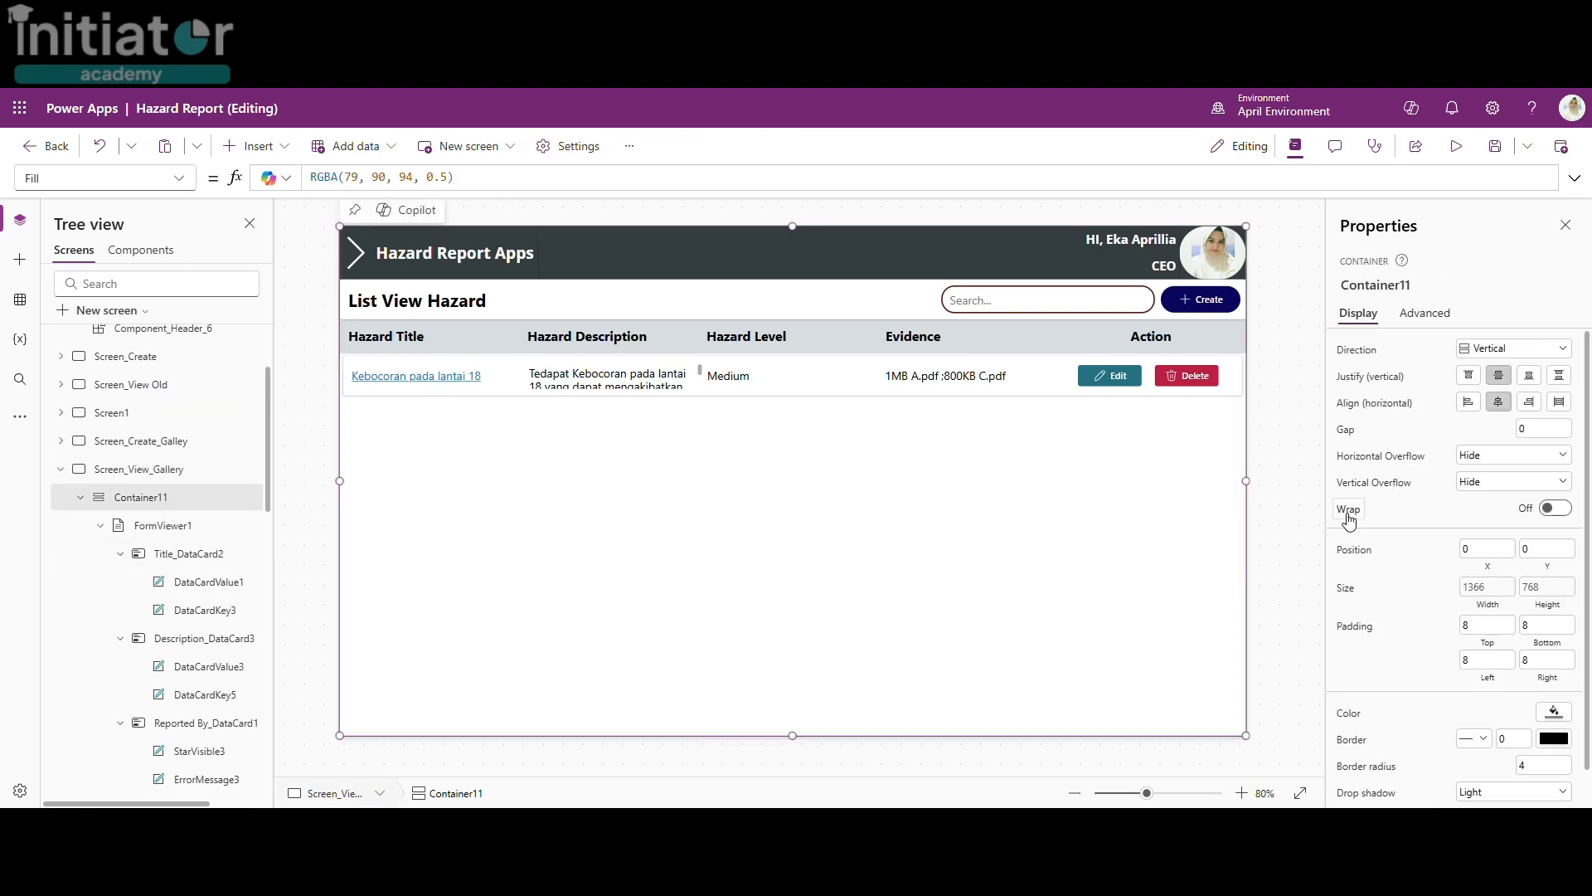
pyautogui.scroll(-1, 1483, 714)
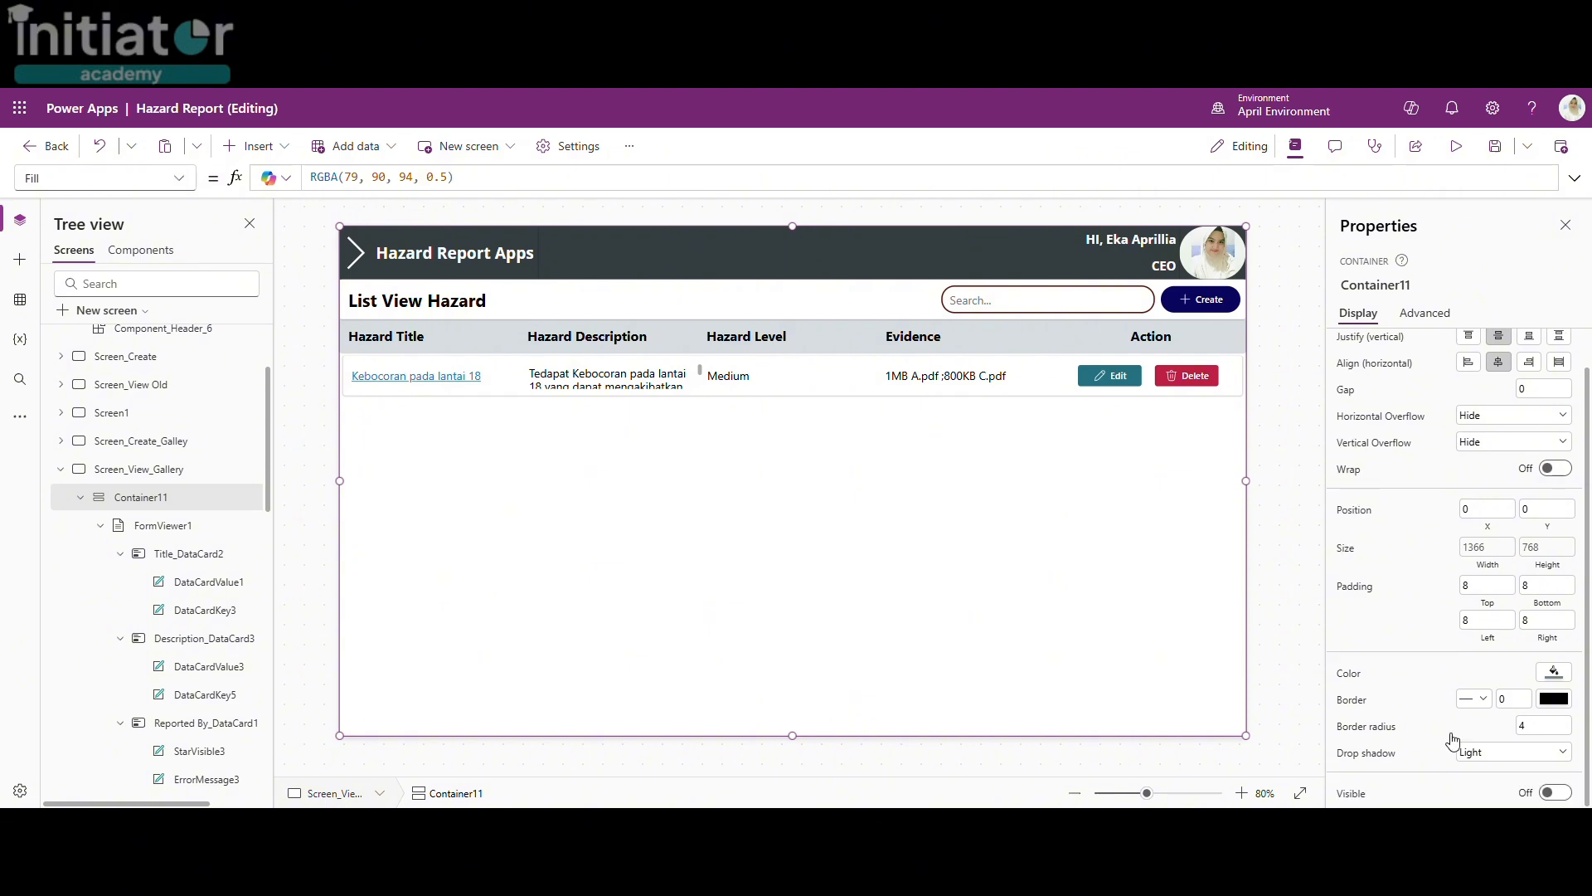
pyautogui.click(1350, 795)
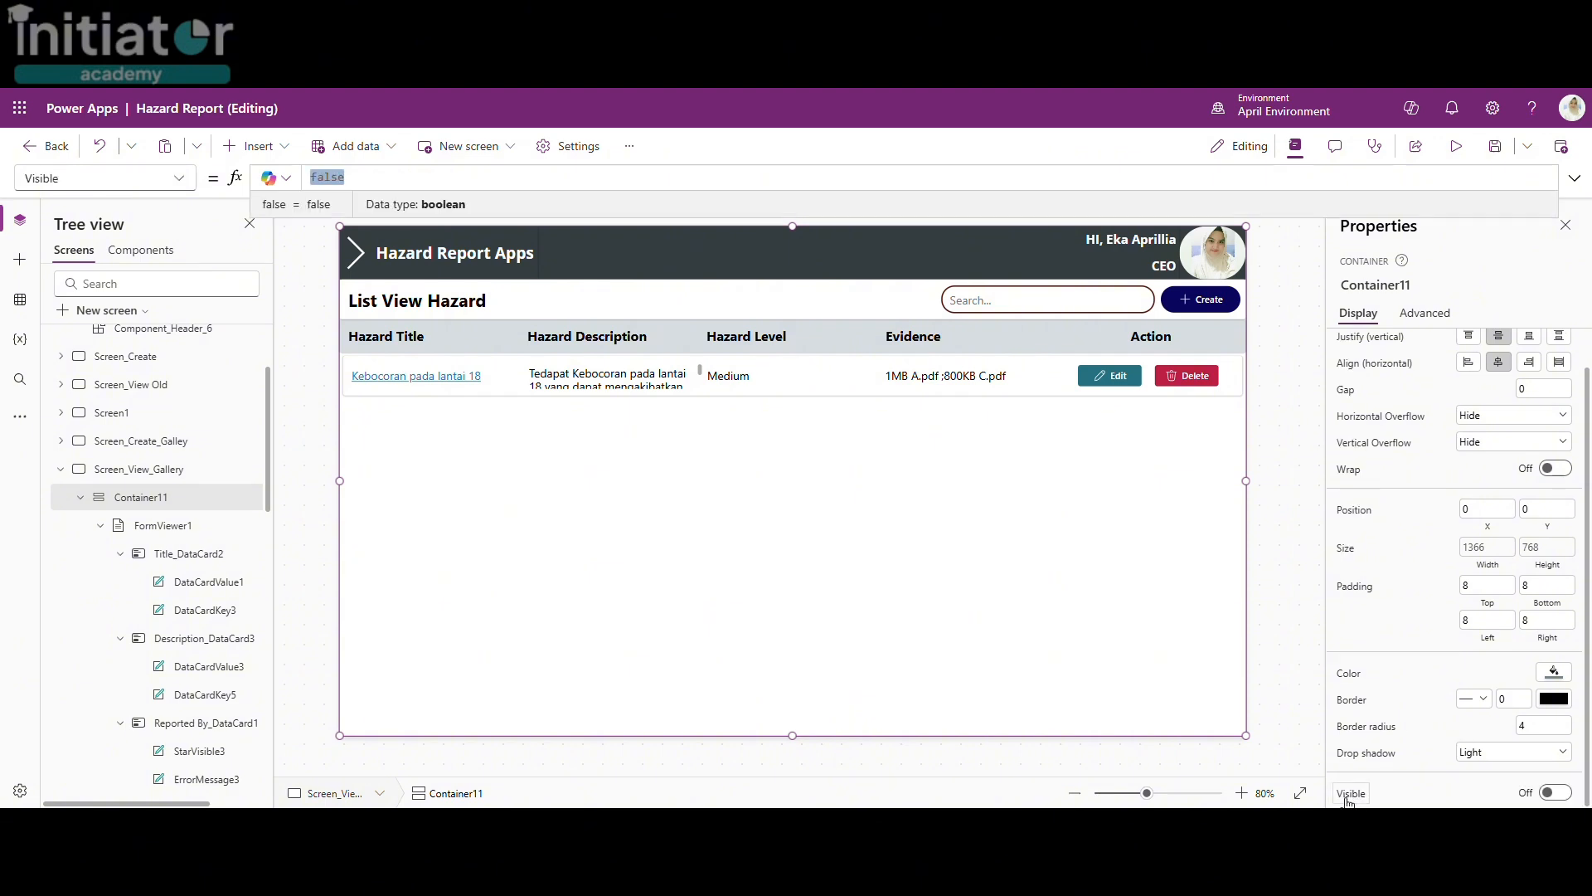
pyautogui.write('ctxsh')
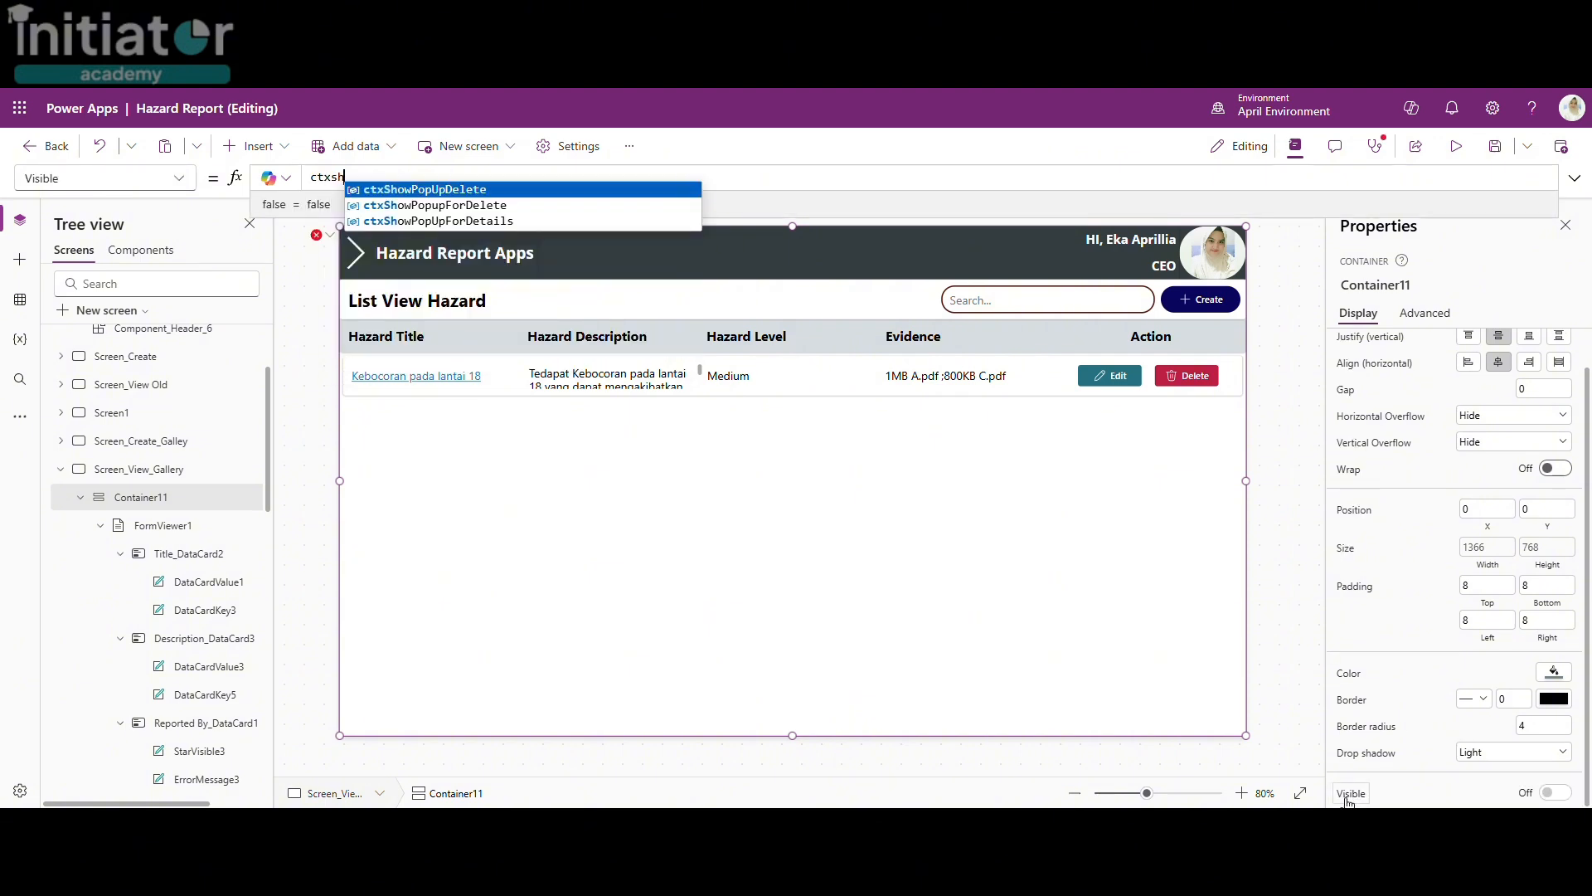
pyautogui.press('Down')
pyautogui.press('Down')
pyautogui.press('Tab')
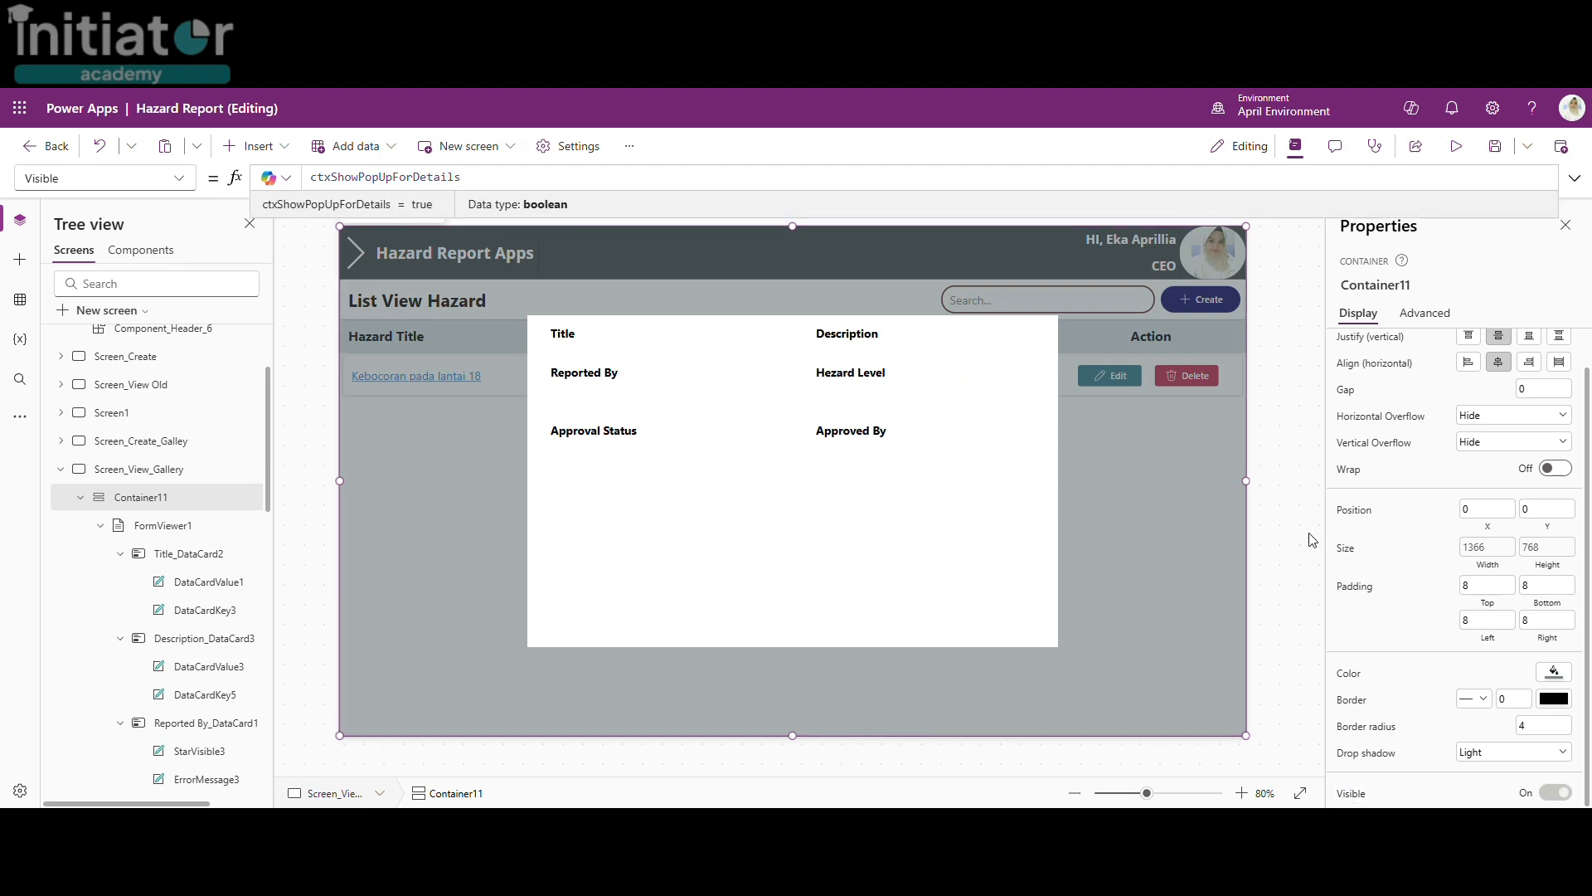
pyautogui.click(1425, 313)
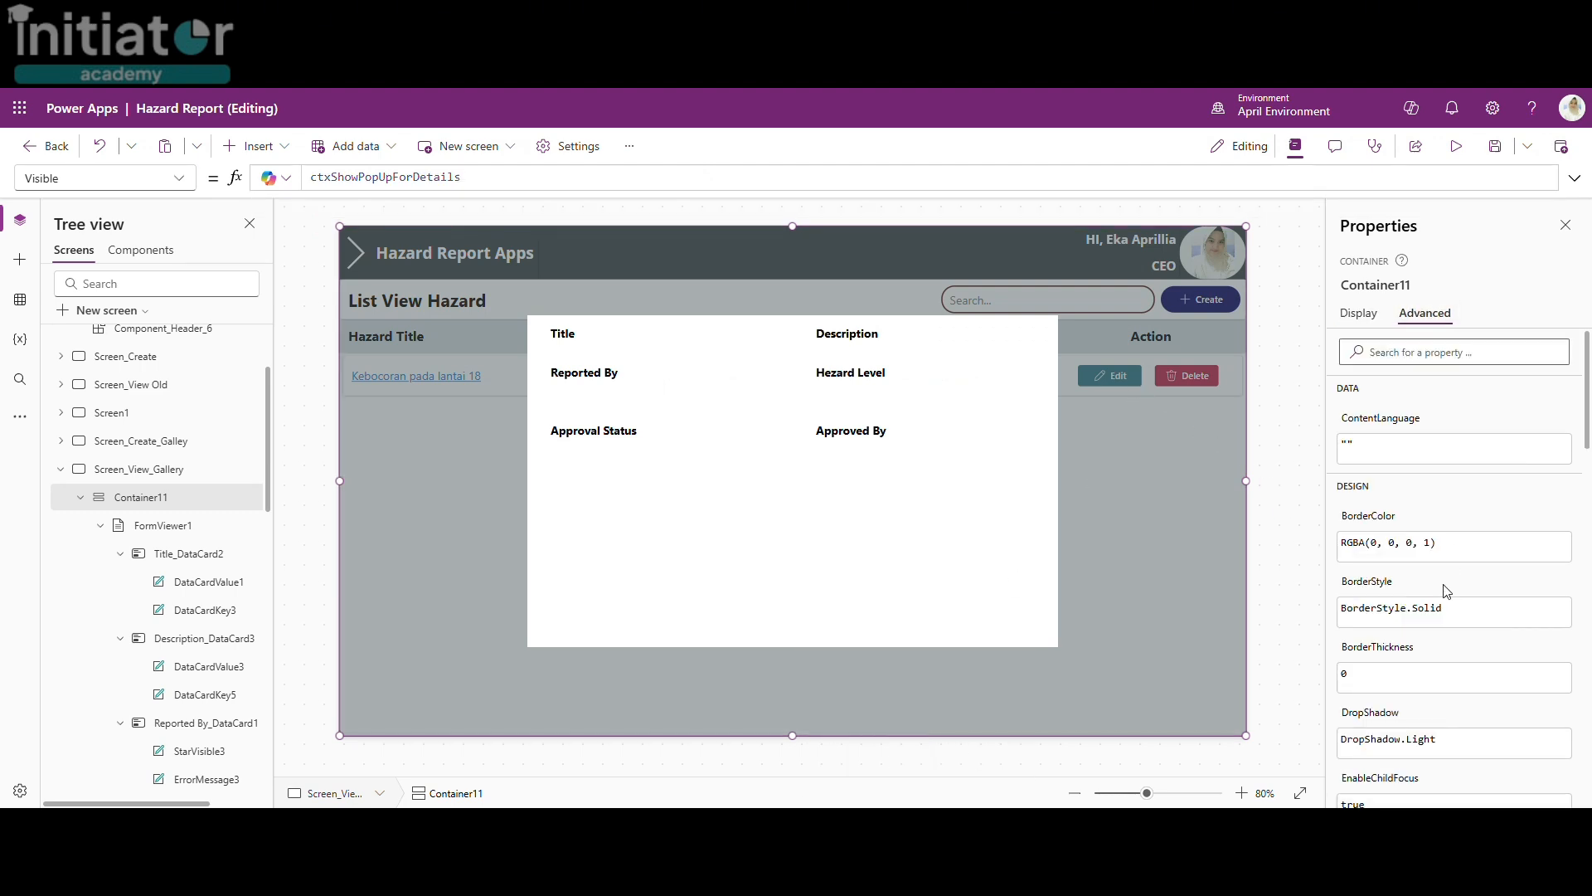
pyautogui.scroll(-15, 1440, 639)
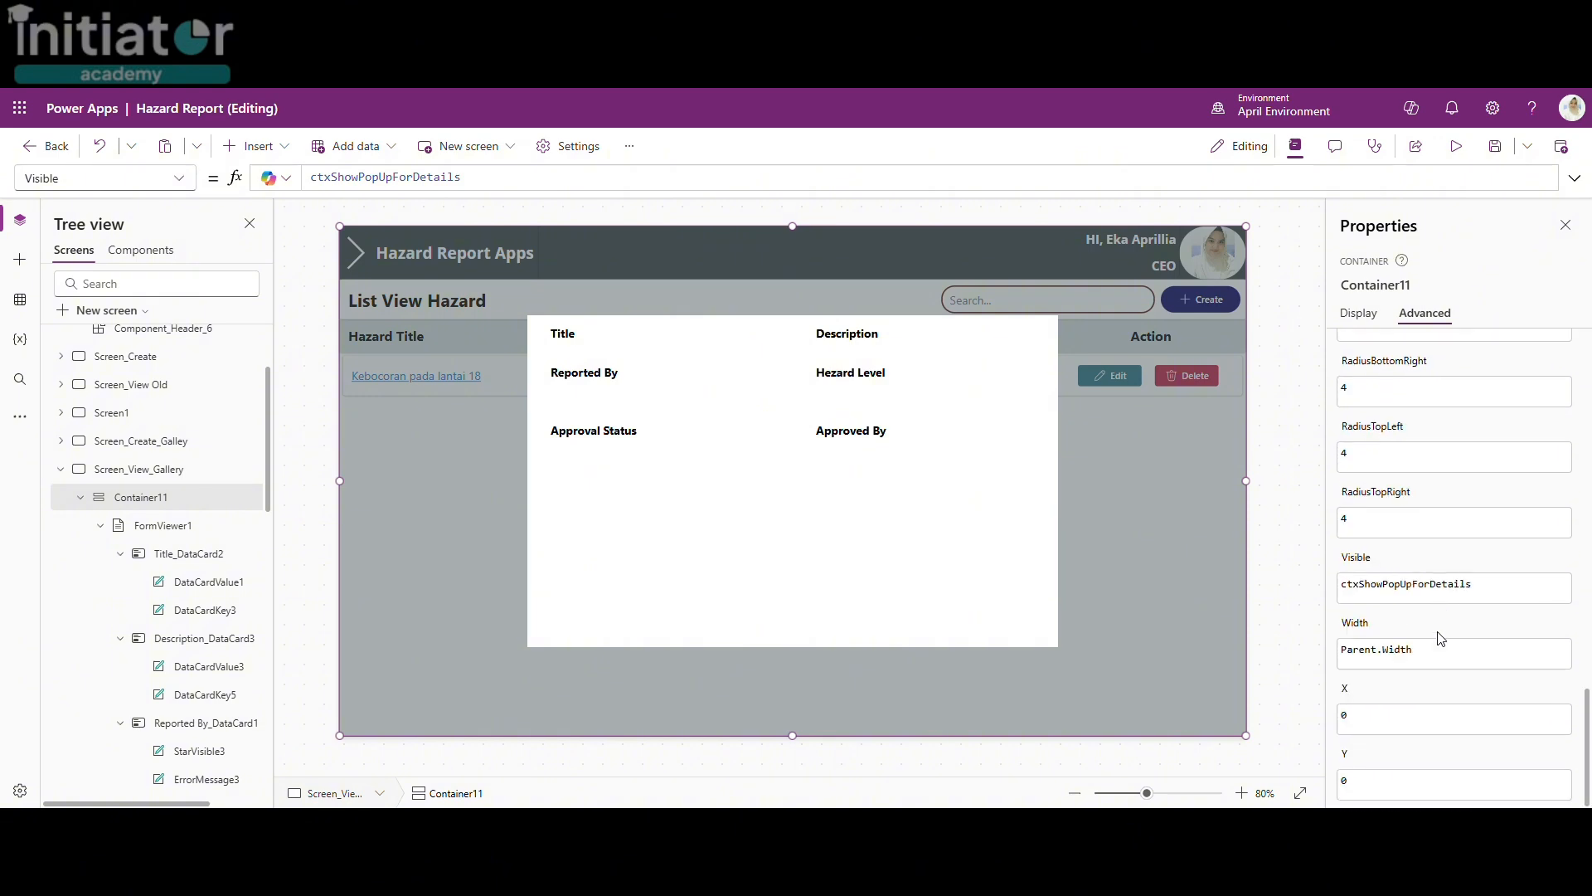
pyautogui.scroll(15, 1441, 638)
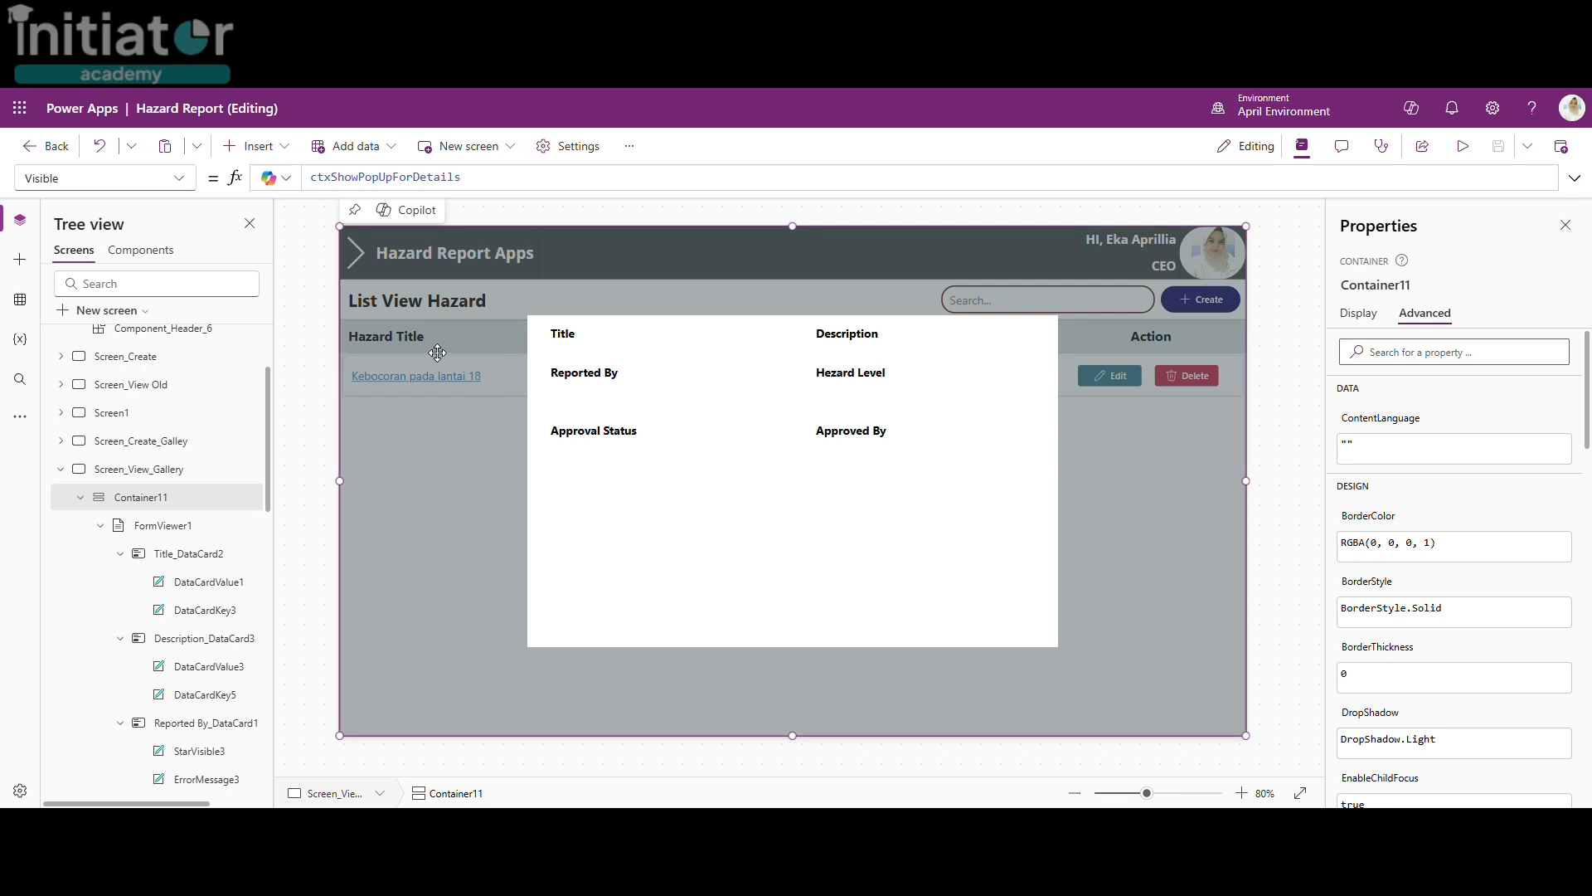
# Step: Insert a horizontal container below the form in Container11 and justify its contents to the center
pyautogui.click(253, 154)
pyautogui.write('c')
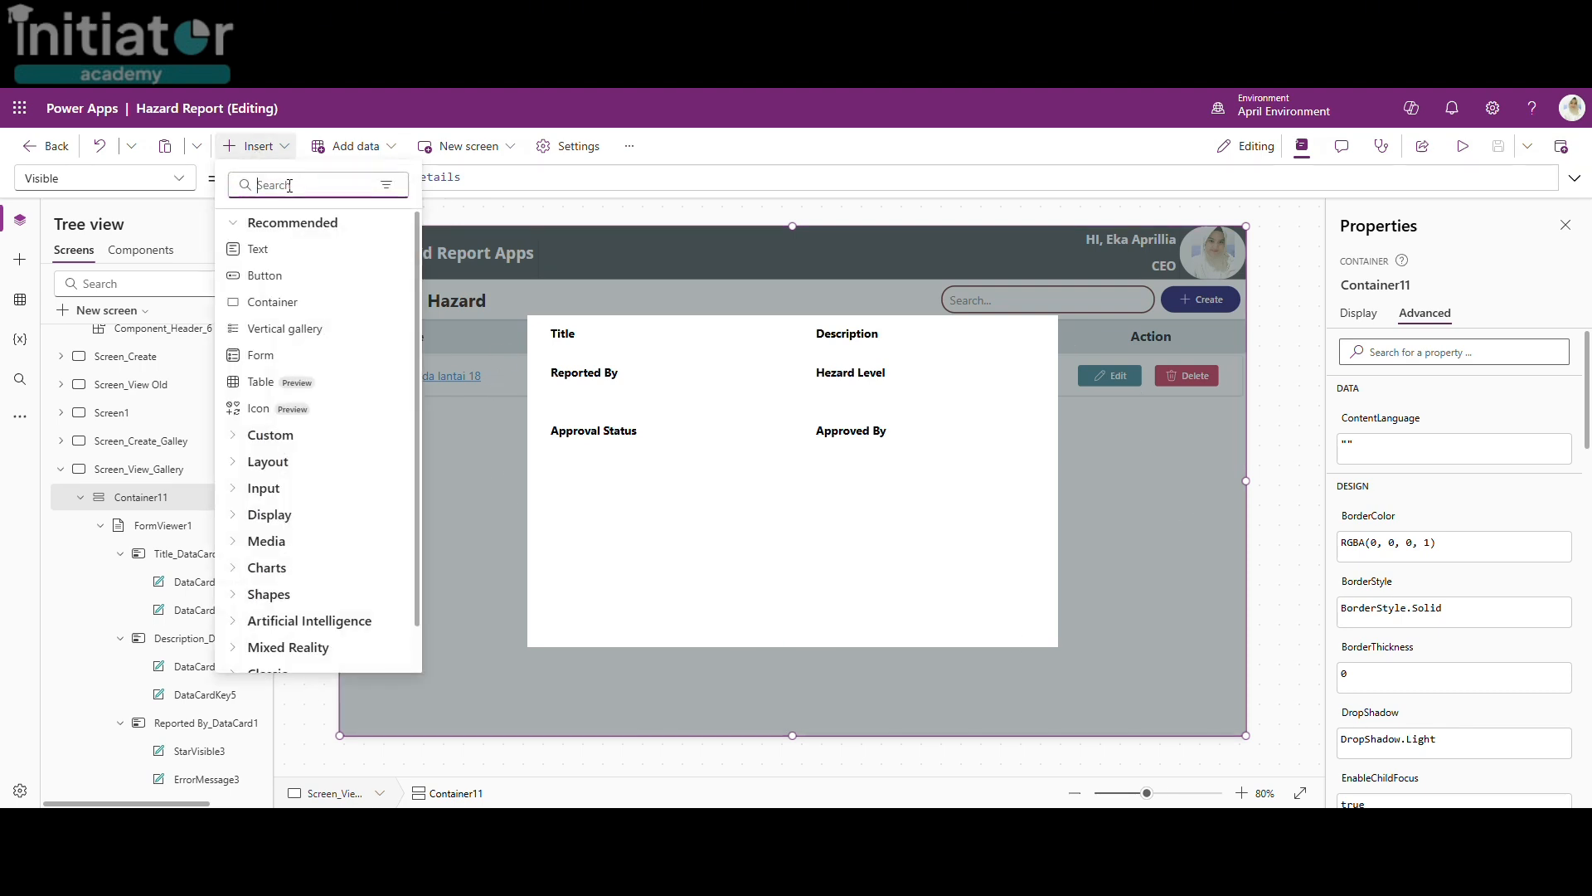
pyautogui.write('ontai')
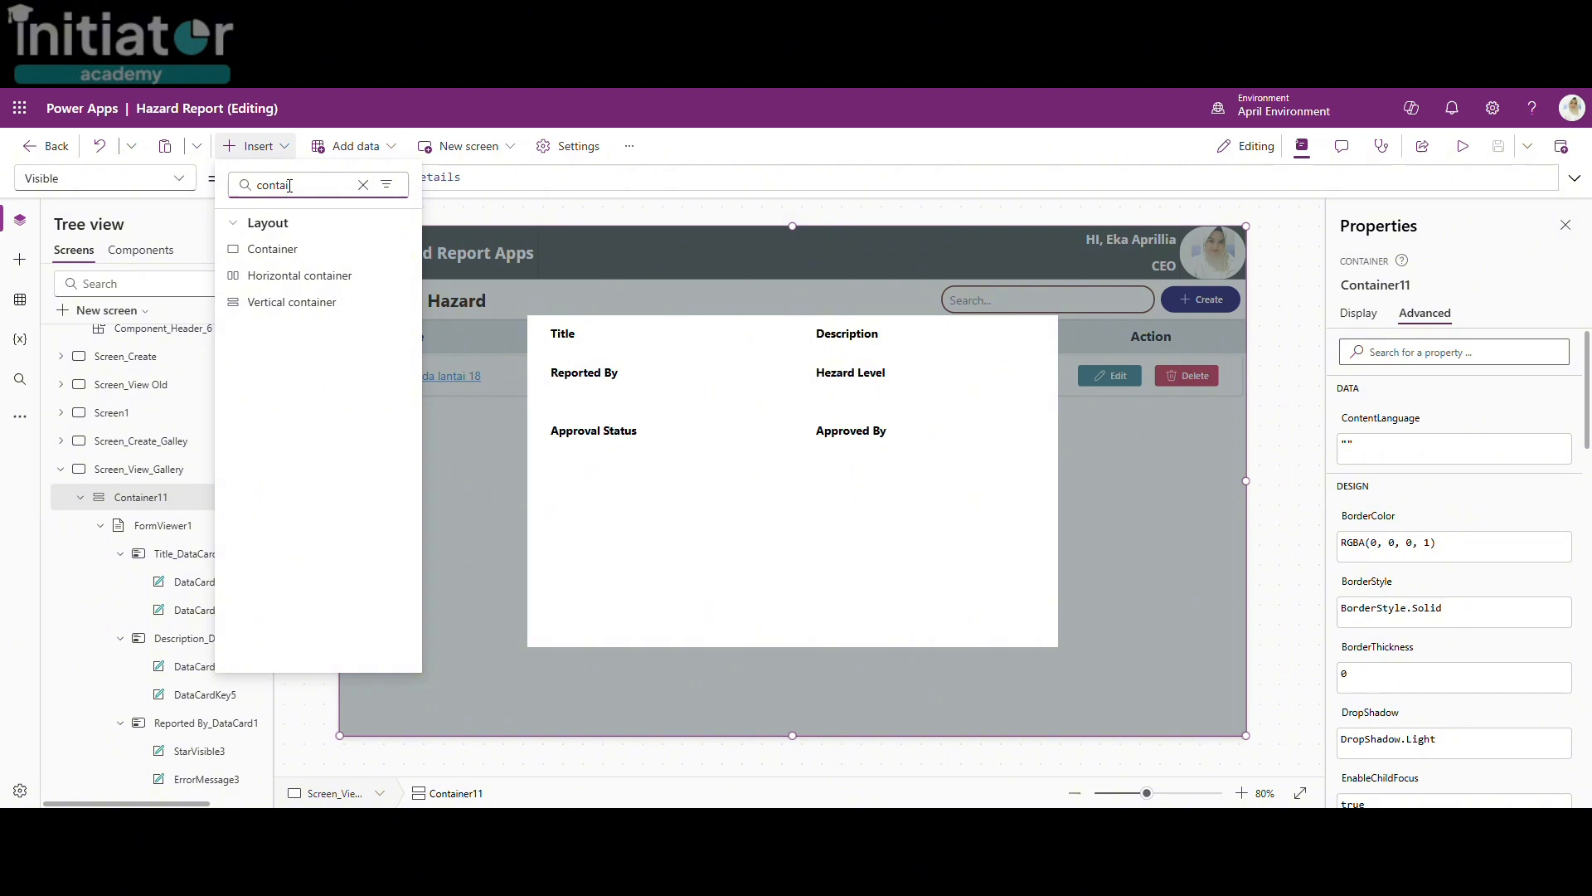
pyautogui.click(318, 279)
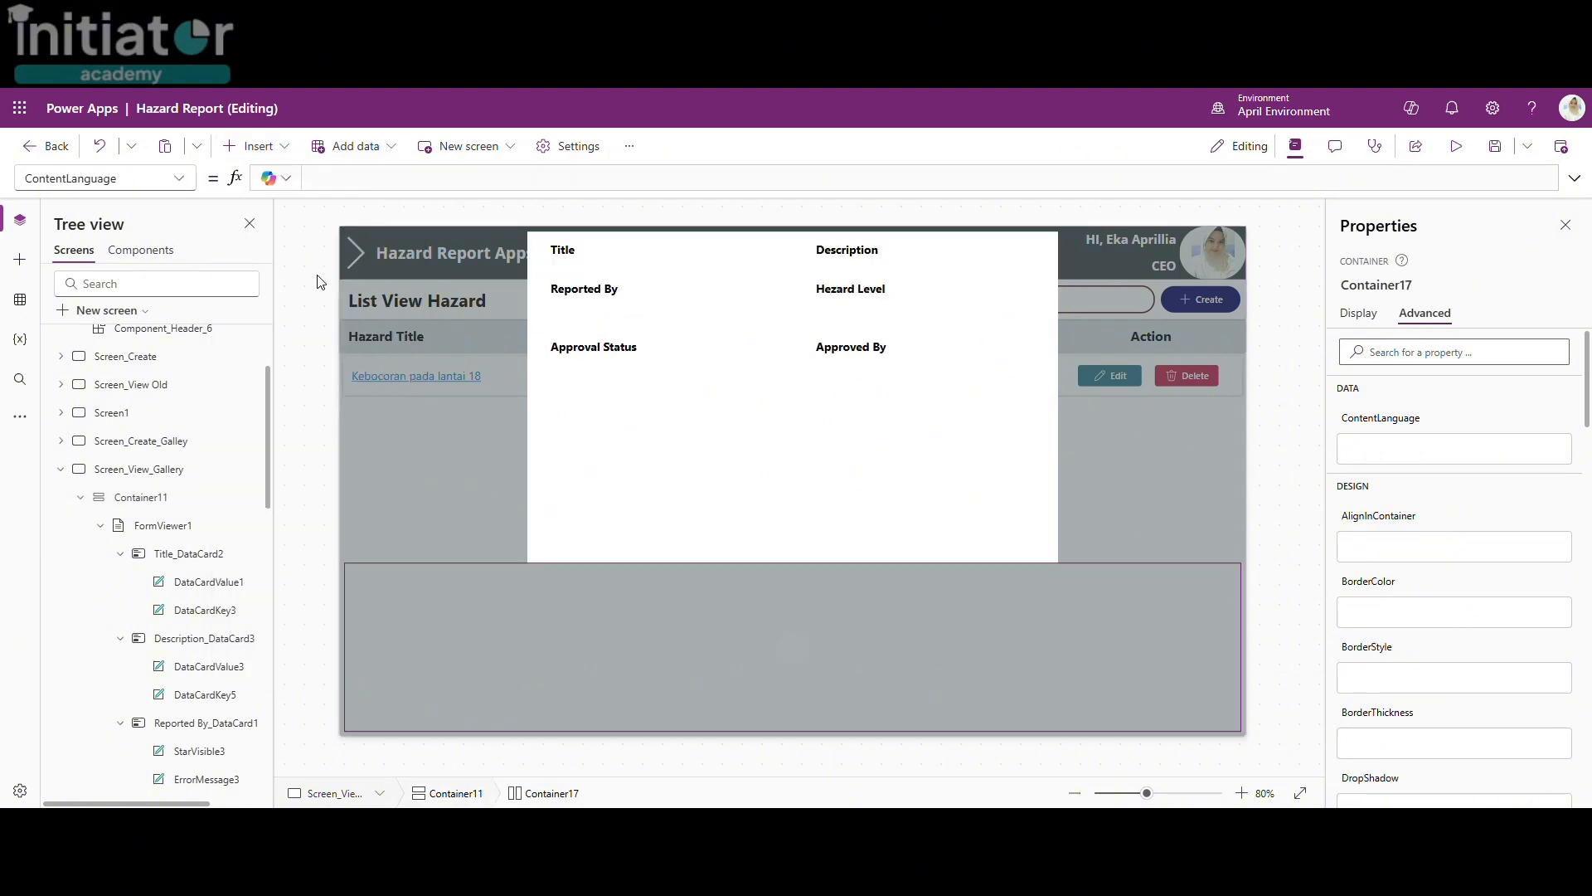
pyautogui.click(1360, 313)
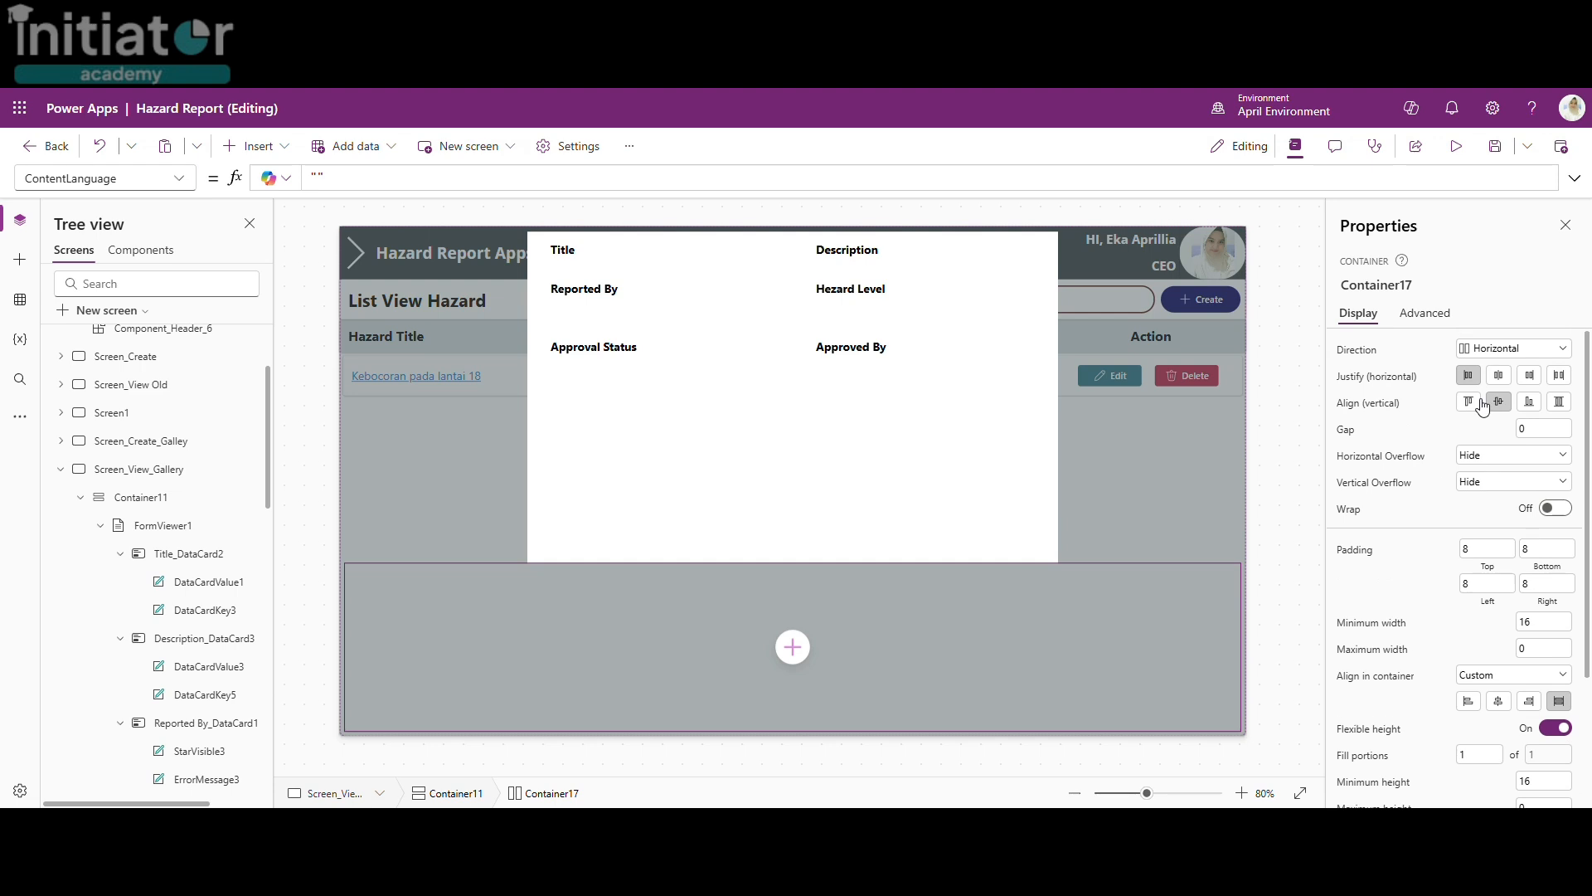
pyautogui.click(1499, 378)
# Step: Disable flexible height on the new horizontal container, set its height to 50, and center it within its parent
pyautogui.scroll(-2, 1426, 713)
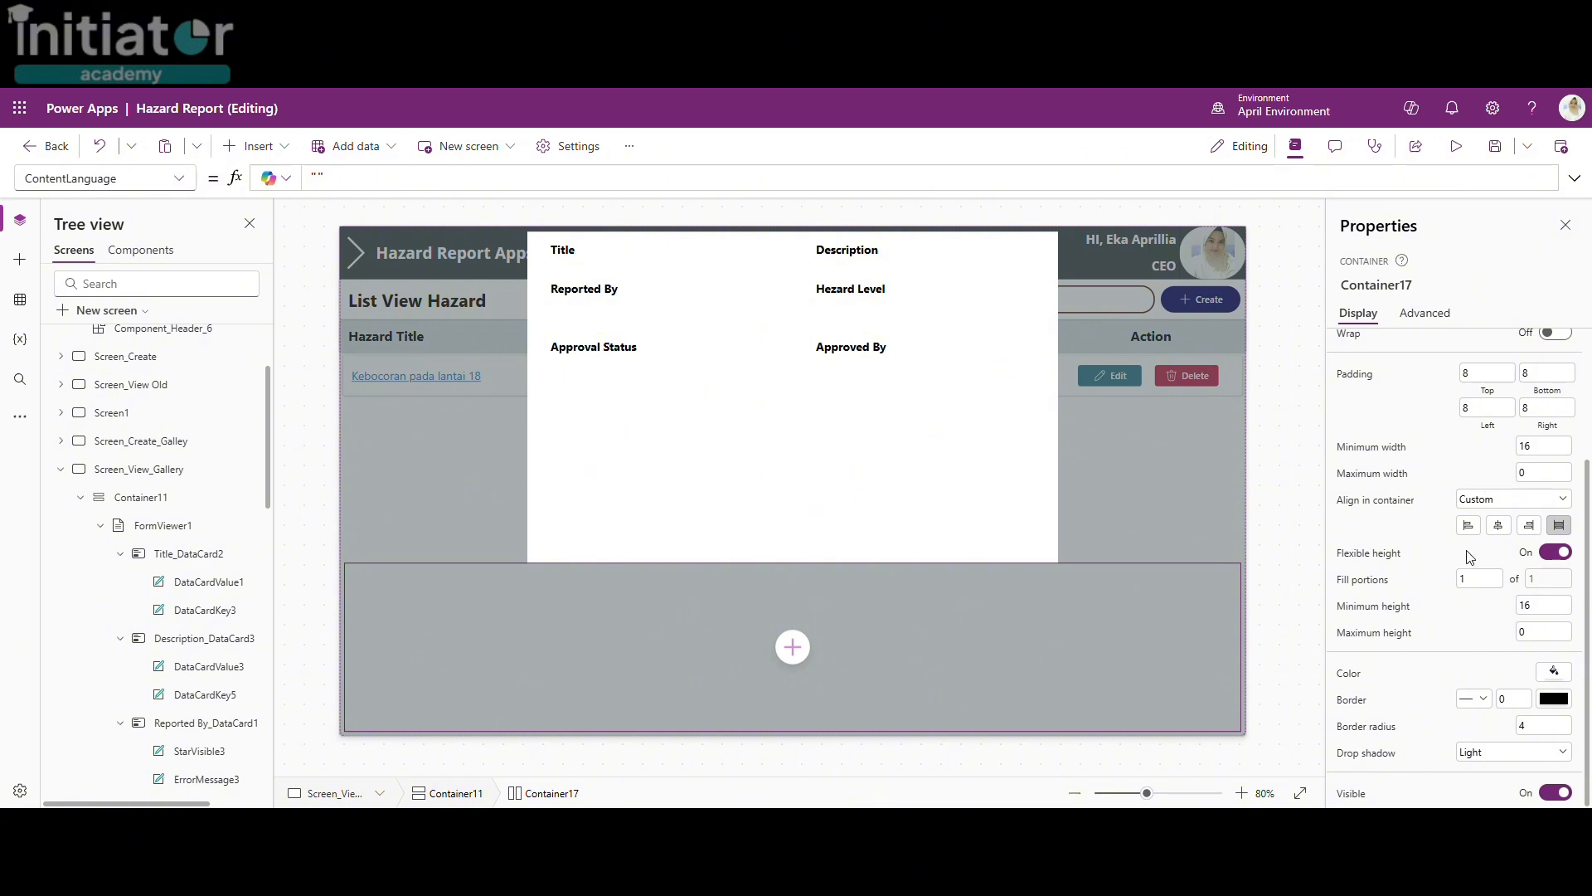
pyautogui.click(1555, 554)
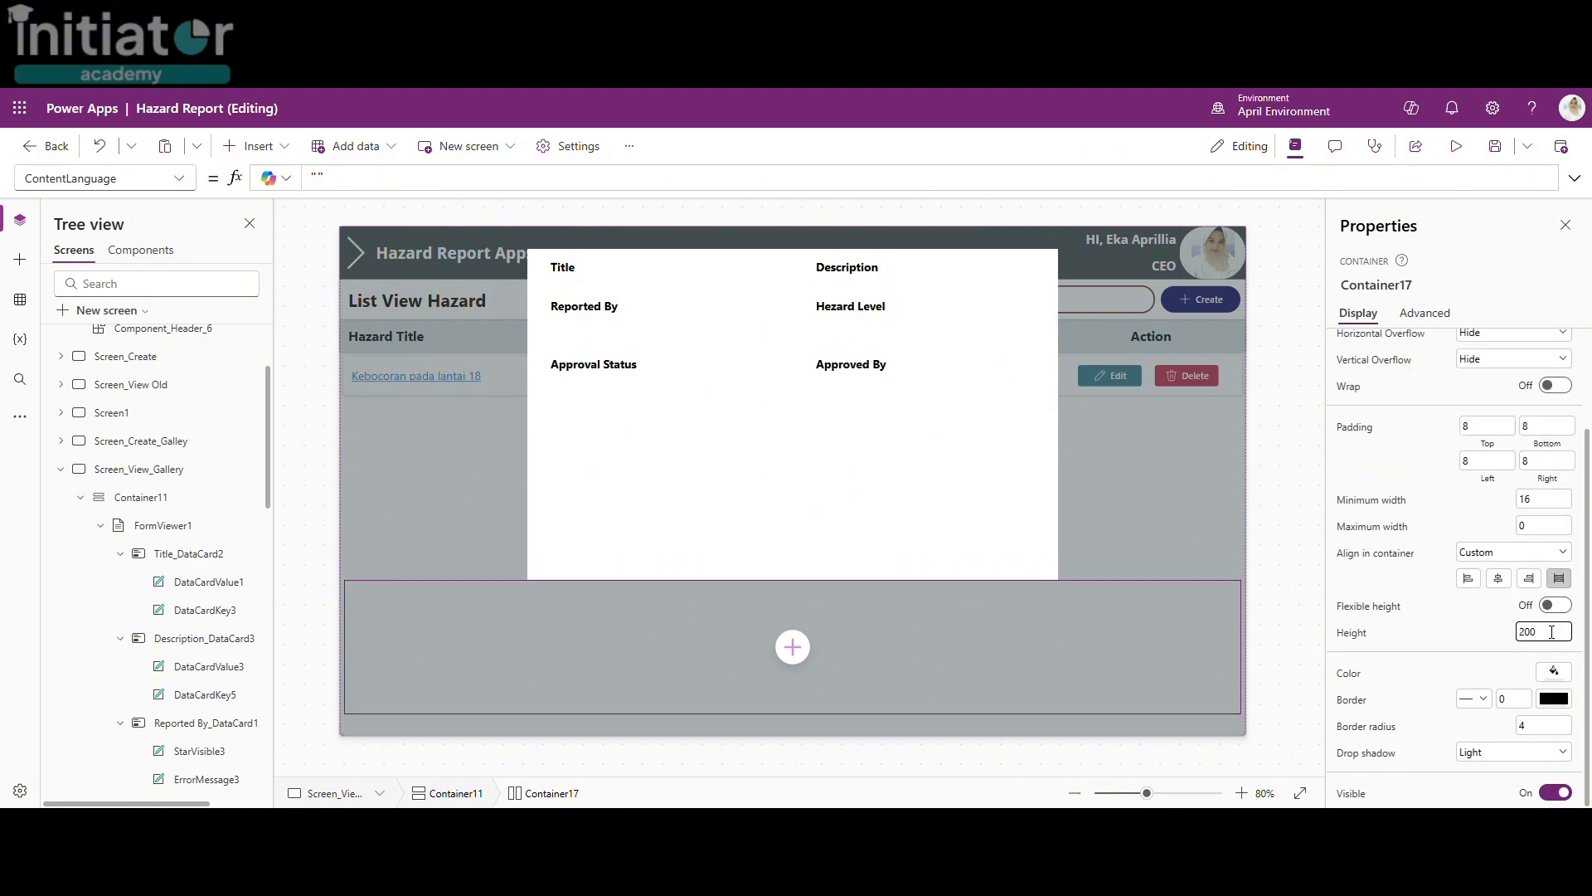
pyautogui.press('BackSpace')
pyautogui.press('BackSpace')
pyautogui.press('BackSpace')
pyautogui.write('50')
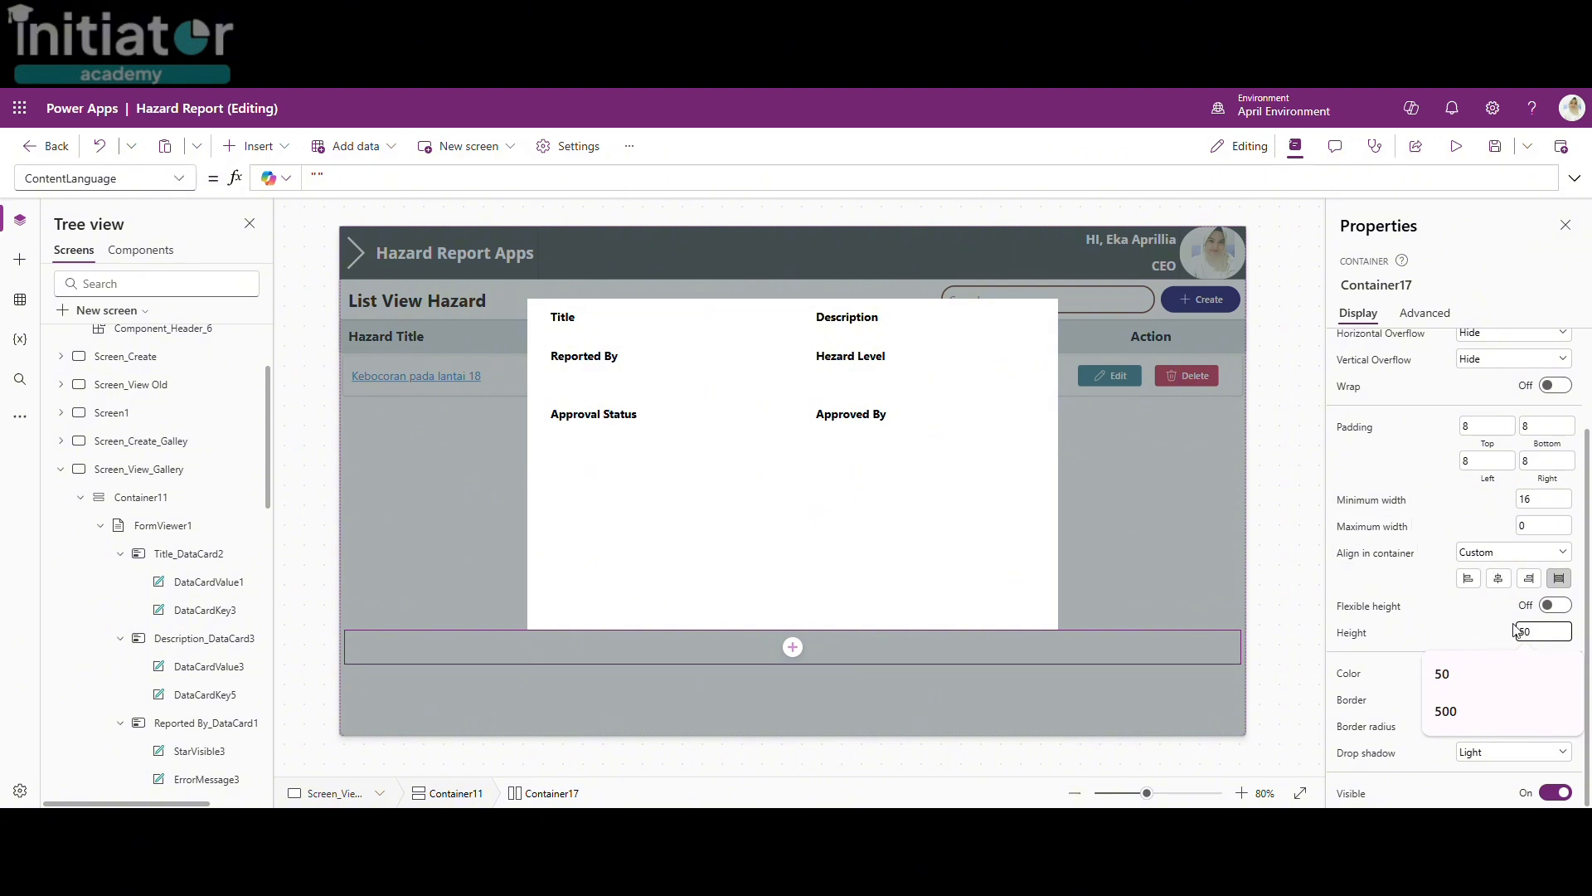
pyautogui.click(1505, 580)
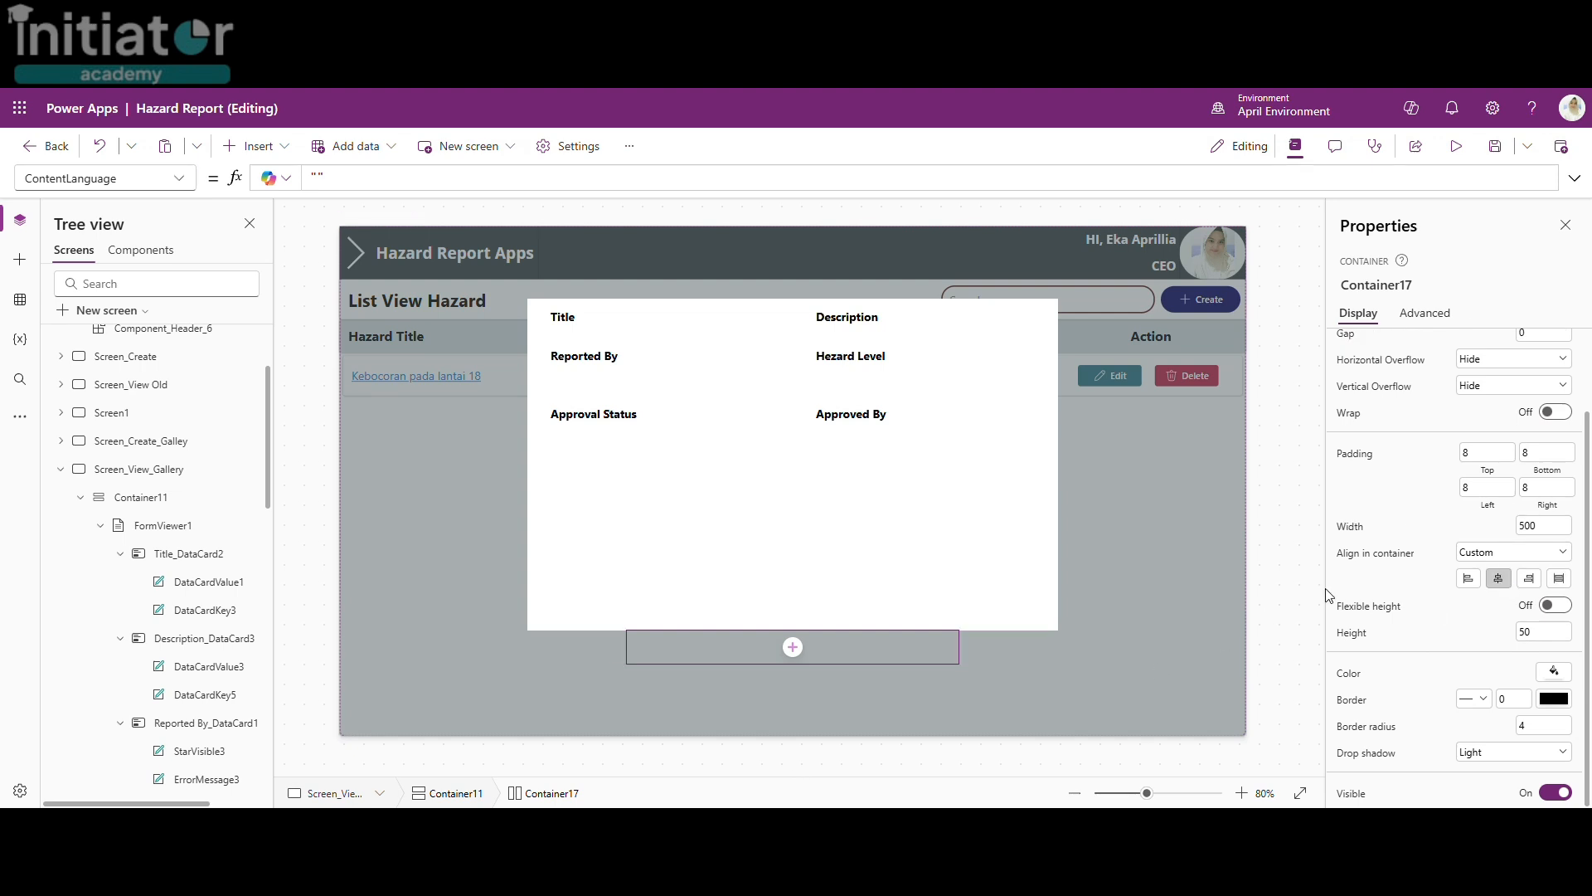
# Step: Reorder Container17 up so it sits above the form in Container11
pyautogui.rightClick(889, 645)
pyautogui.moveTo(945, 602)
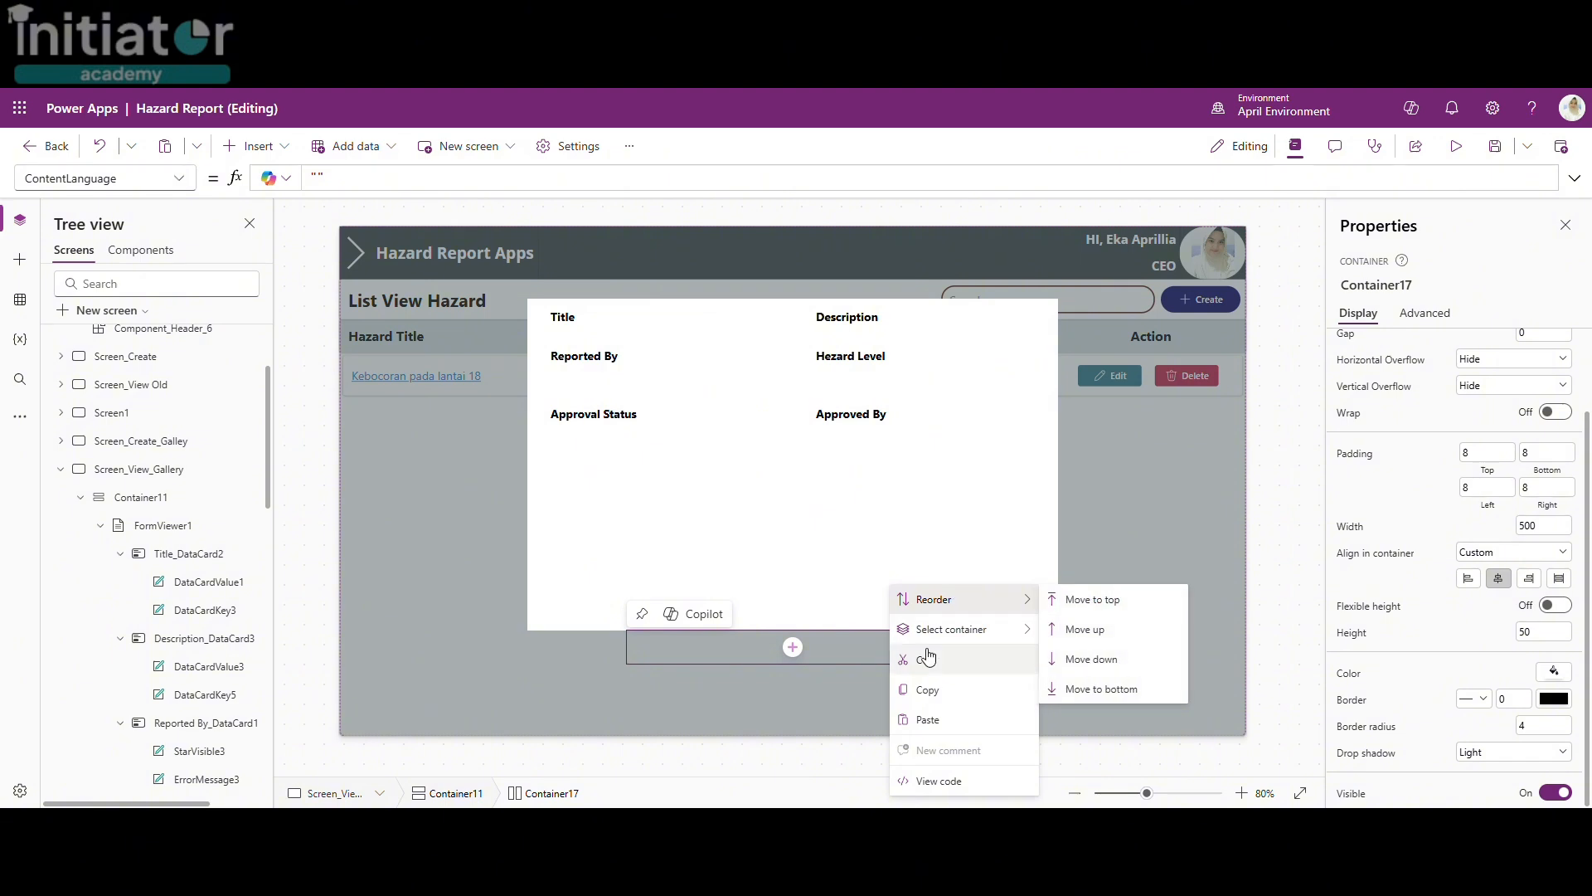
pyautogui.click(1085, 603)
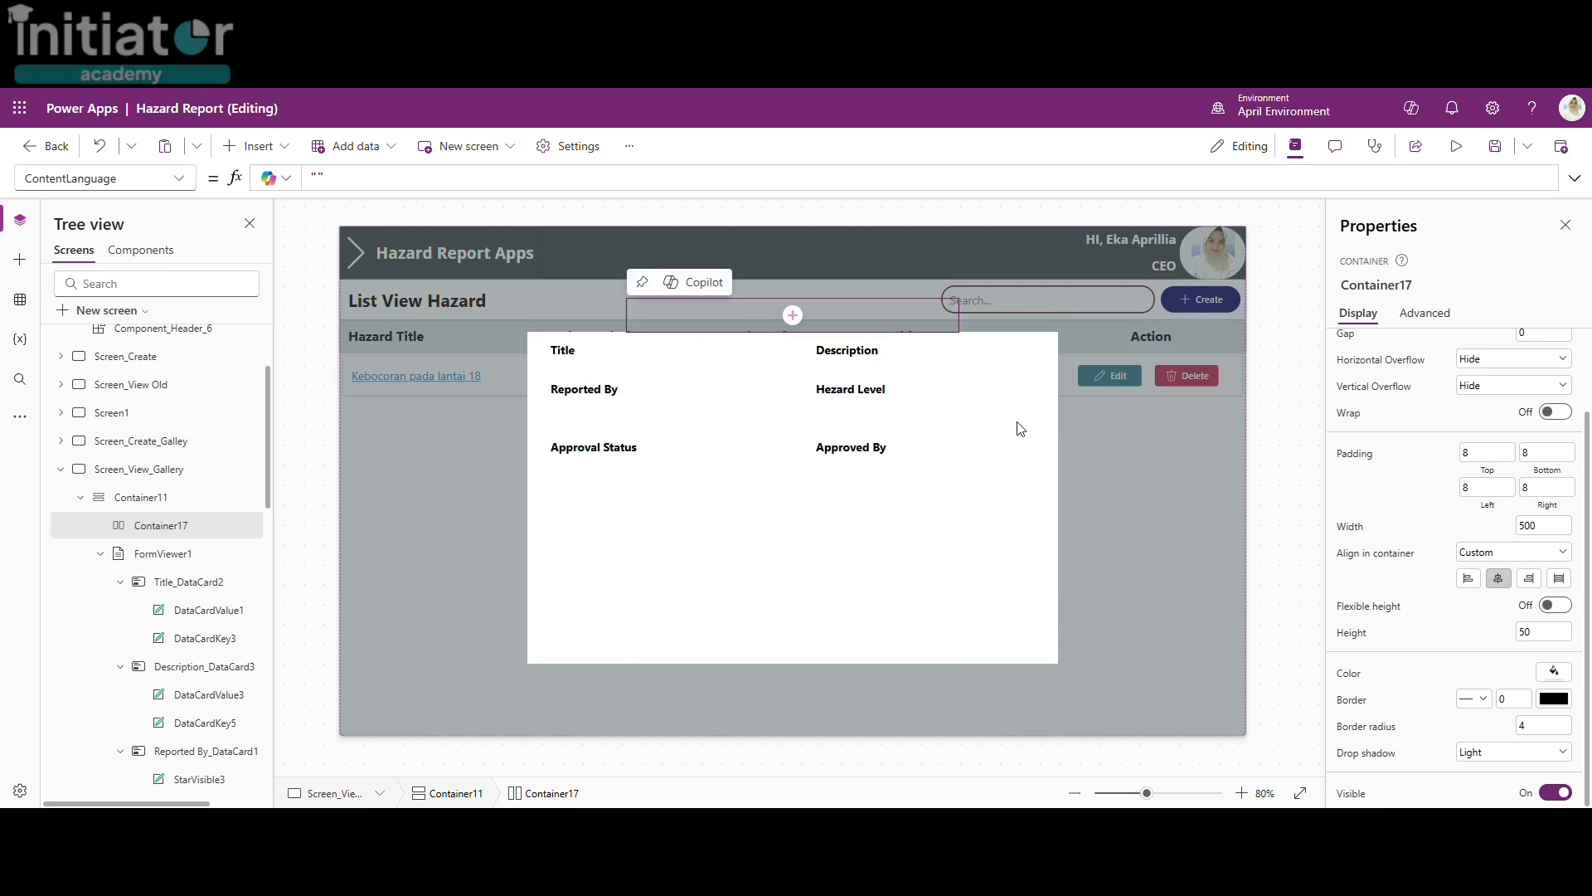
# Step: Set the width of Container17 to 800 to match the form below it
pyautogui.click(1039, 369)
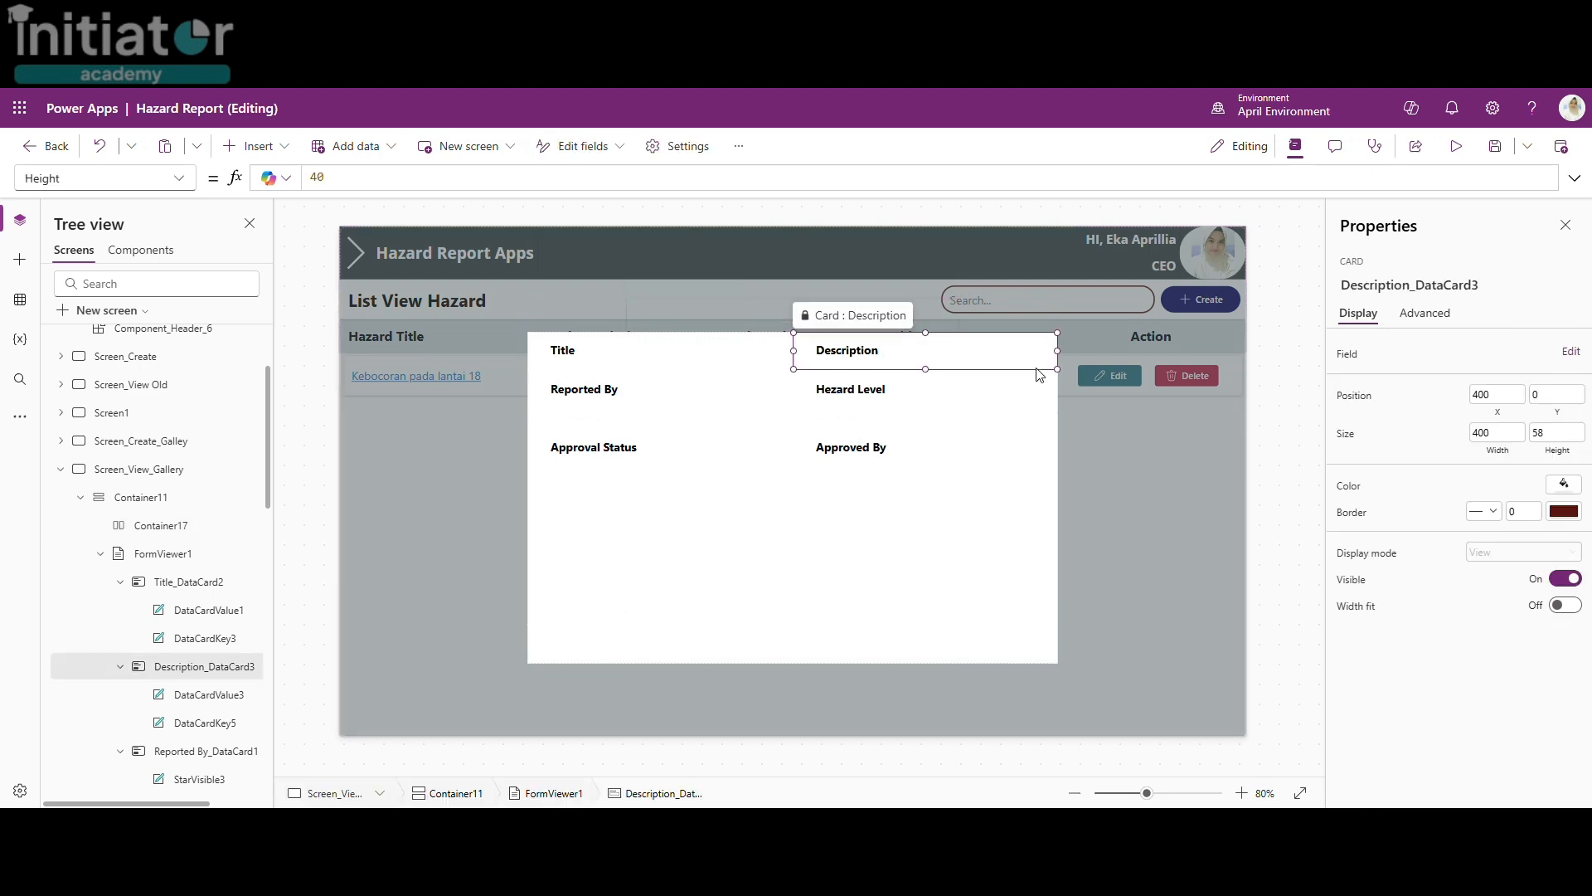
pyautogui.click(890, 662)
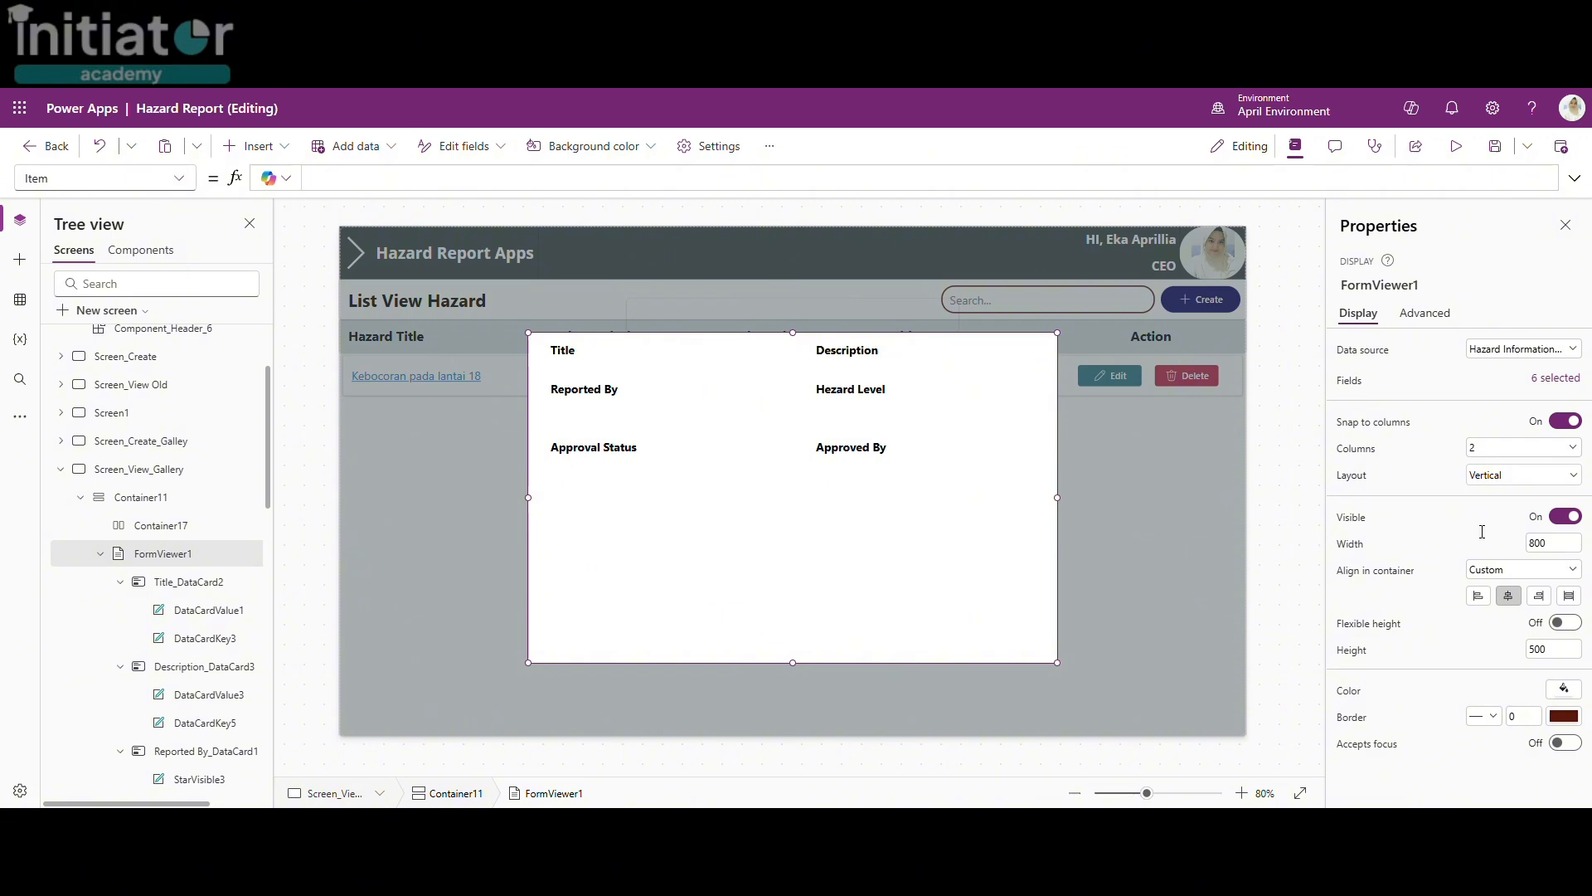
pyautogui.click(714, 319)
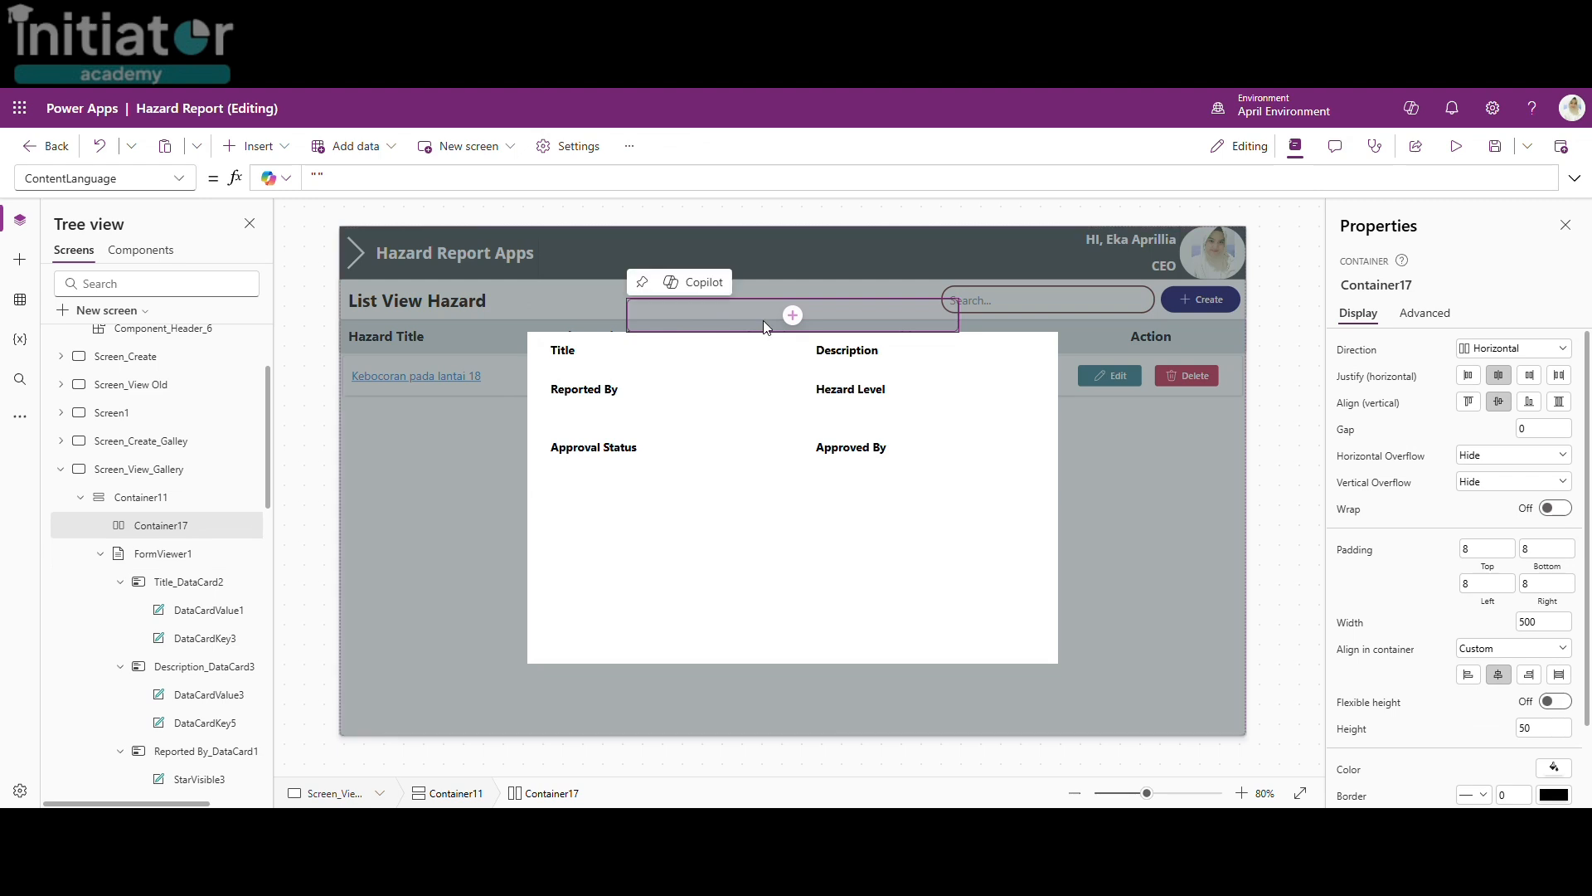
pyautogui.click(1542, 624)
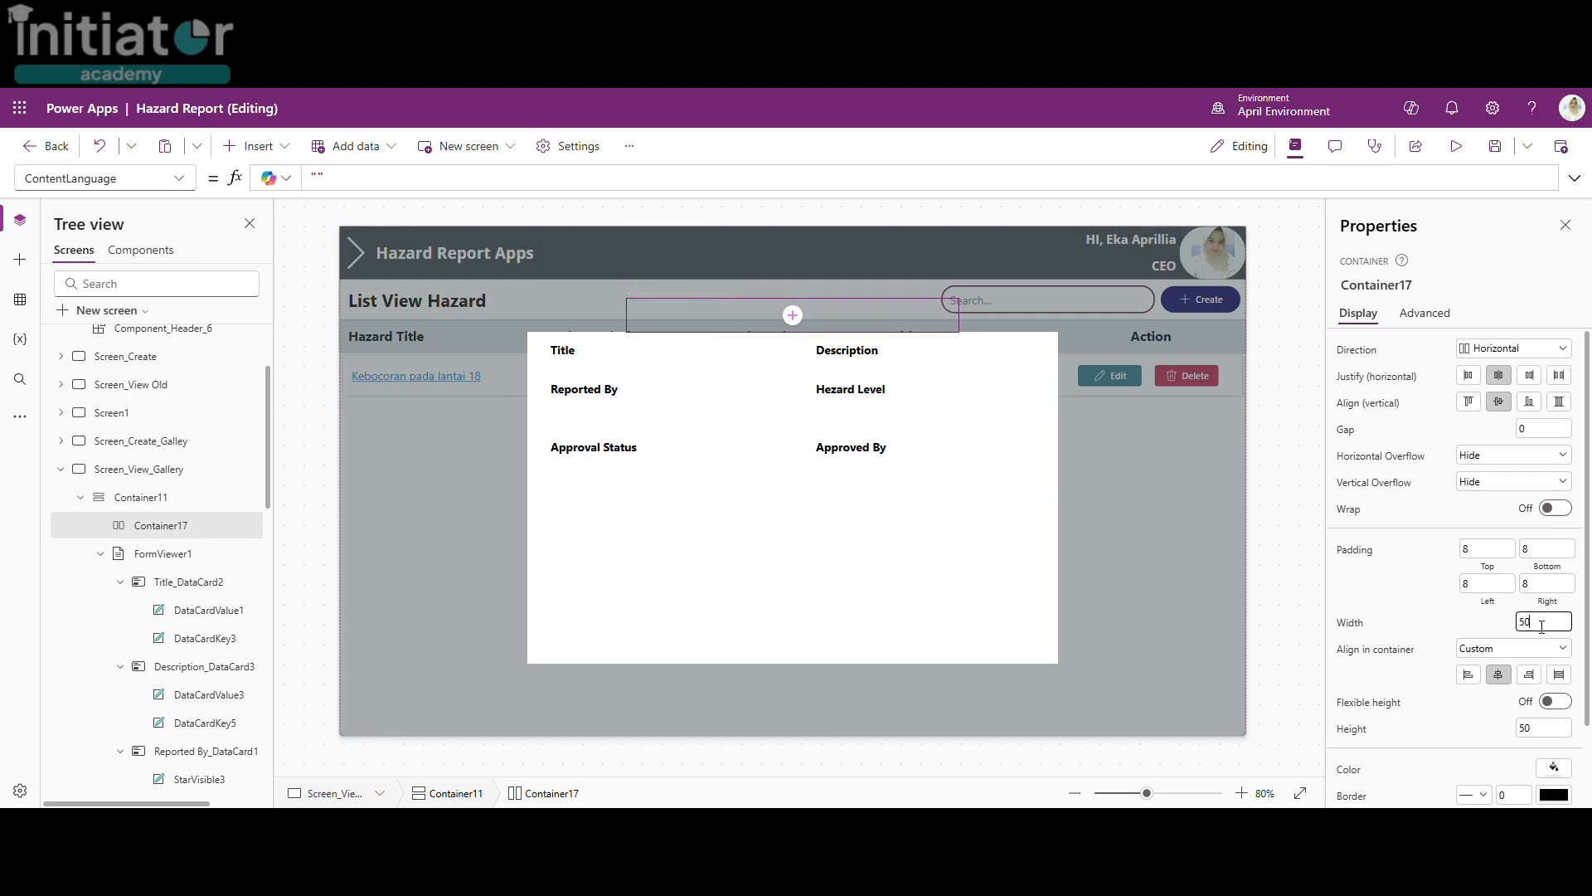
pyautogui.press('BackSpace')
pyautogui.press('BackSpace')
pyautogui.write('800')
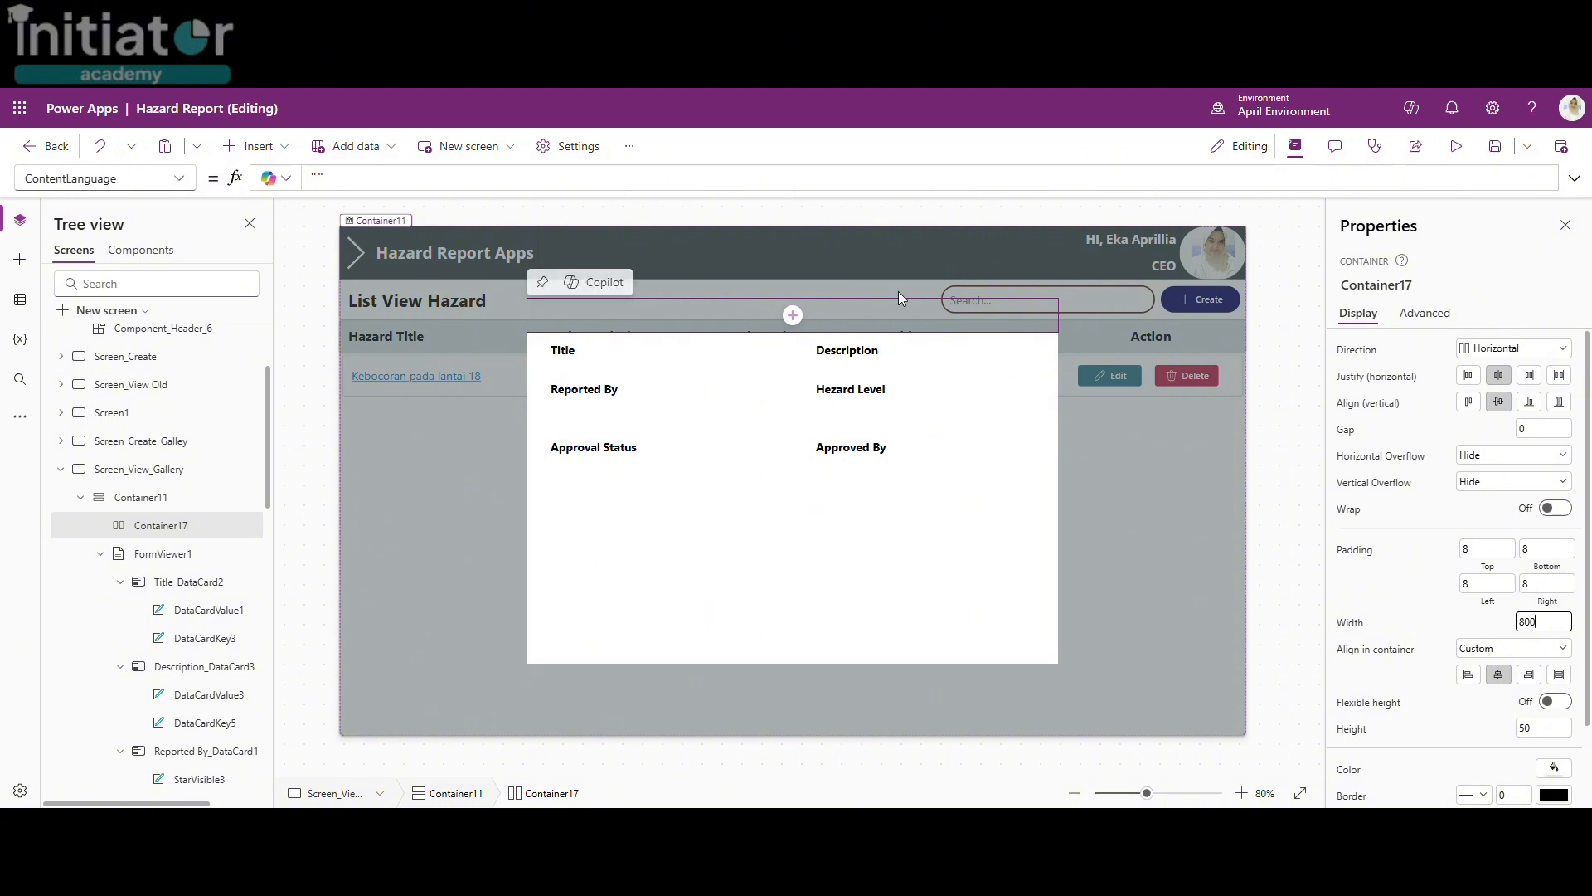
# Step: Fill the header container Container17 with the teal theme color from the first row of theme colors
pyautogui.scroll(-2, 1439, 708)
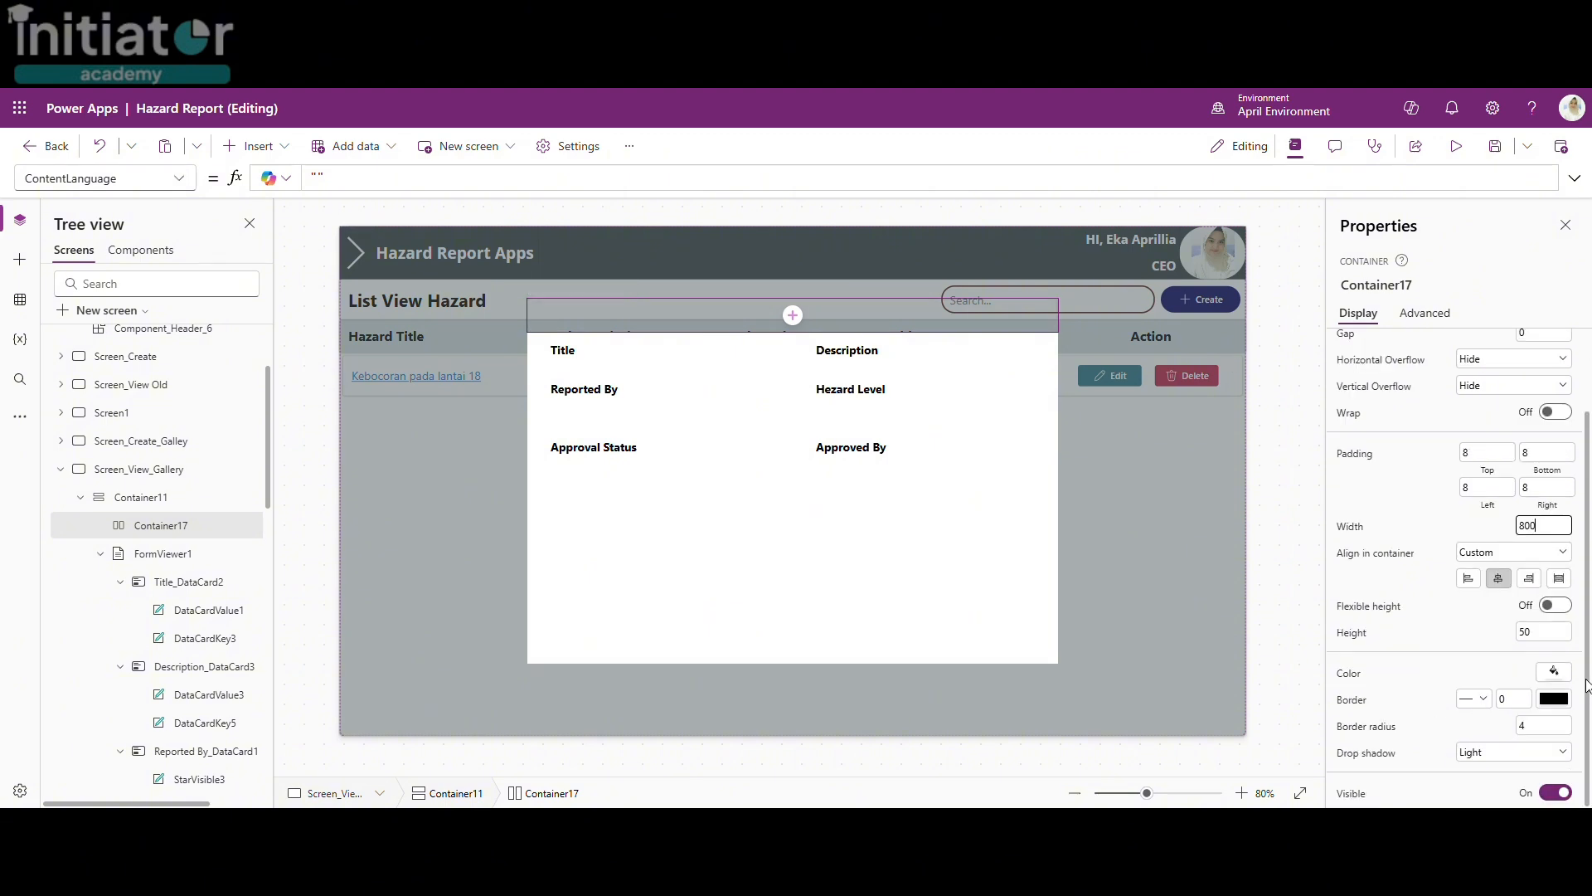
pyautogui.click(1554, 671)
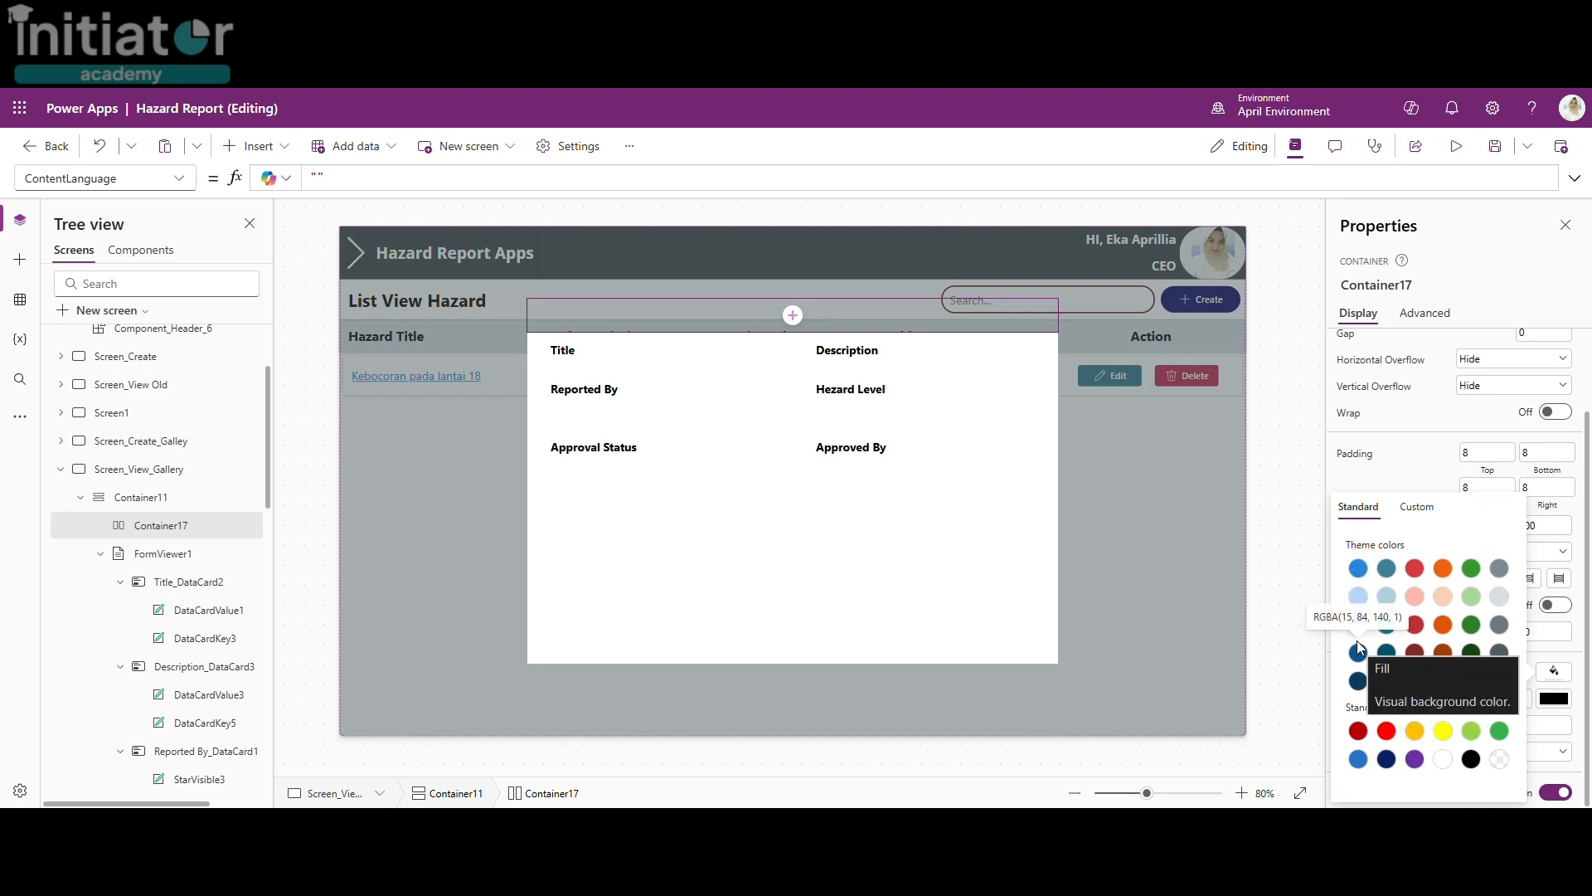
pyautogui.click(1358, 759)
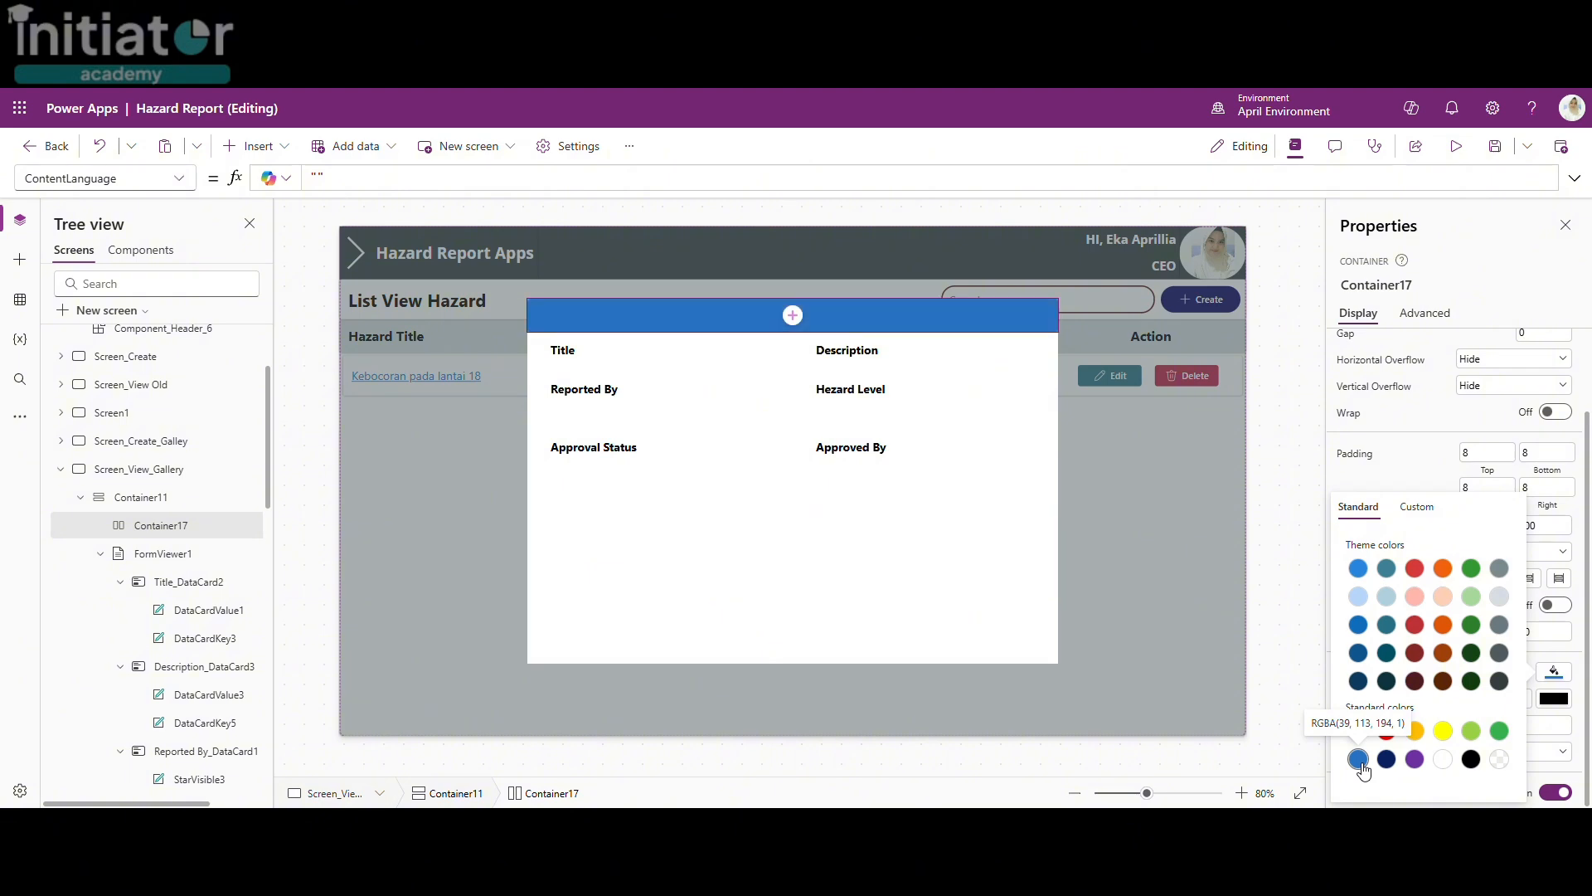
pyautogui.click(1386, 569)
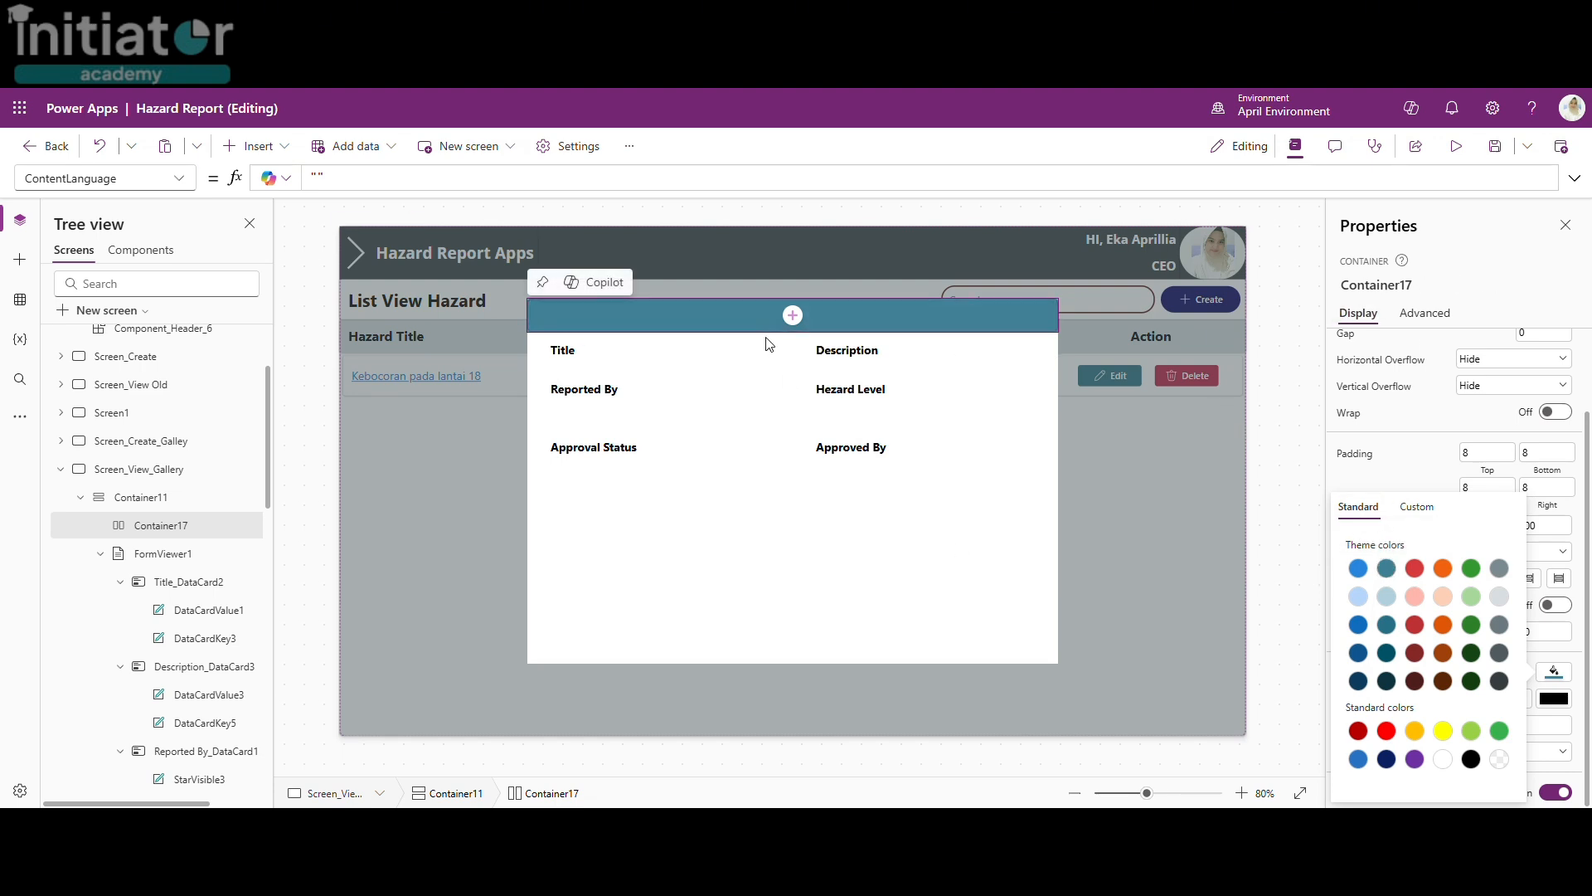
pyautogui.click(735, 327)
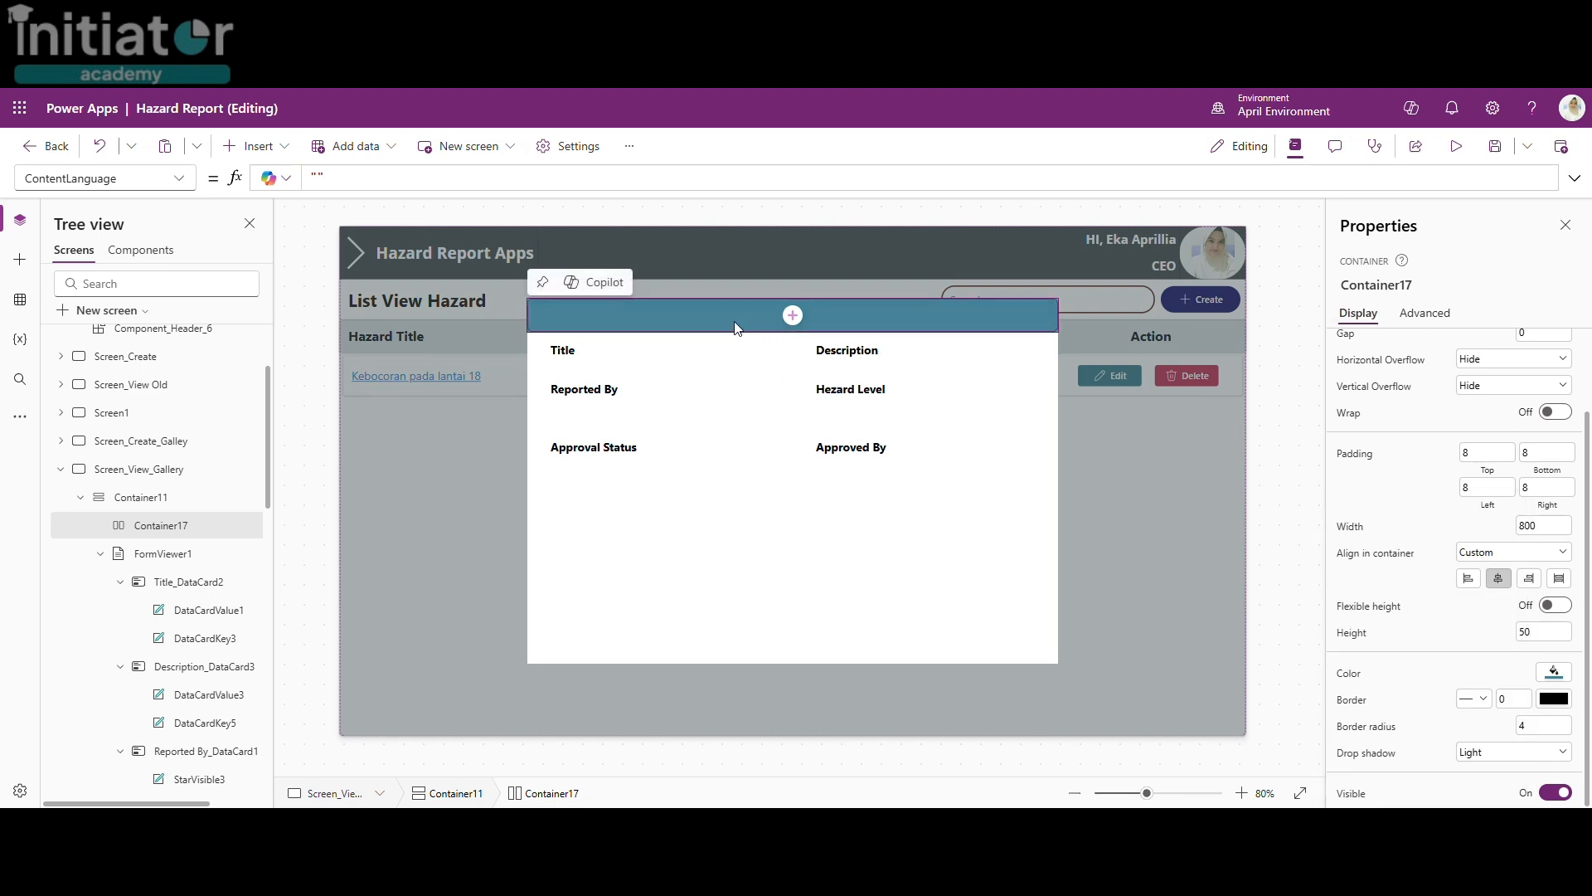
# Step: Insert a text label into the header container and set its text to "Details Hazard"
pyautogui.click(792, 316)
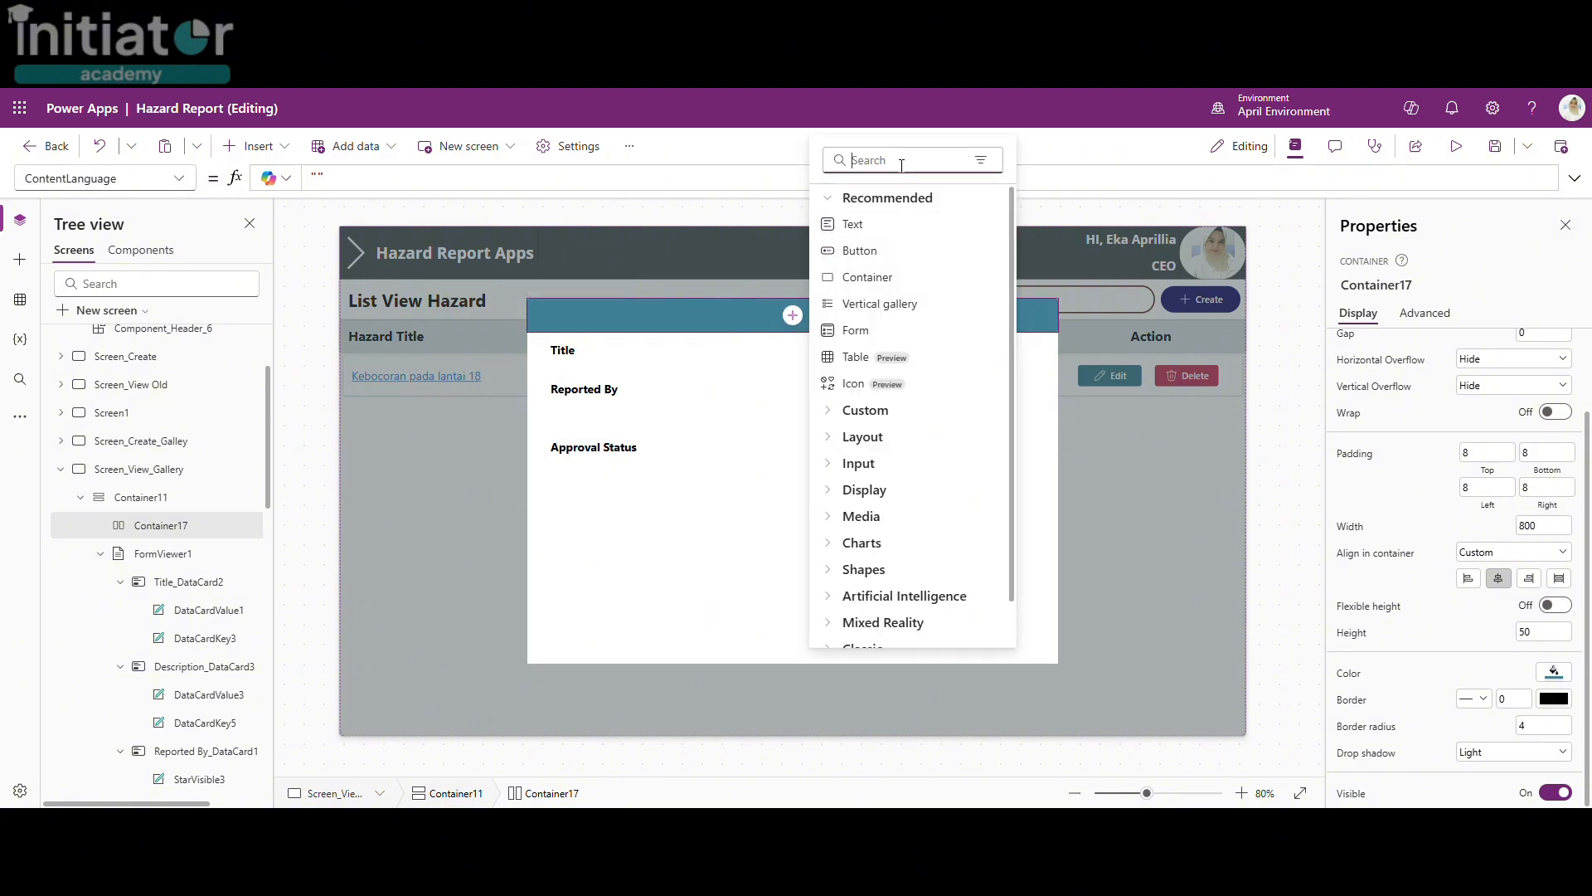
pyautogui.write('lab')
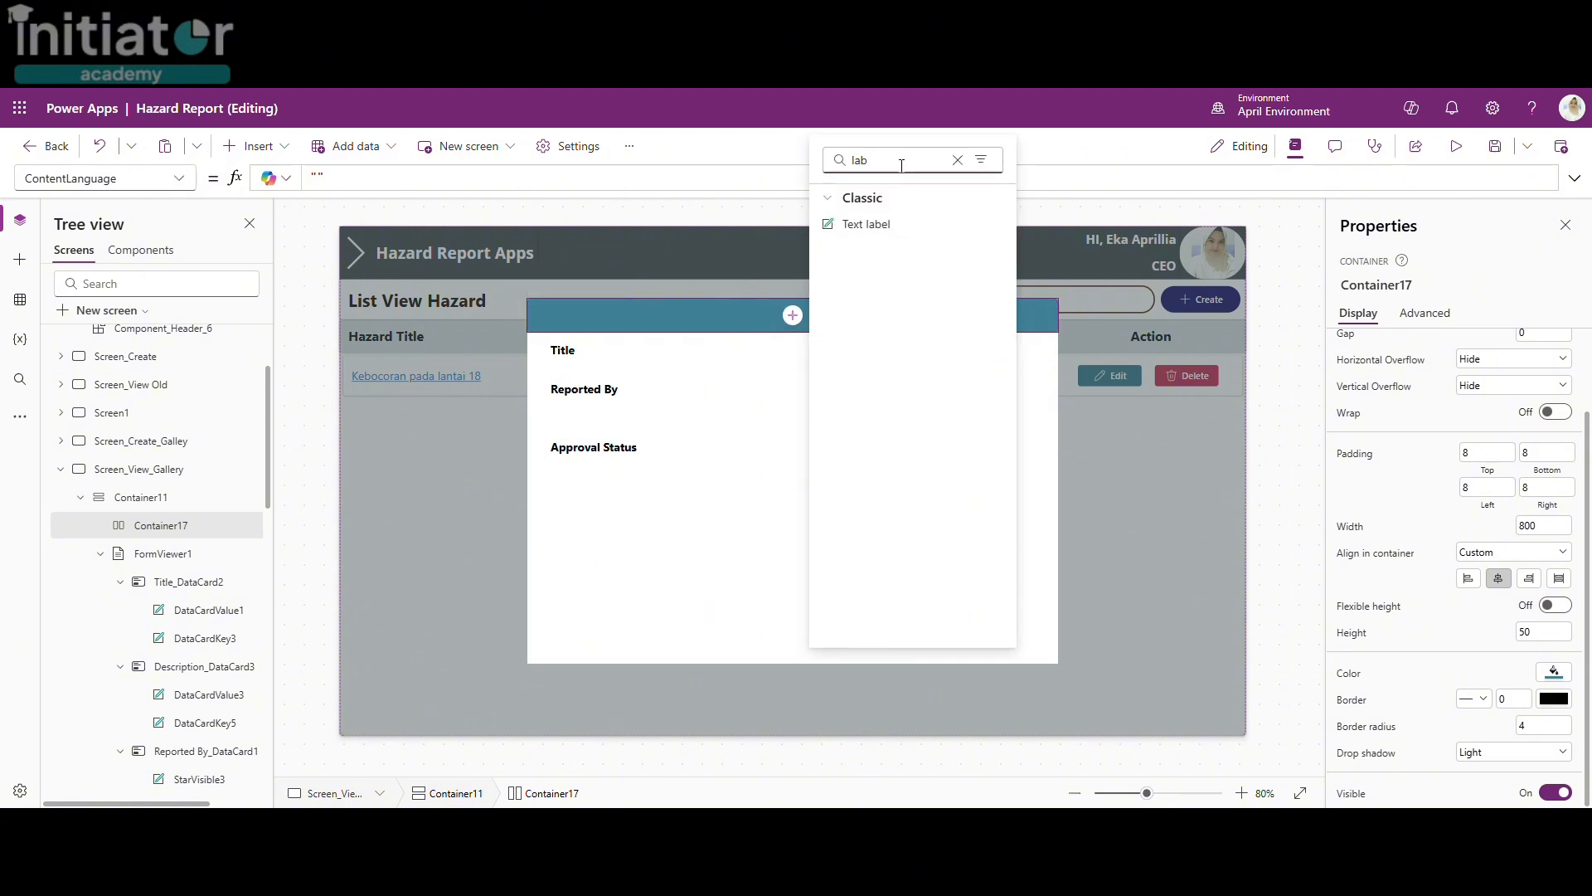
pyautogui.click(876, 223)
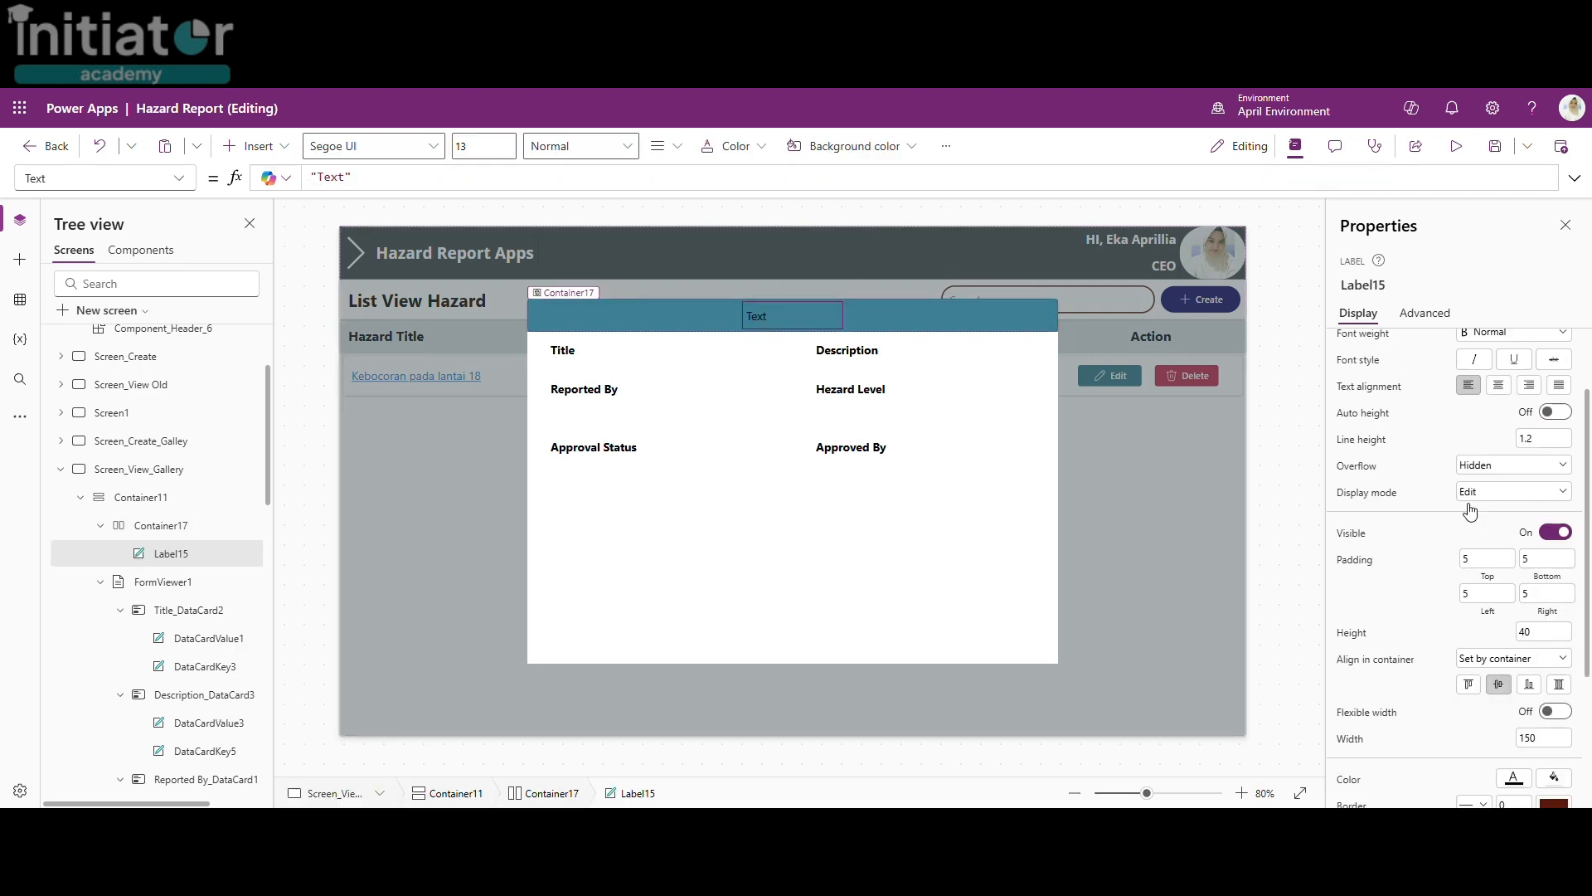
pyautogui.scroll(2, 1410, 491)
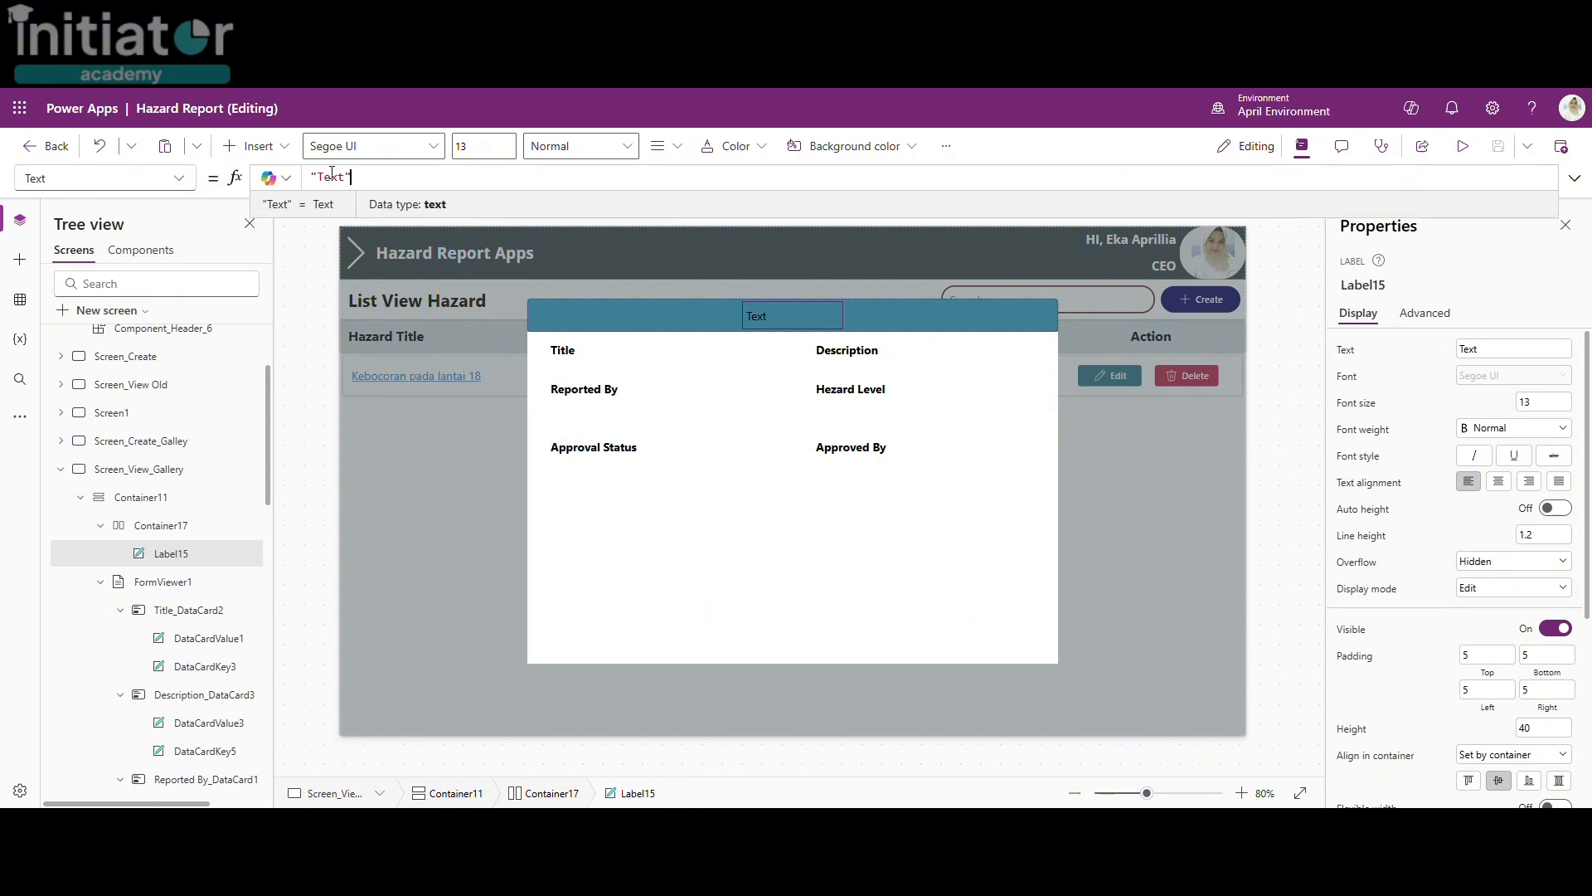
pyautogui.doubleClick(332, 174)
pyautogui.write('F')
pyautogui.write('etails ')
pyautogui.write('Hazard')
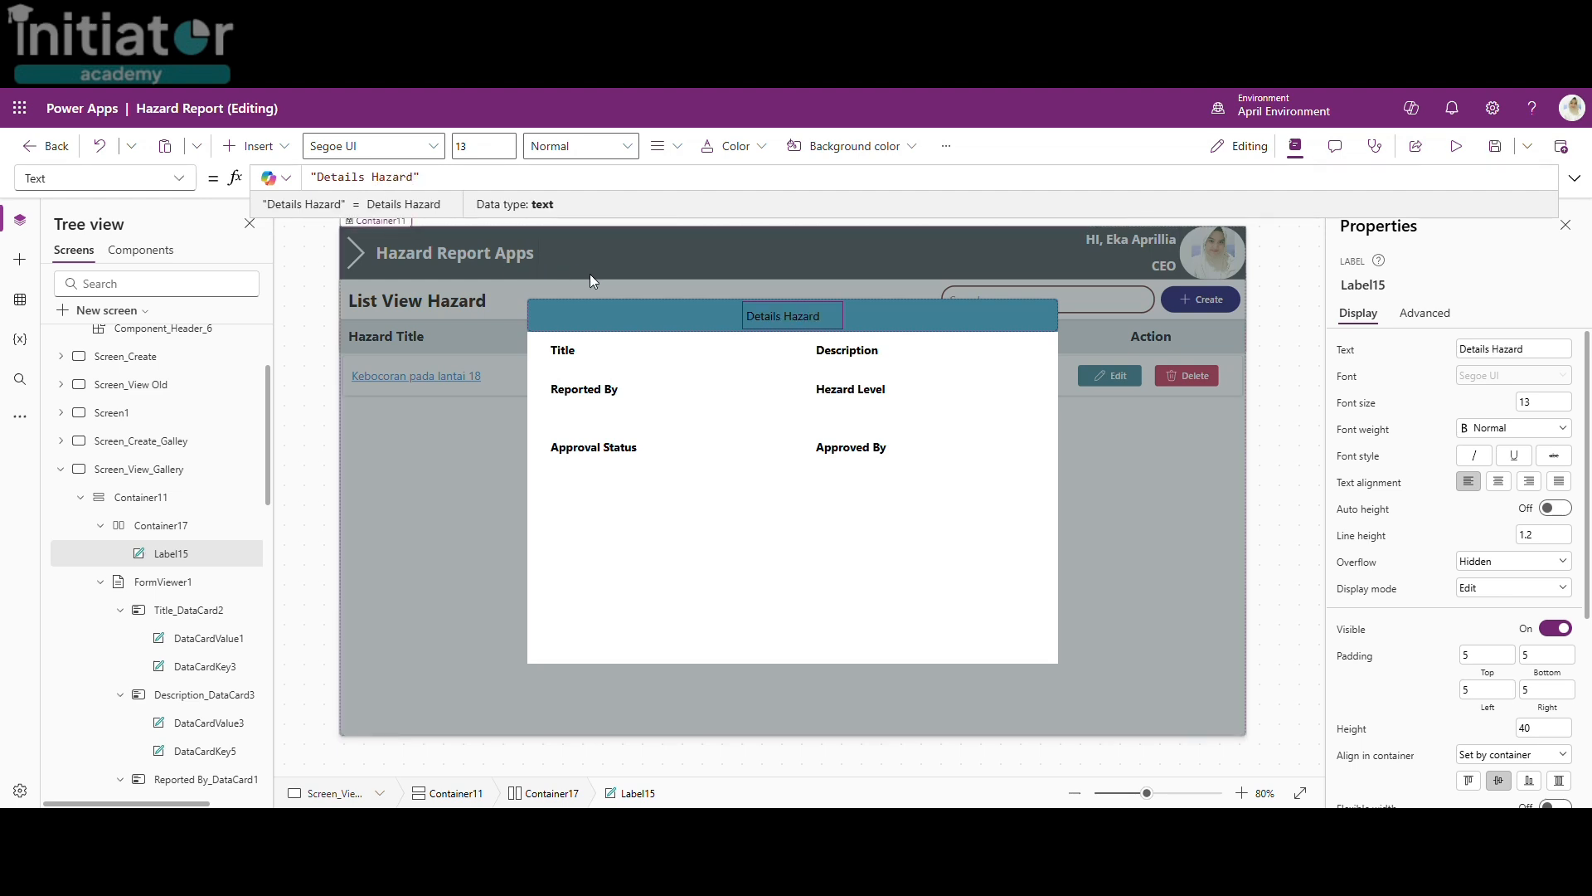
# Step: Format the Details Hazard label as bold with font size 15 and white text
pyautogui.click(1509, 428)
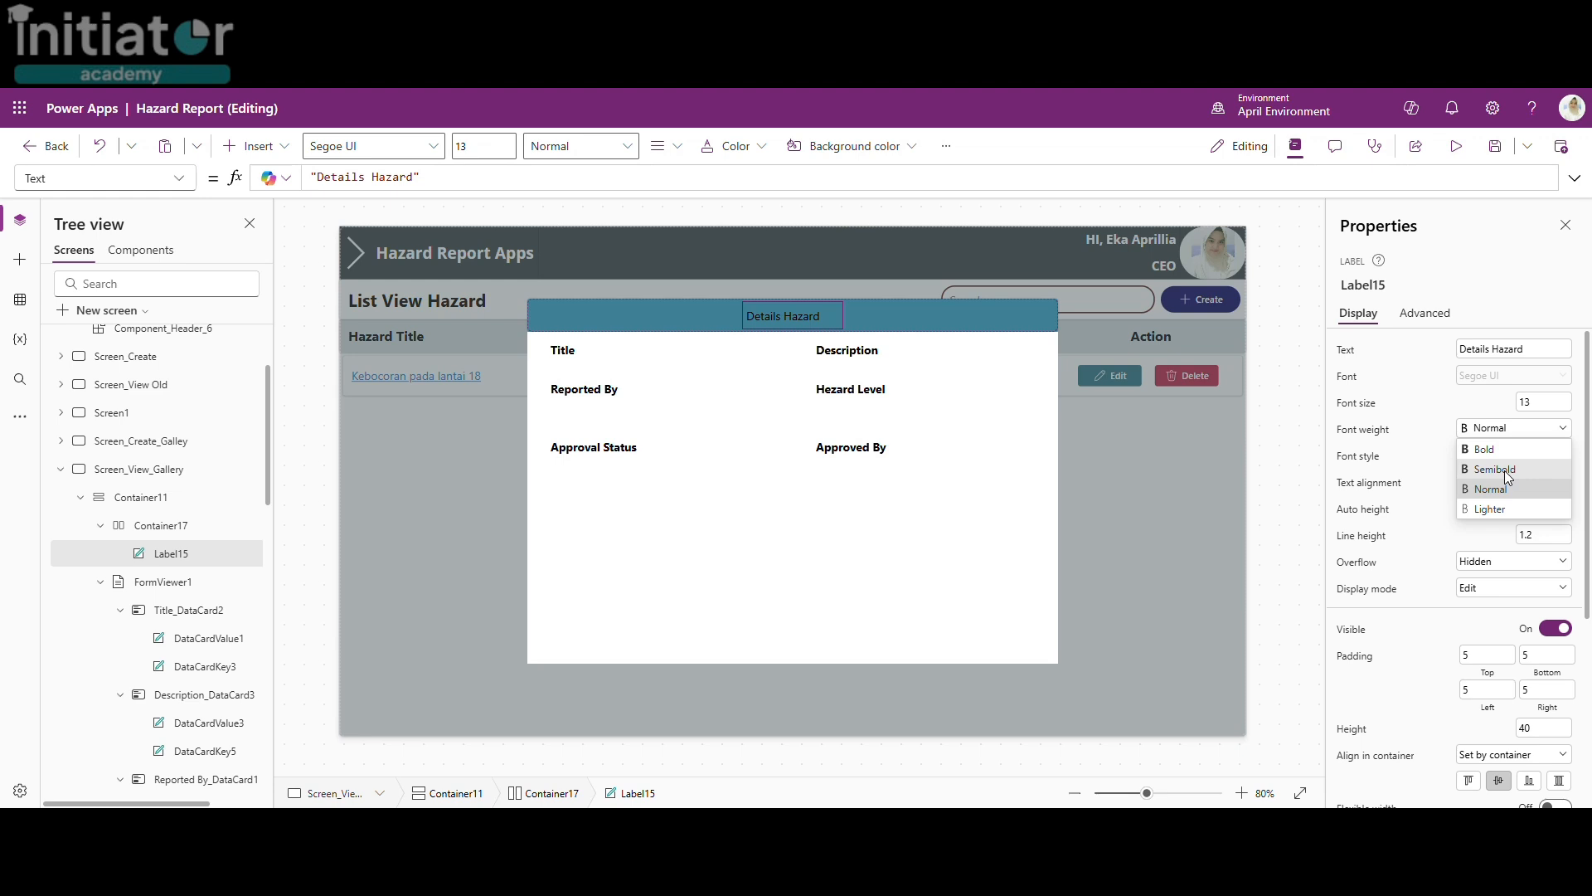
pyautogui.click(1507, 471)
pyautogui.click(1497, 428)
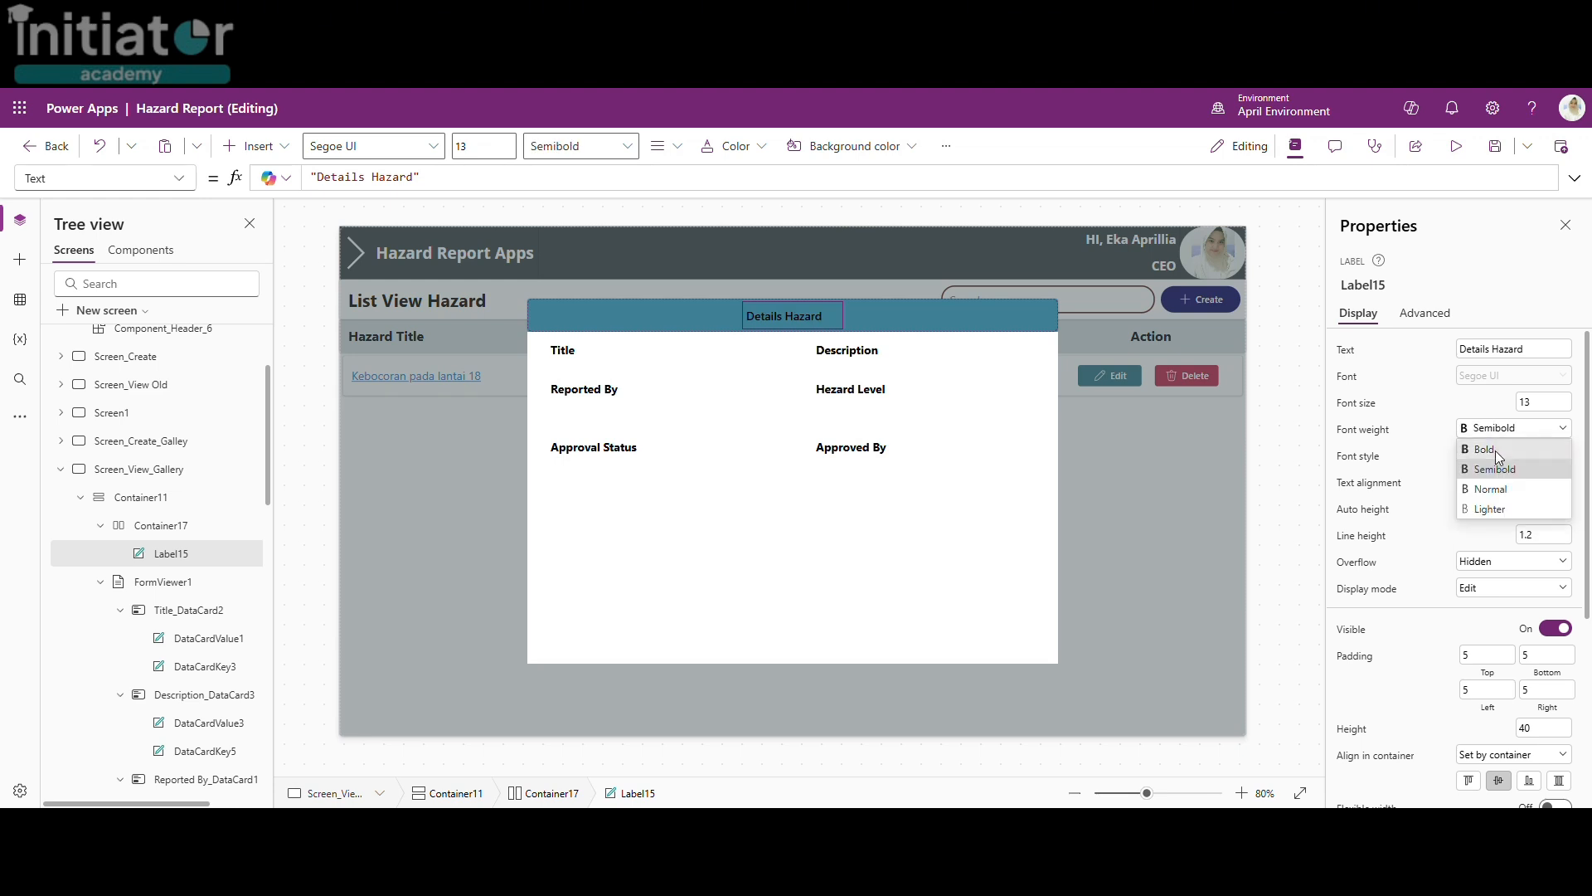
pyautogui.click(1496, 450)
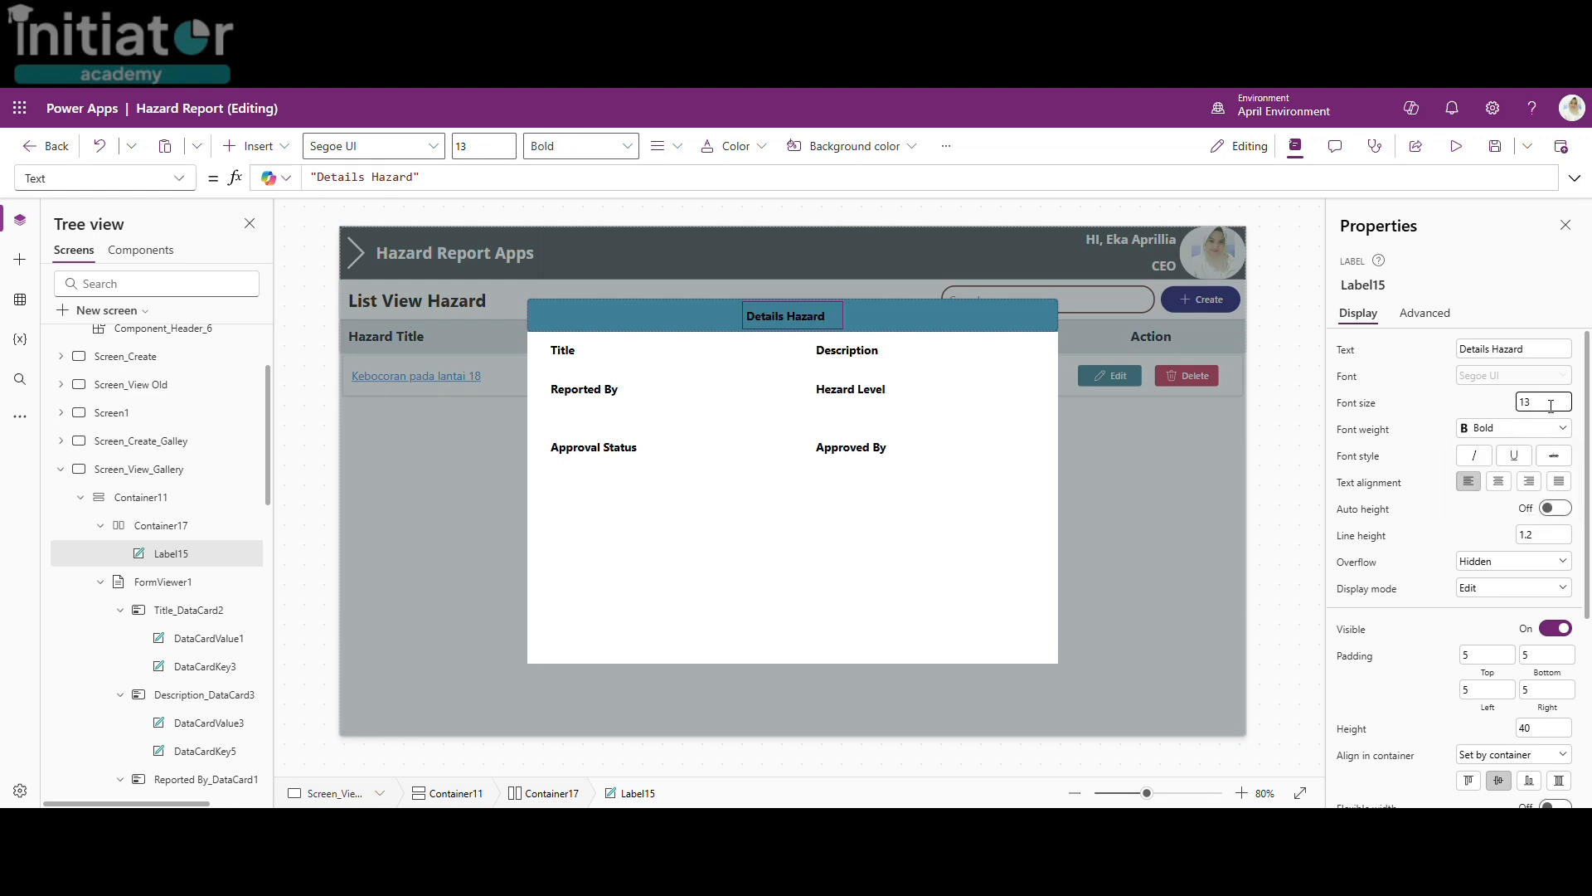
pyautogui.press('BackSpace')
pyautogui.press('BackSpace')
pyautogui.write('15')
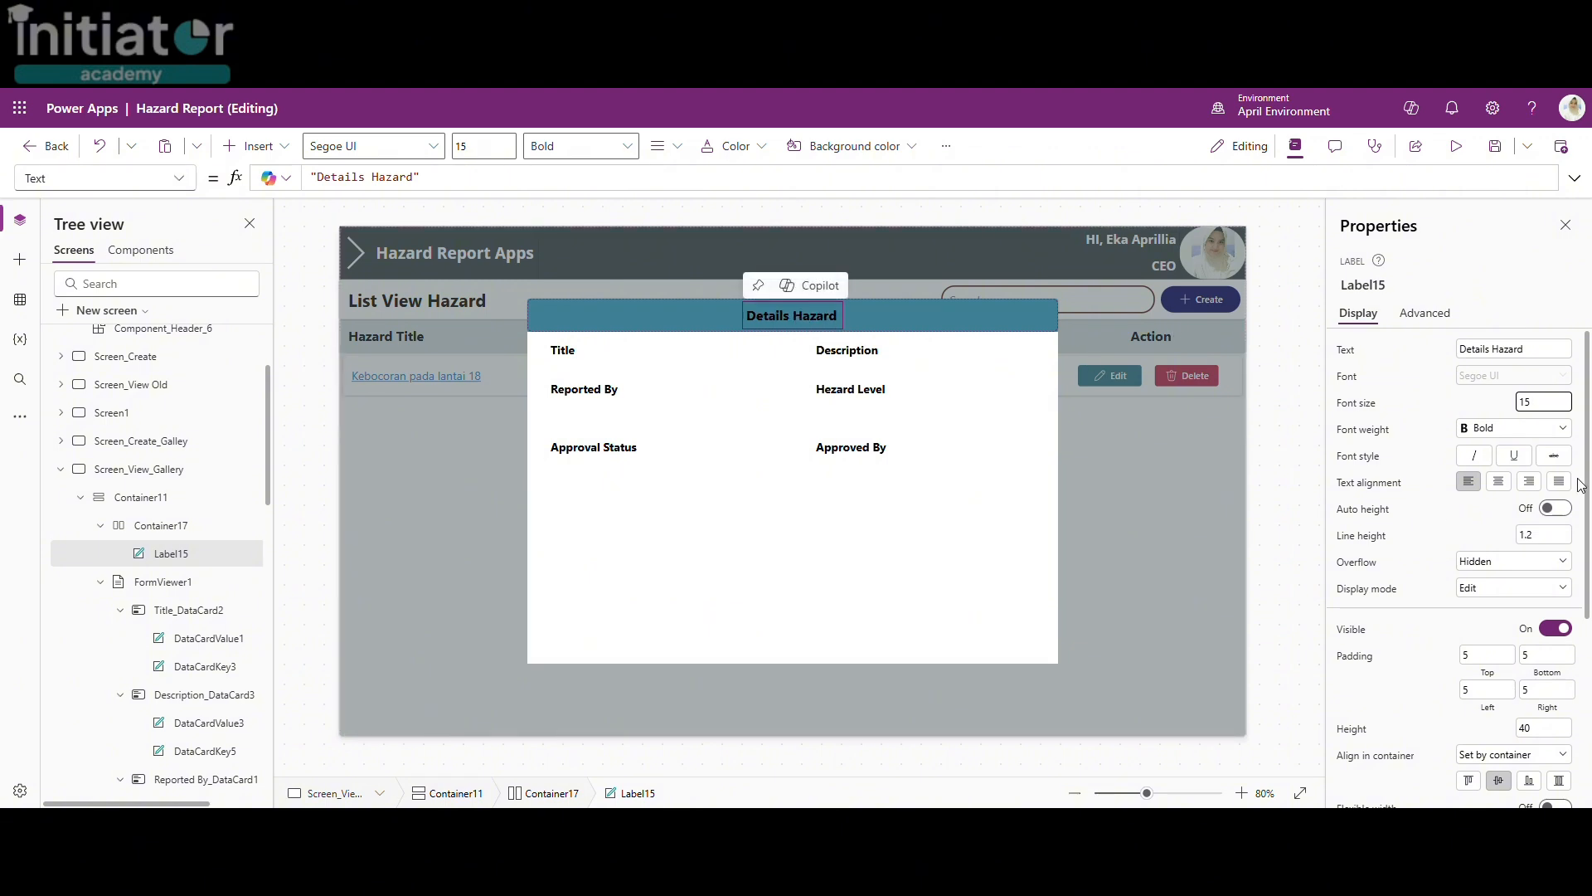
pyautogui.scroll(-3, 1508, 648)
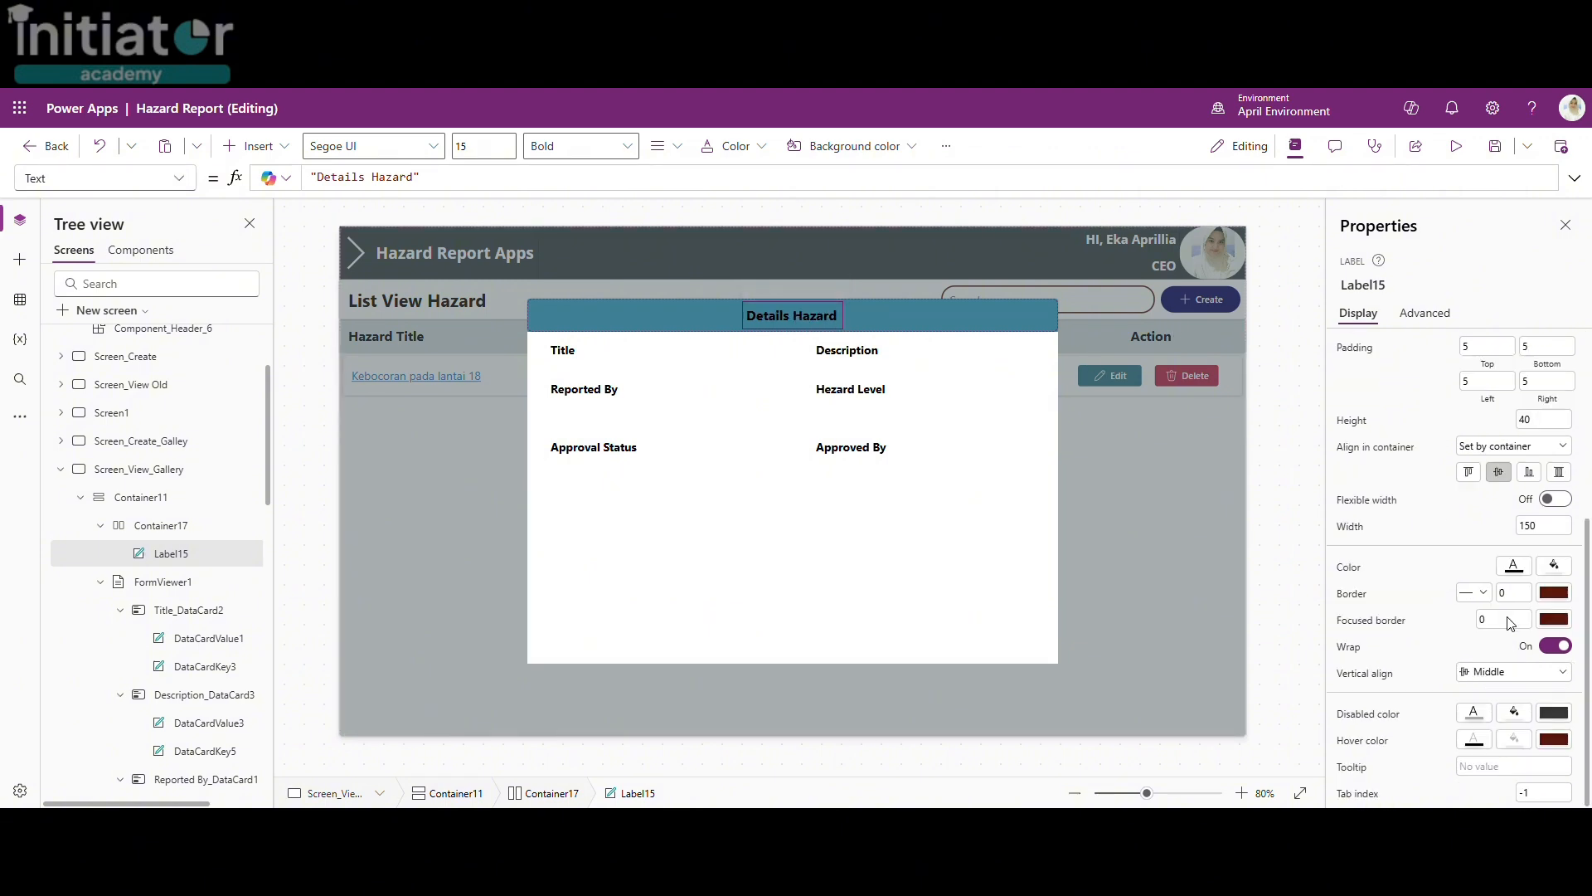
pyautogui.click(1515, 569)
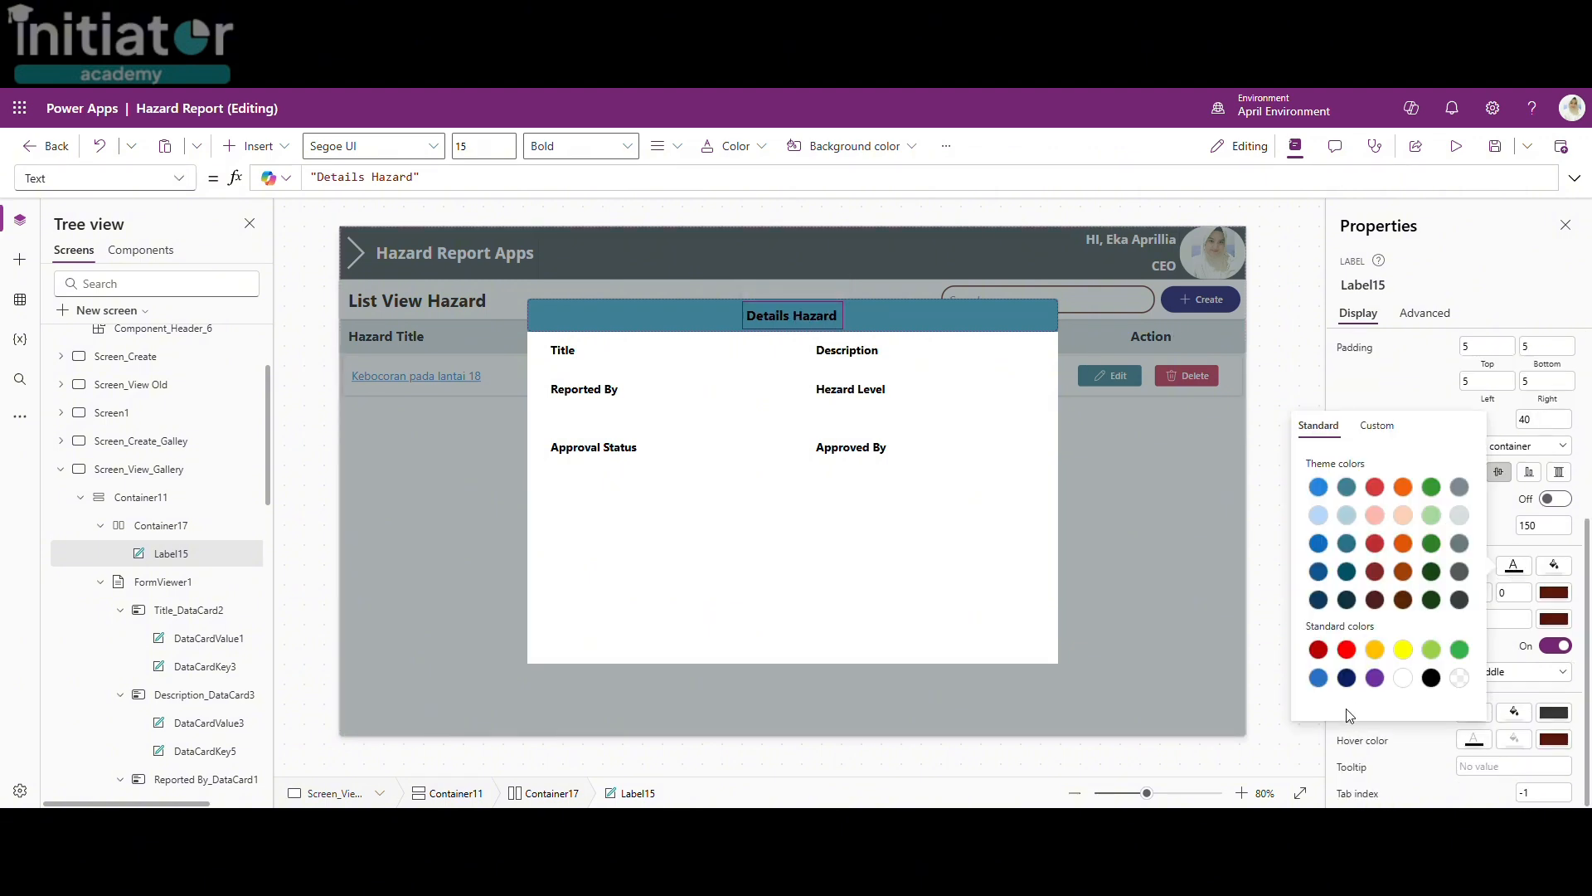
pyautogui.click(1405, 685)
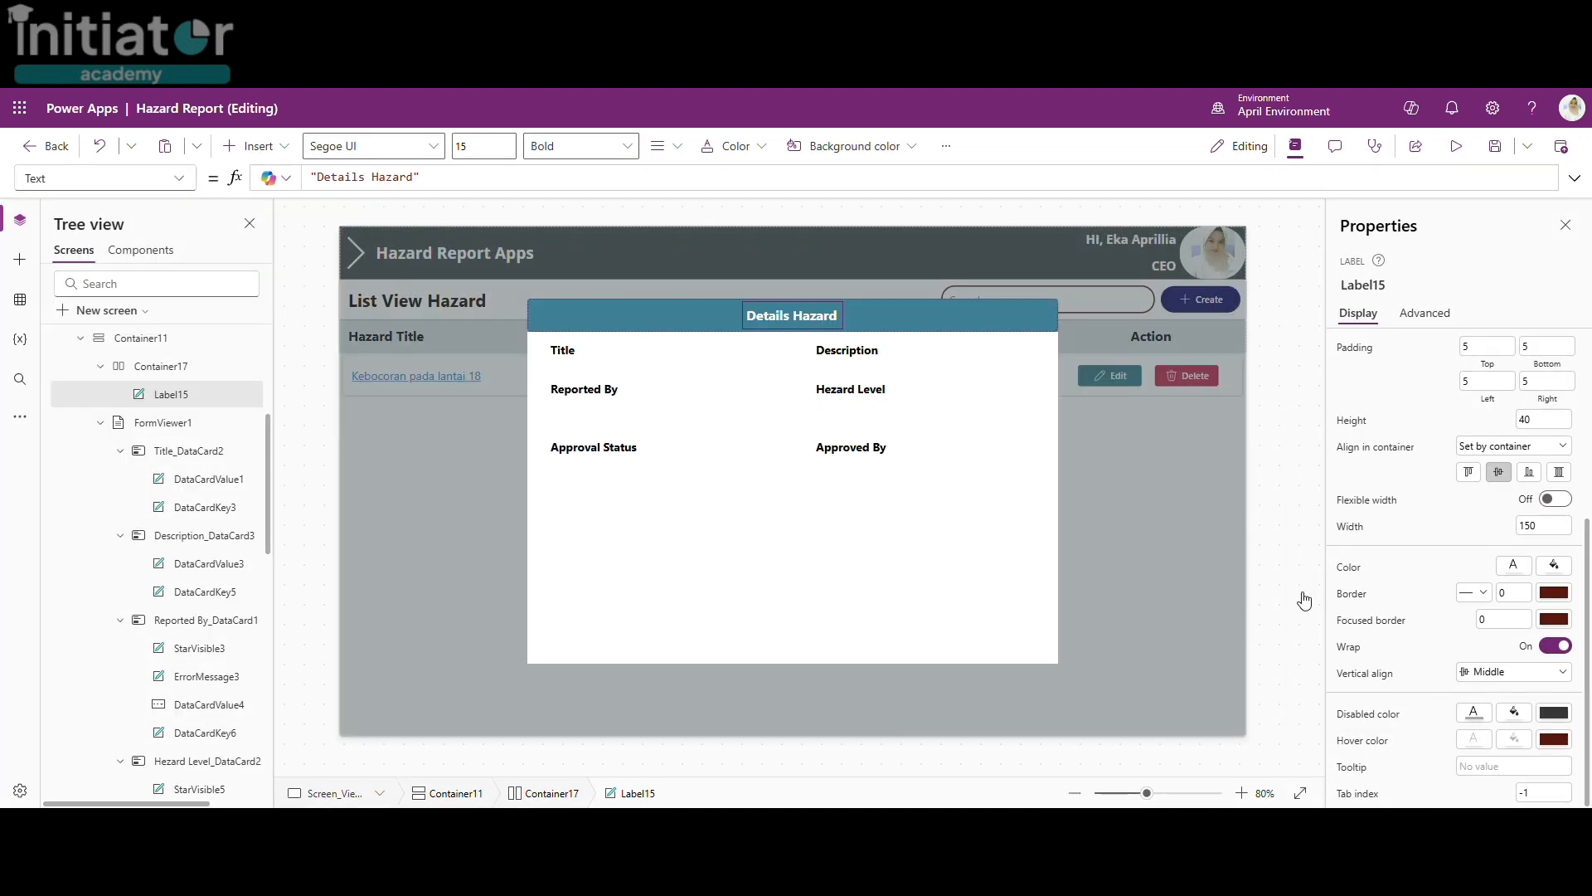
# Step: Enable flexible width on the Details Hazard label and center its text
pyautogui.click(974, 329)
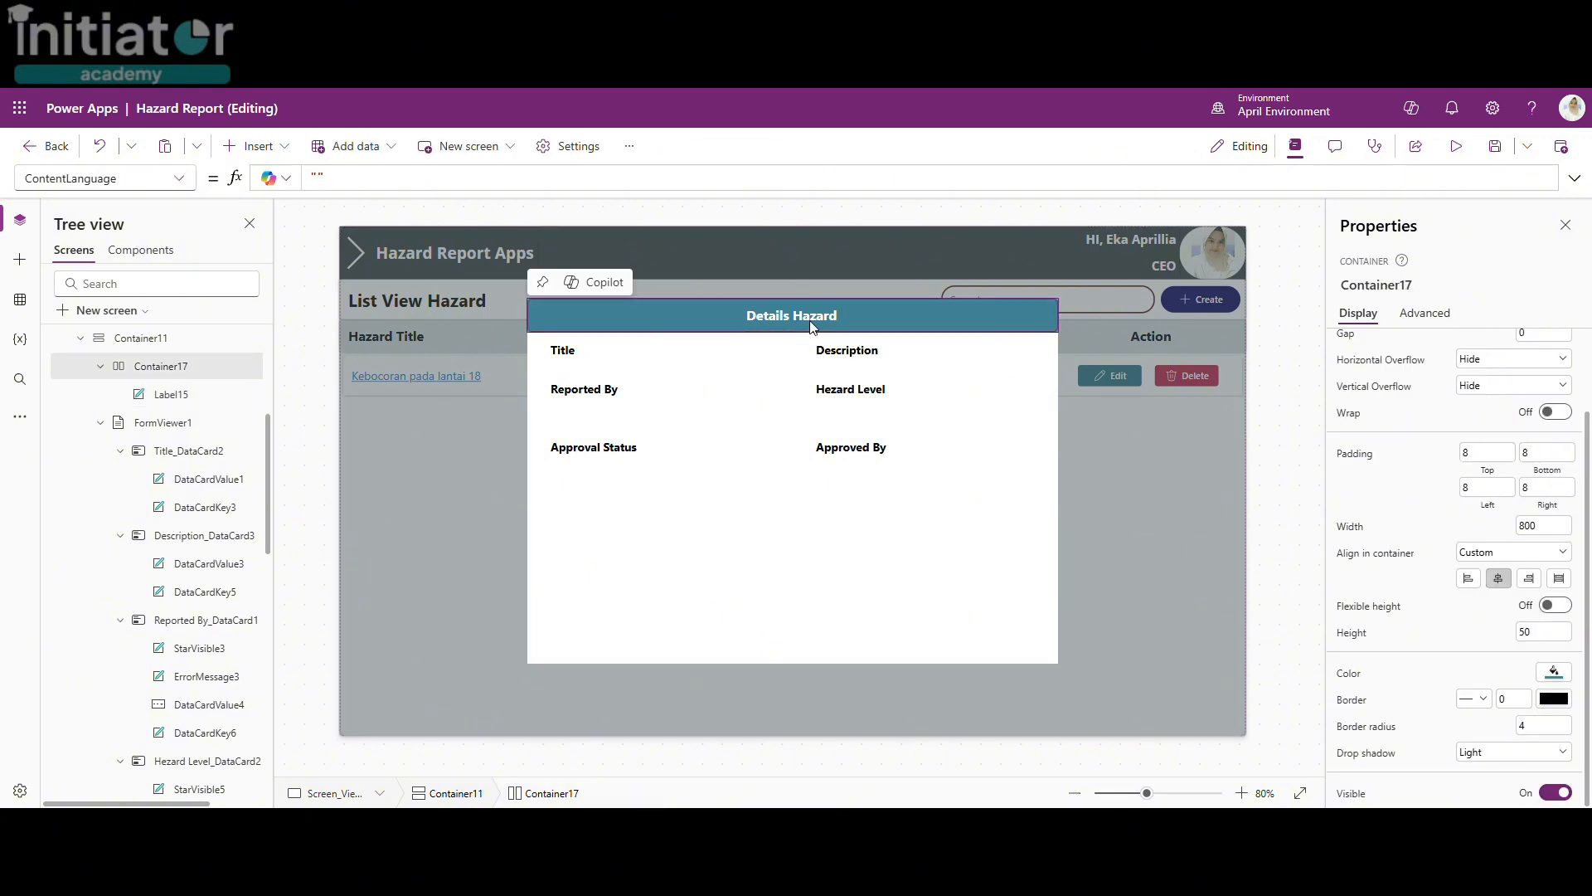
pyautogui.click(838, 324)
pyautogui.click(889, 326)
pyautogui.click(761, 312)
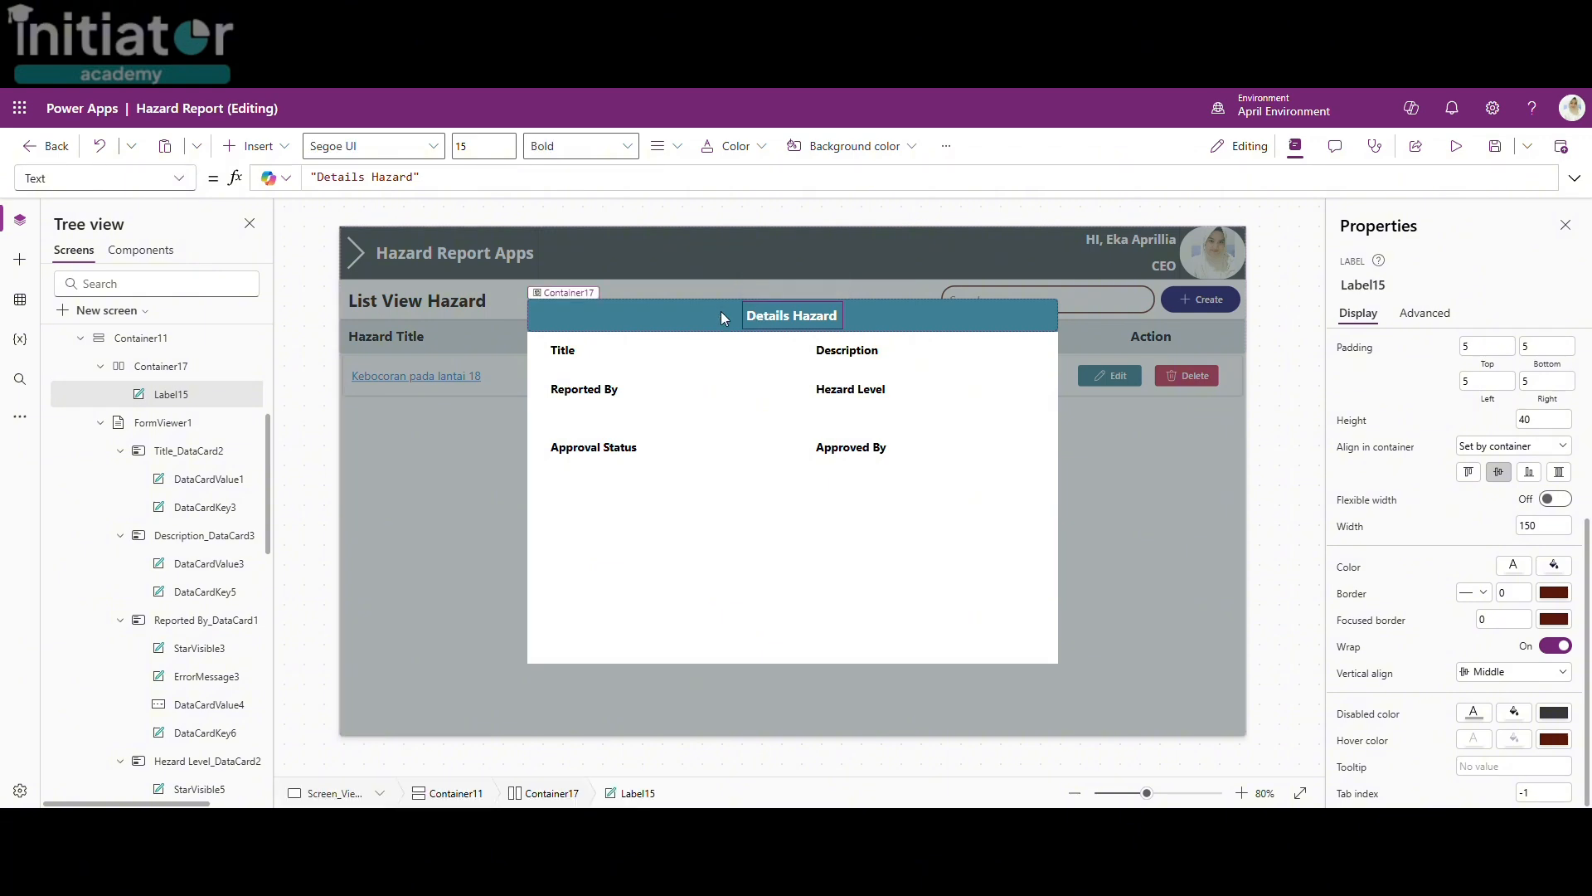
pyautogui.scroll(2, 1497, 601)
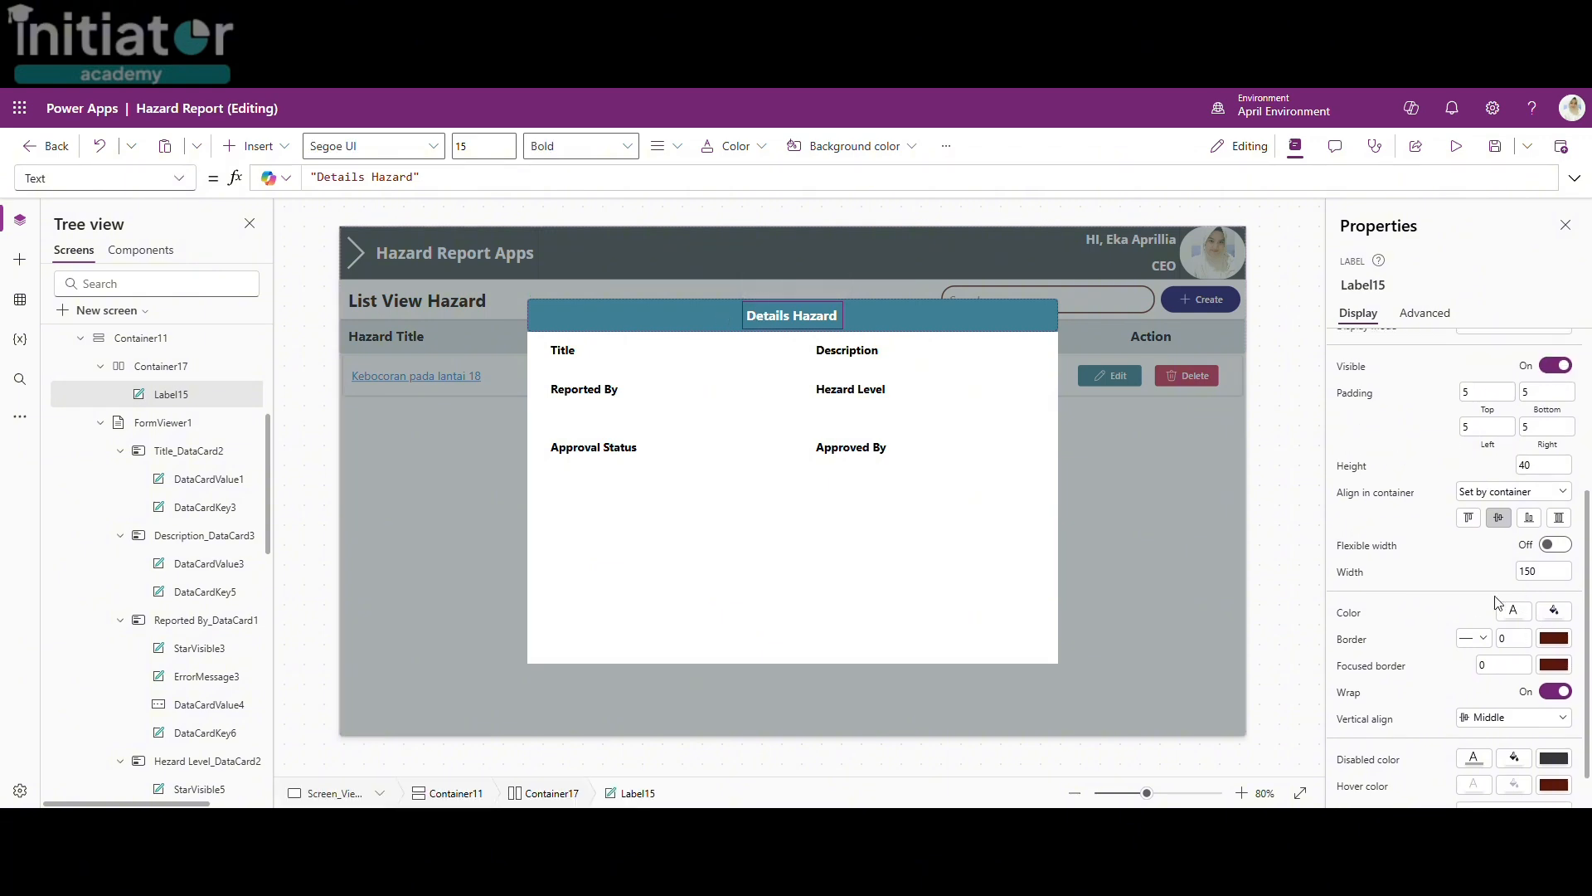
pyautogui.click(1562, 549)
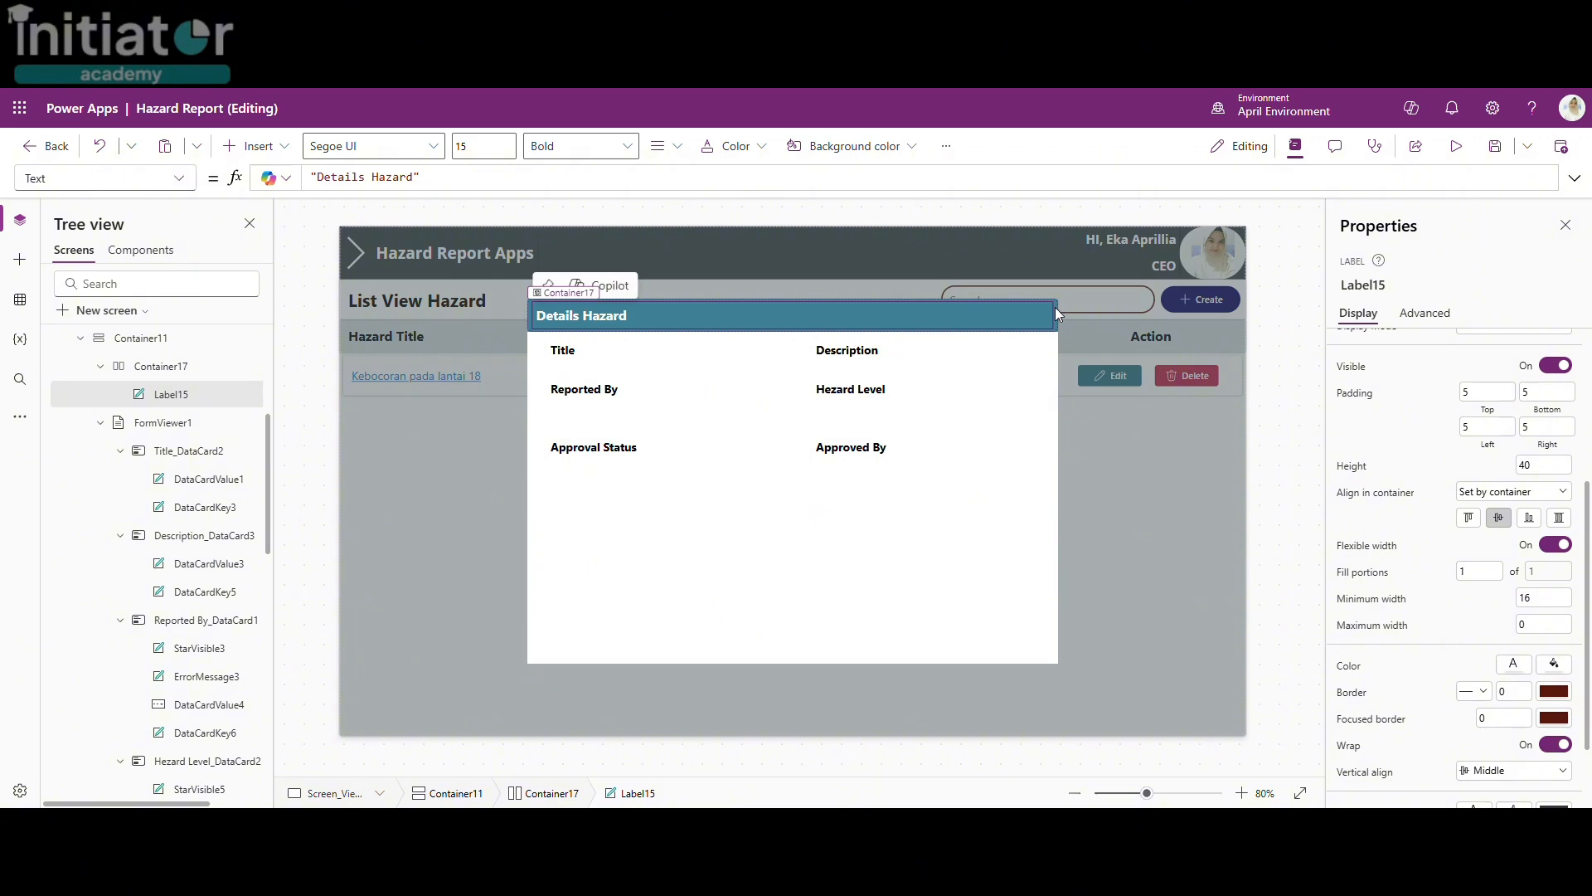
pyautogui.scroll(2, 1470, 490)
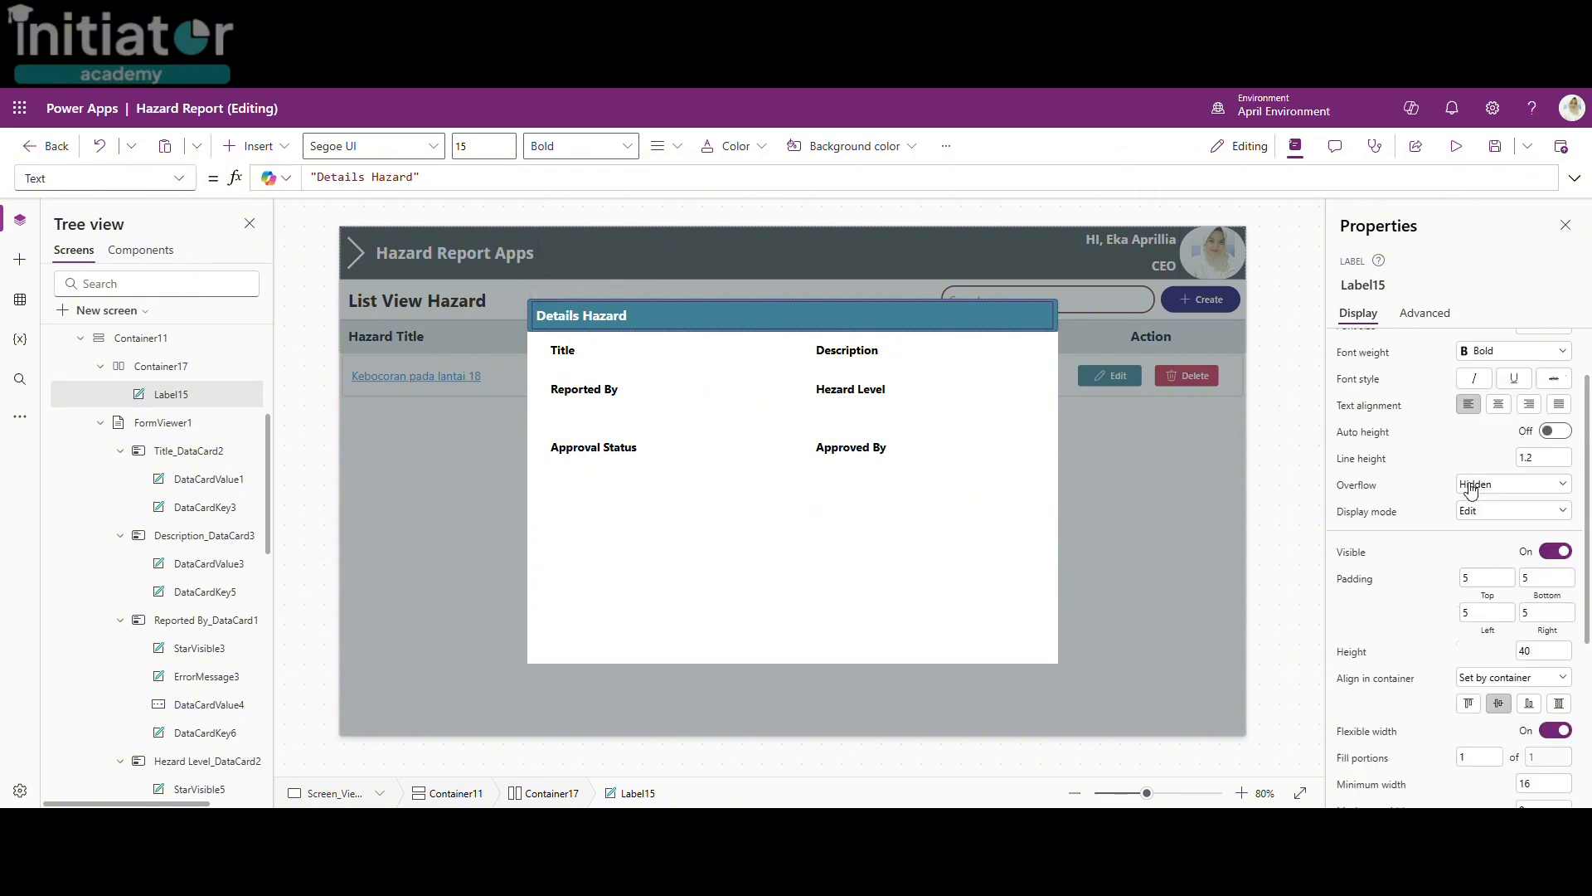
pyautogui.scroll(1, 1470, 489)
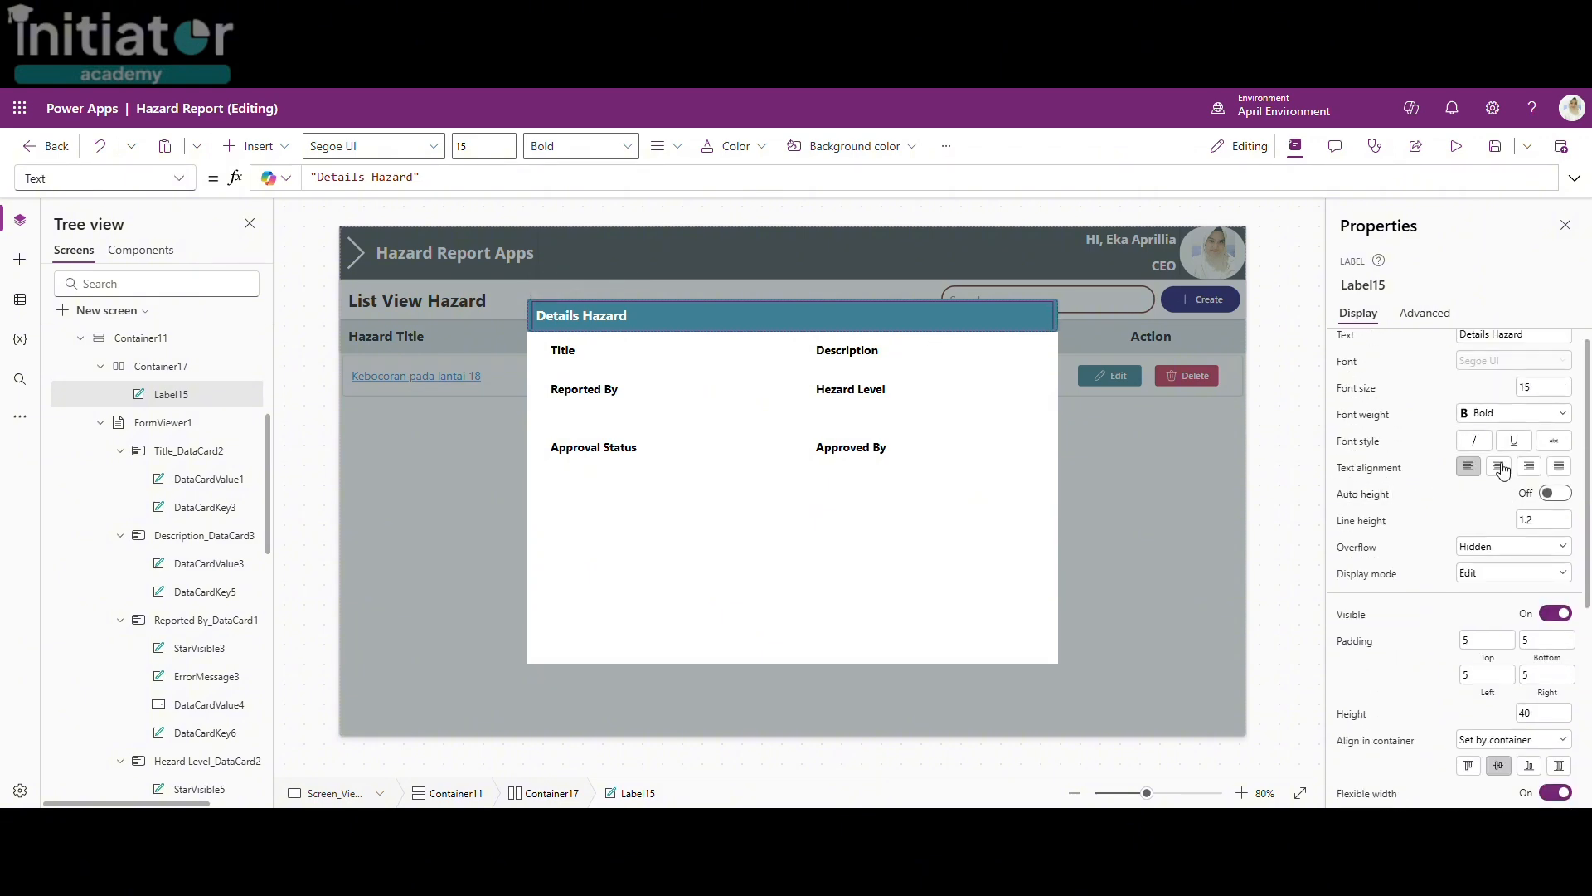
pyautogui.click(1500, 467)
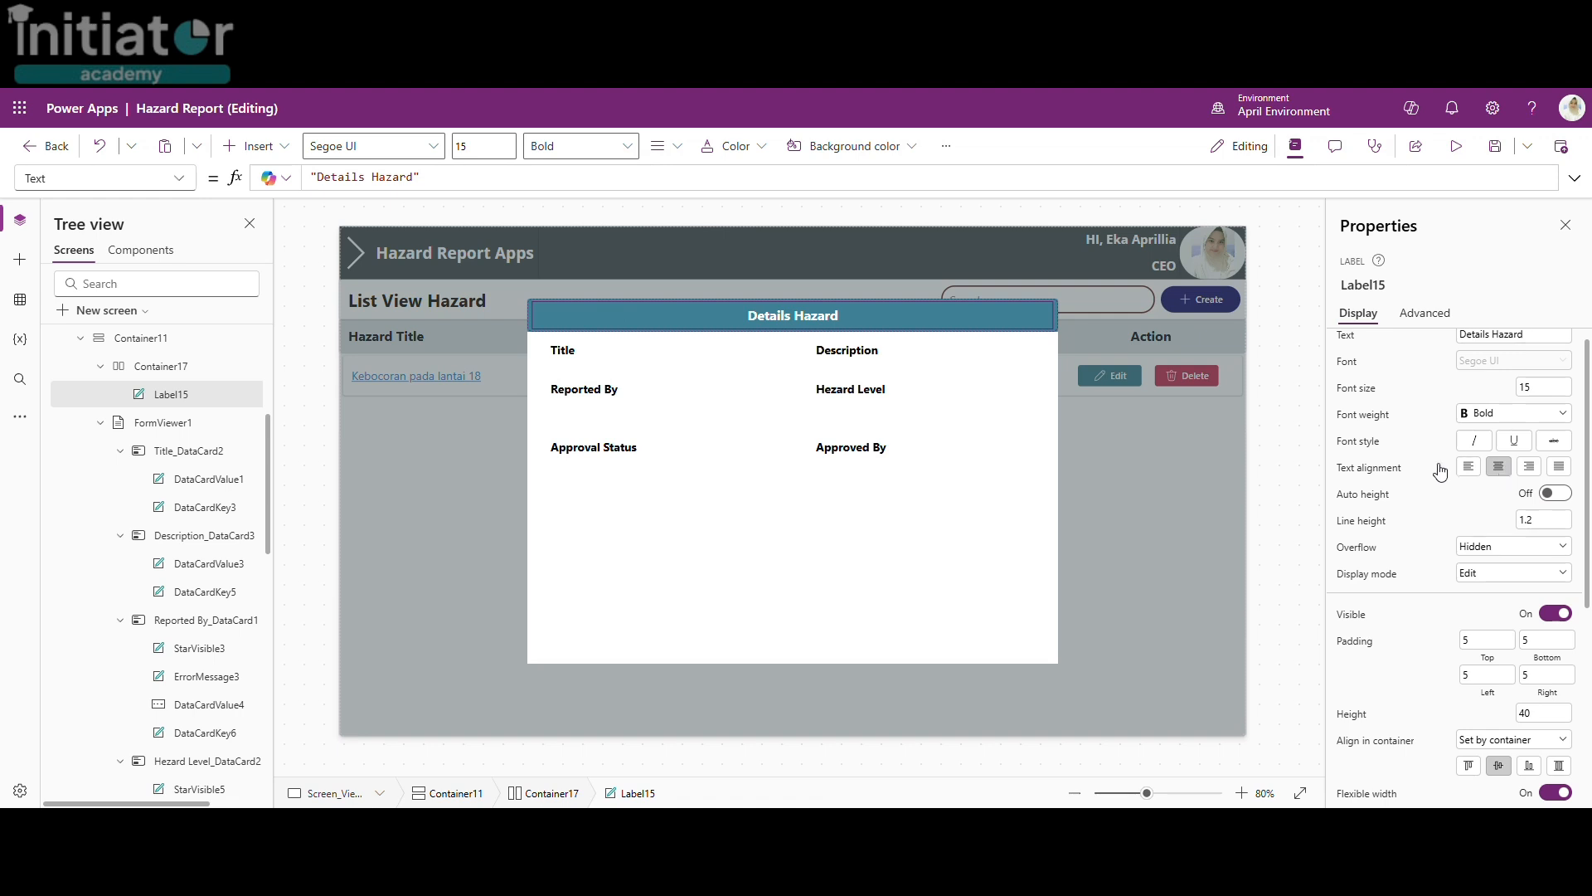
# Step: Insert a Cancel icon into the Details Hazard header container, Container17
pyautogui.click(1055, 325)
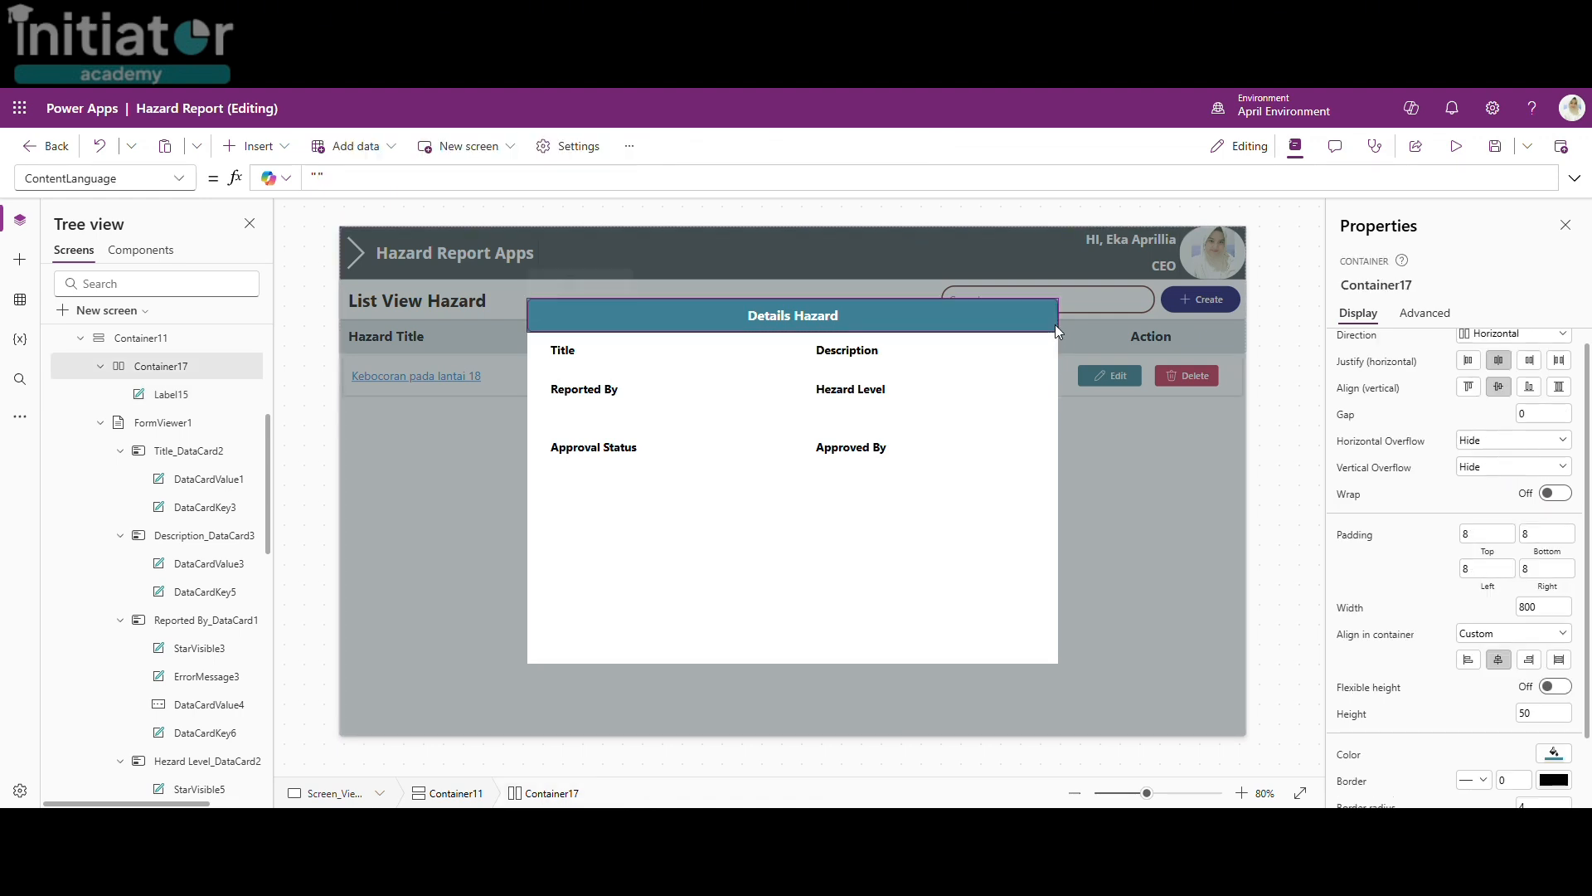
pyautogui.click(253, 146)
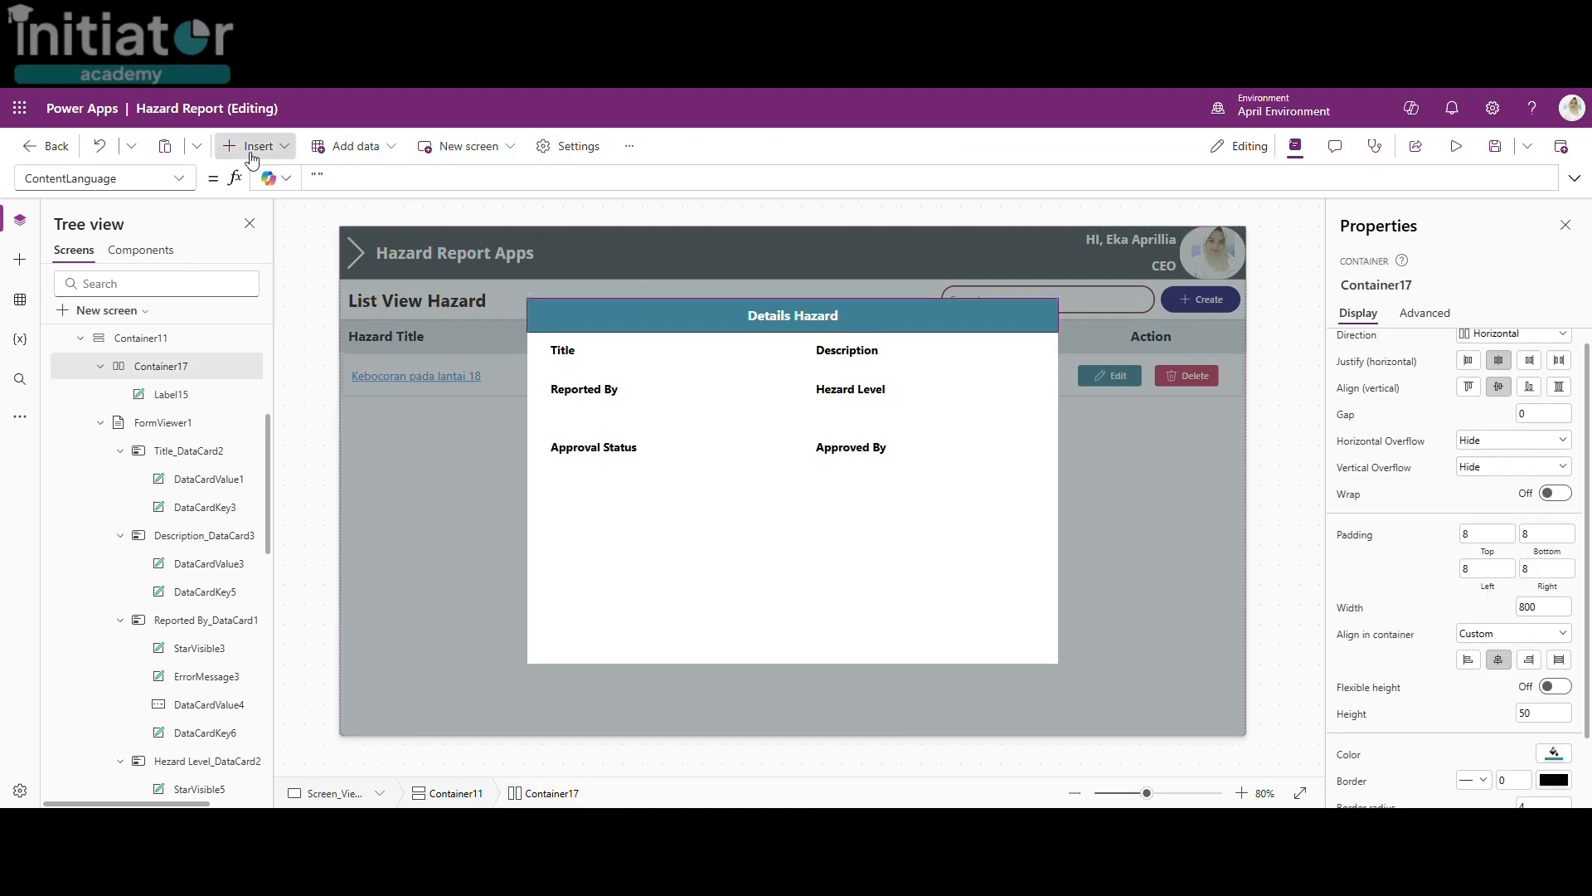
pyautogui.write('cancl')
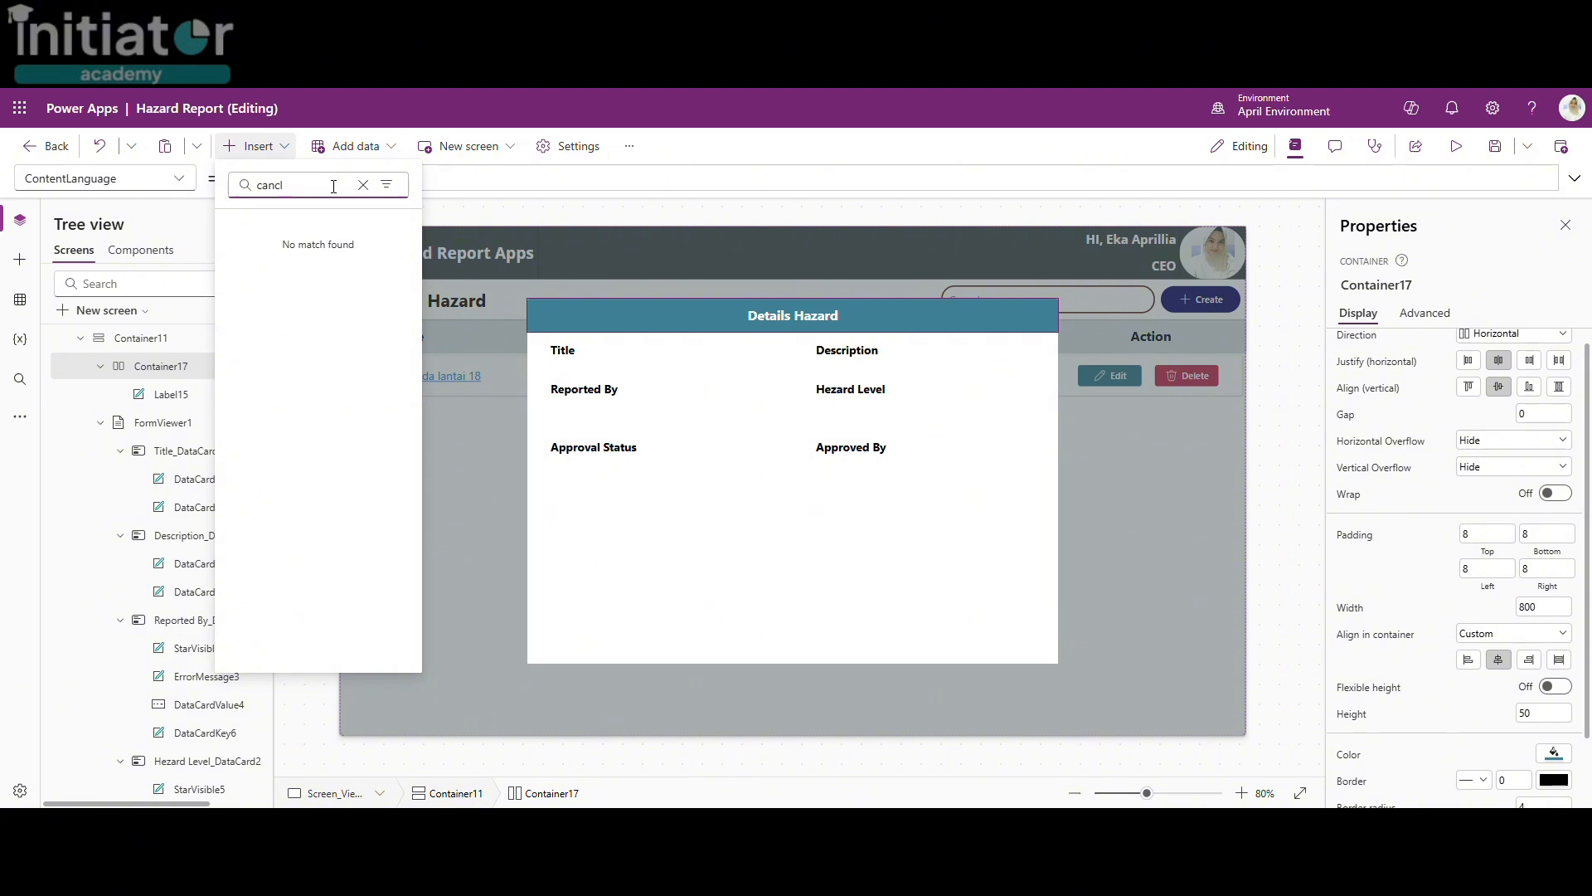
pyautogui.press('BackSpace')
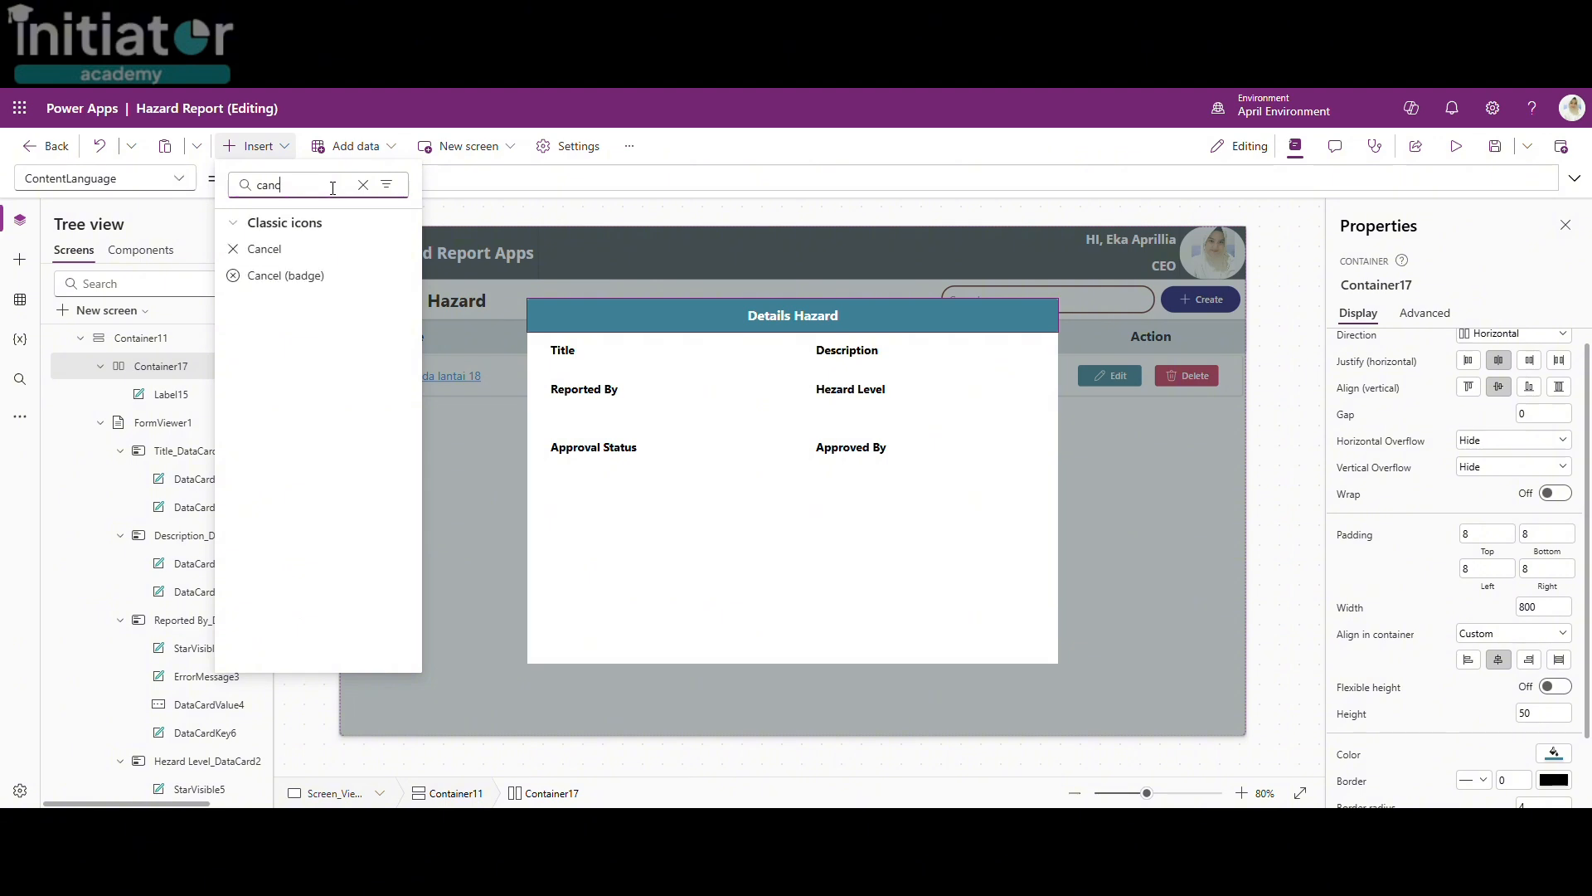
pyautogui.click(265, 249)
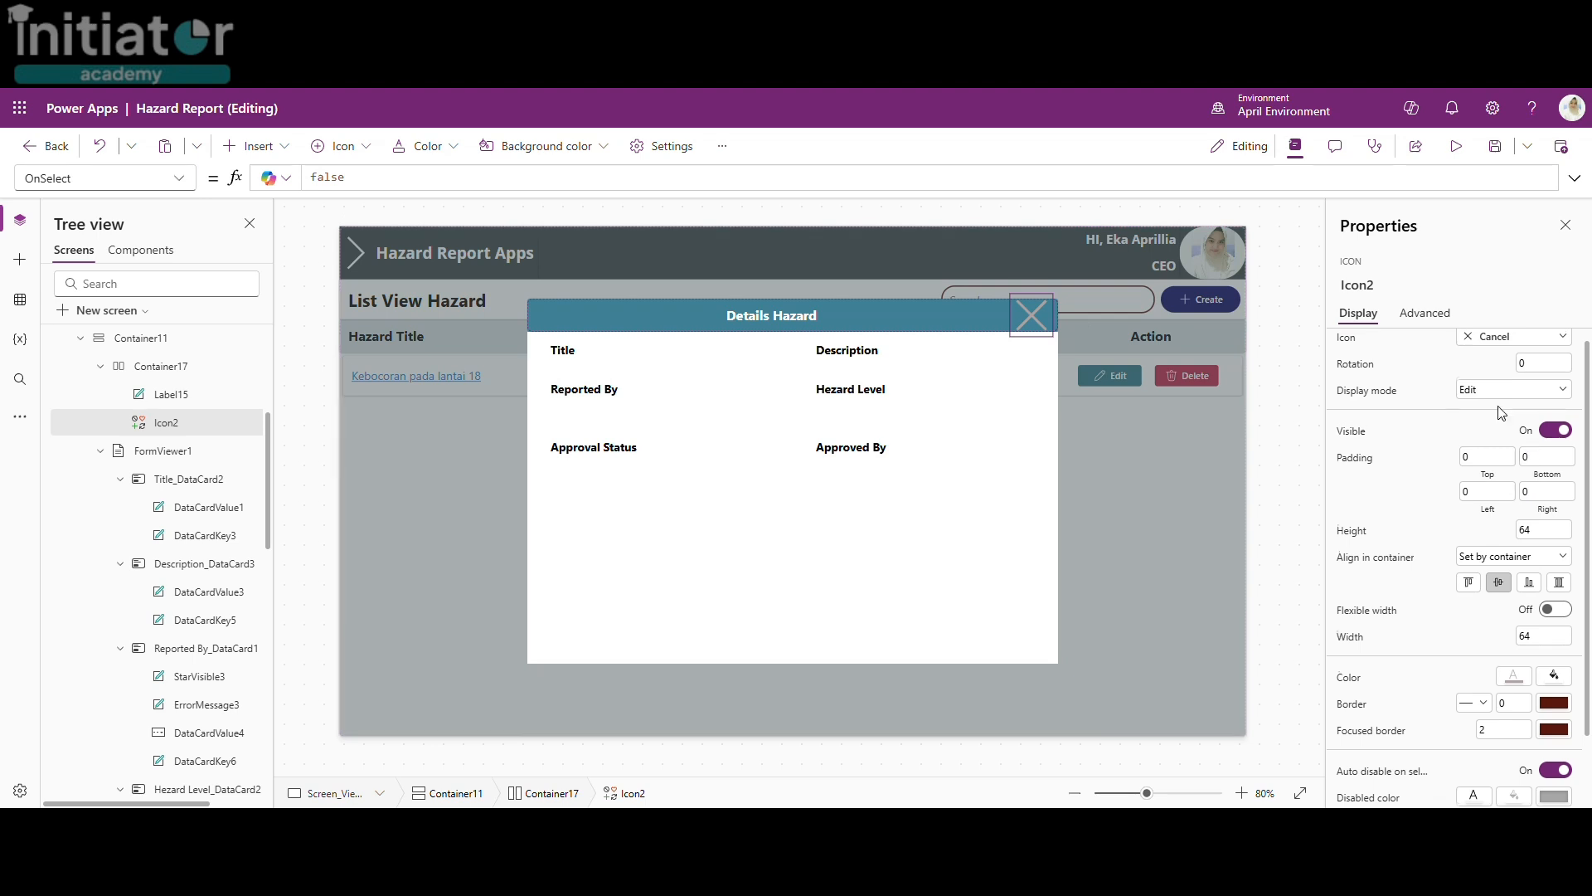
# Step: Set the cancel icon's width and height to 20
pyautogui.scroll(-1, 1506, 464)
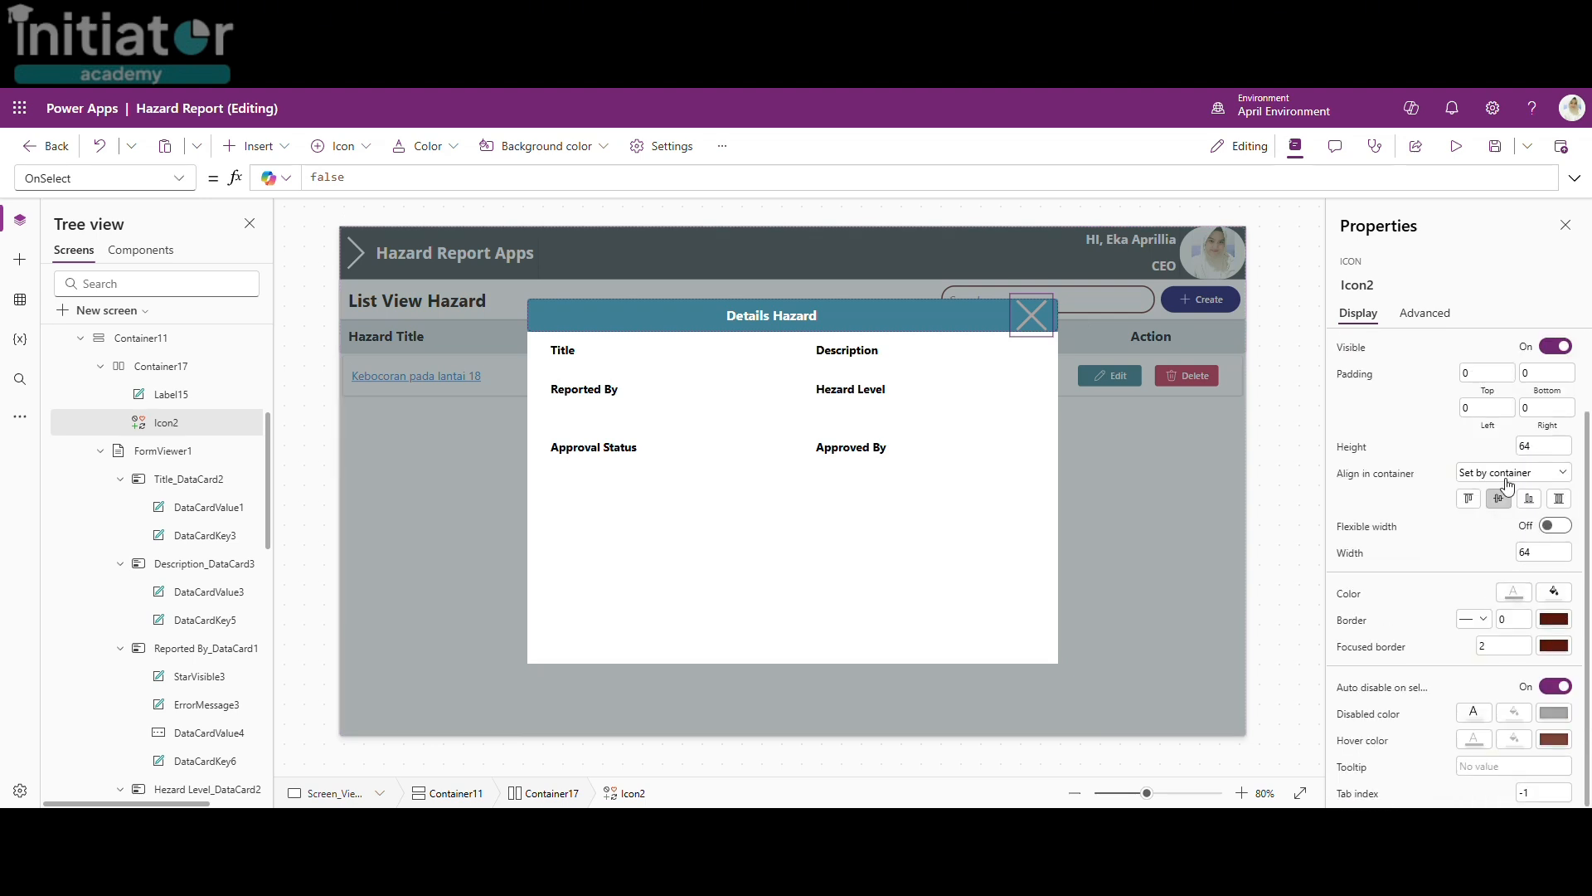
pyautogui.click(1550, 554)
pyautogui.press('BackSpace')
pyautogui.press('BackSpace')
pyautogui.write('20')
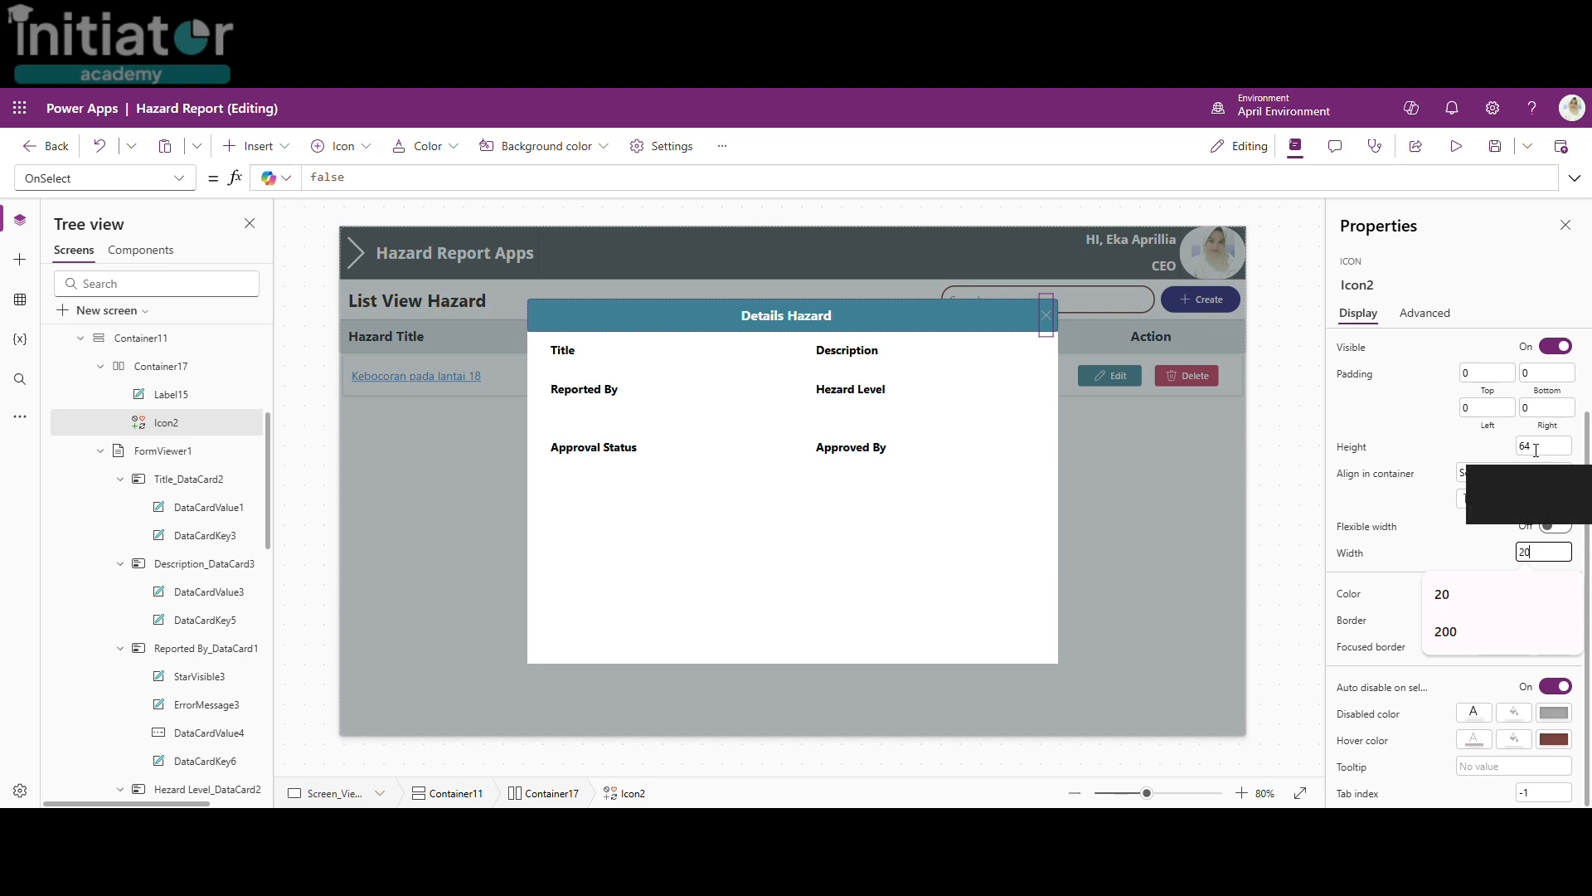
pyautogui.doubleClick(1536, 449)
pyautogui.write('20')
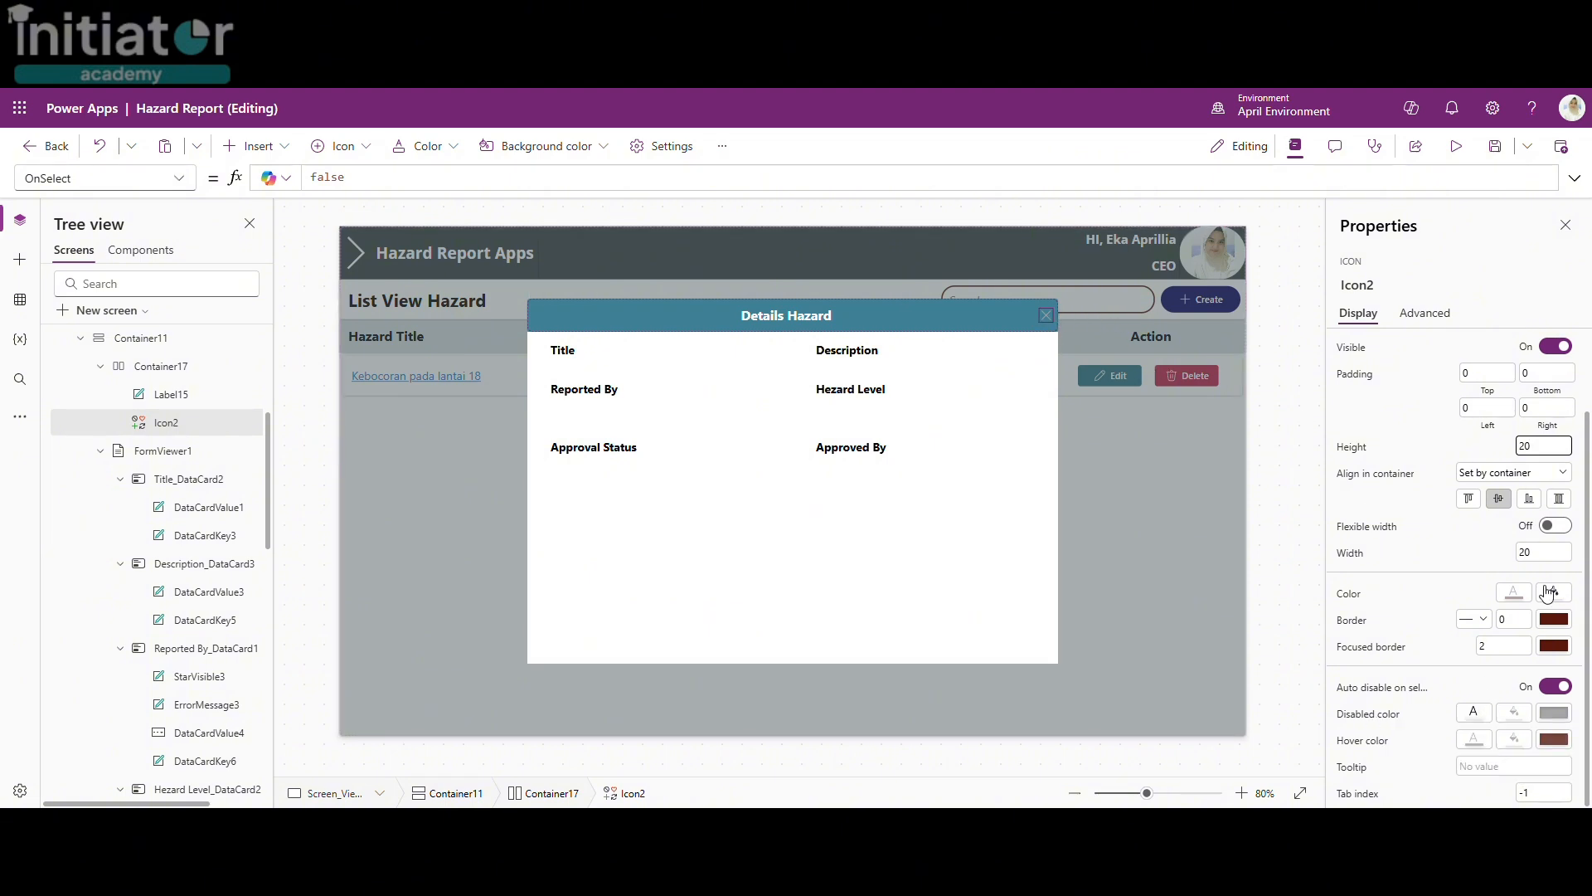
# Step: Replace the cancel icon's theme color with white, RGBA(255, 255, 255, 1)
pyautogui.click(1513, 590)
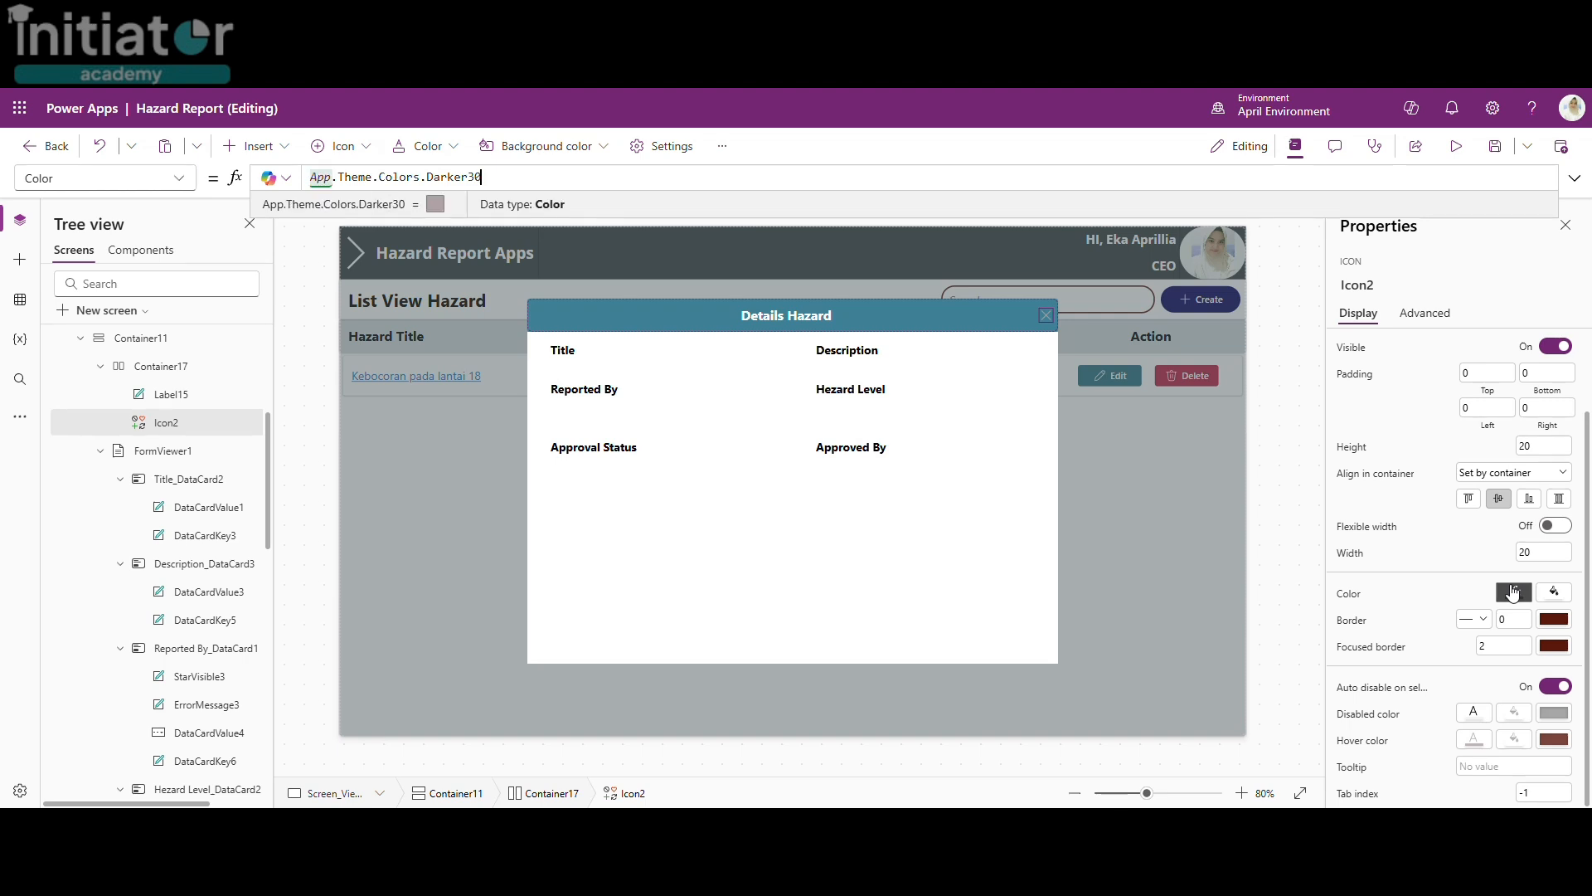
pyautogui.hotkey('ctrl', 'a')
pyautogui.press('BackSpace')
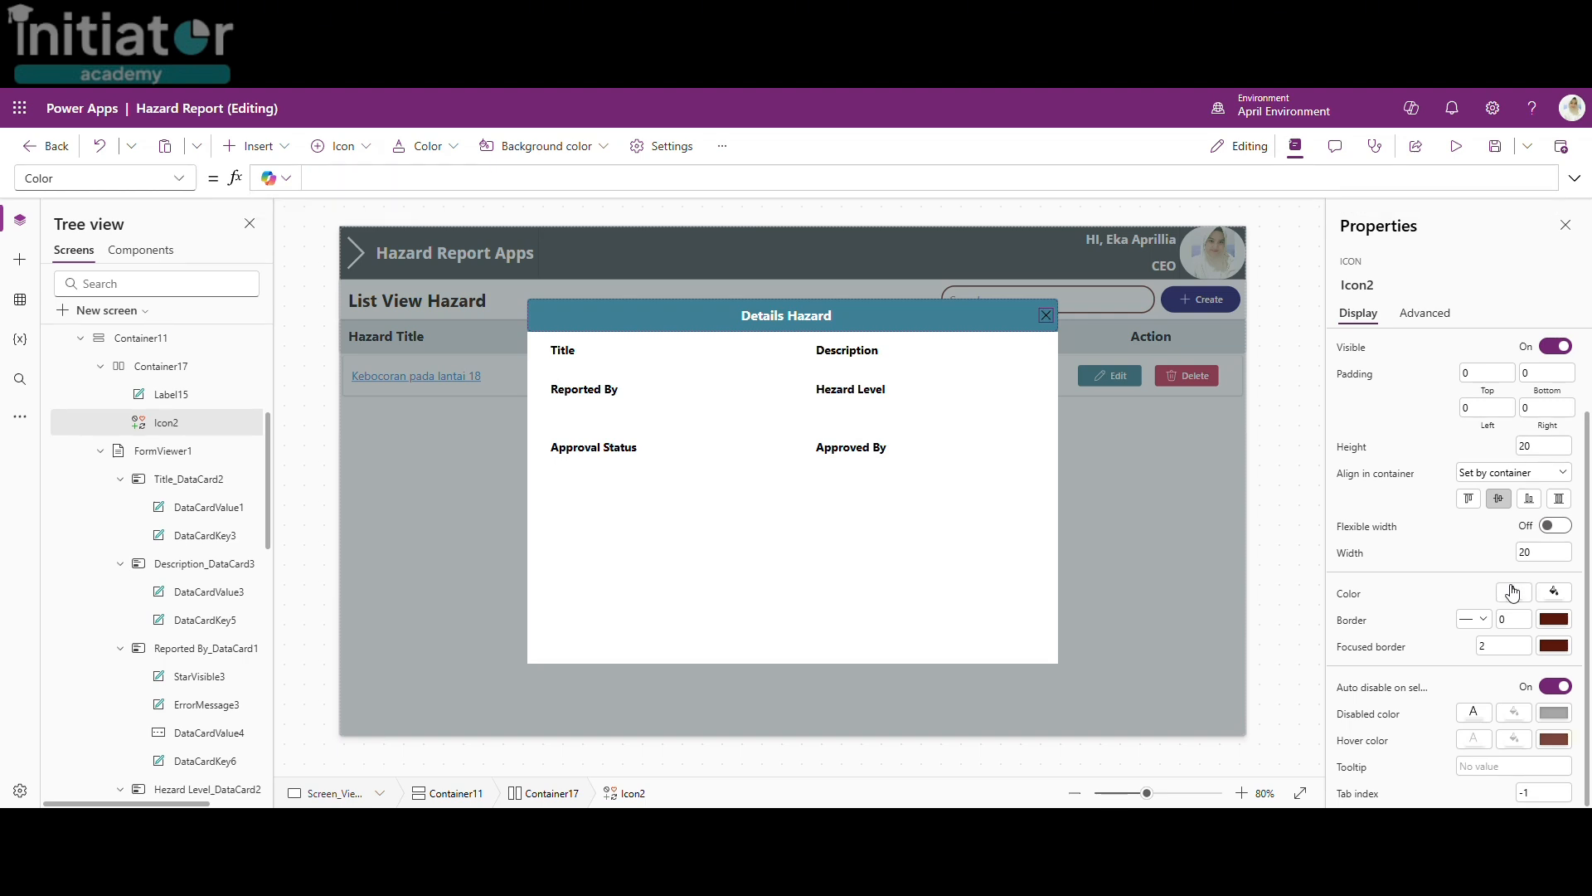
pyautogui.click(1513, 591)
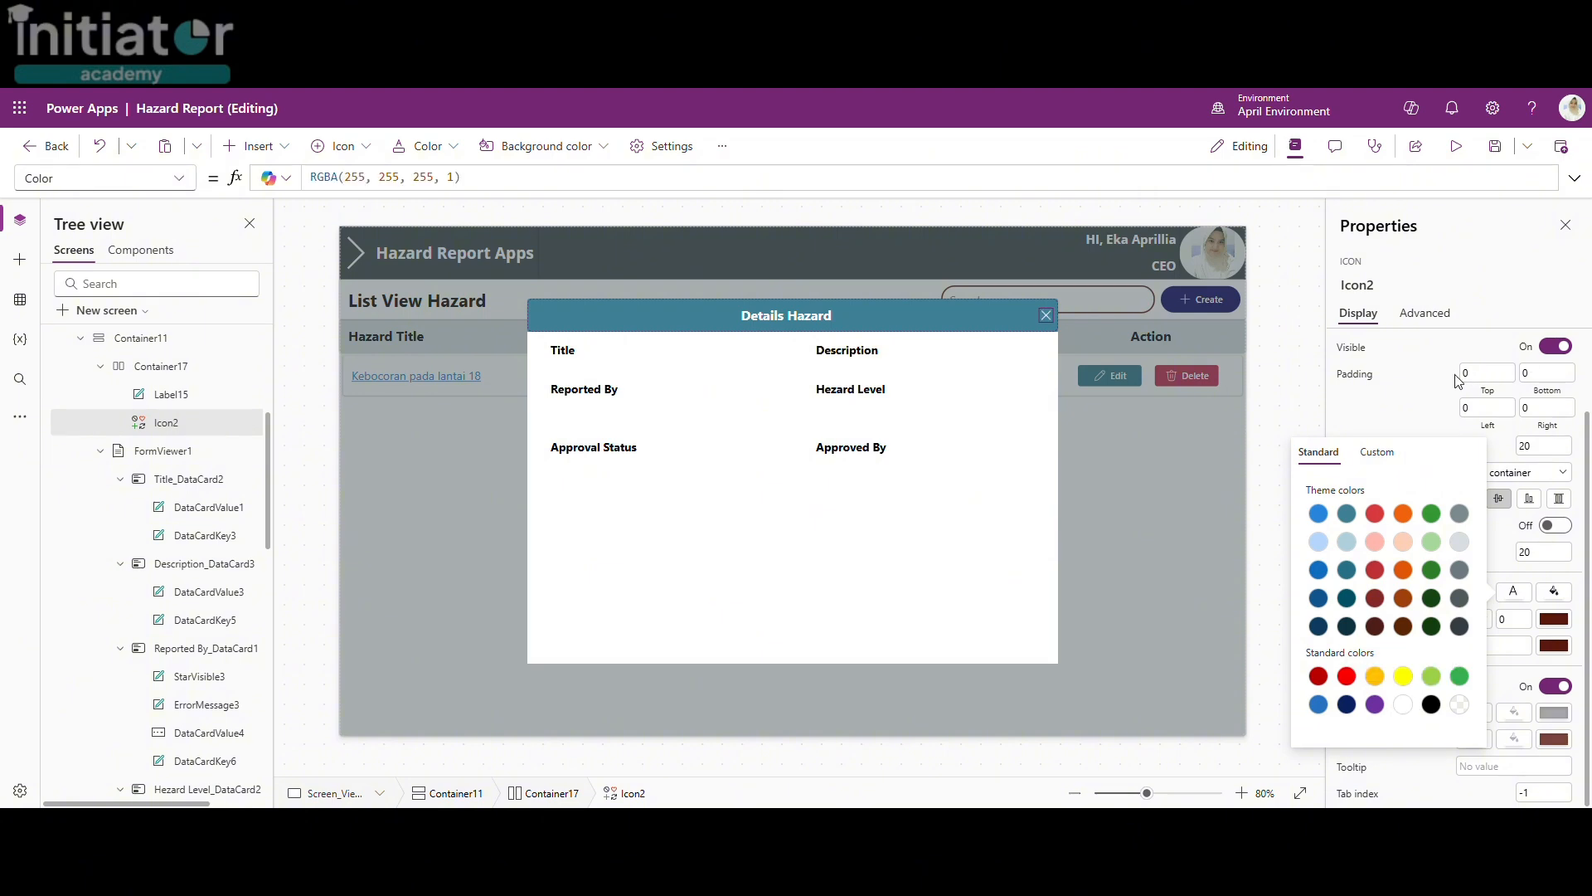
pyautogui.click(1476, 307)
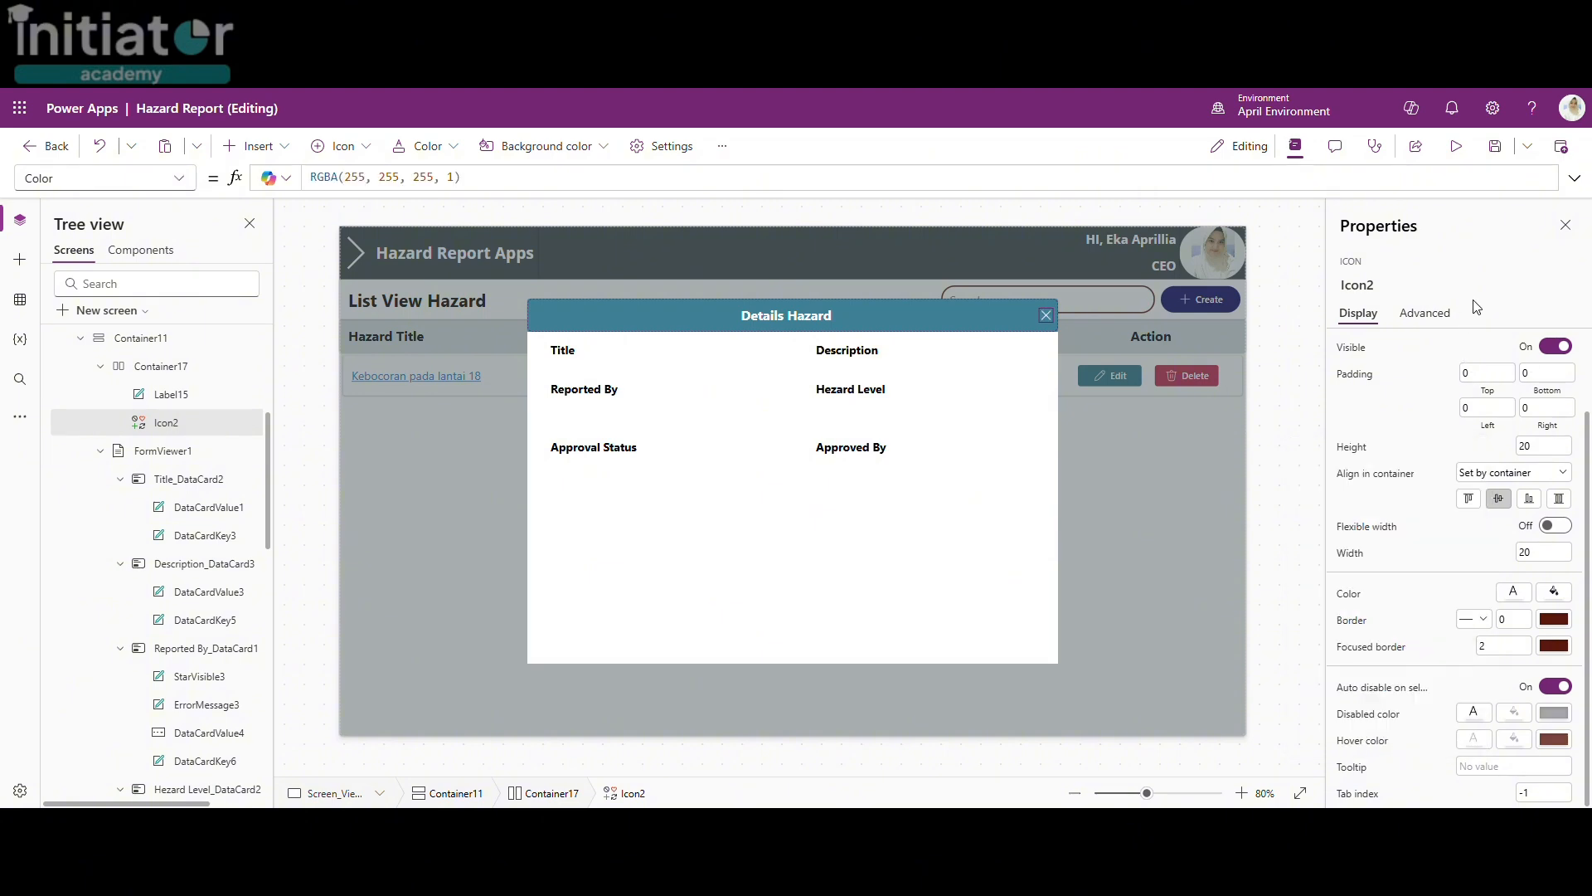
pyautogui.click(1116, 433)
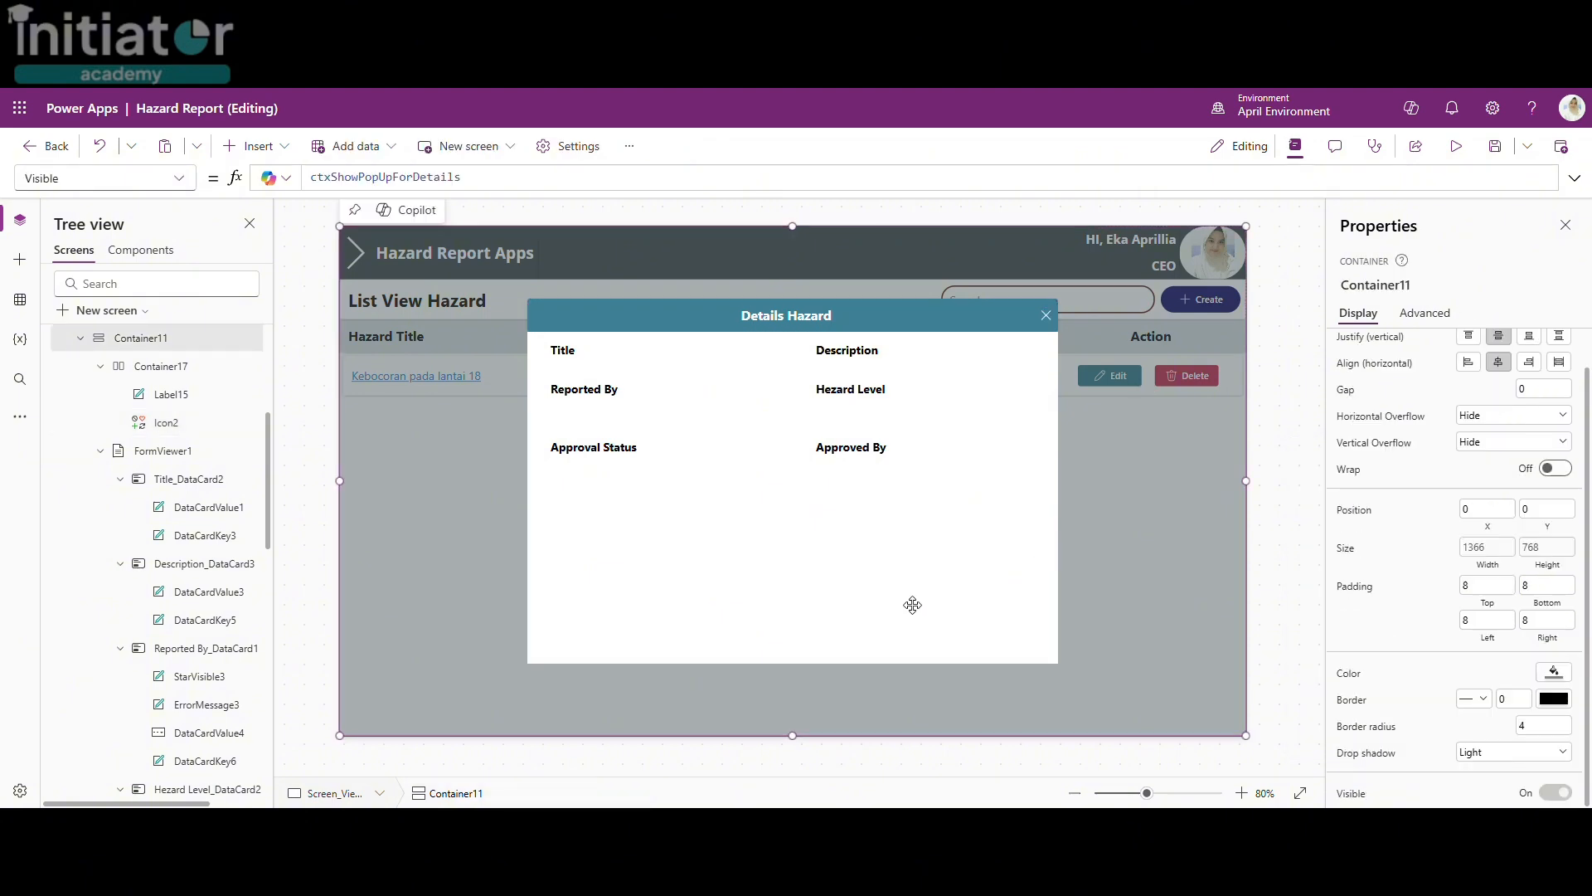
# Step: Set the cancel icon's OnSelect formula to UpdateContext({ctxShowPopUpForDetails:false})
pyautogui.click(1046, 315)
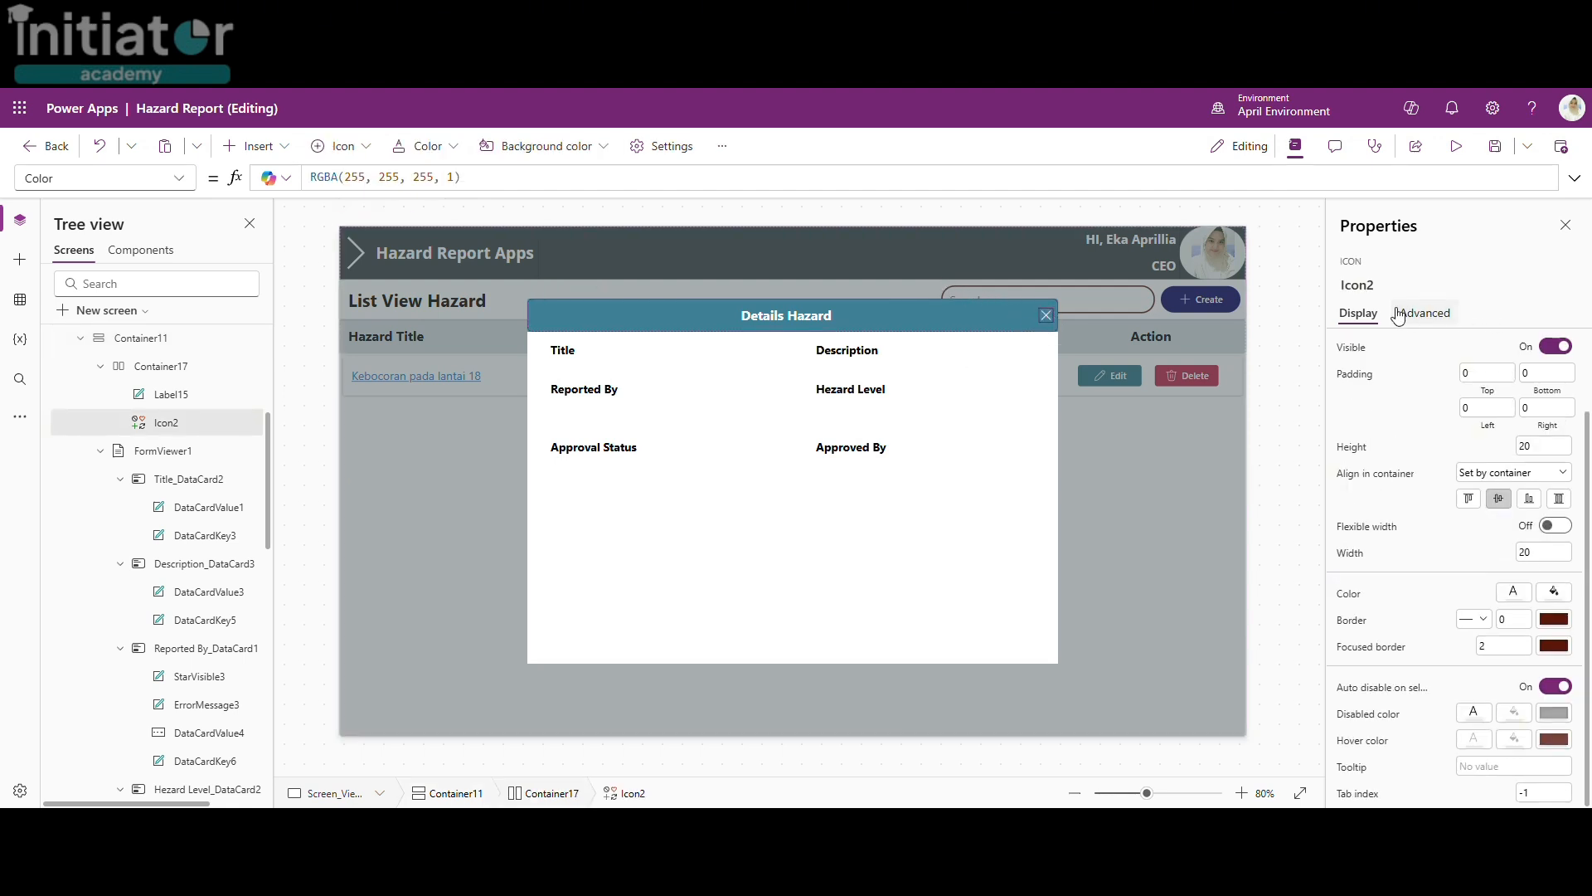
pyautogui.click(1425, 313)
pyautogui.click(1367, 433)
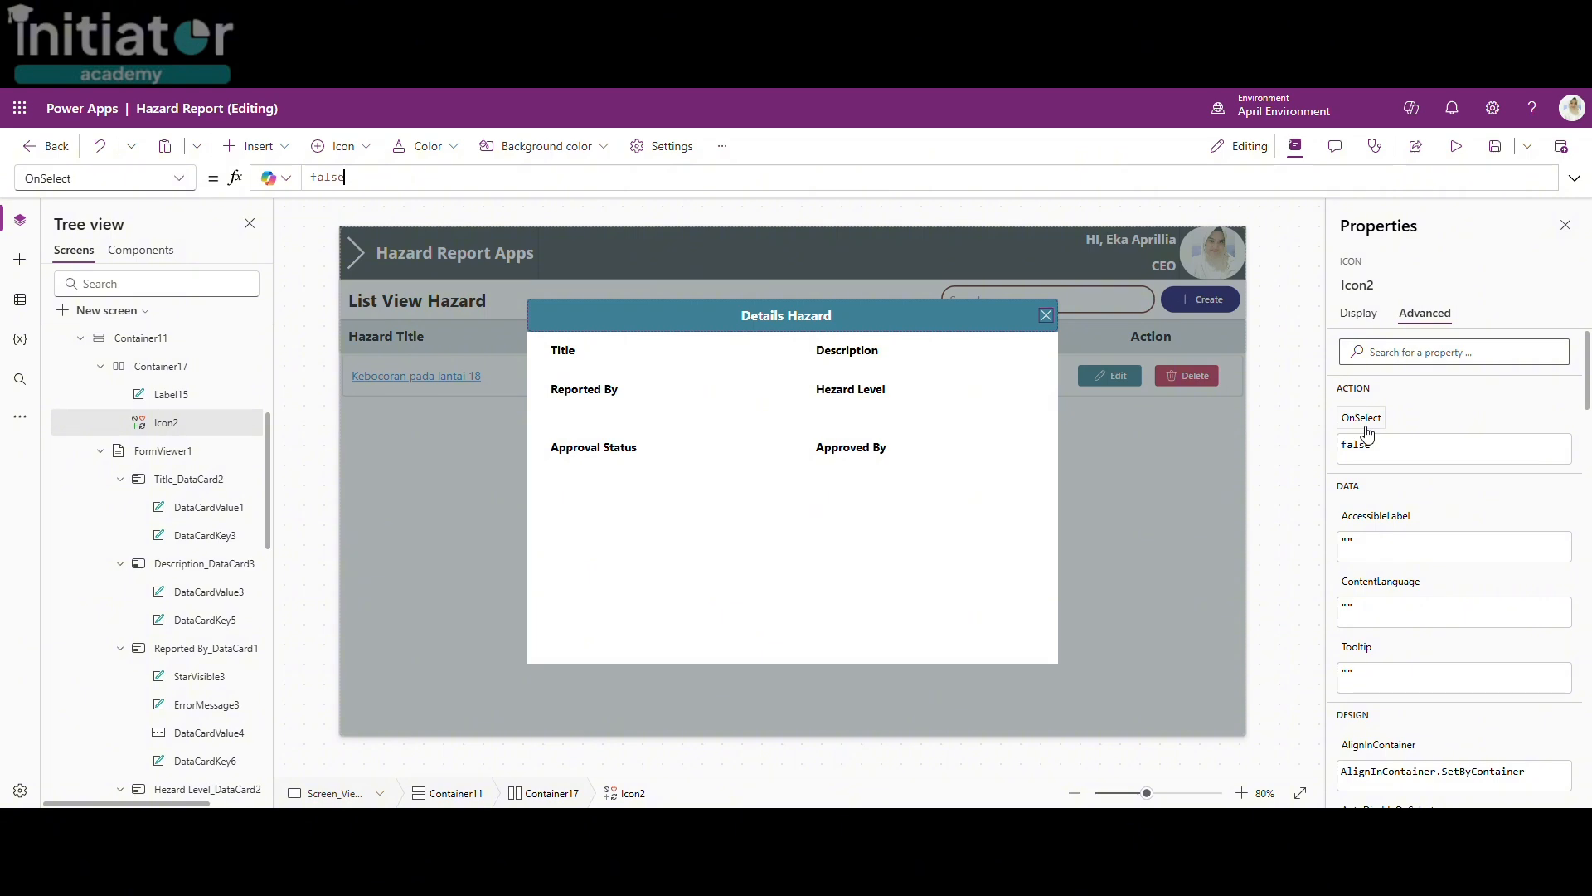
pyautogui.hotkey('ctrl', 'a')
pyautogui.write('update')
pyautogui.press('Tab')
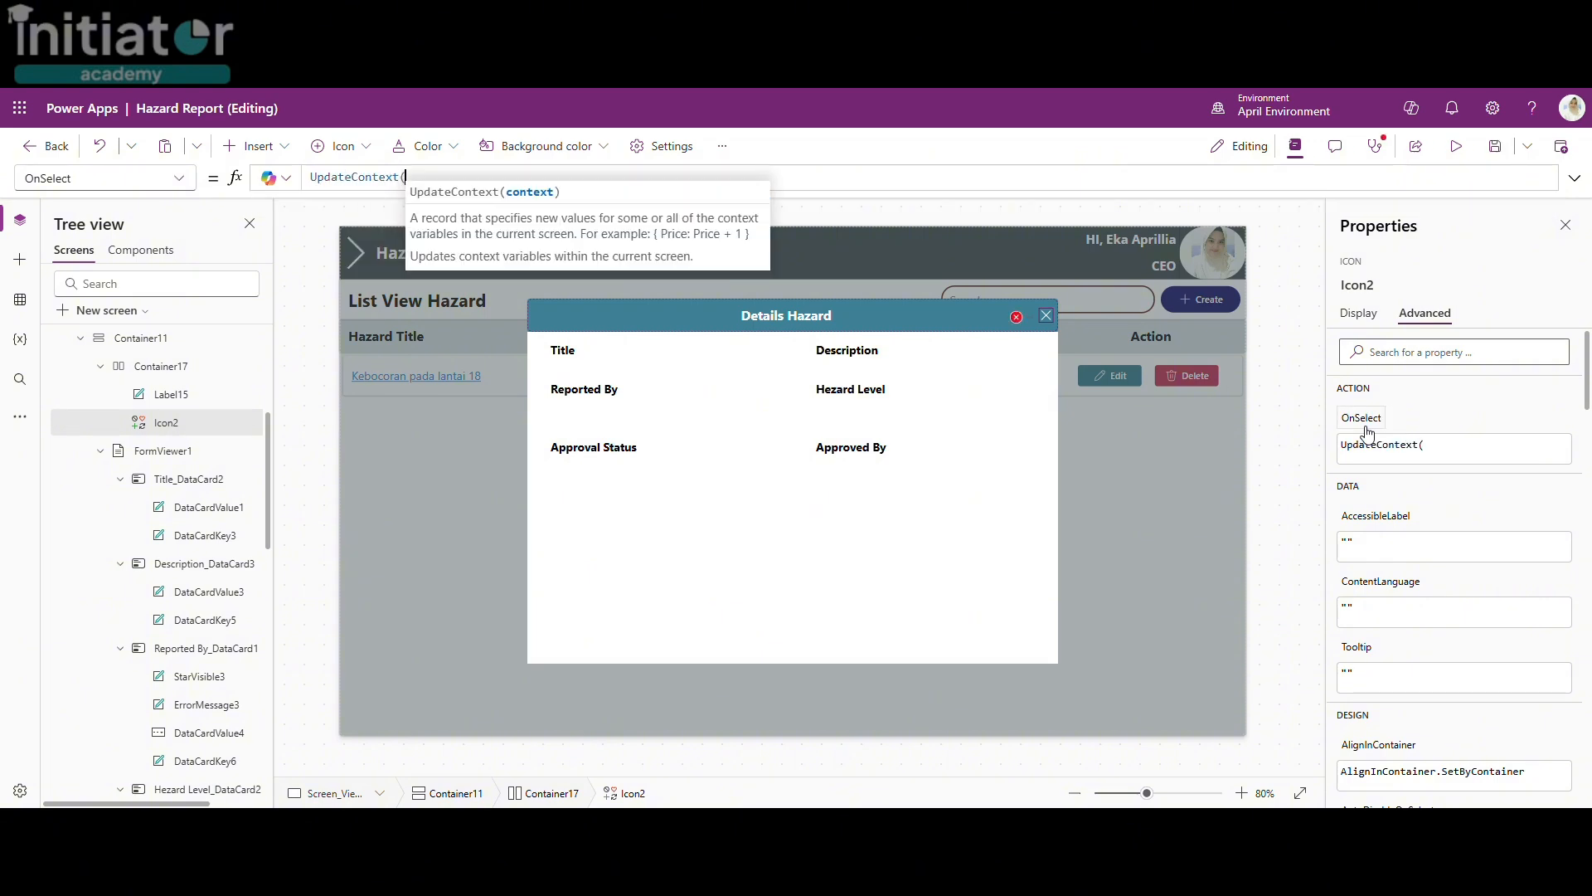
pyautogui.write('{ctxsho')
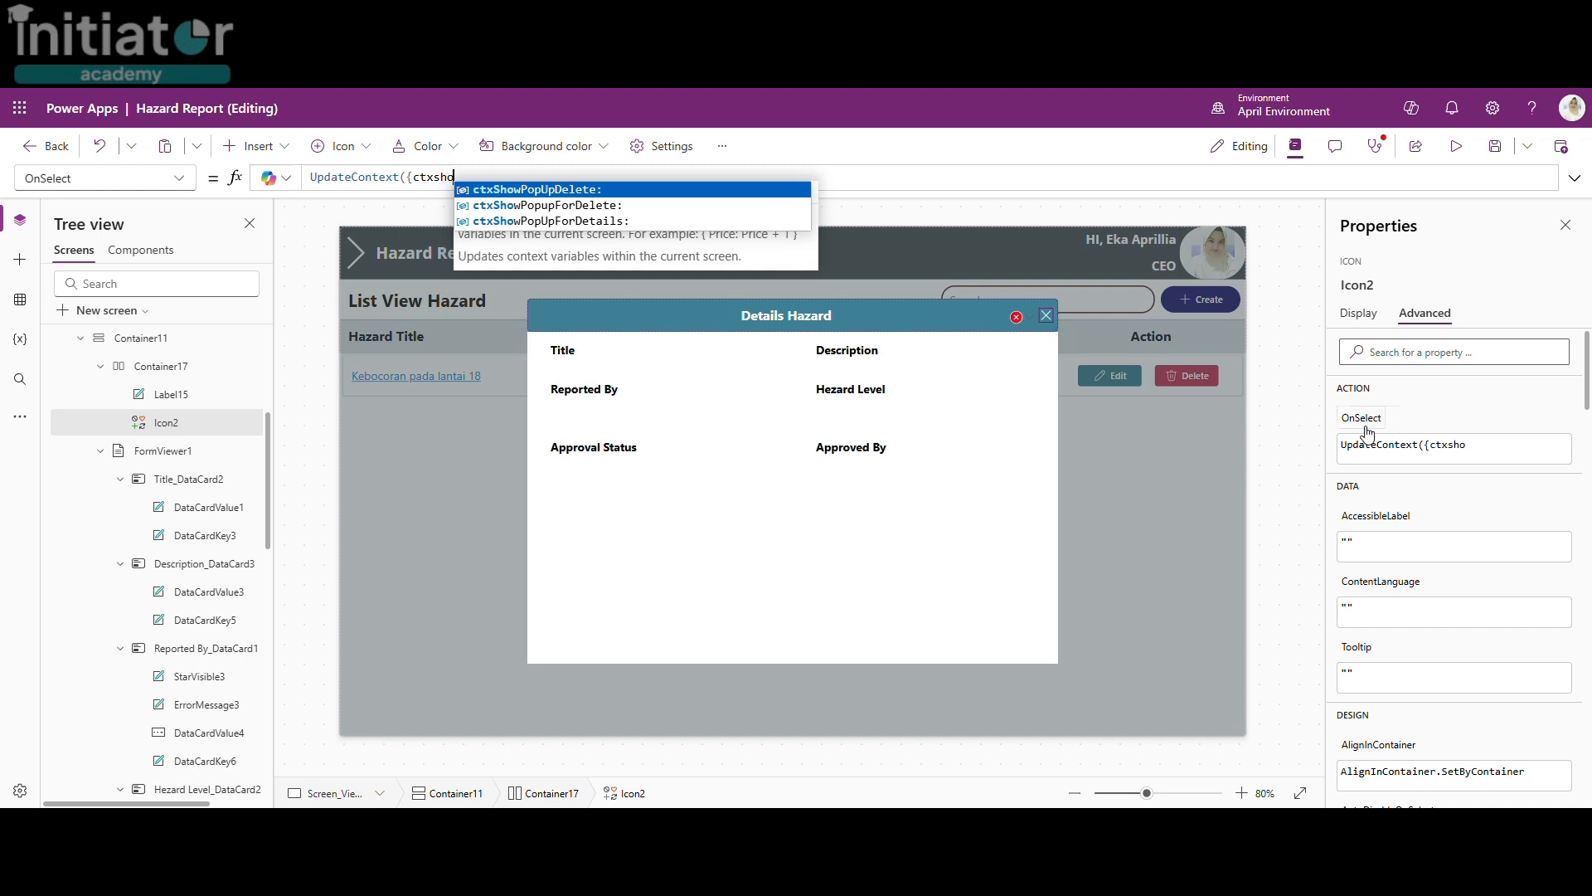
pyautogui.press('Down')
pyautogui.press('Down')
pyautogui.press('Tab')
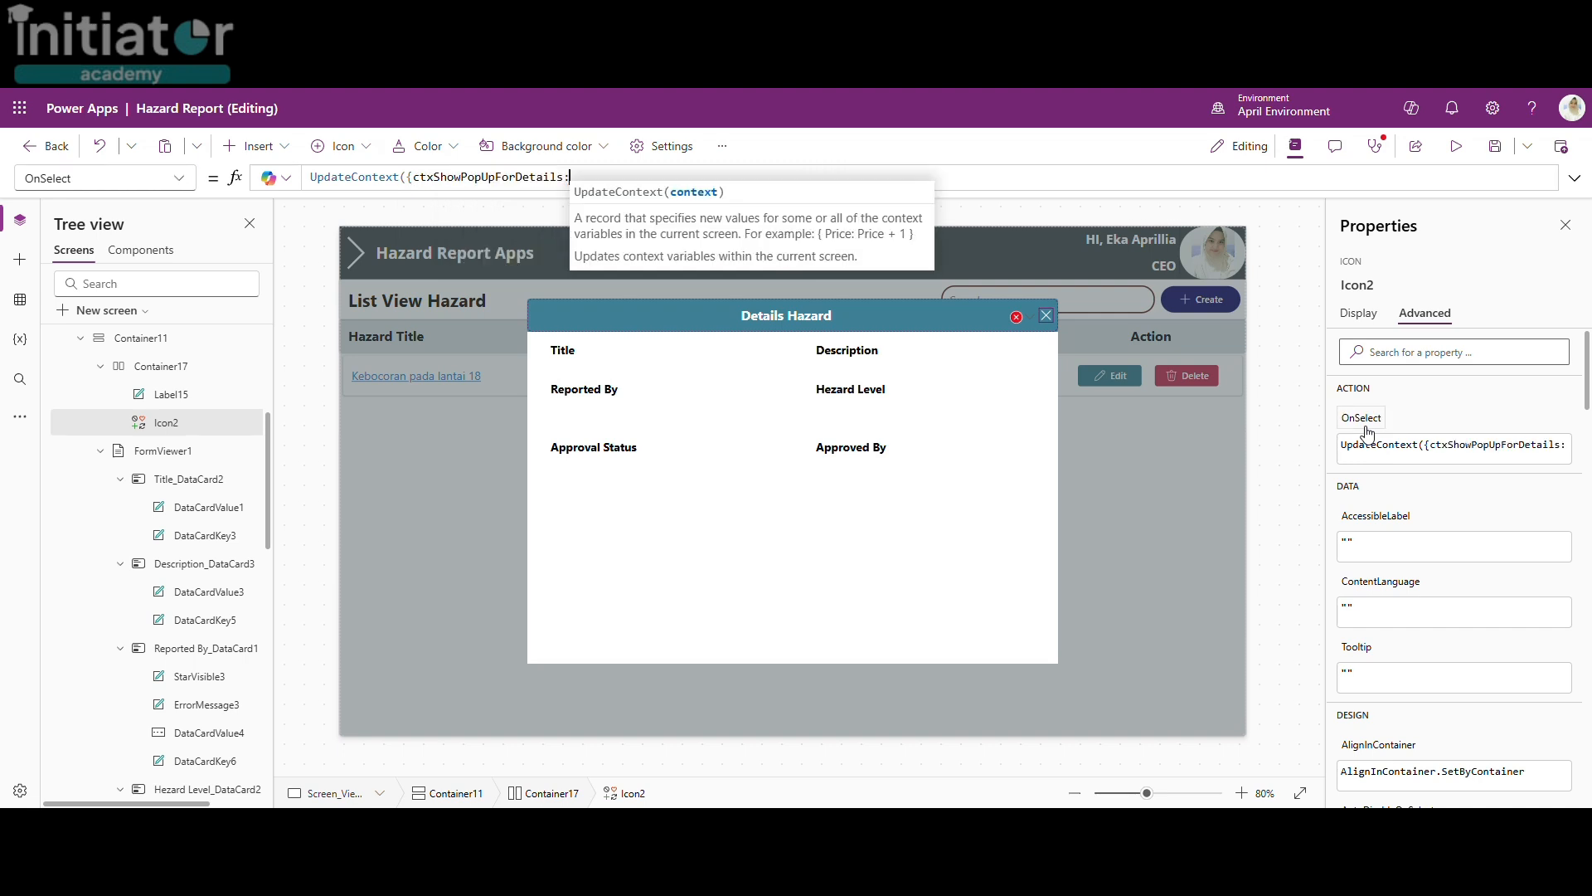
pyautogui.write('fals')
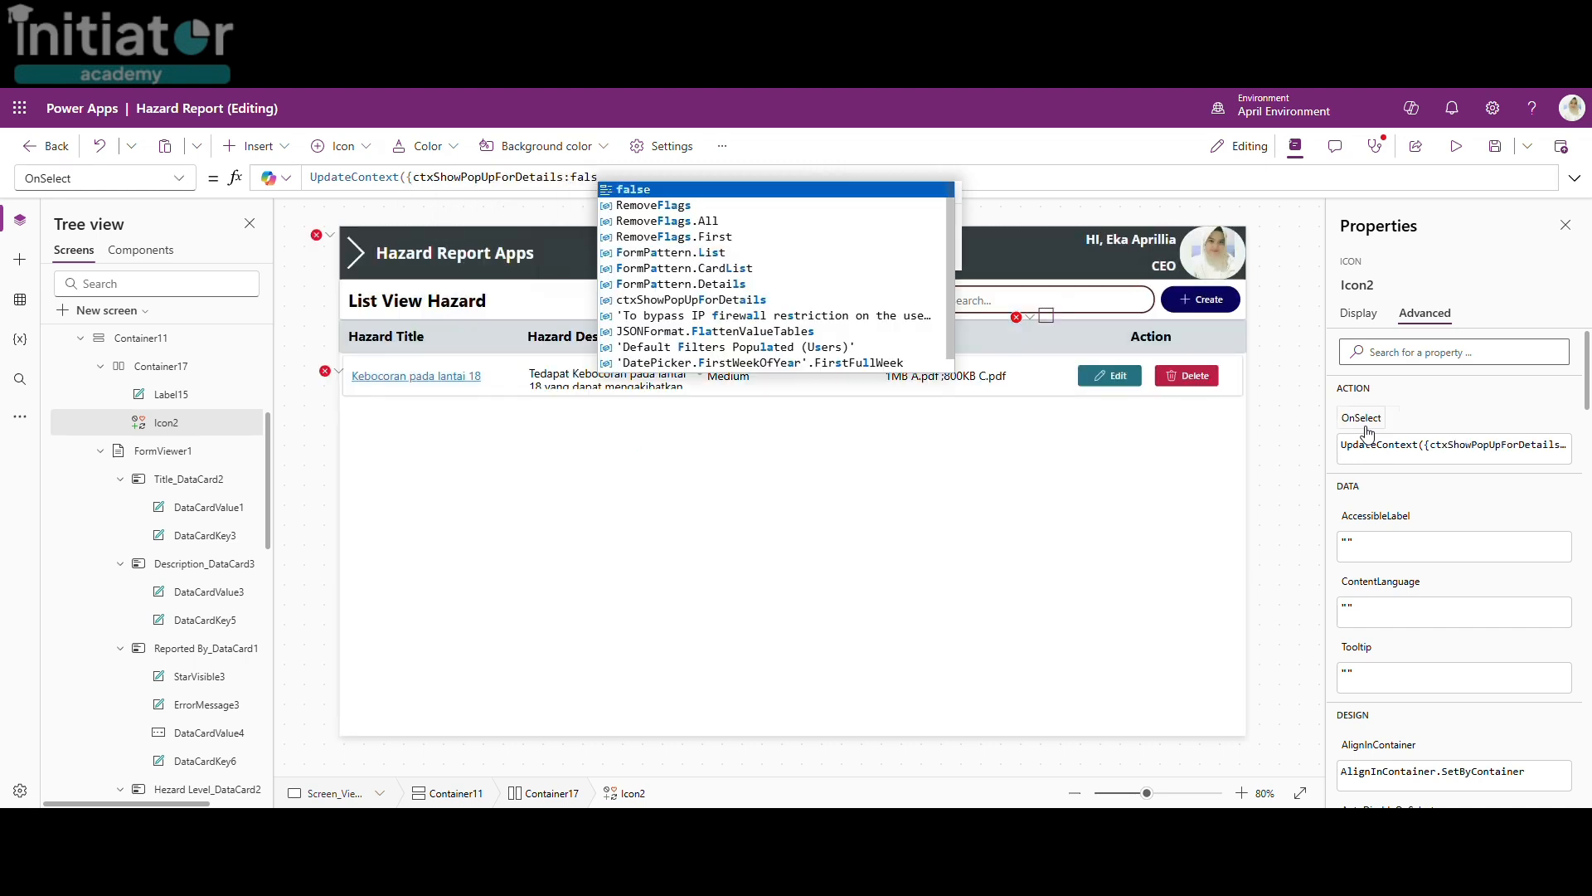
pyautogui.write('e})')
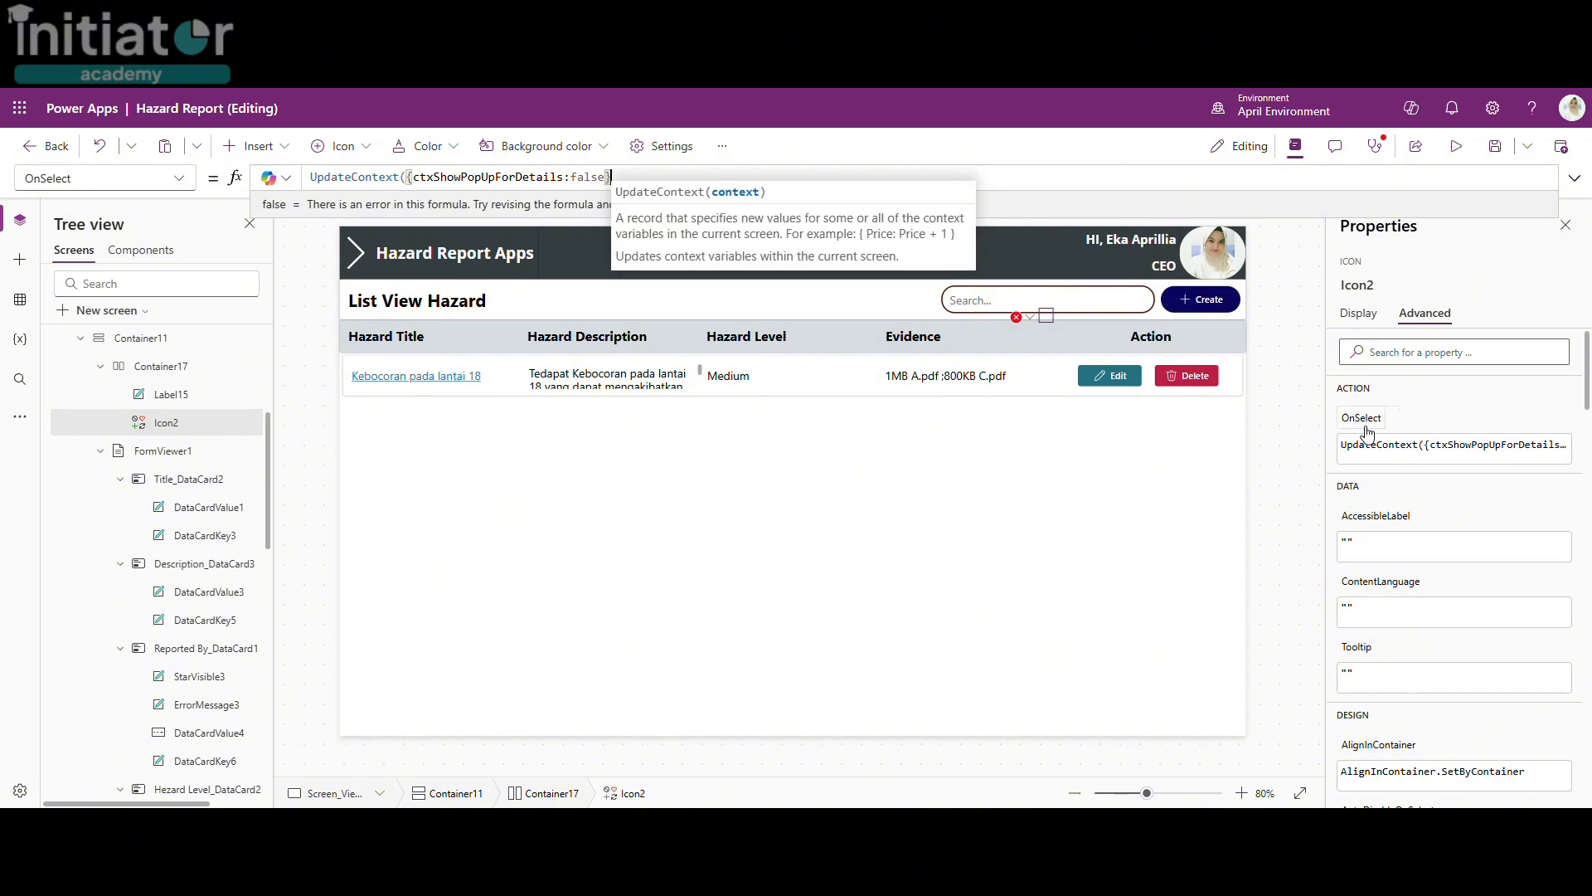
pyautogui.click(1285, 308)
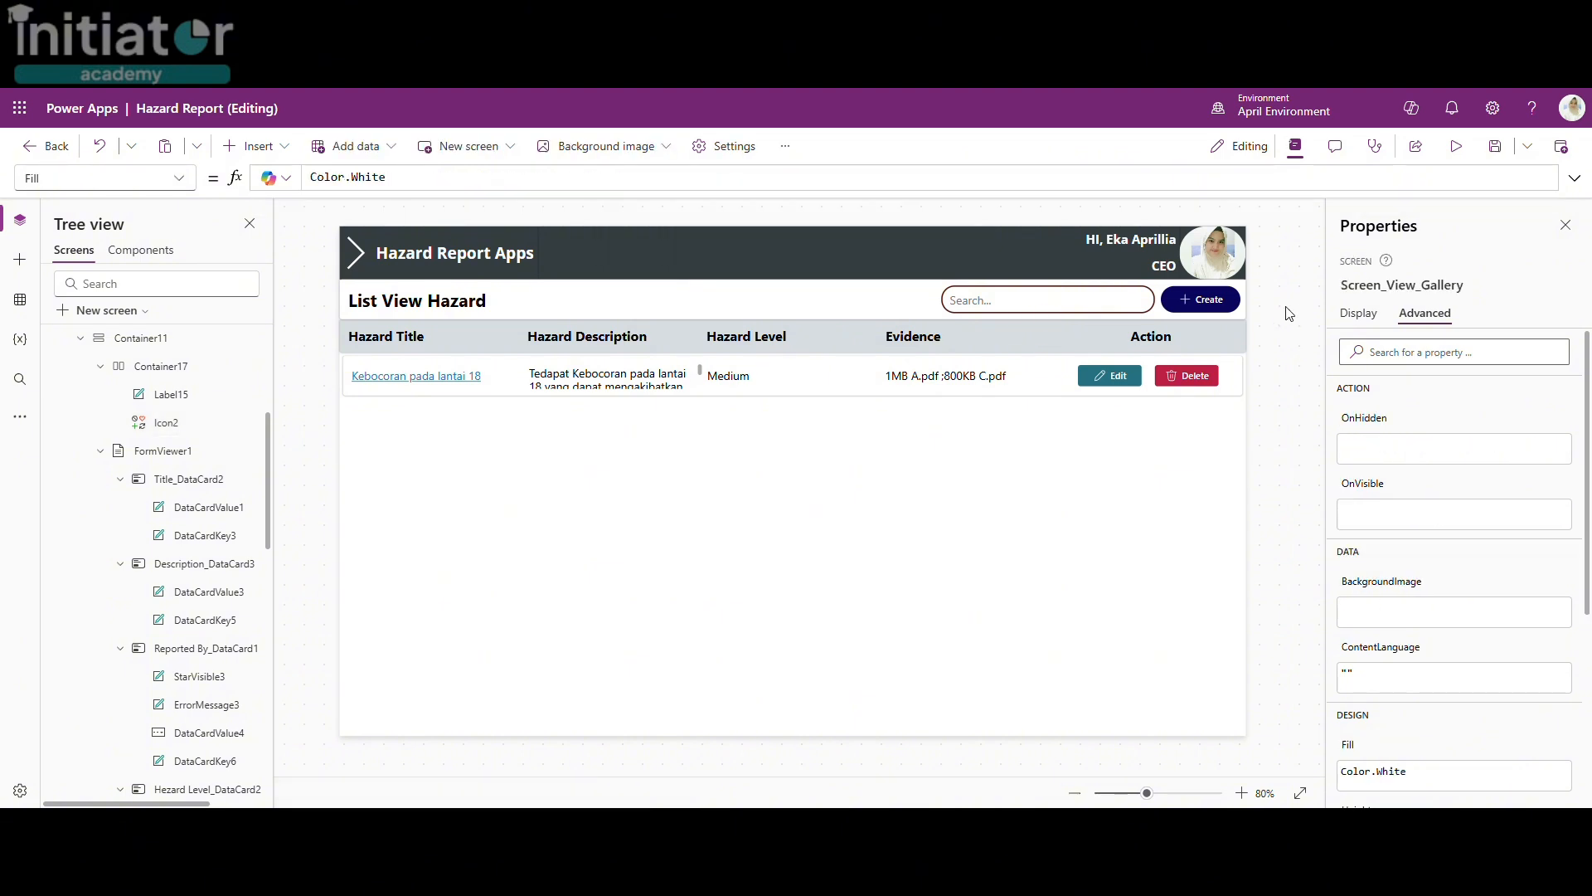
# Step: Test the details popup by opening it from the hazard title link and closing it with the cancel icon
pyautogui.keyDown('alt'); pyautogui.click(392, 378); pyautogui.keyUp('alt')
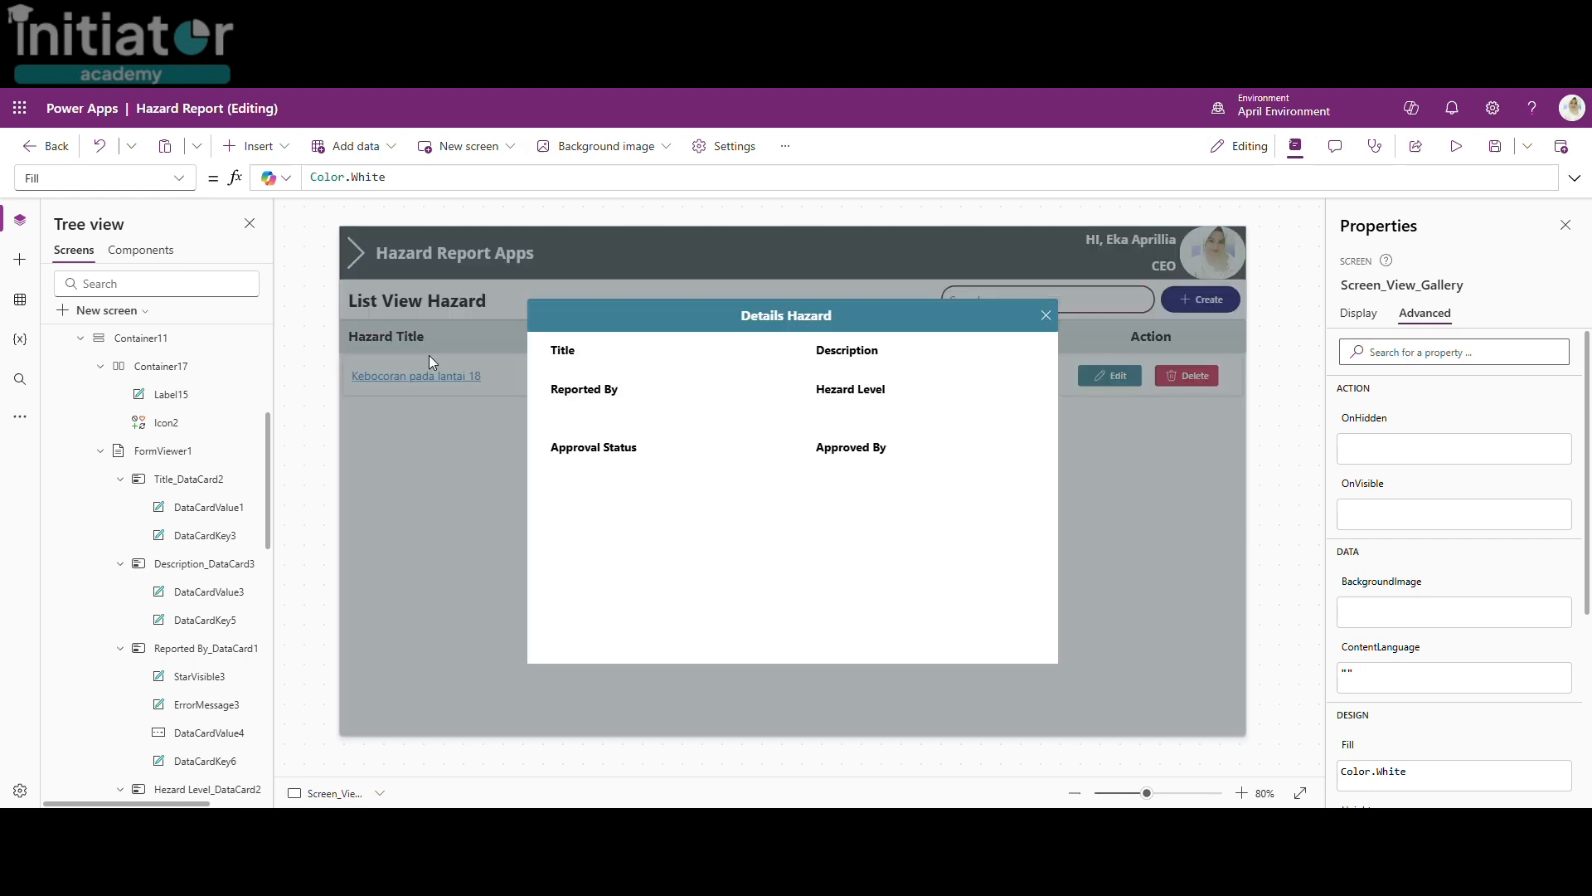
pyautogui.keyDown('alt'); pyautogui.click(1044, 317); pyautogui.keyUp('alt')
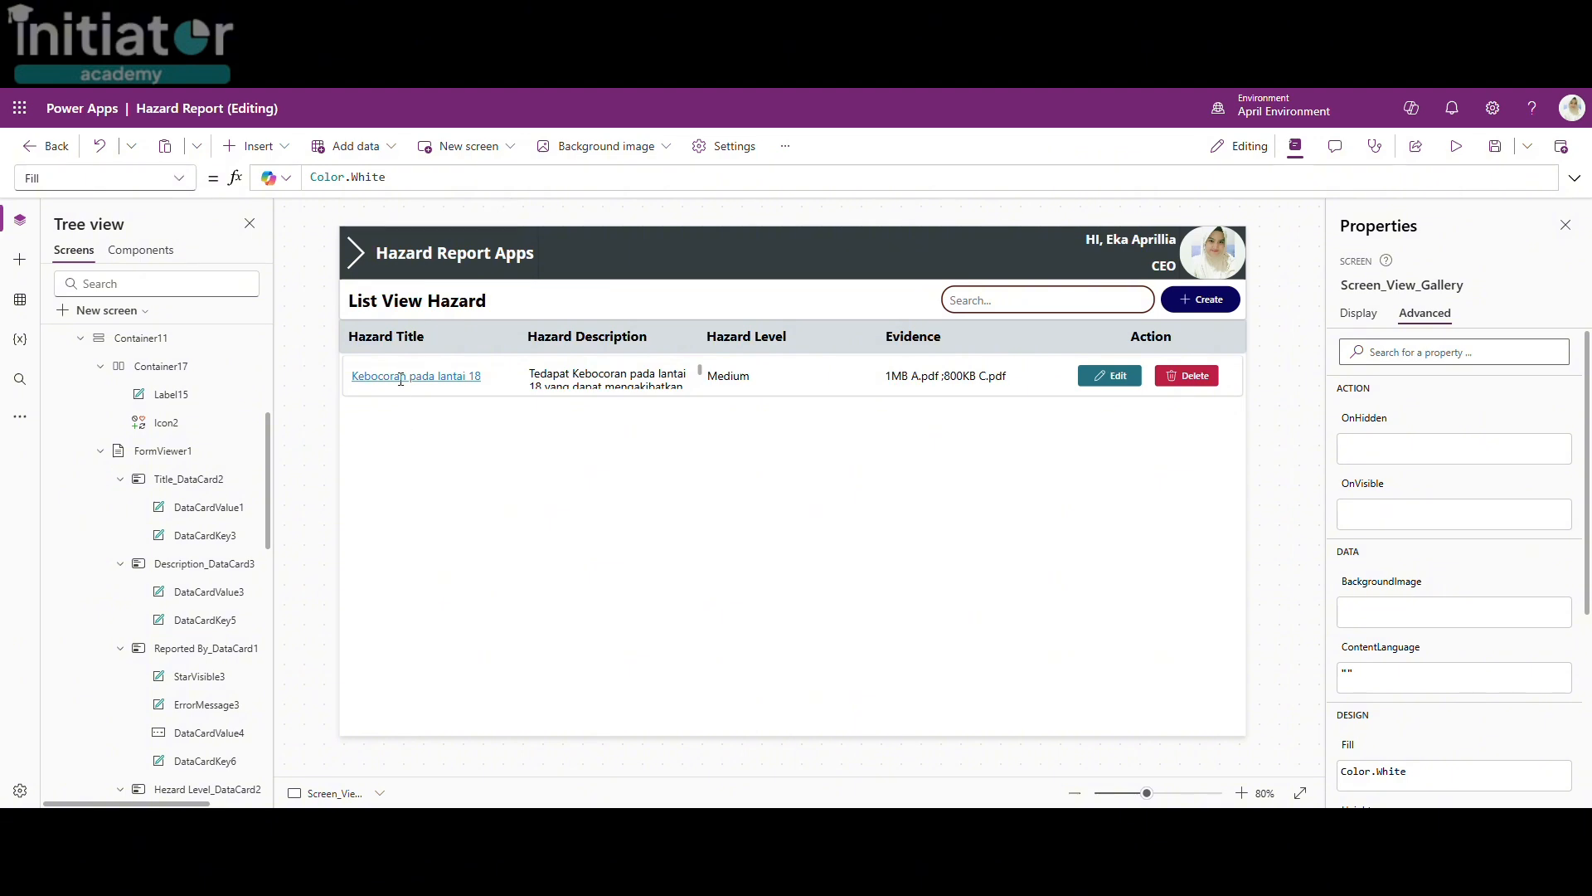
pyautogui.keyDown('alt'); pyautogui.click(497, 368); pyautogui.keyUp('alt')
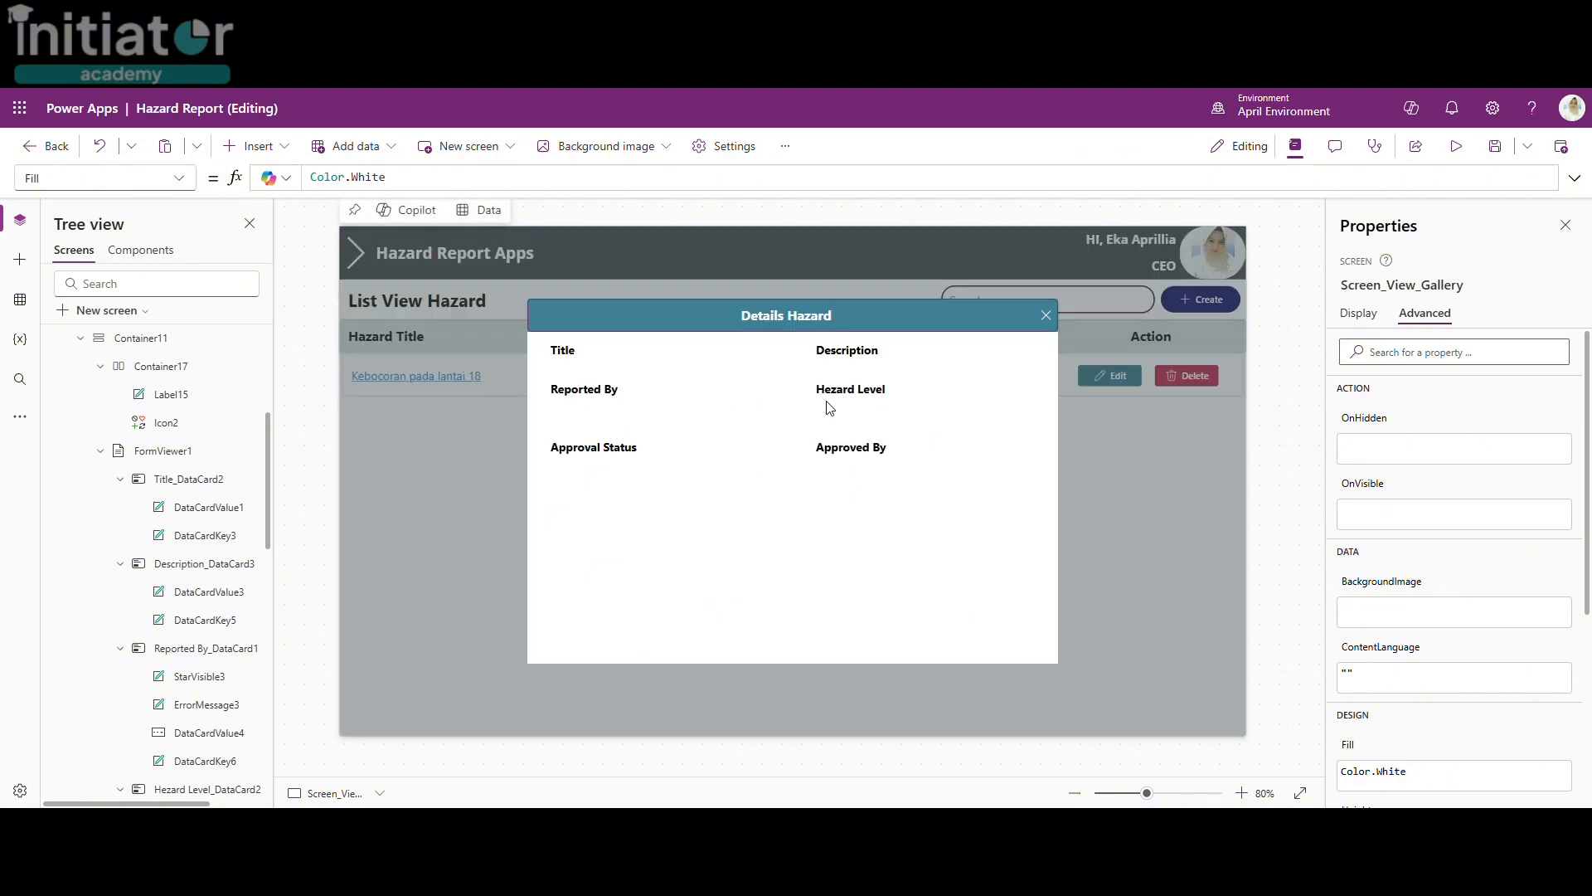
pyautogui.click(794, 602)
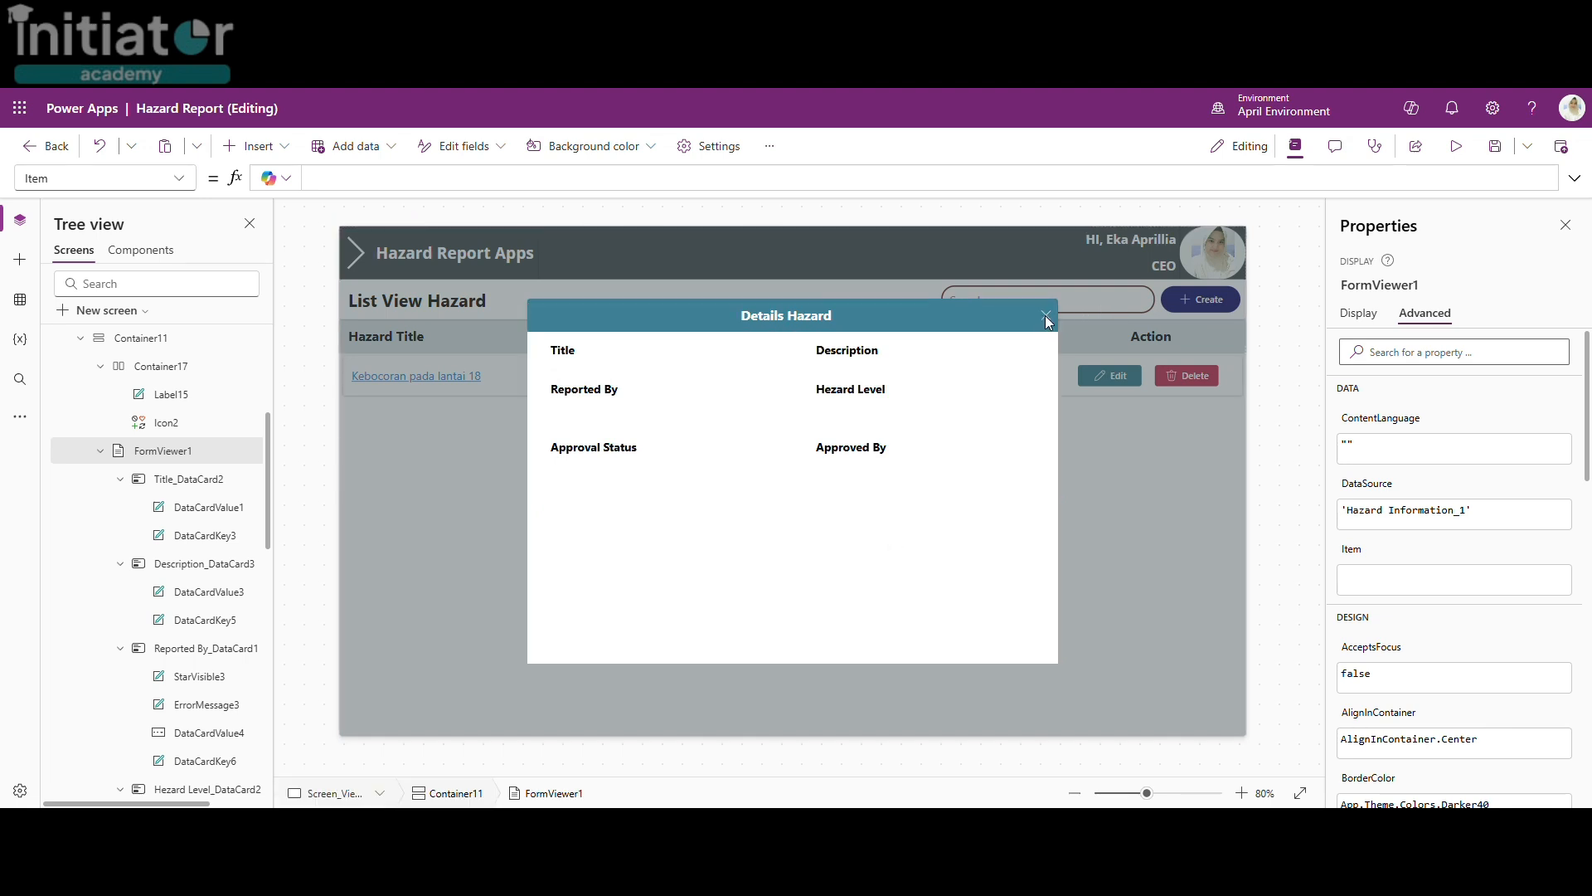
pyautogui.keyDown('alt'); pyautogui.click(1046, 316); pyautogui.keyUp('alt')
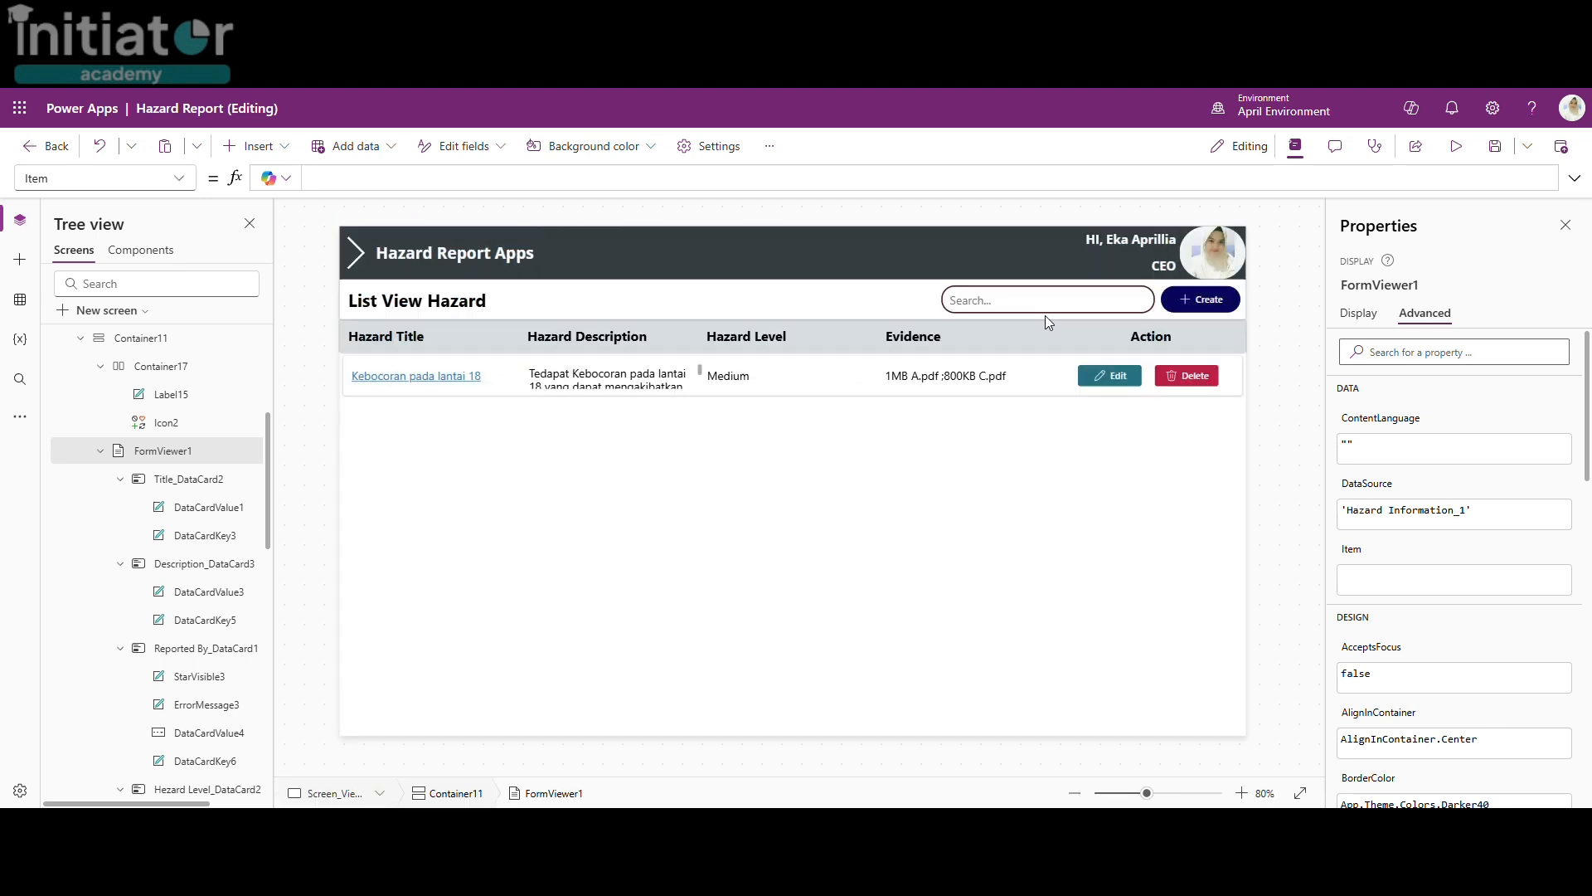
# Step: Copy the Set(varSelectedGallery, ThisItem); statement from the OnSelect formula of the gallery's Delete button
pyautogui.click(413, 383)
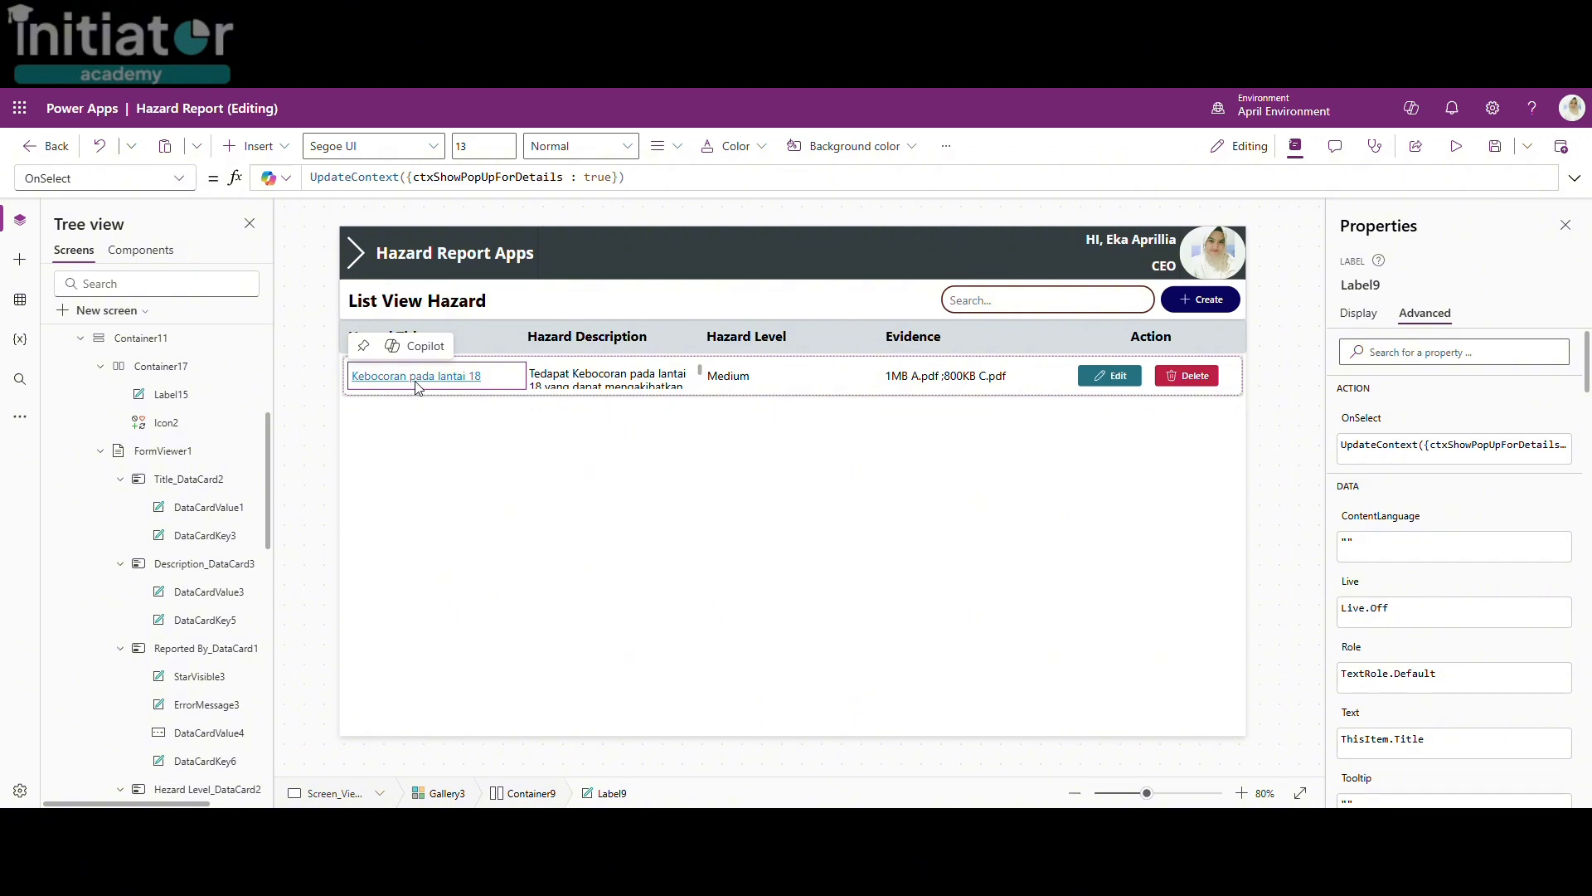
pyautogui.click(1205, 377)
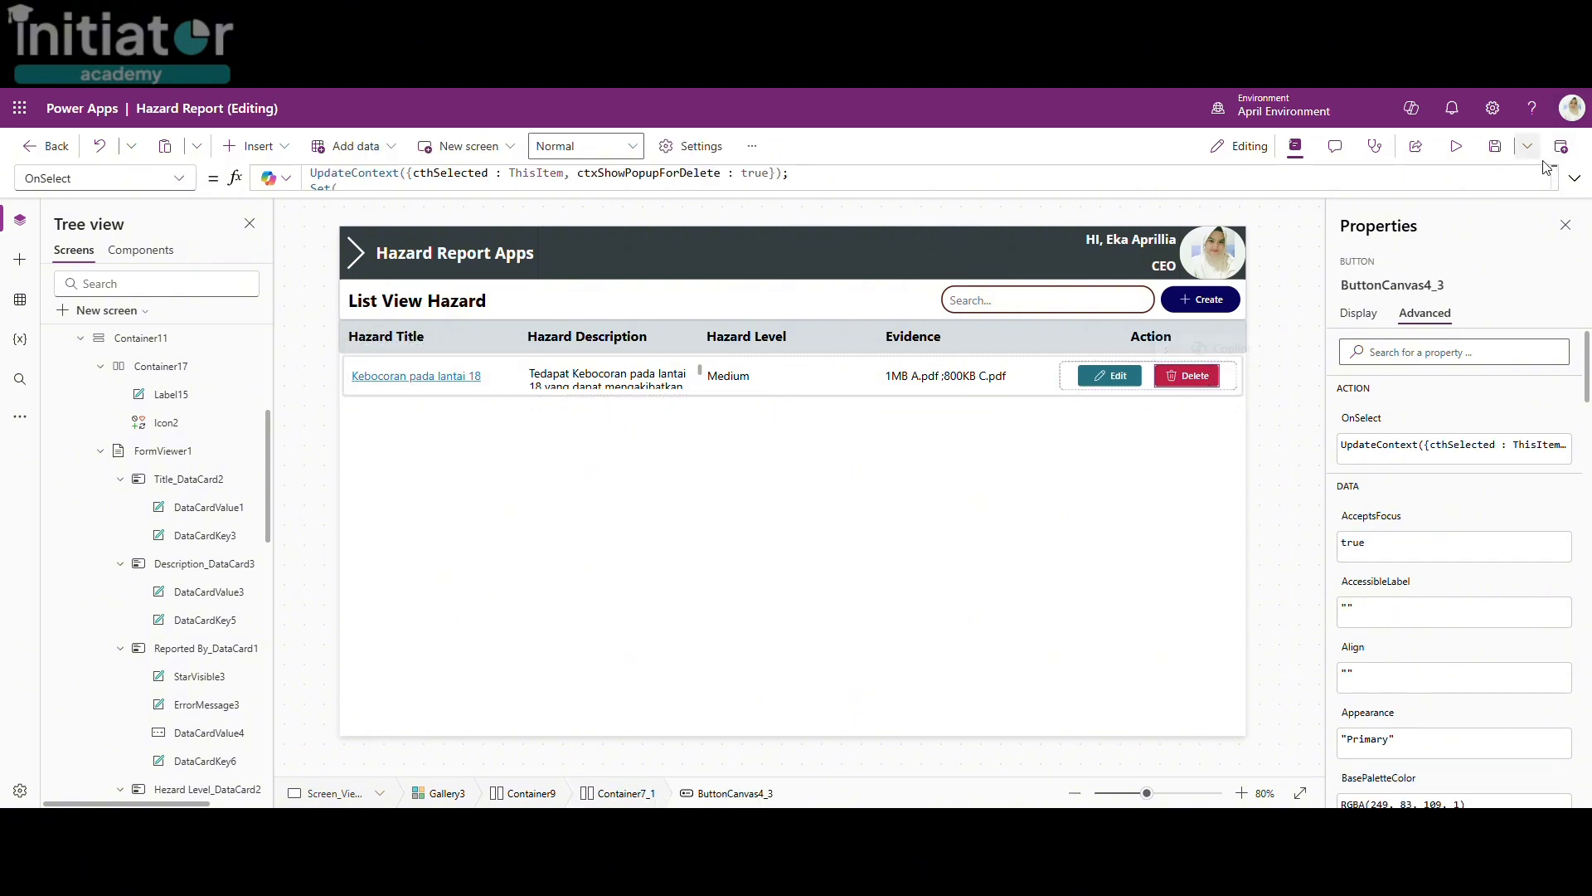
pyautogui.click(1575, 179)
pyautogui.write('varSelectedGallery,     ThisItem );')
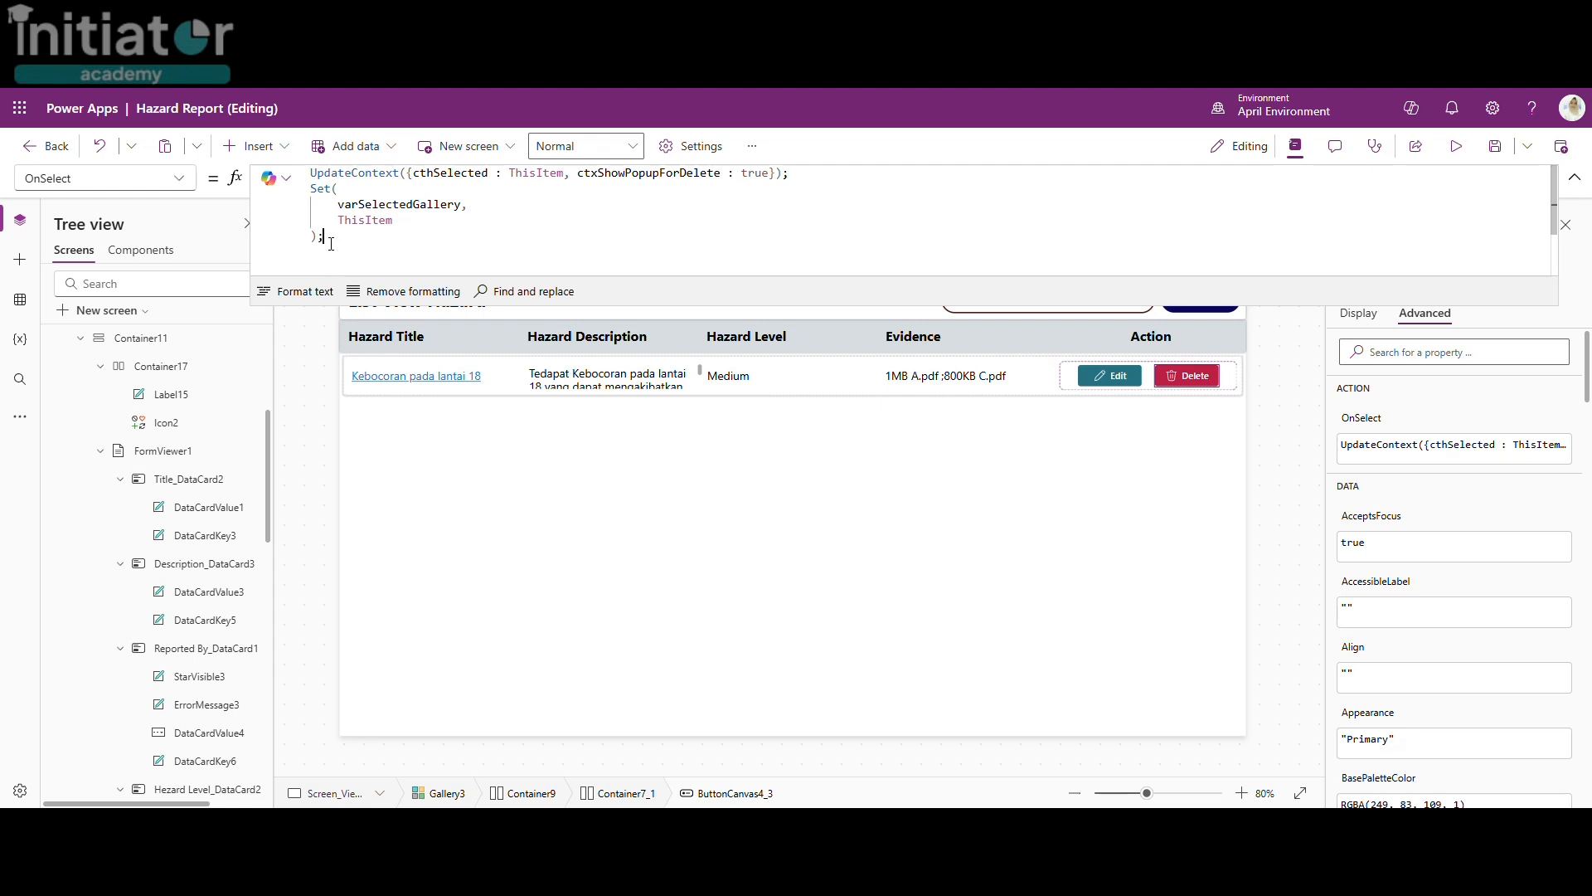
pyautogui.moveTo(331, 244); pyautogui.dragTo(305, 203)
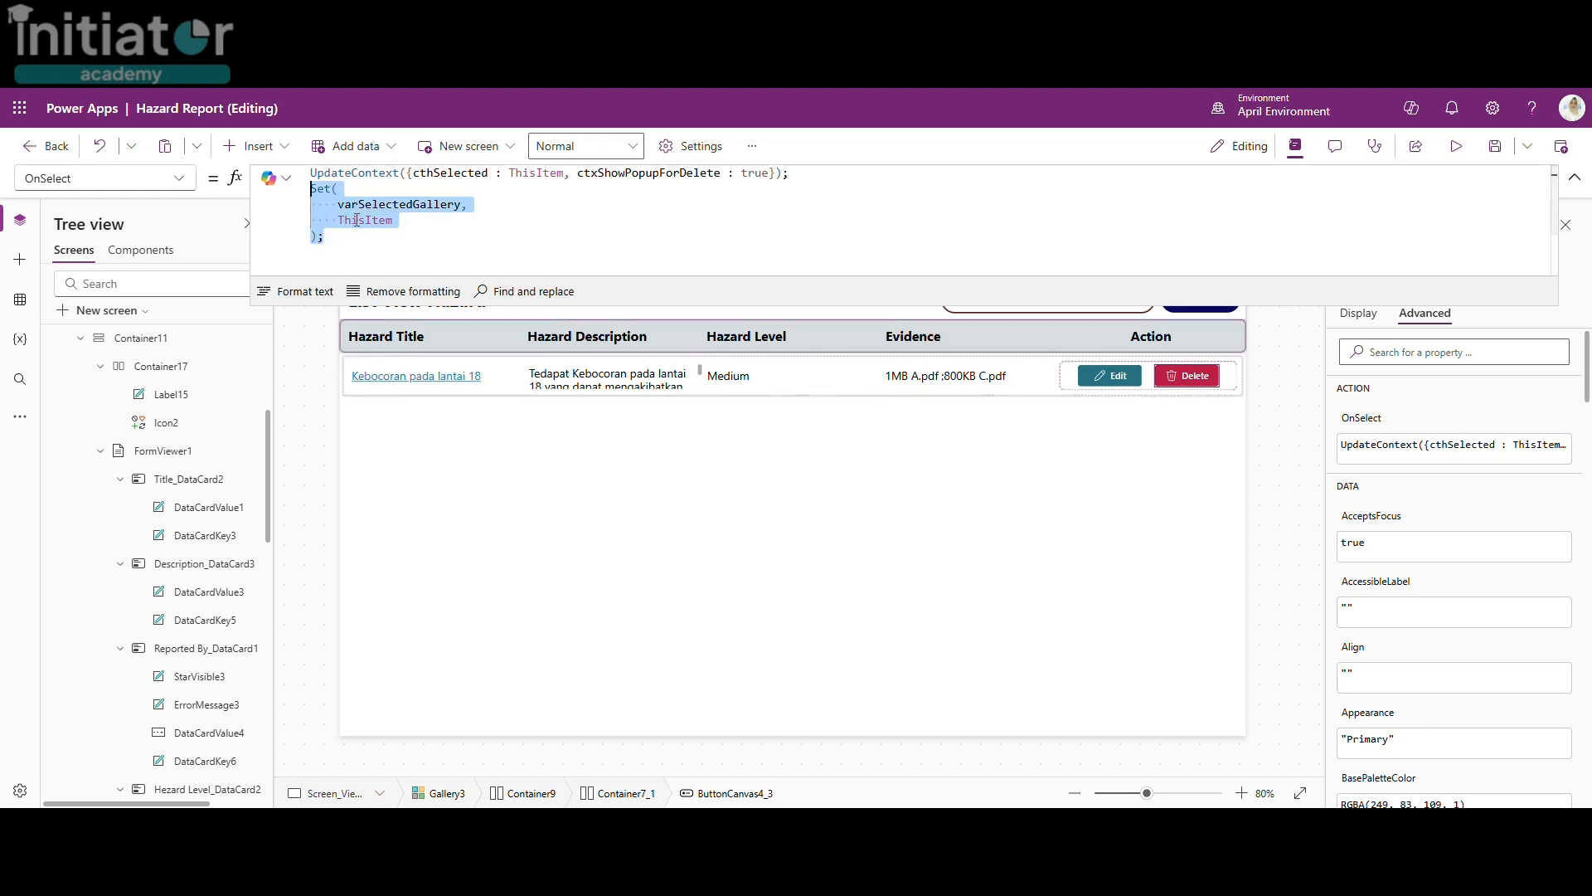
pyautogui.doubleClick(396, 204)
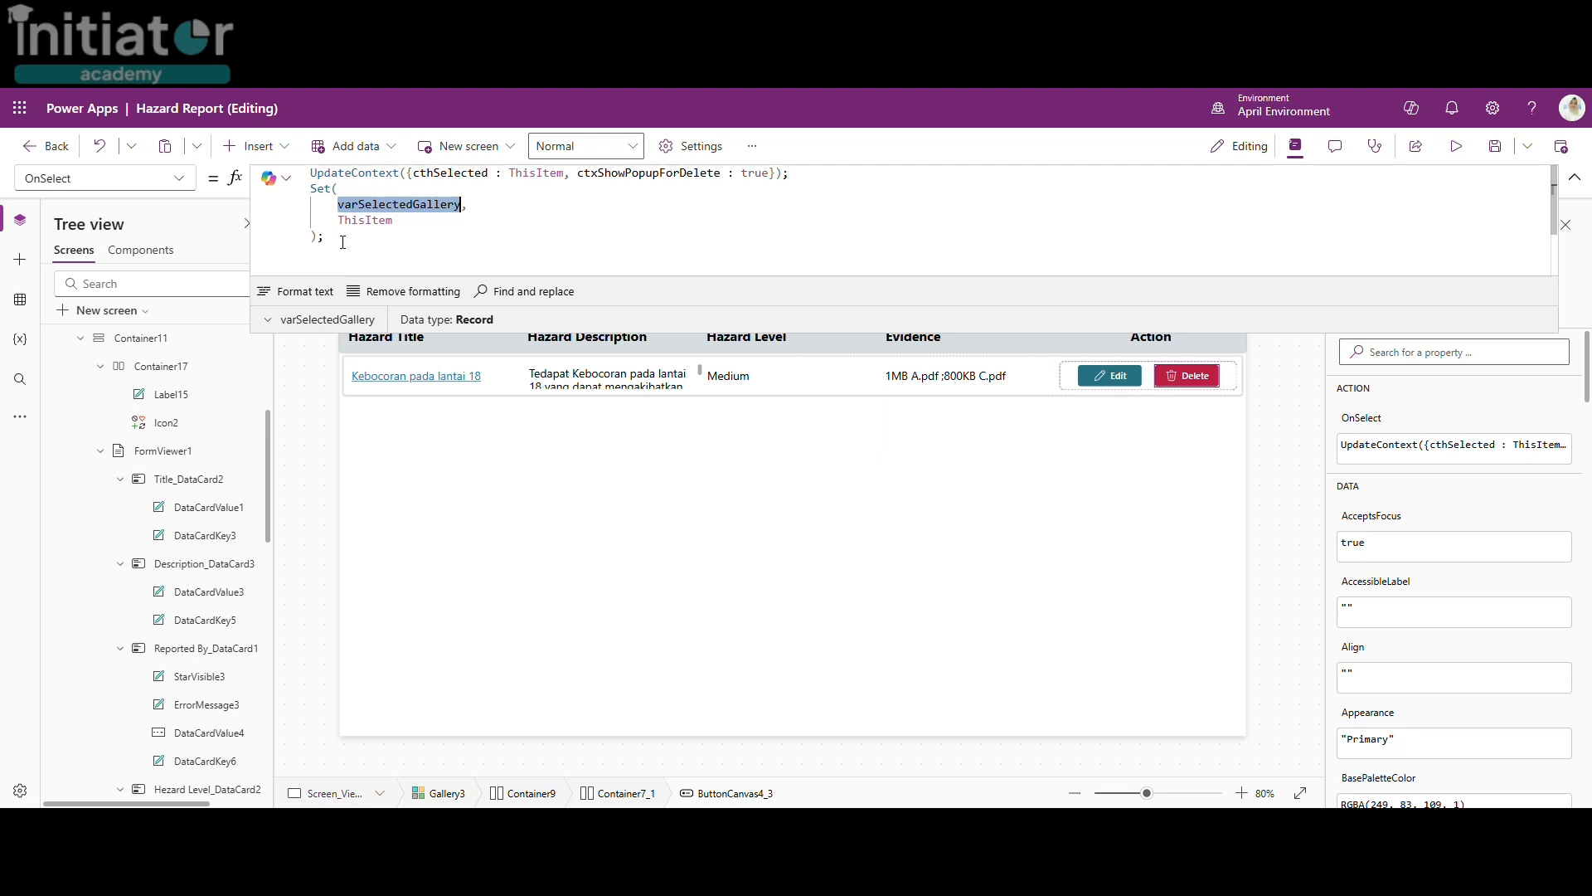
pyautogui.moveTo(342, 242); pyautogui.dragTo(301, 196)
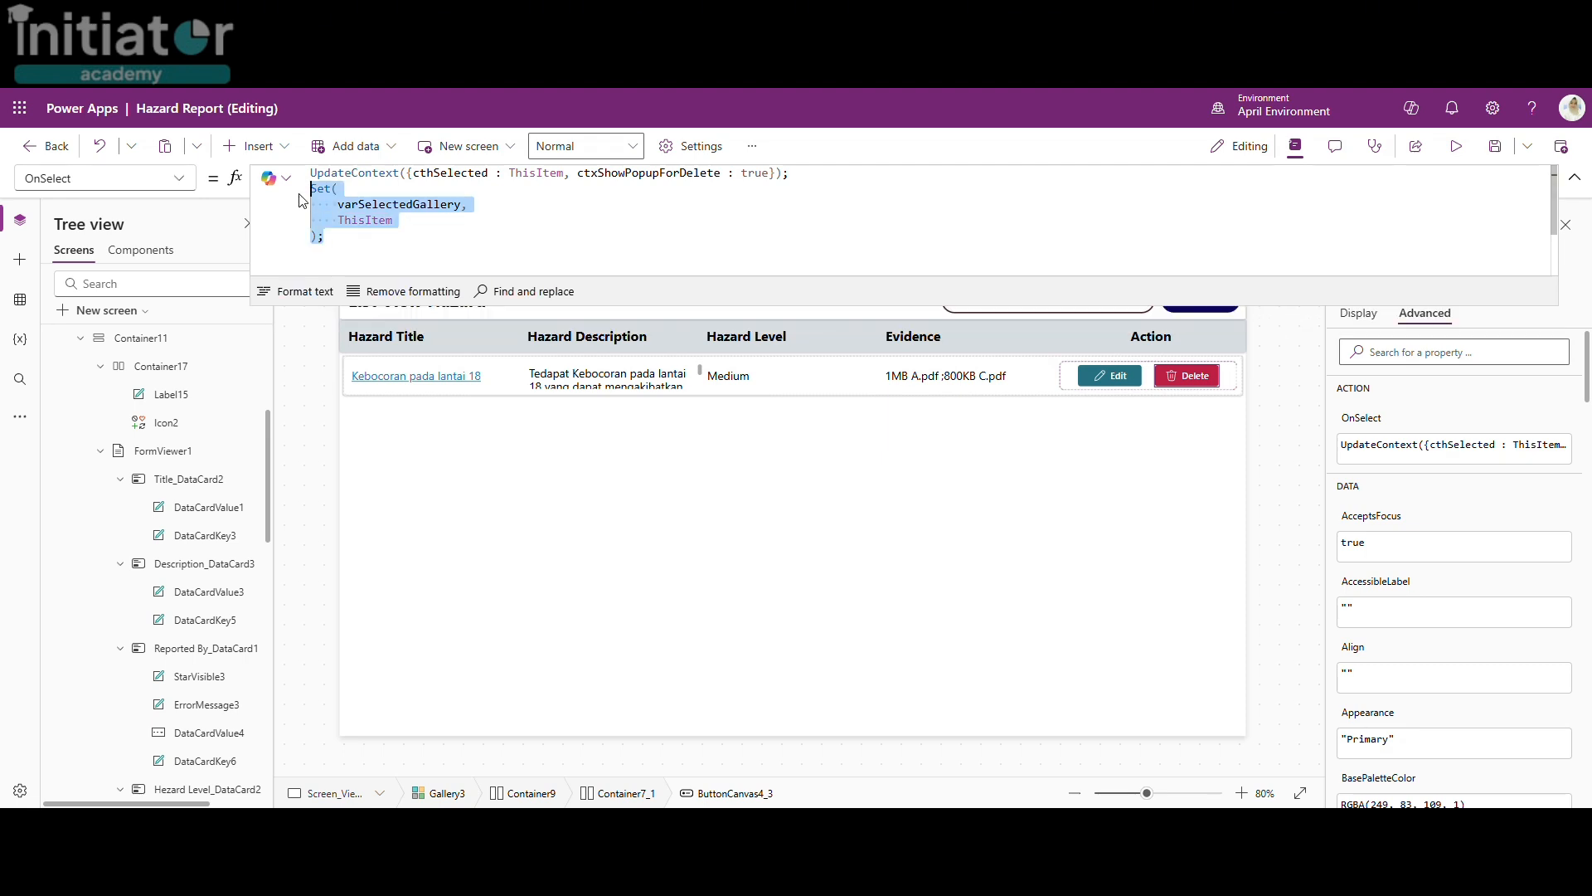
# Step: Append ; Set(varSelectedGallery, ThisItem); to the hazard title label's OnSelect formula after the UpdateContext call
pyautogui.click(412, 375)
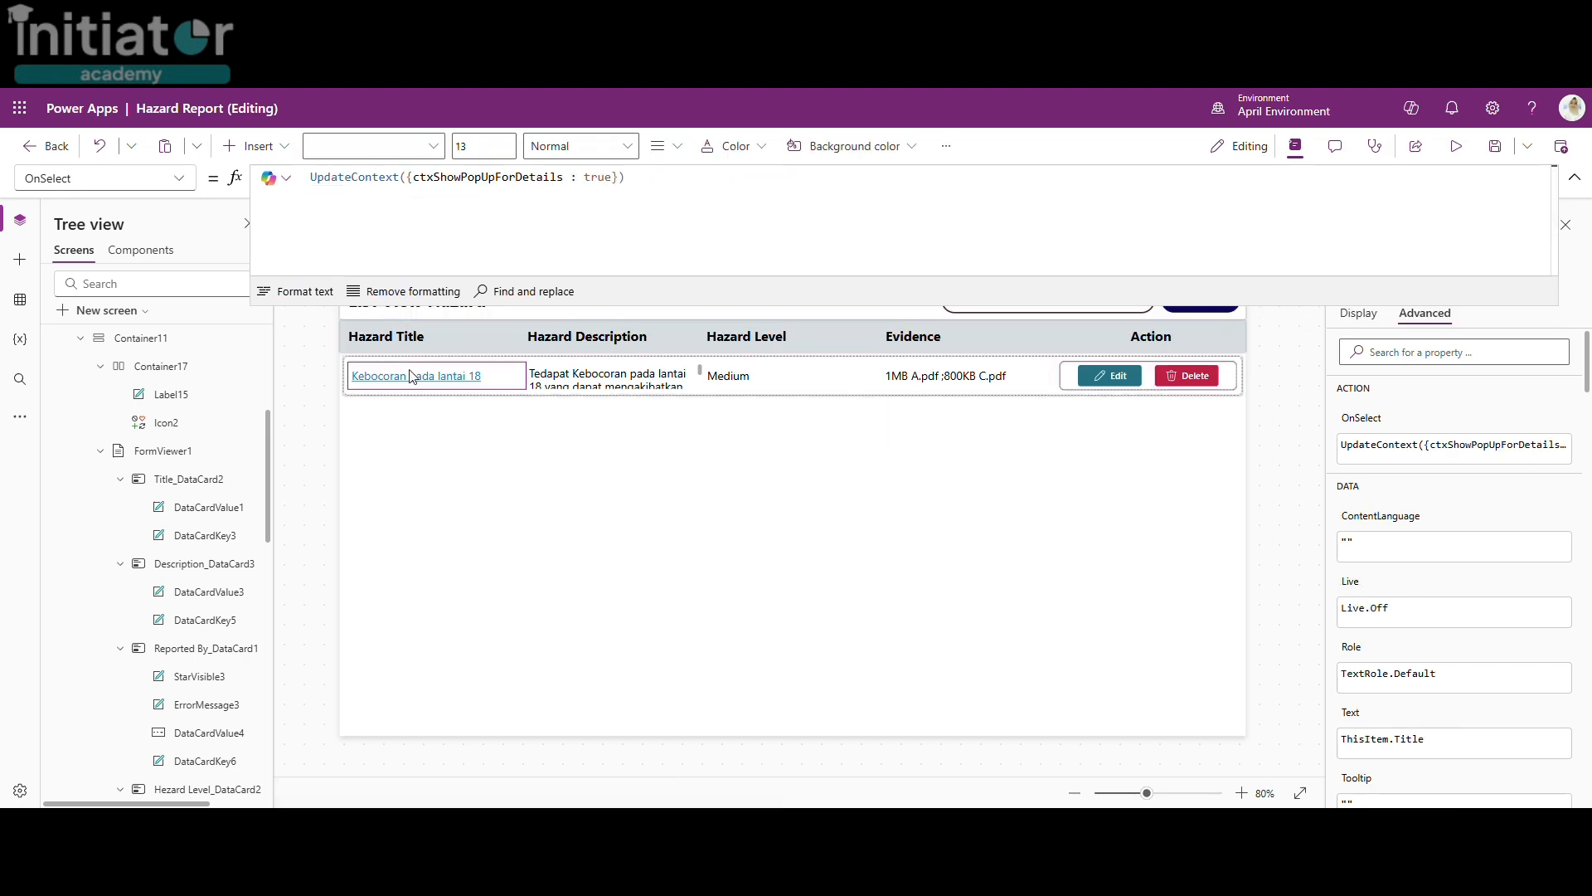
pyautogui.click(635, 180)
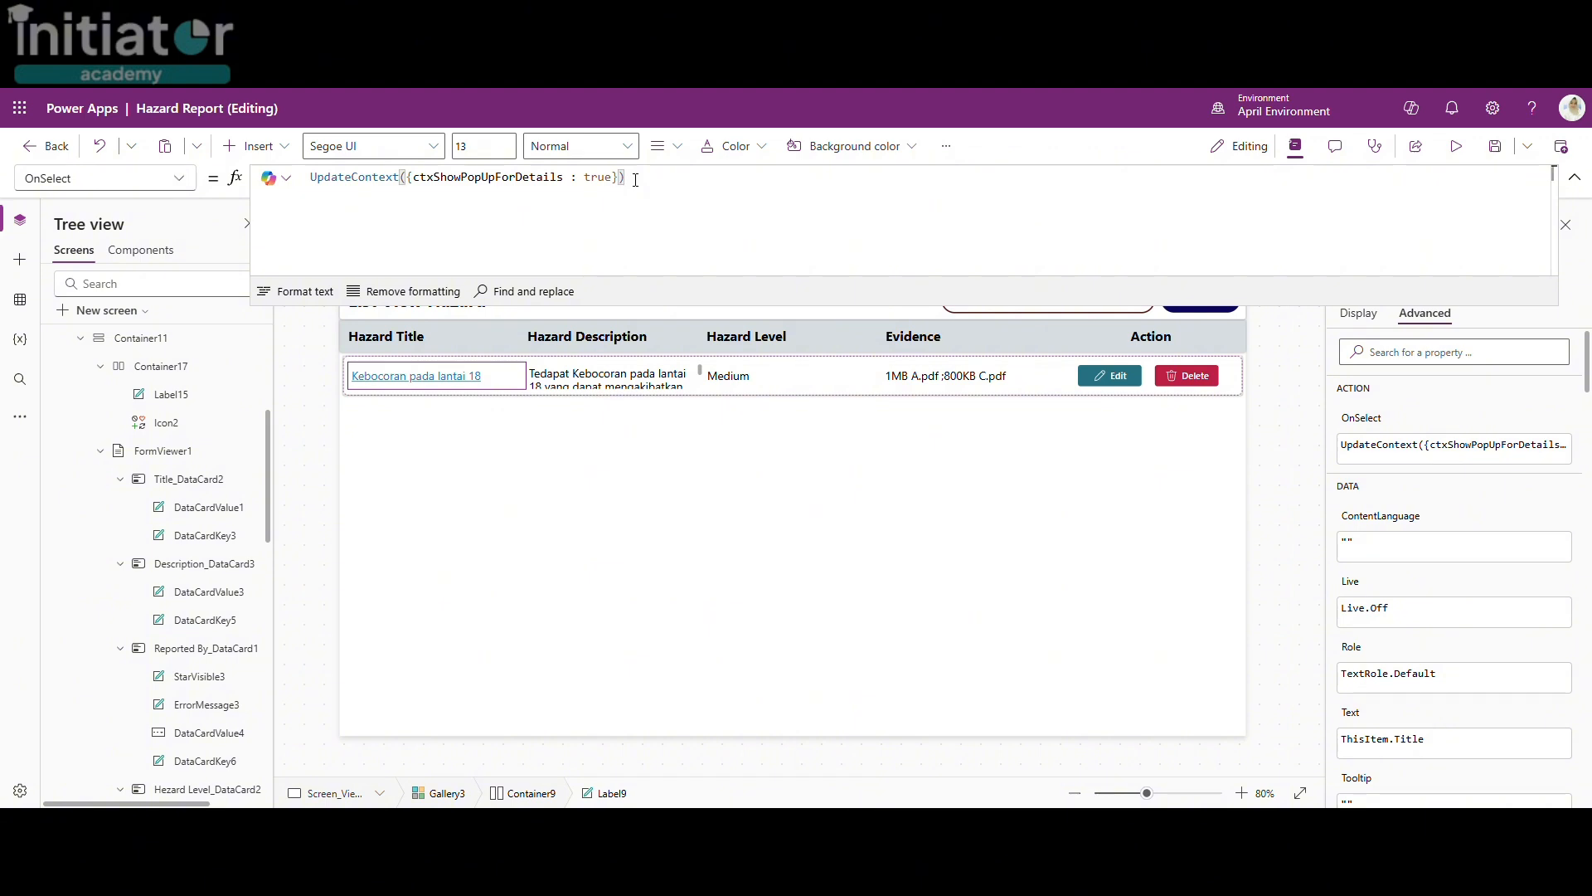
pyautogui.write('; Set(     varSelectedGallery,     ThisItem );')
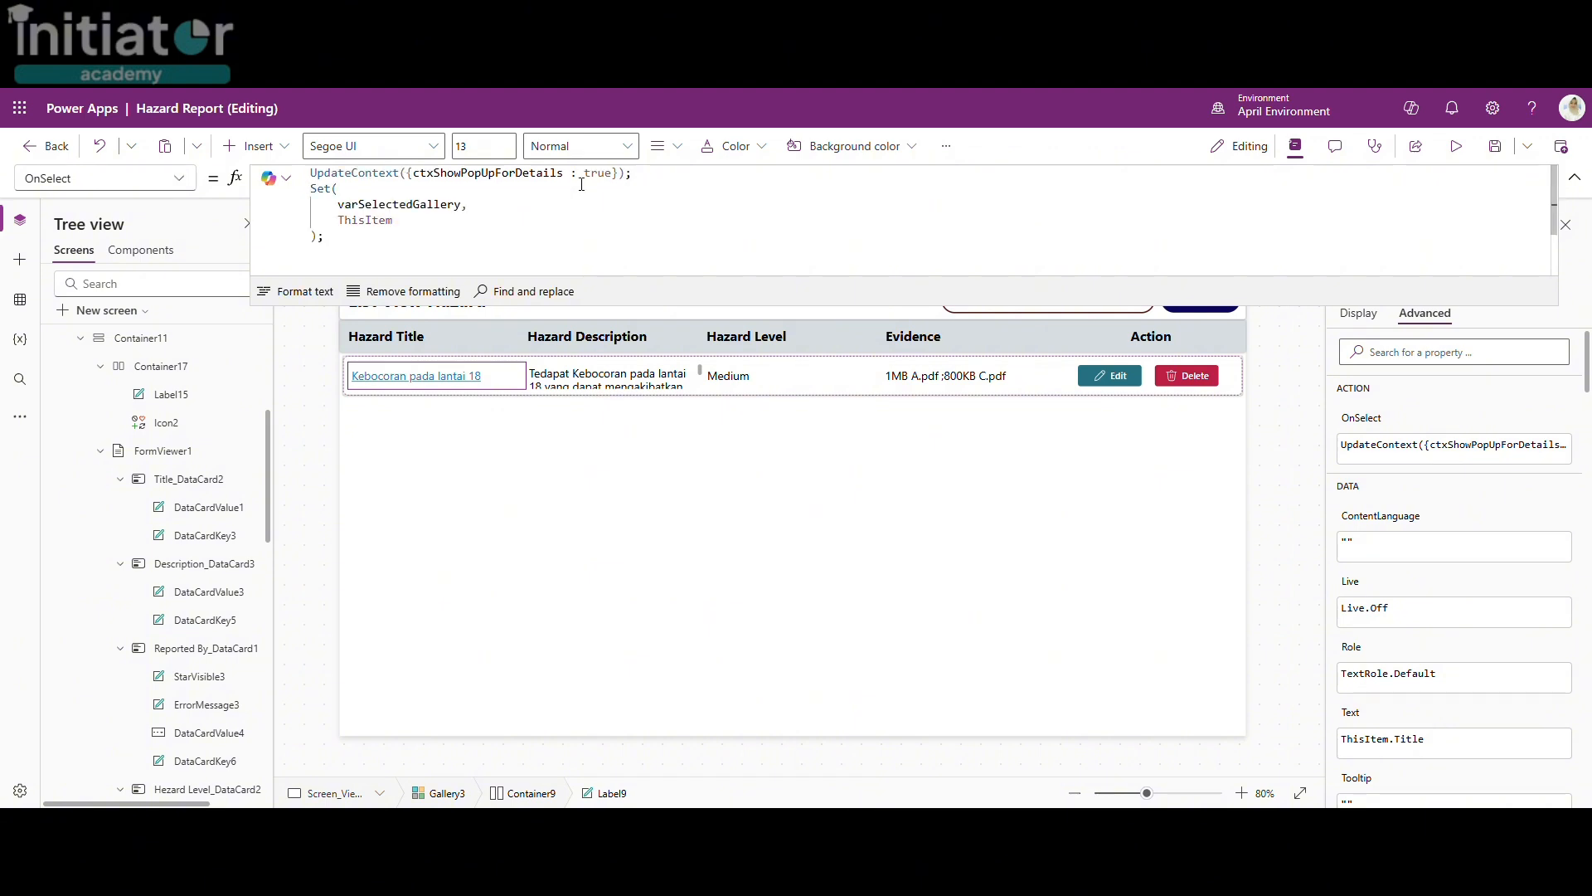
# Step: Copy the variable name varSelectedGallery from the hazard title label's OnSelect formula
pyautogui.doubleClick(428, 205)
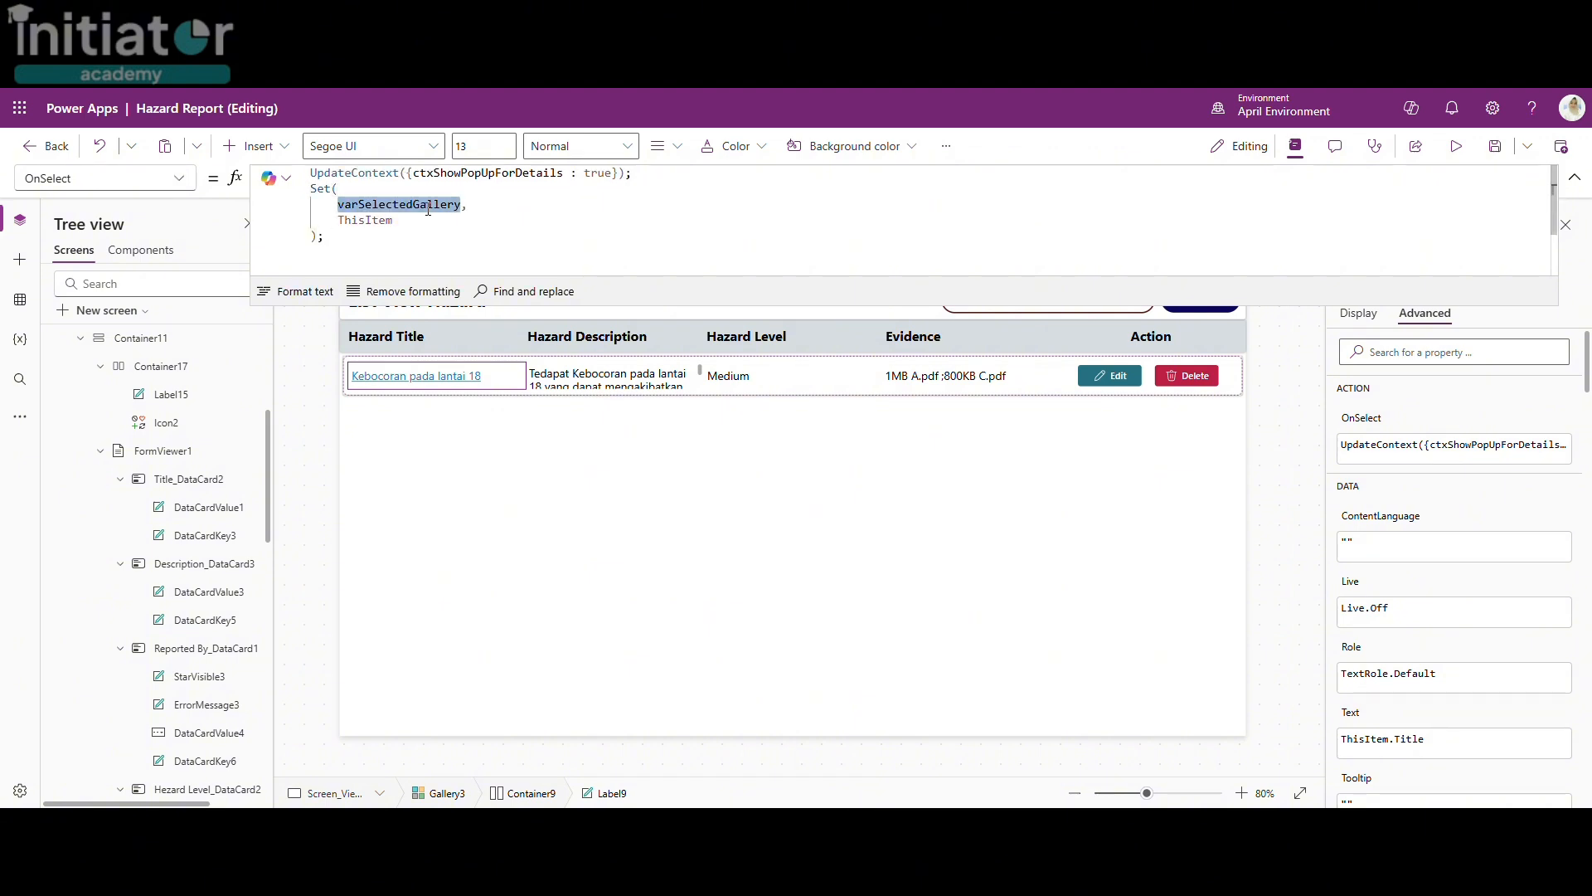
pyautogui.click(499, 226)
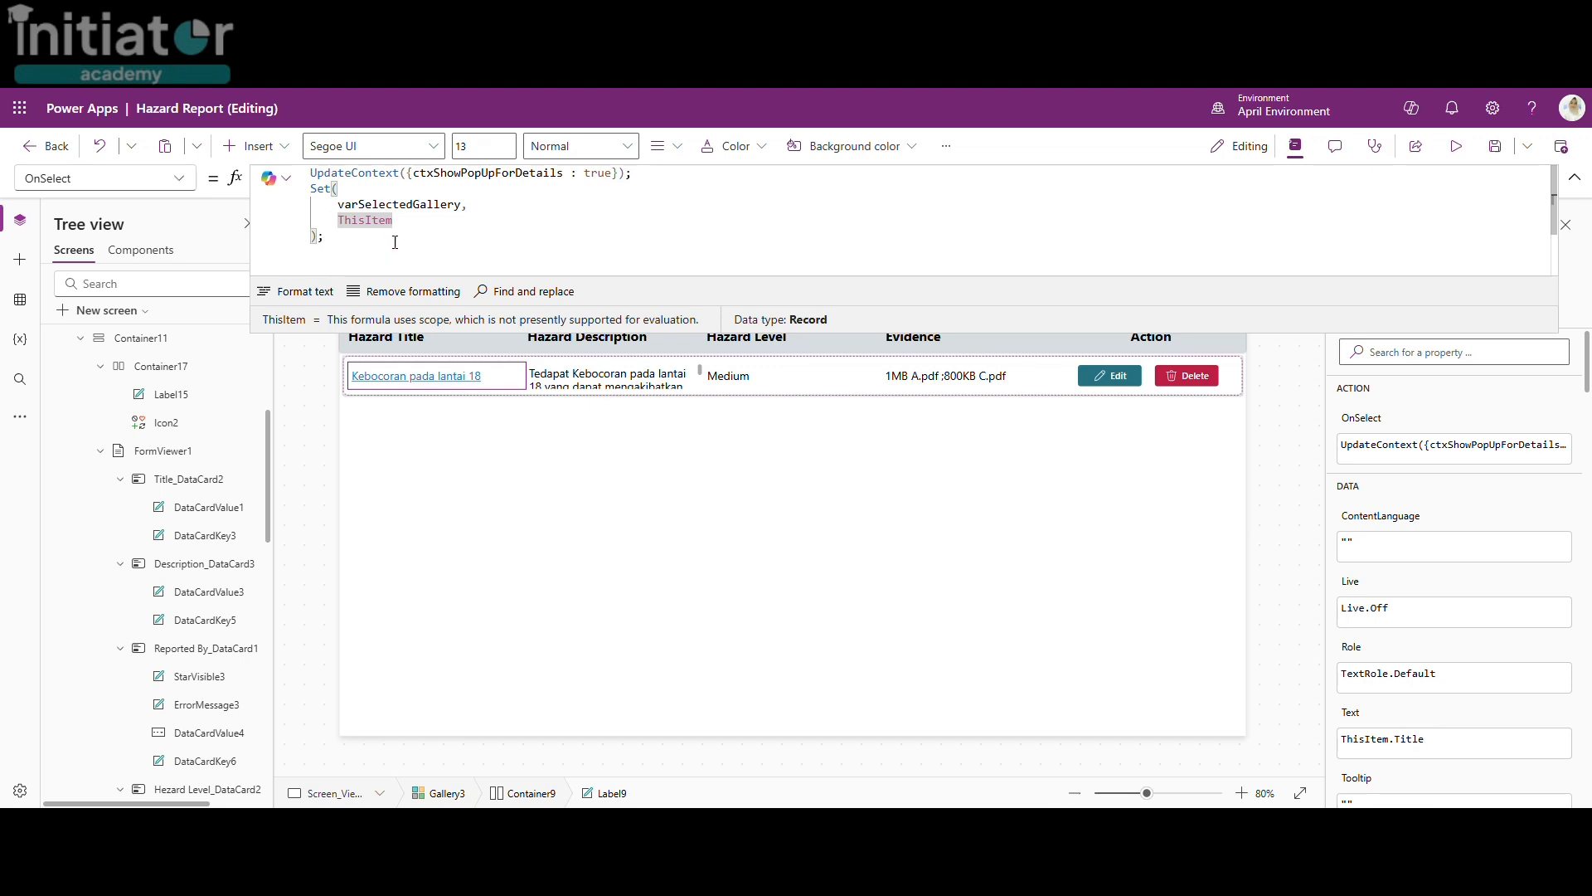
pyautogui.doubleClick(433, 204)
pyautogui.hotkey('ctrl', 'c')
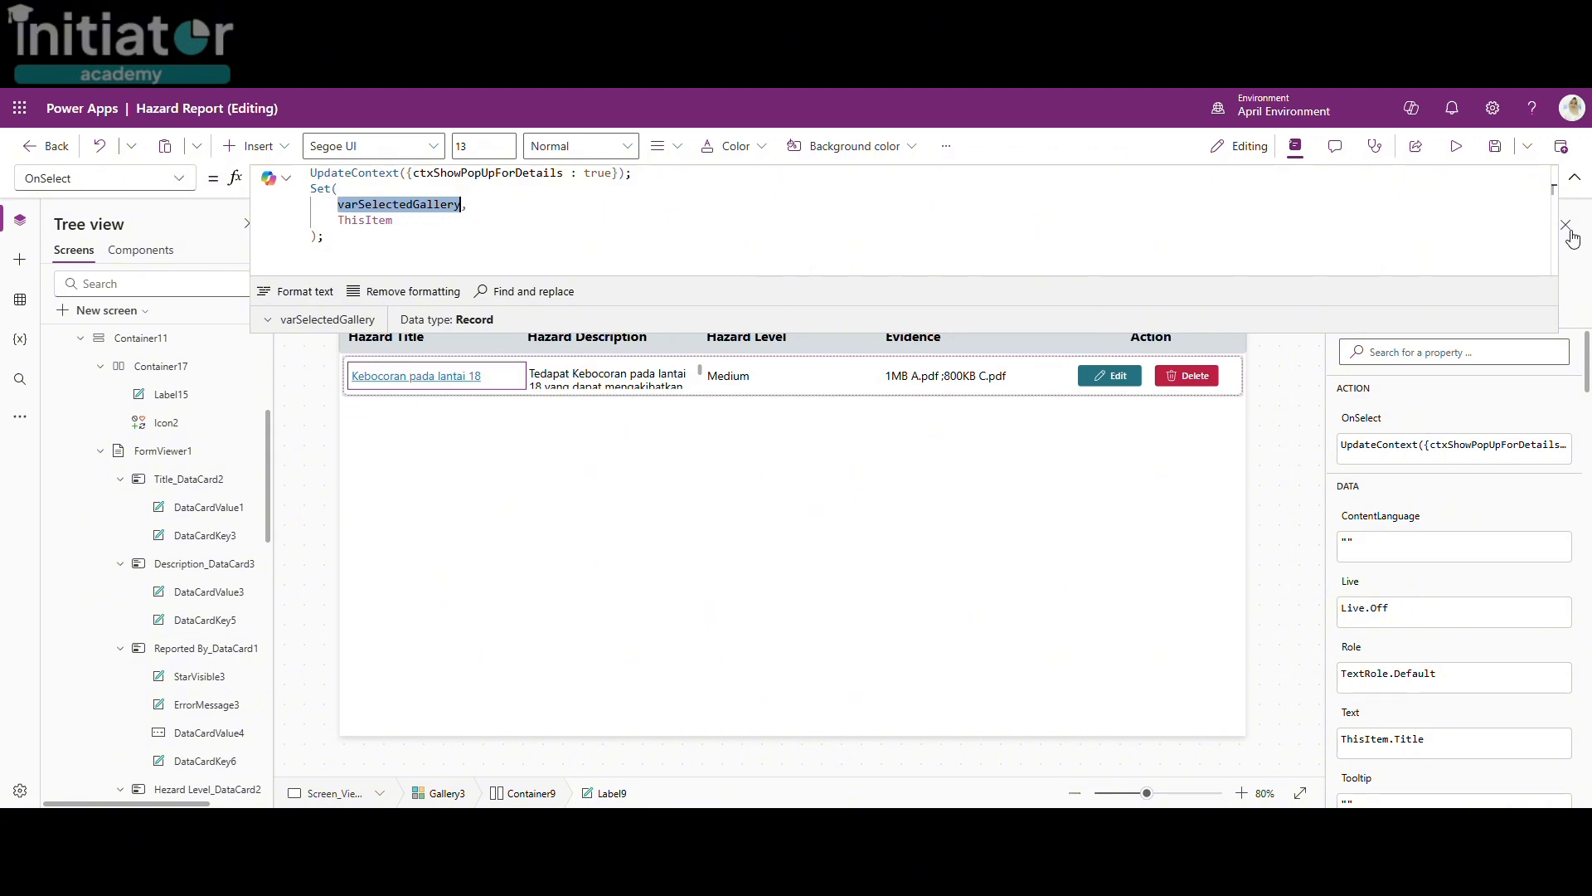
pyautogui.click(1575, 178)
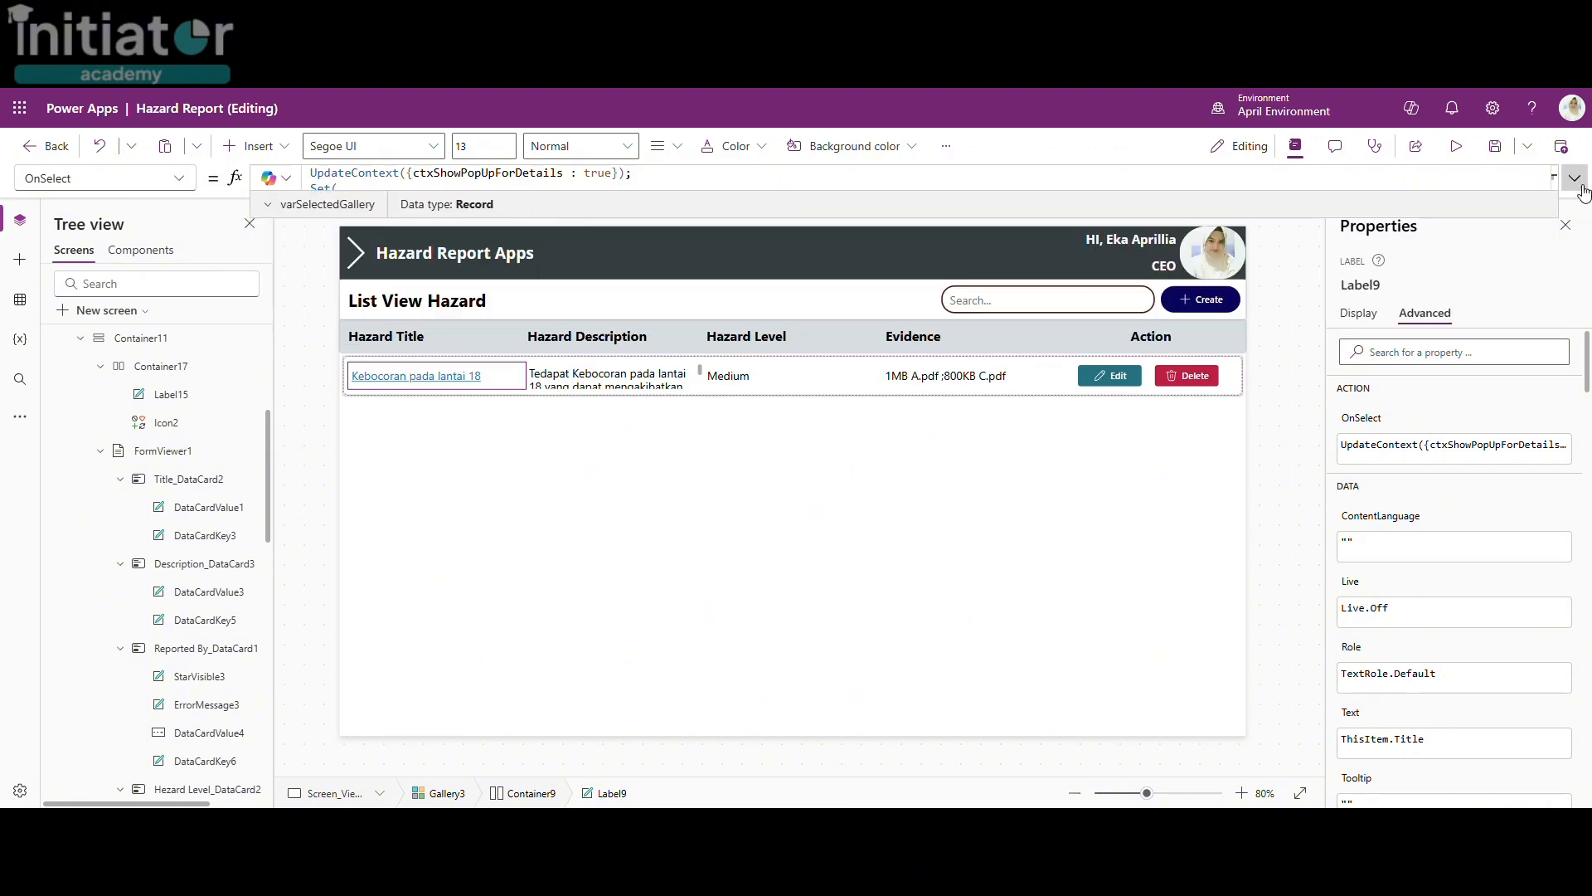
# Step: Open the details popup from the hazard title link and set the form viewer's Item property to varSelectedGallery
pyautogui.keyDown('alt'); pyautogui.click(448, 374); pyautogui.keyUp('alt')
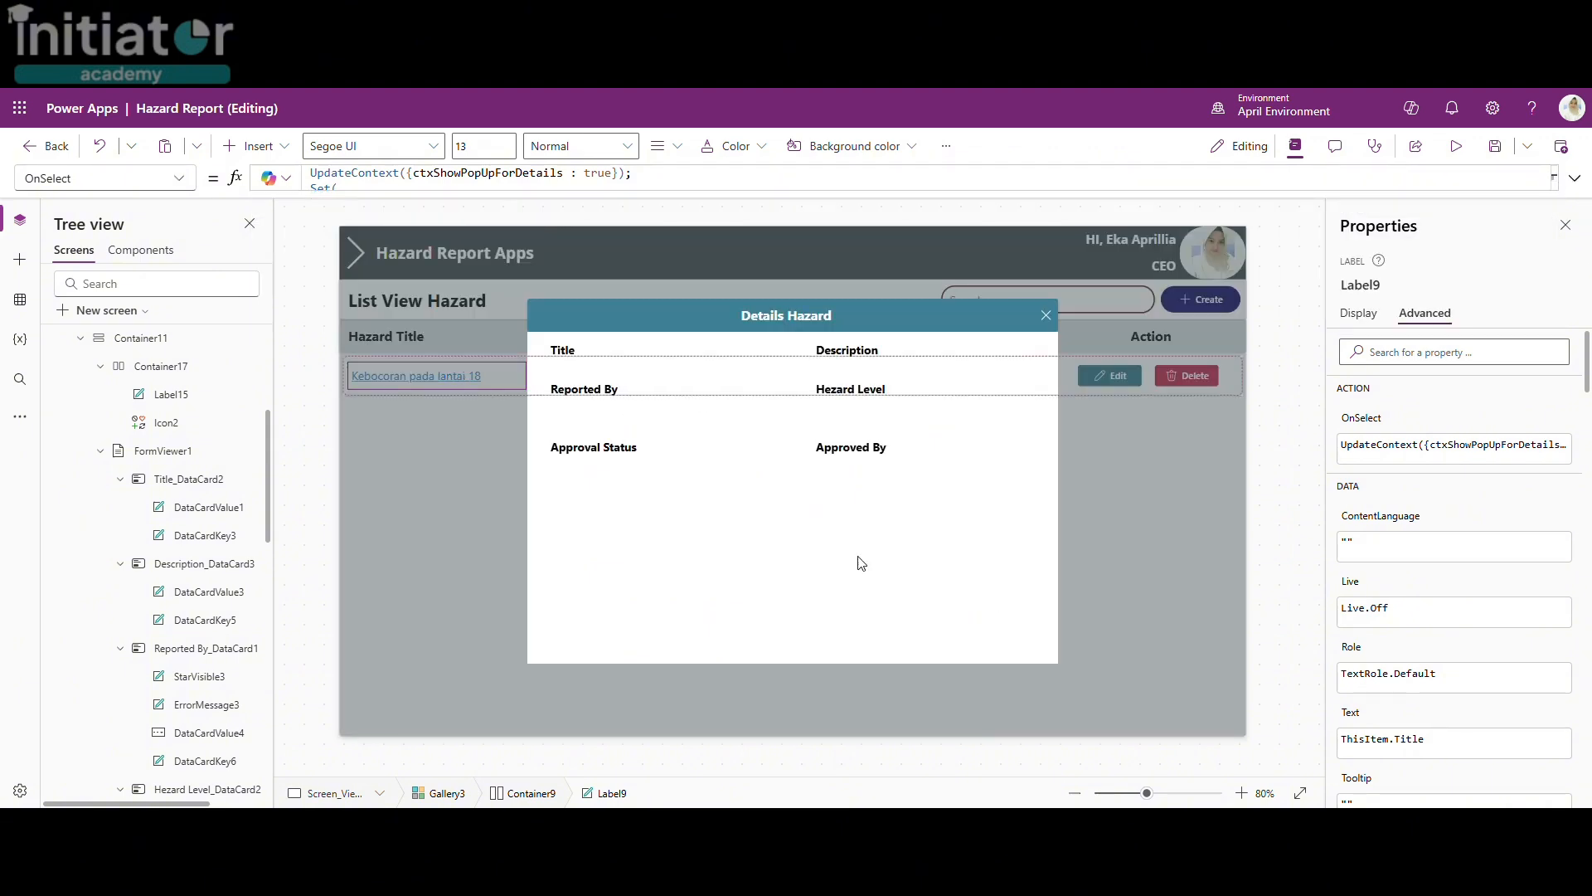
pyautogui.click(810, 585)
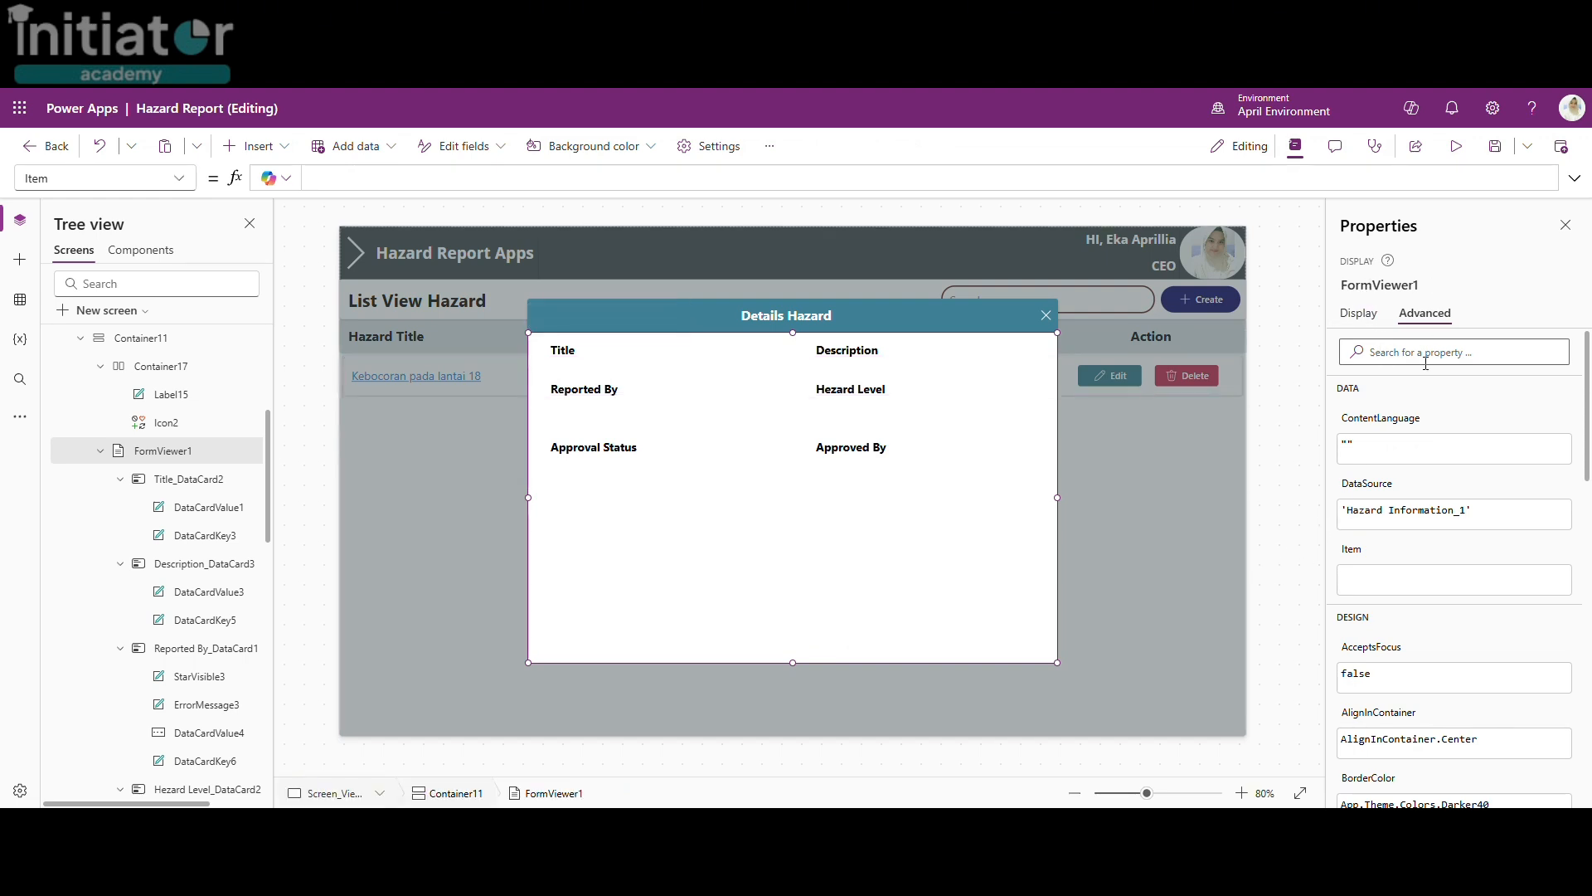
pyautogui.click(1361, 551)
pyautogui.hotkey('ctrl', 'v')
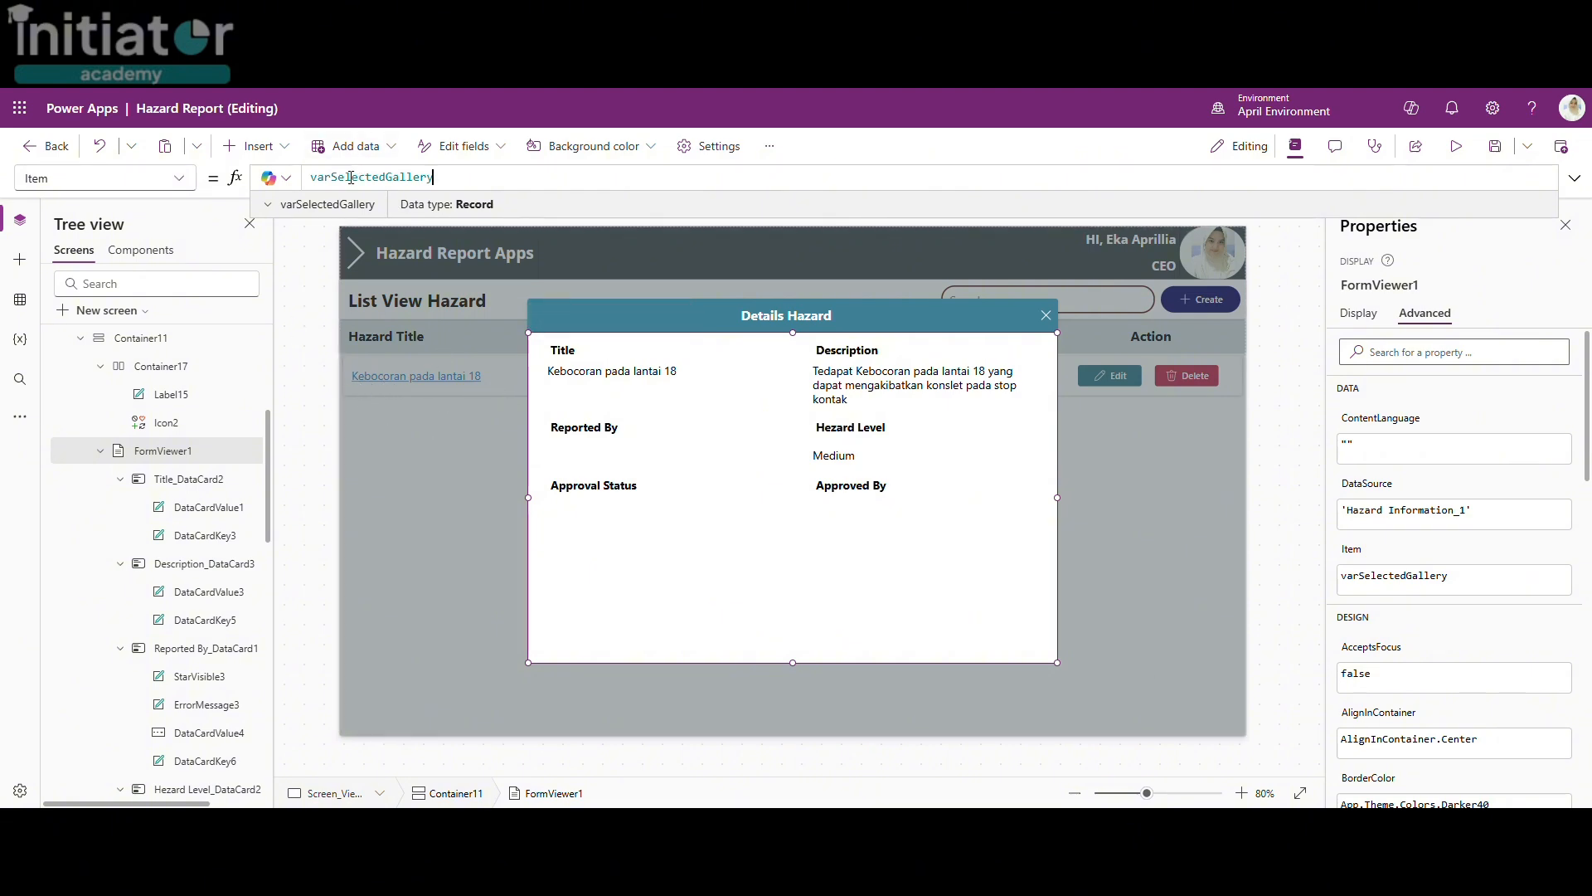
pyautogui.doubleClick(350, 181)
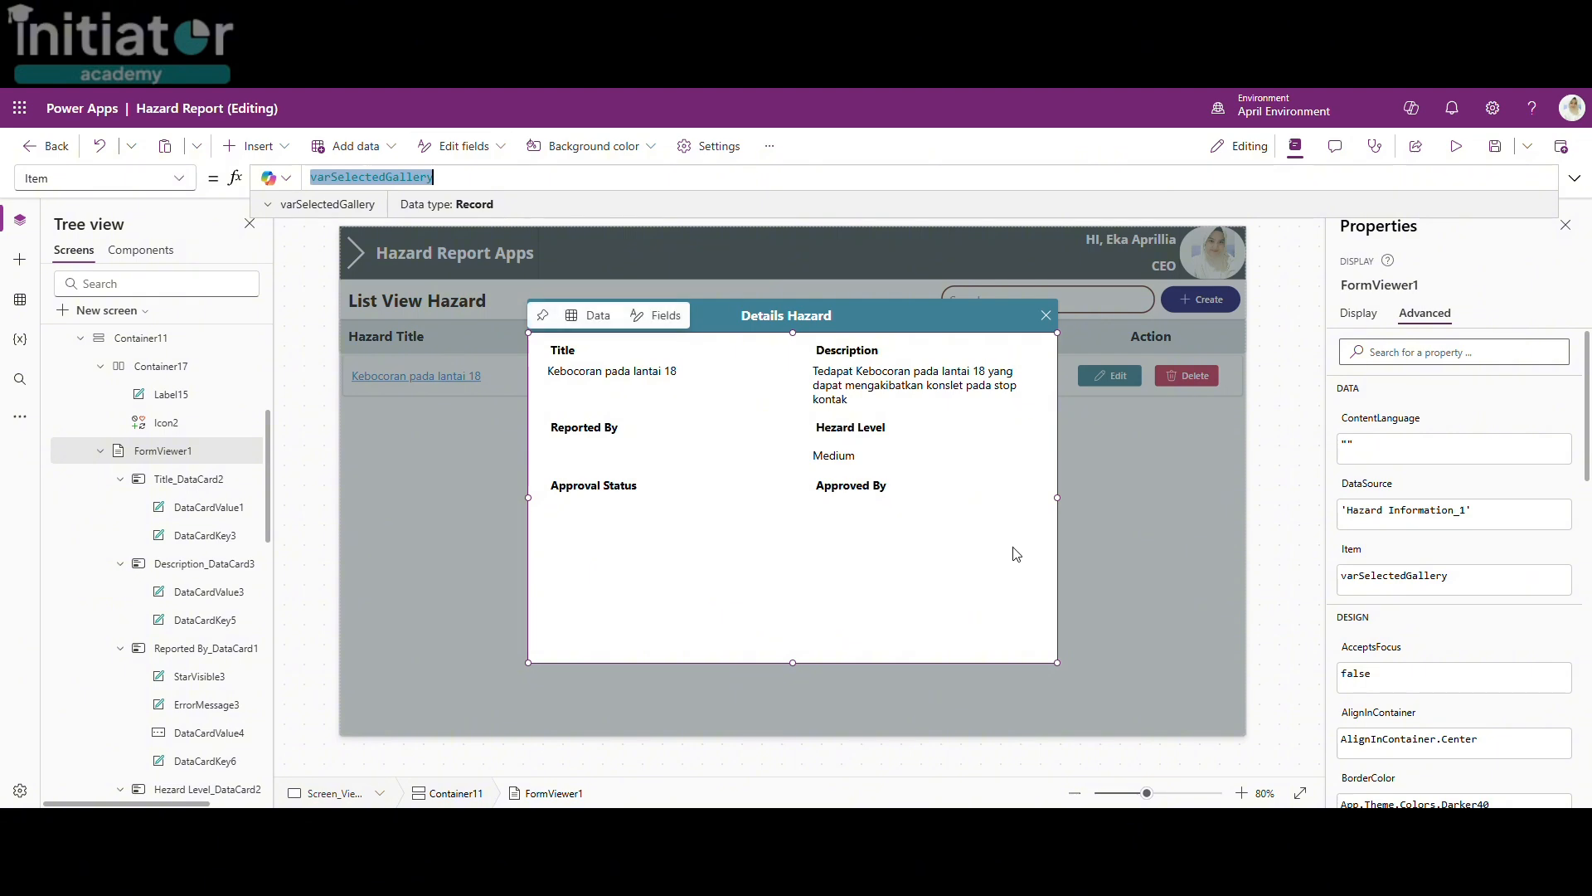
pyautogui.click(1000, 586)
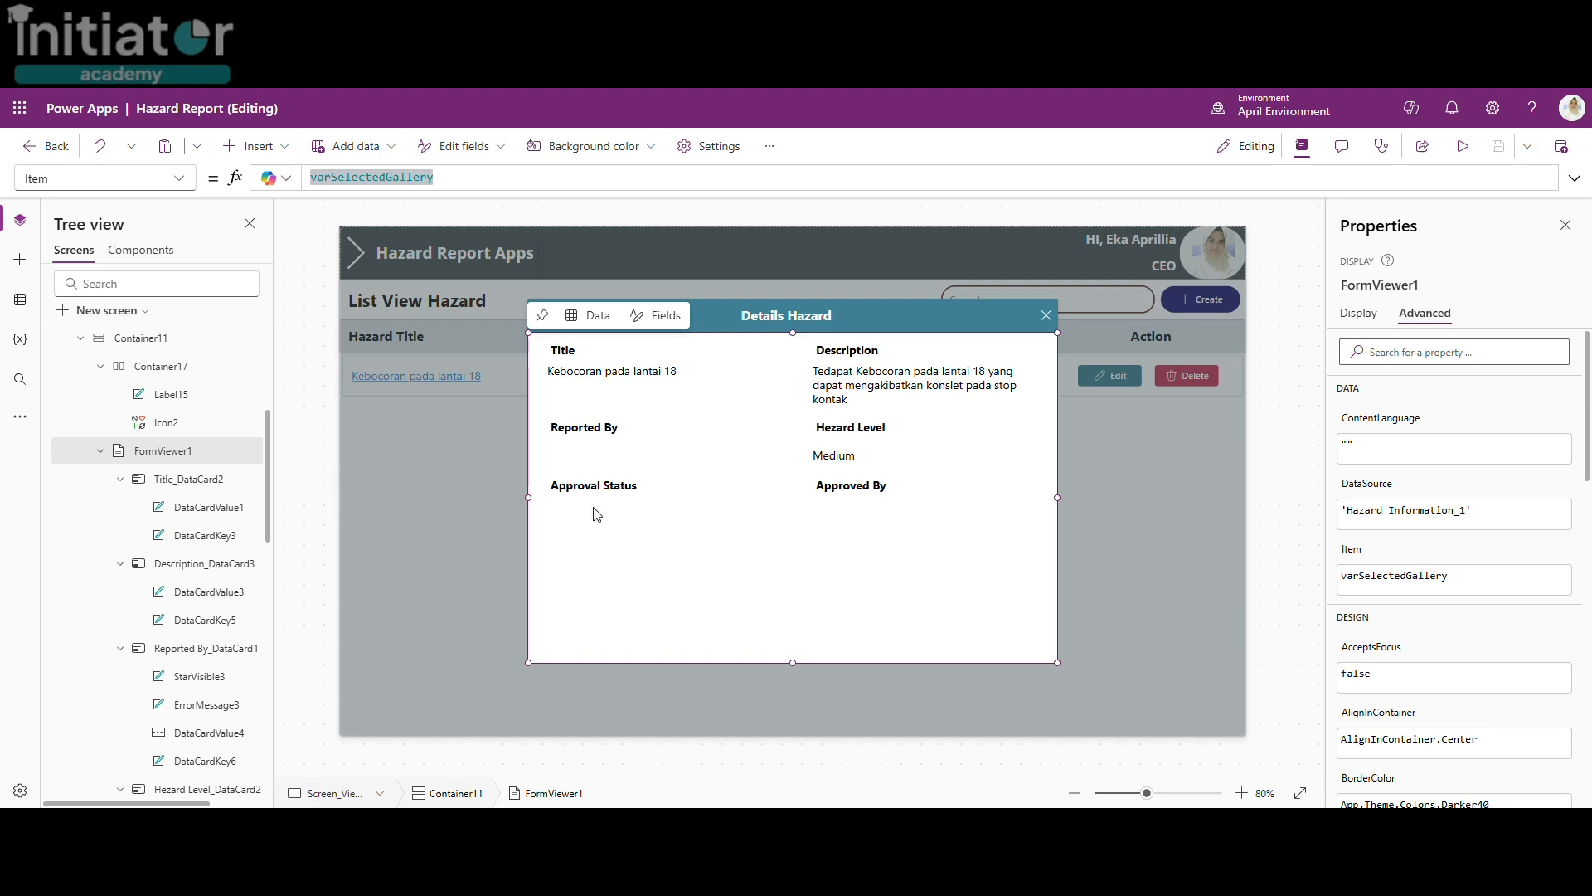
# Step: Set the X position of the Title field's label in the details form to 20
pyautogui.click(566, 359)
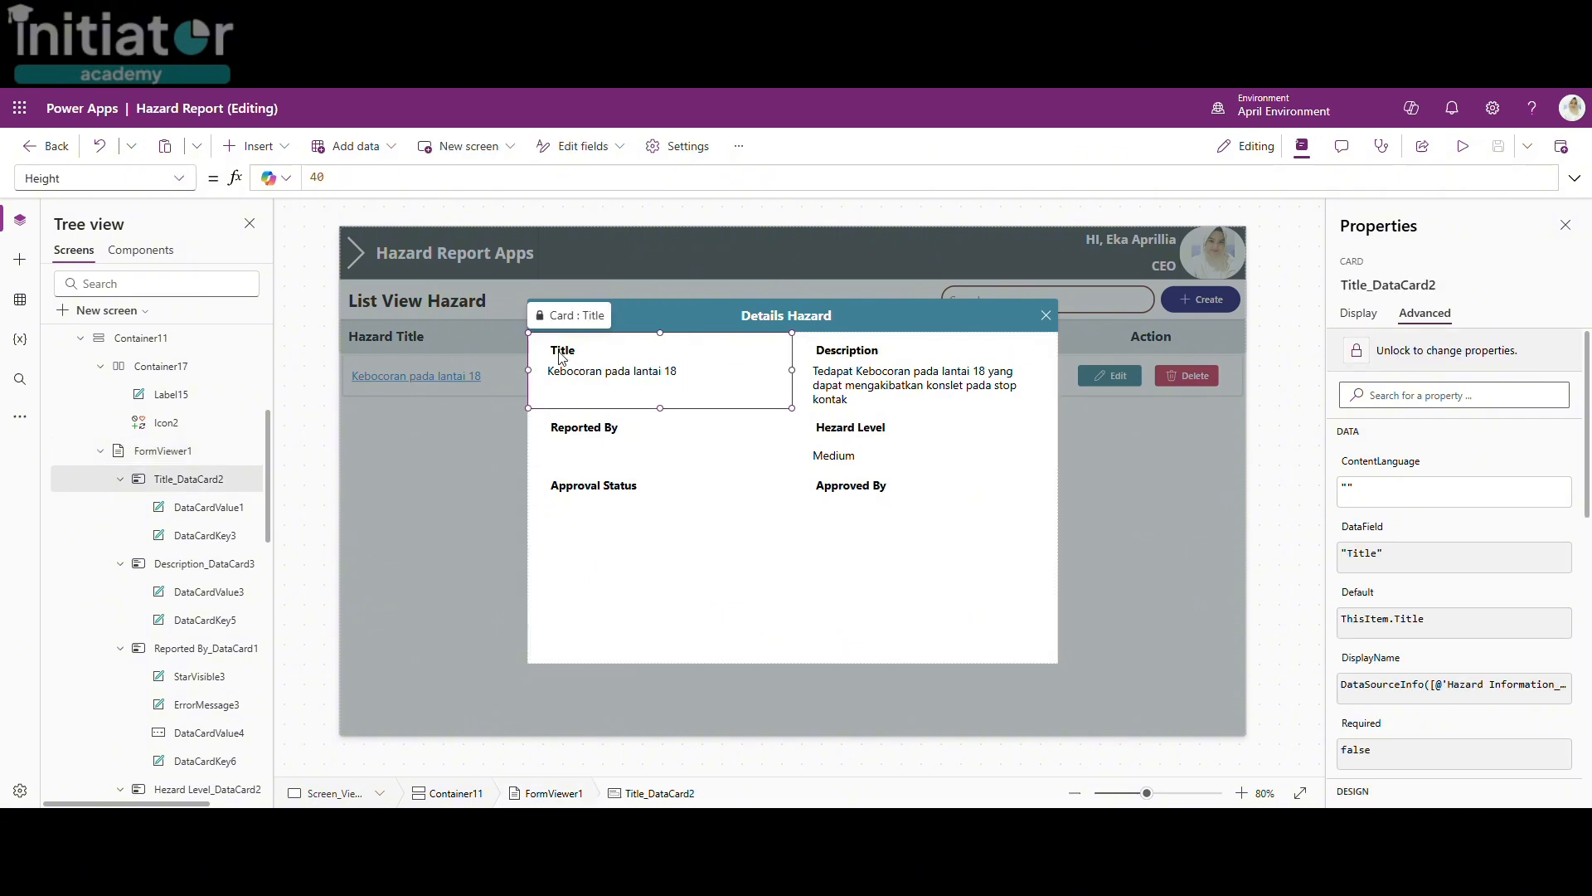
pyautogui.click(562, 353)
pyautogui.click(1370, 319)
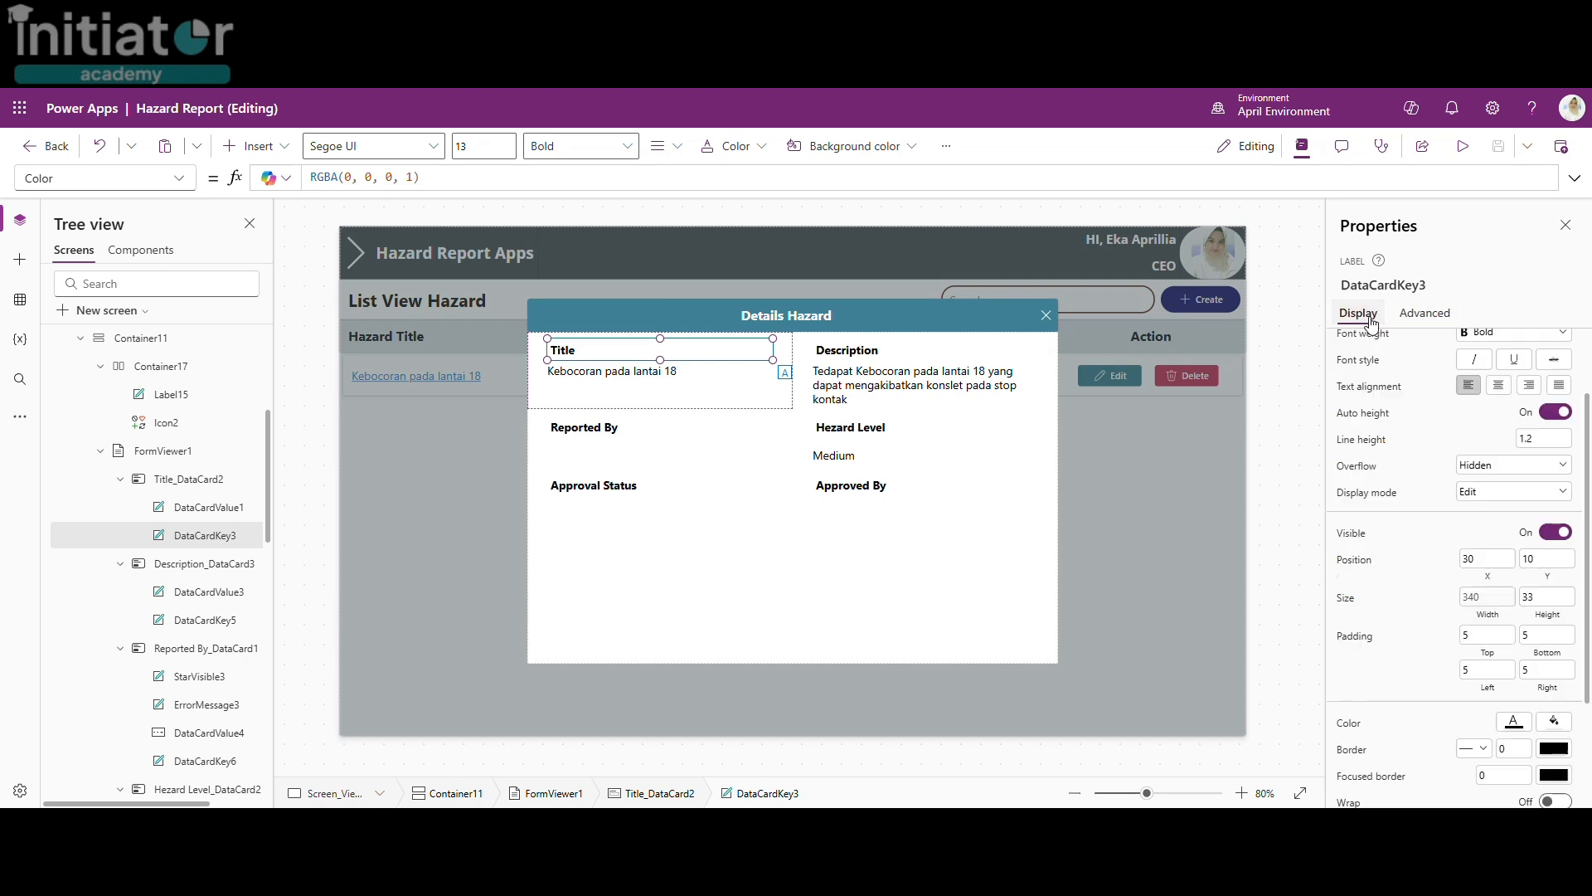
pyautogui.click(1488, 577)
pyautogui.click(1488, 556)
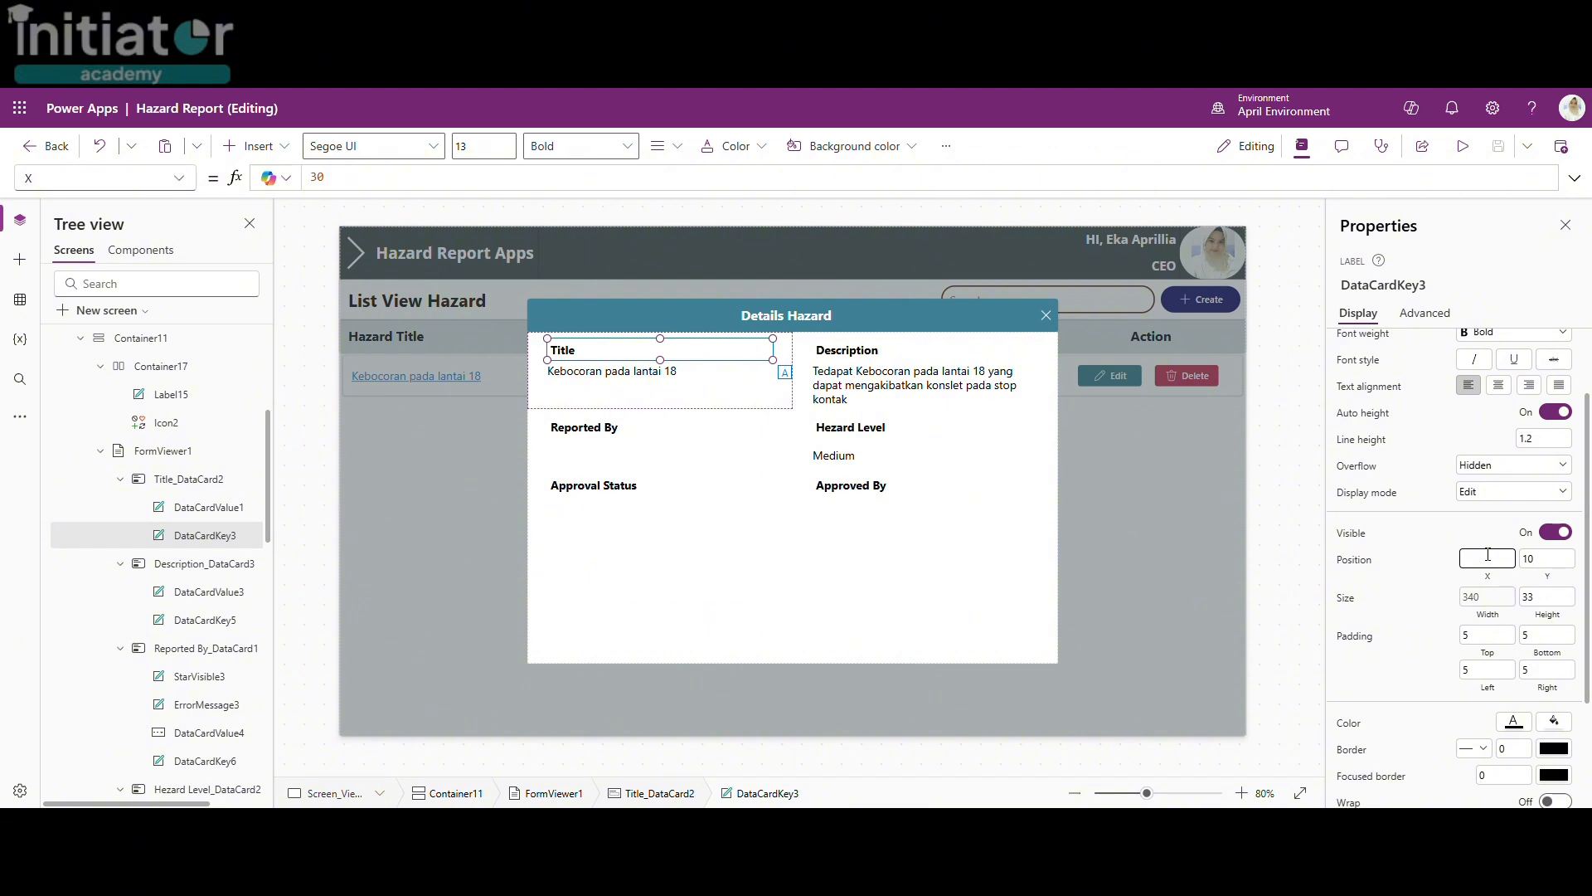
pyautogui.write('20')
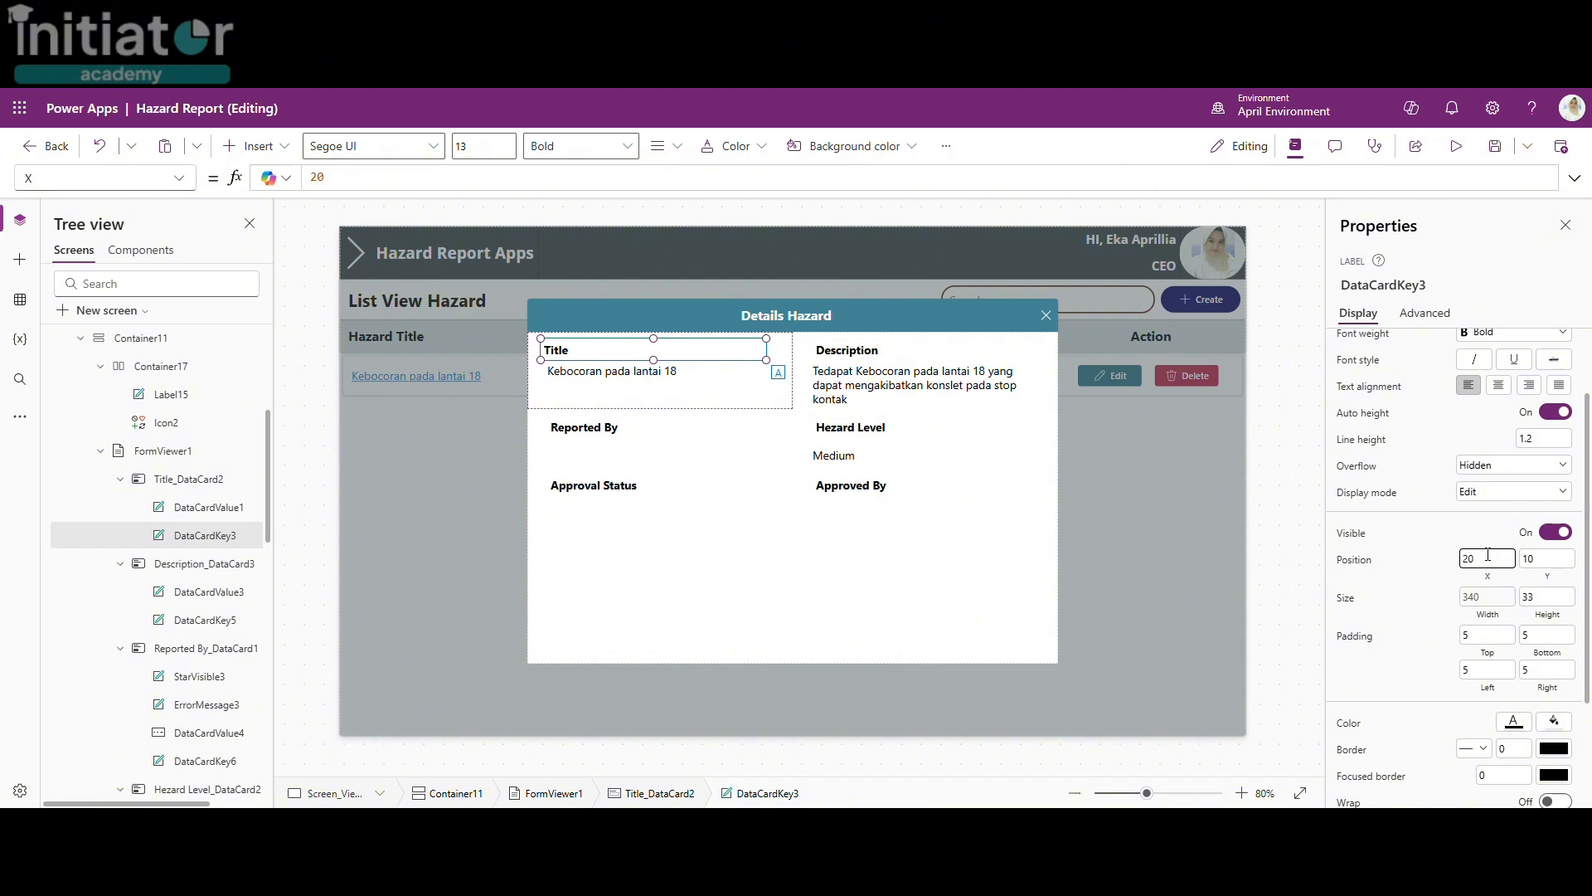
# Step: Set the X position of the Description field's label in the details form to 20
pyautogui.click(846, 361)
pyautogui.click(846, 360)
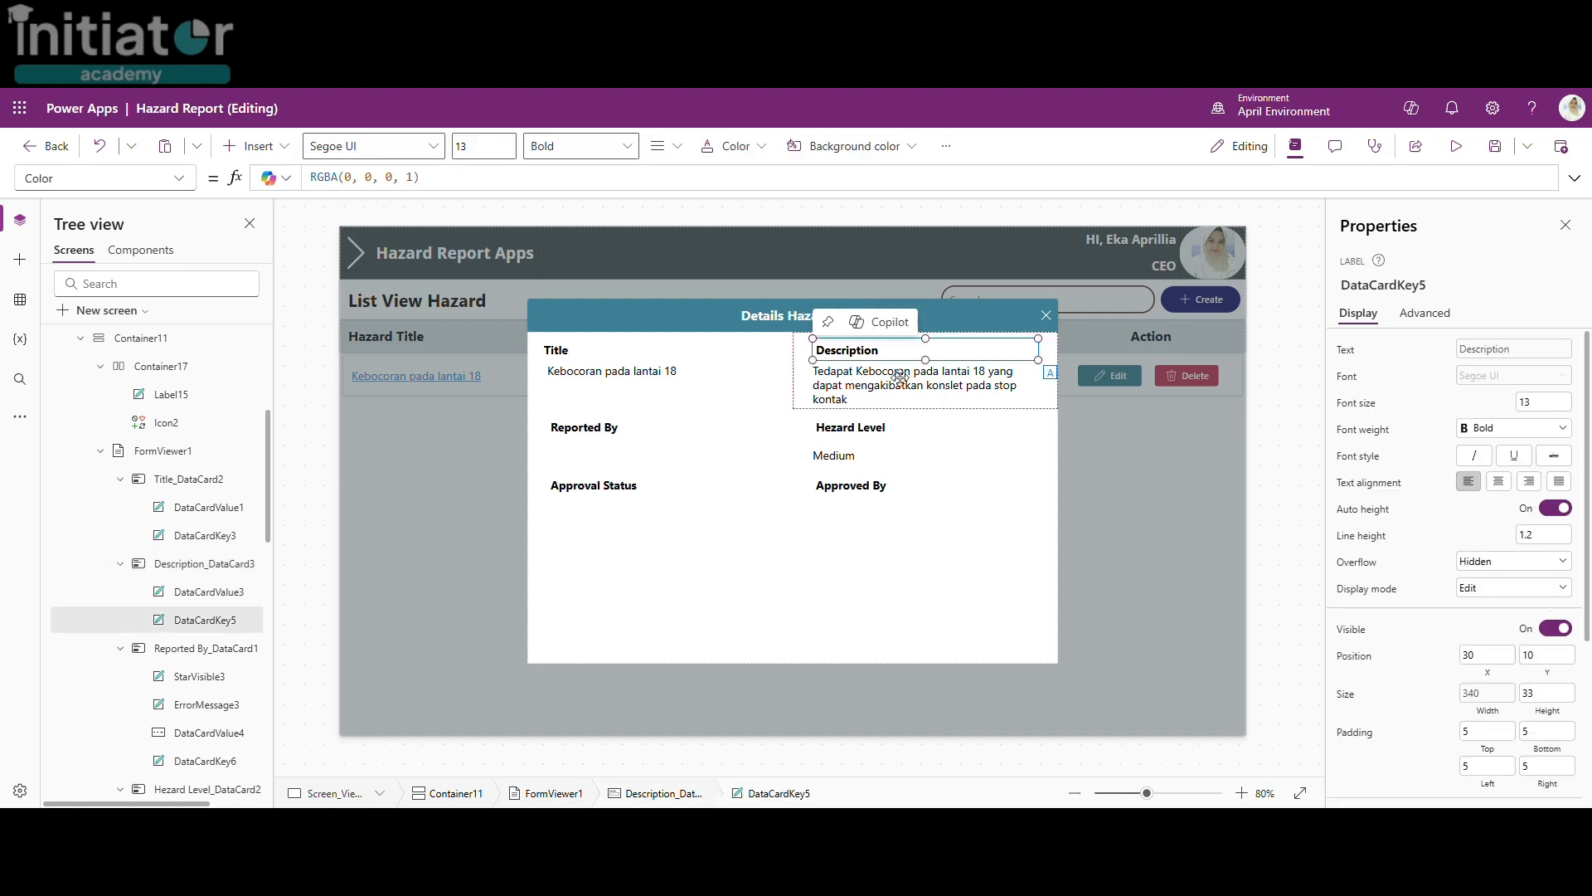
pyautogui.click(1485, 654)
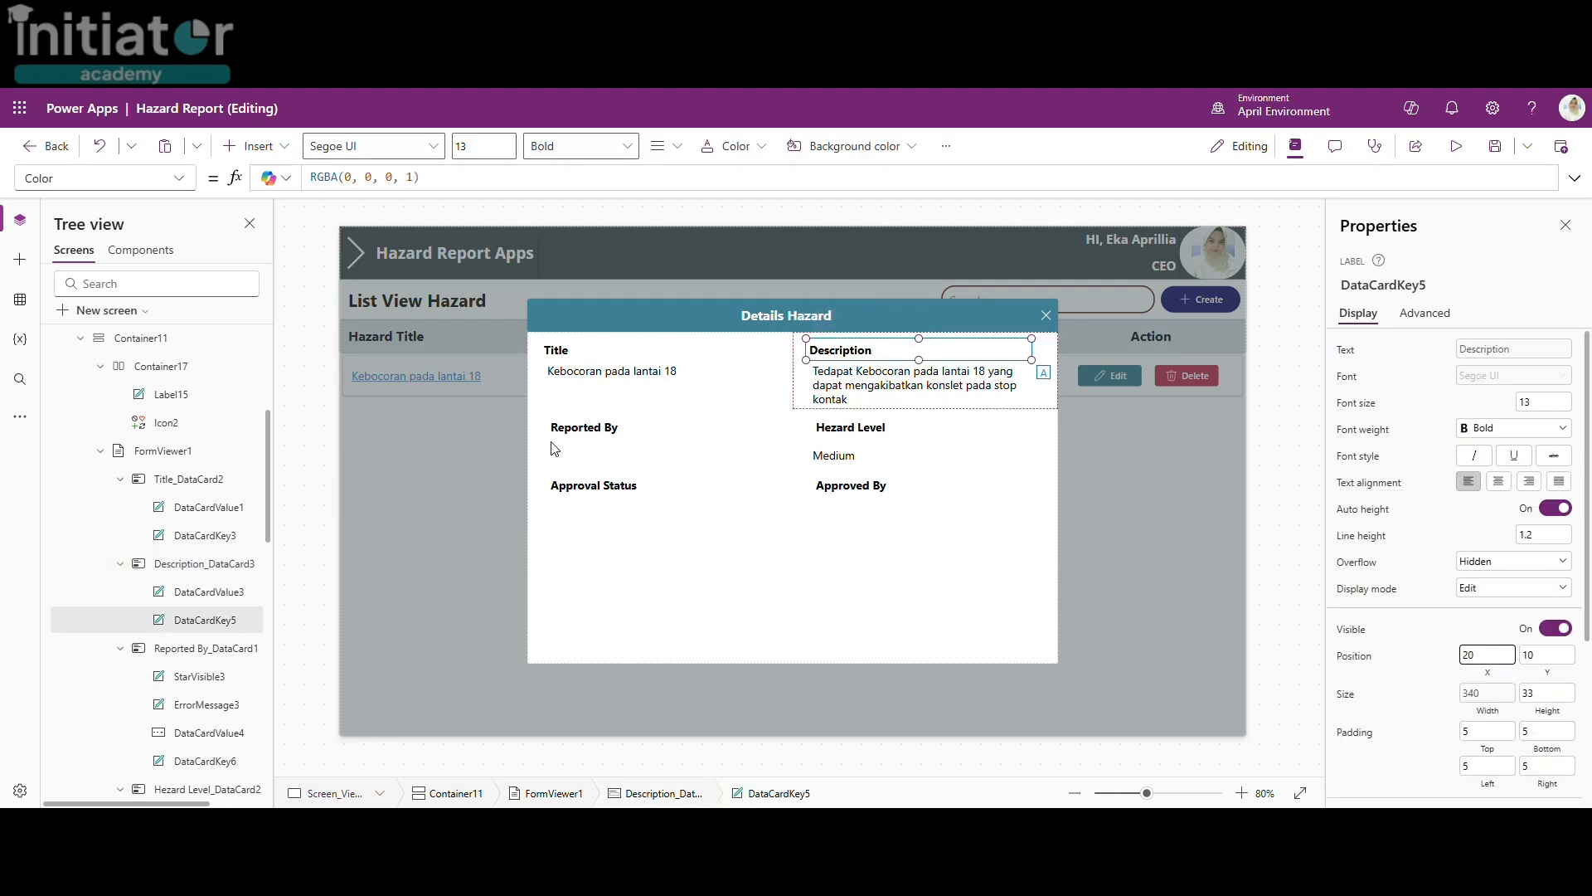
# Step: Set the X position of the Reported By field's label in the details form to 20
pyautogui.click(585, 438)
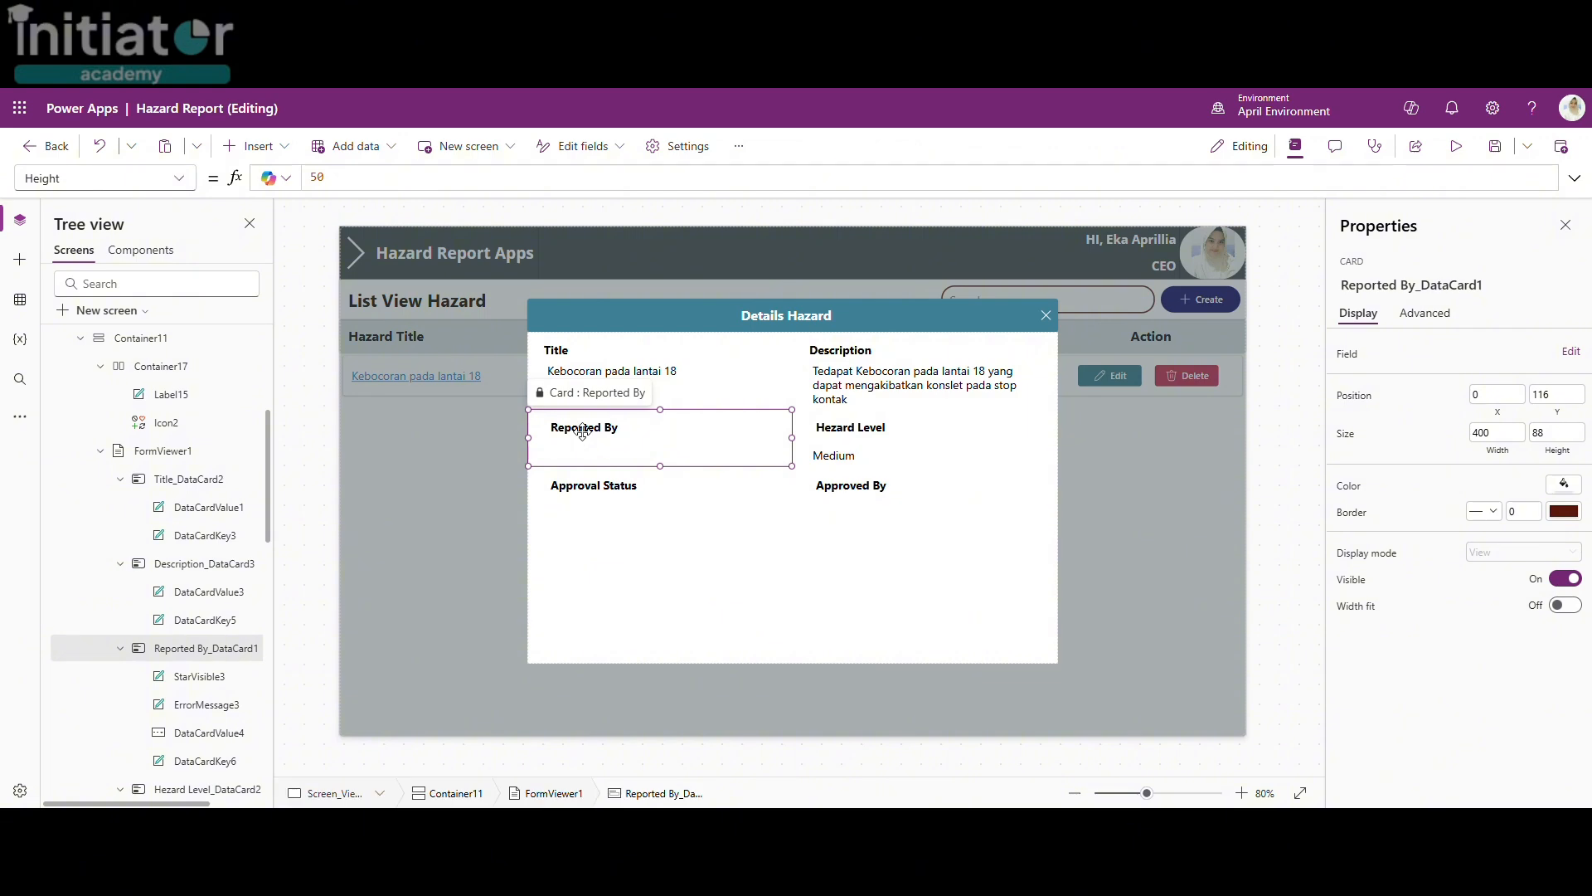
pyautogui.click(582, 431)
pyautogui.click(1482, 655)
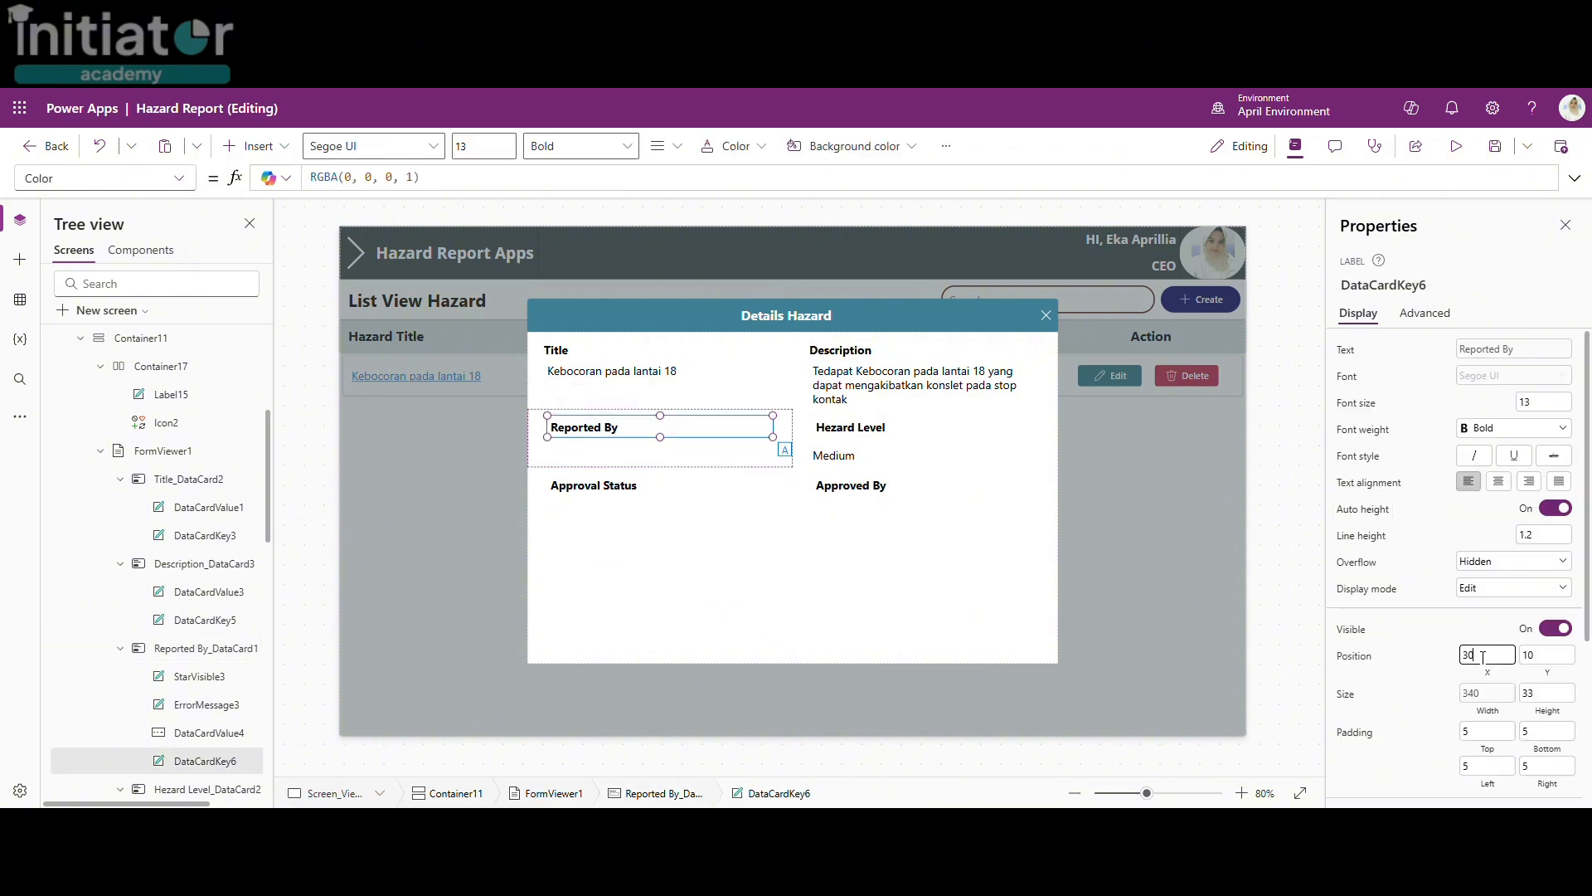
pyautogui.write('20')
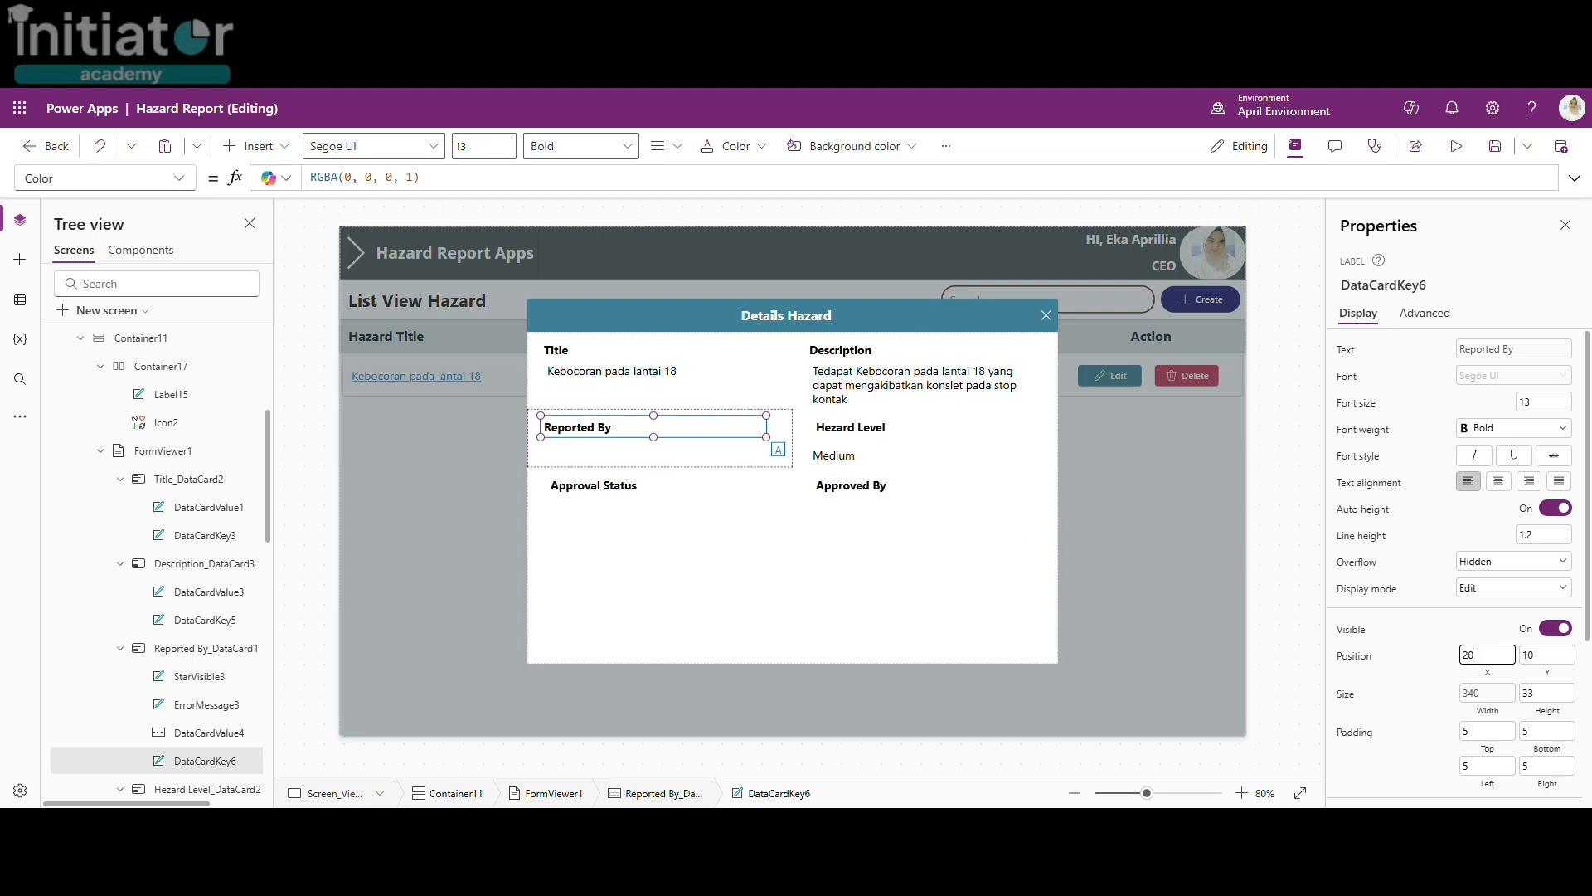
pyautogui.press('Return')
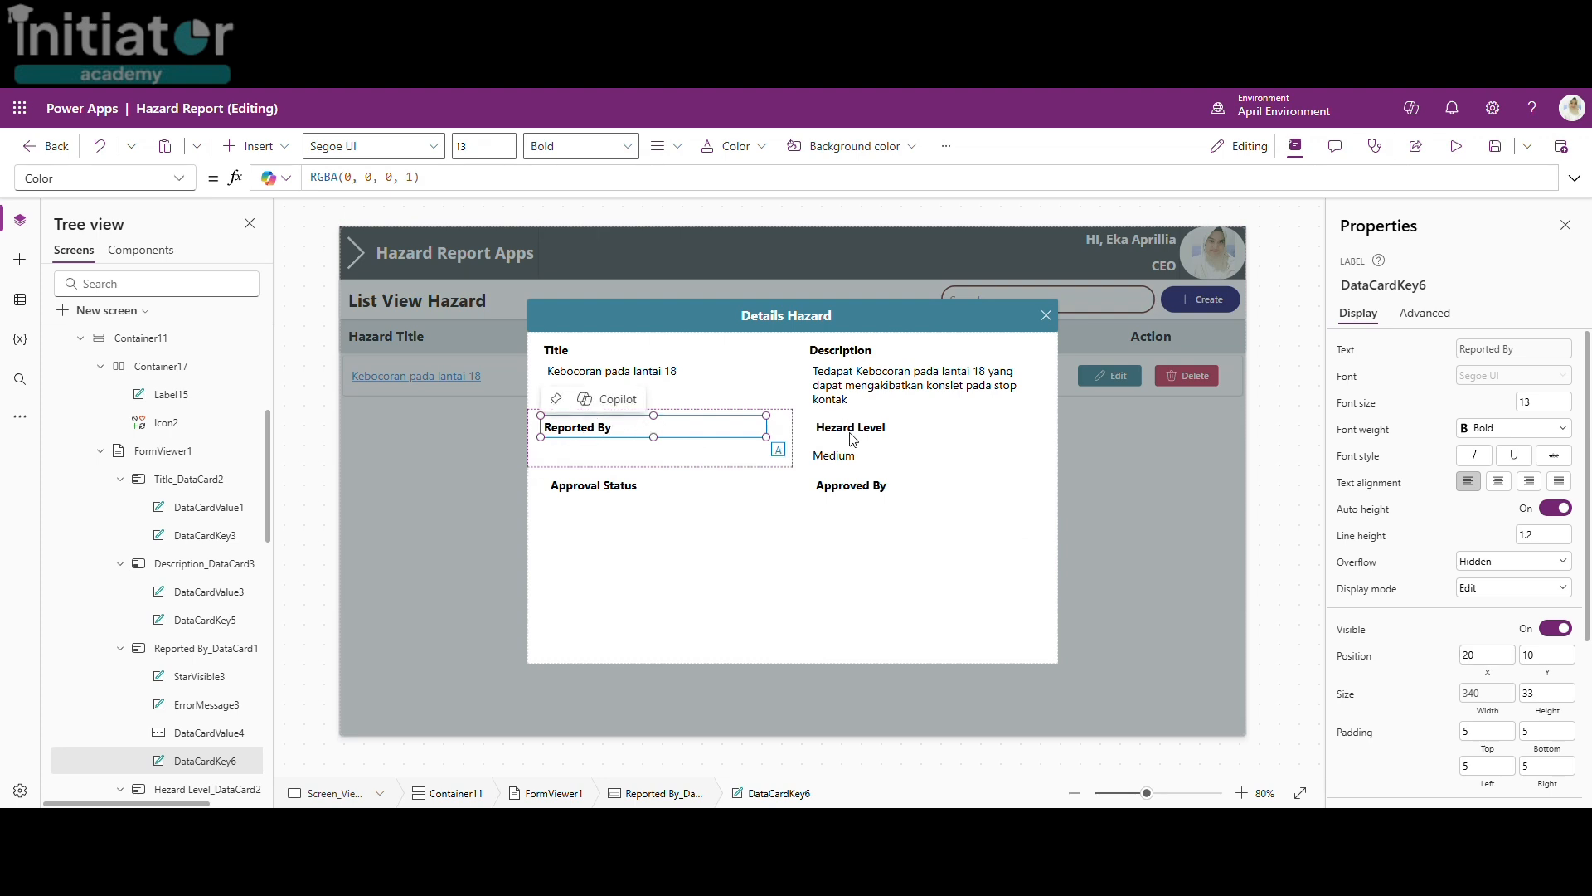
# Step: Set the X position of the Hezard Level field's label in the details form to 20
pyautogui.click(854, 440)
pyautogui.click(853, 439)
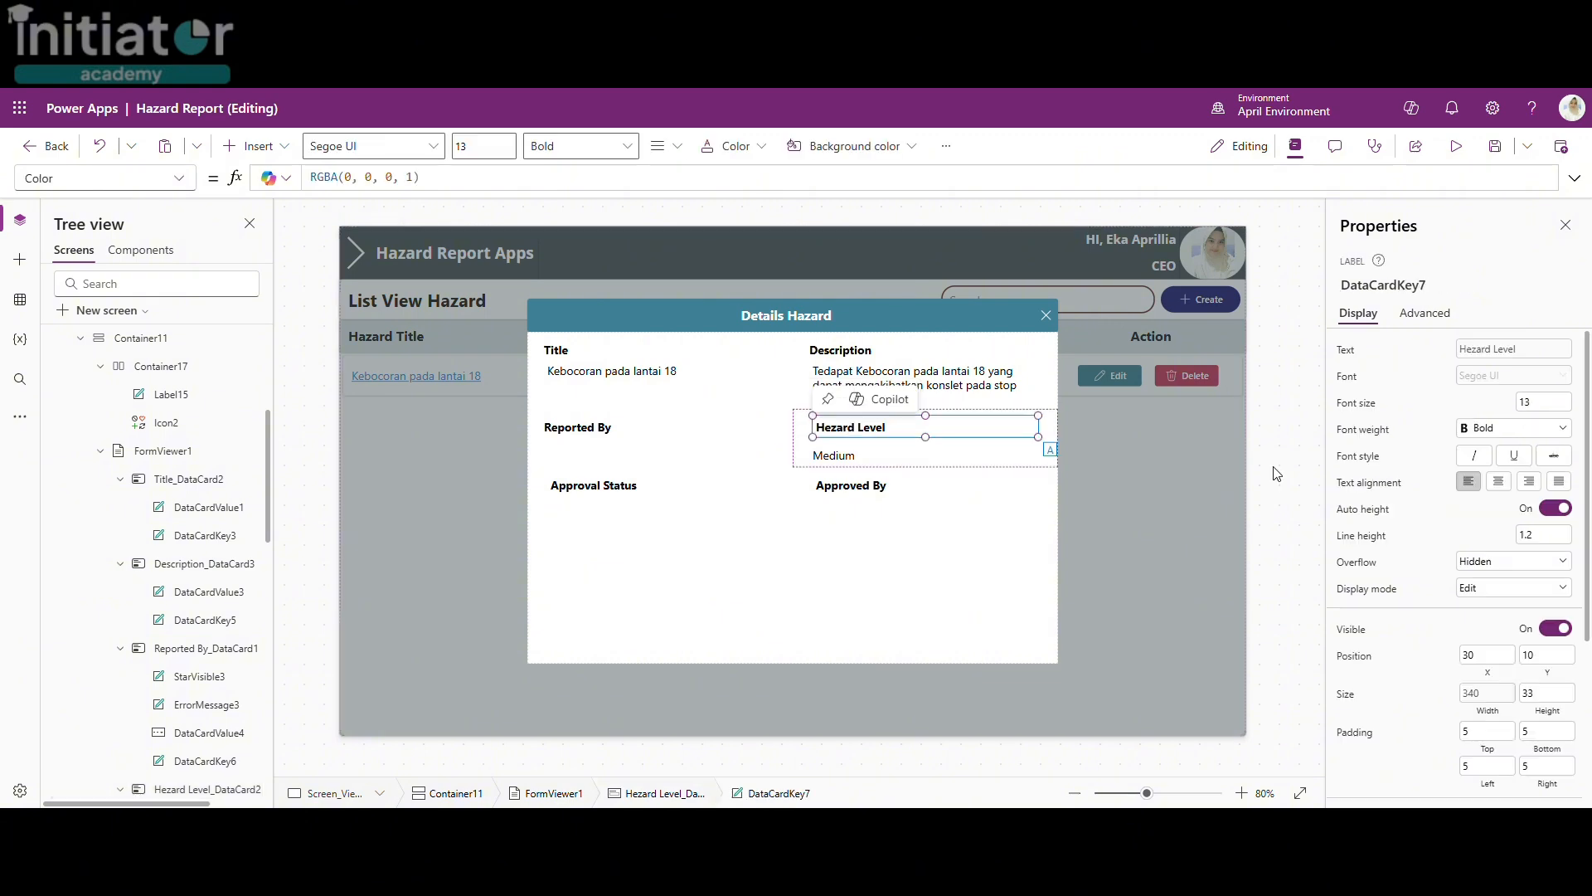
pyautogui.click(1489, 656)
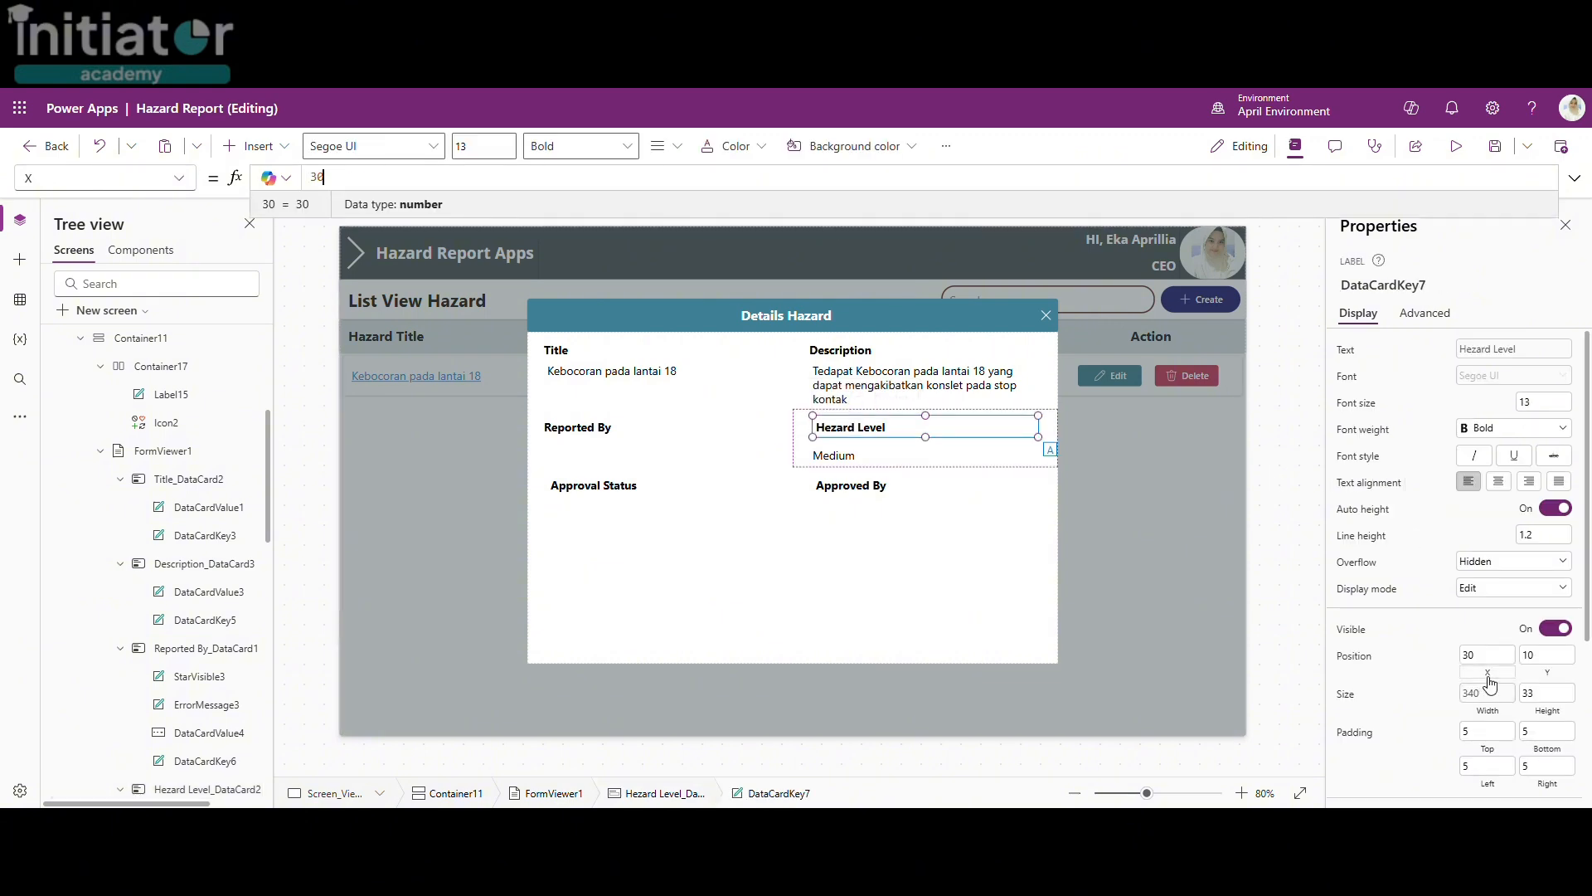
pyautogui.press('BackSpace')
pyautogui.press('BackSpace')
# Step: Set the X position of the Approval Status field's label in the details form to 20
pyautogui.click(600, 497)
pyautogui.click(600, 495)
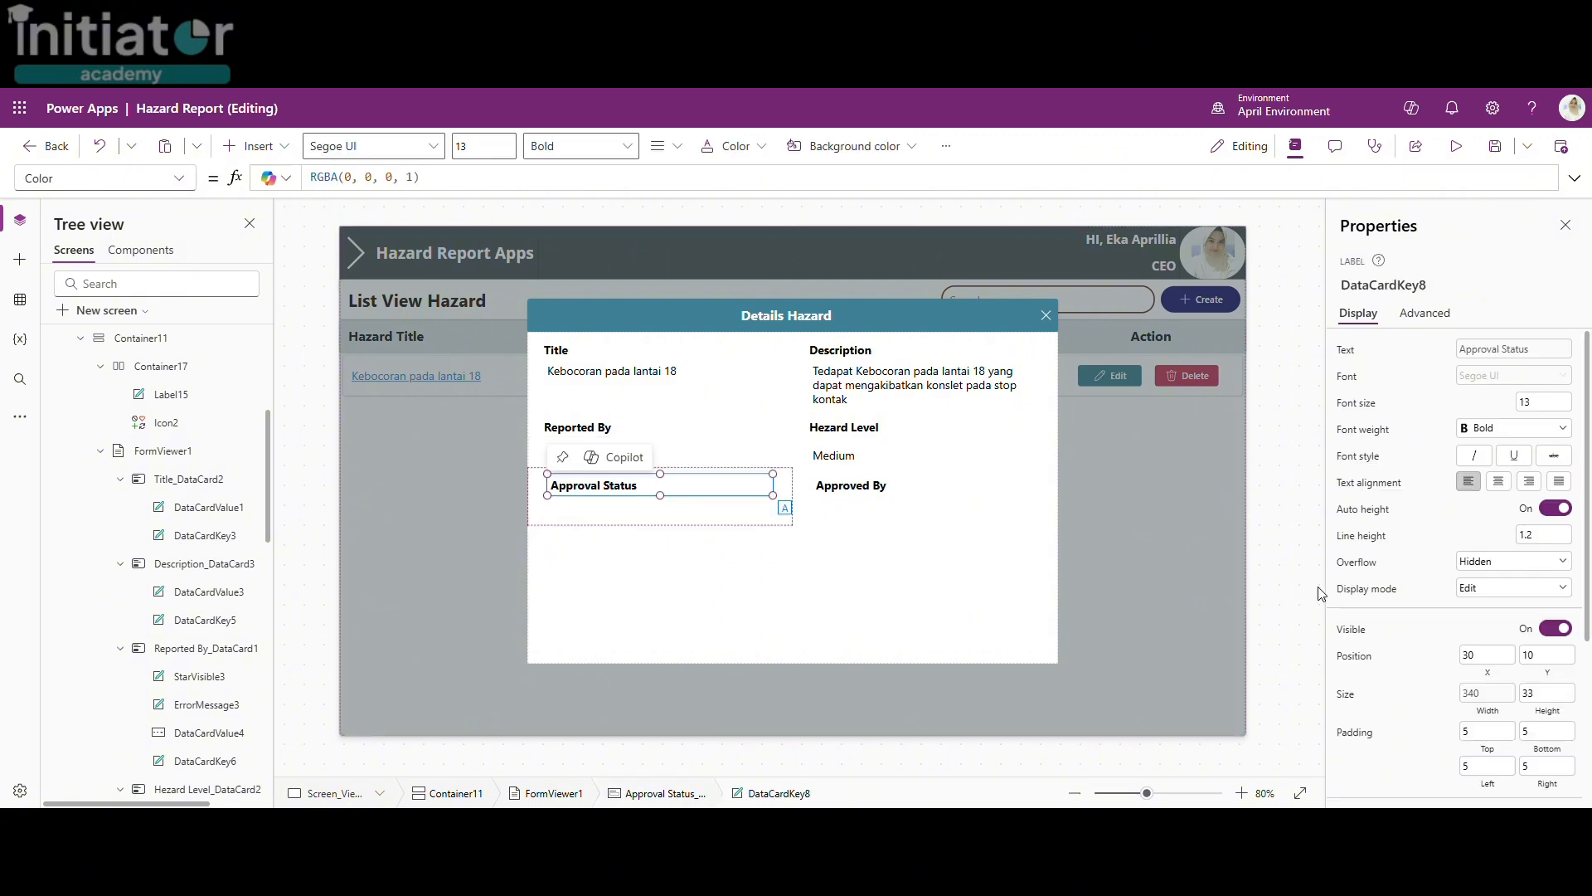
pyautogui.click(1501, 655)
pyautogui.write('2')
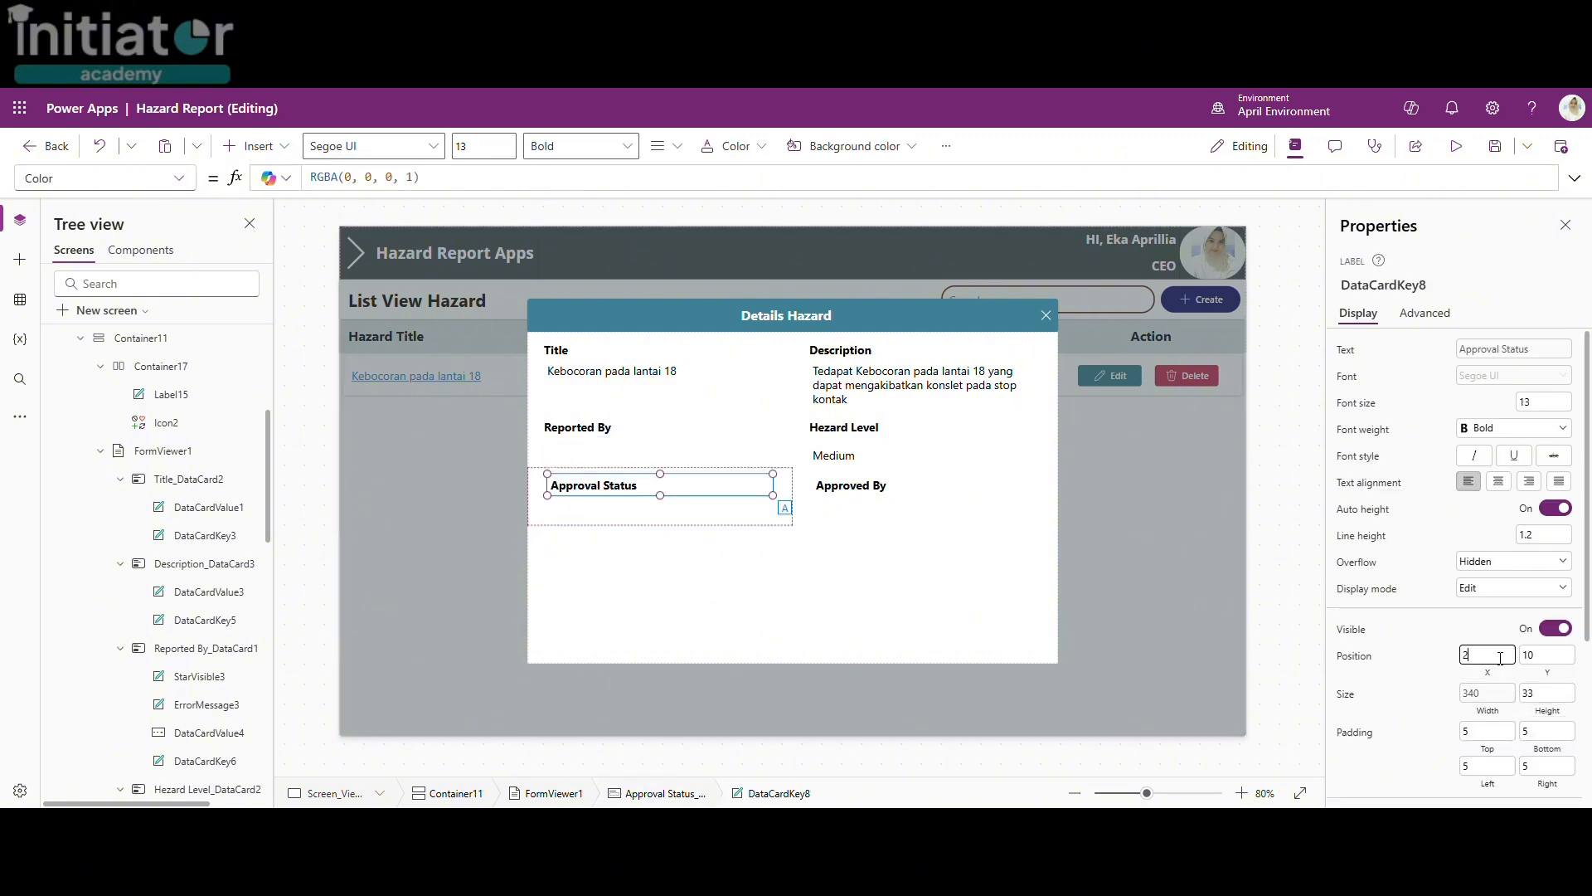
pyautogui.write('0')
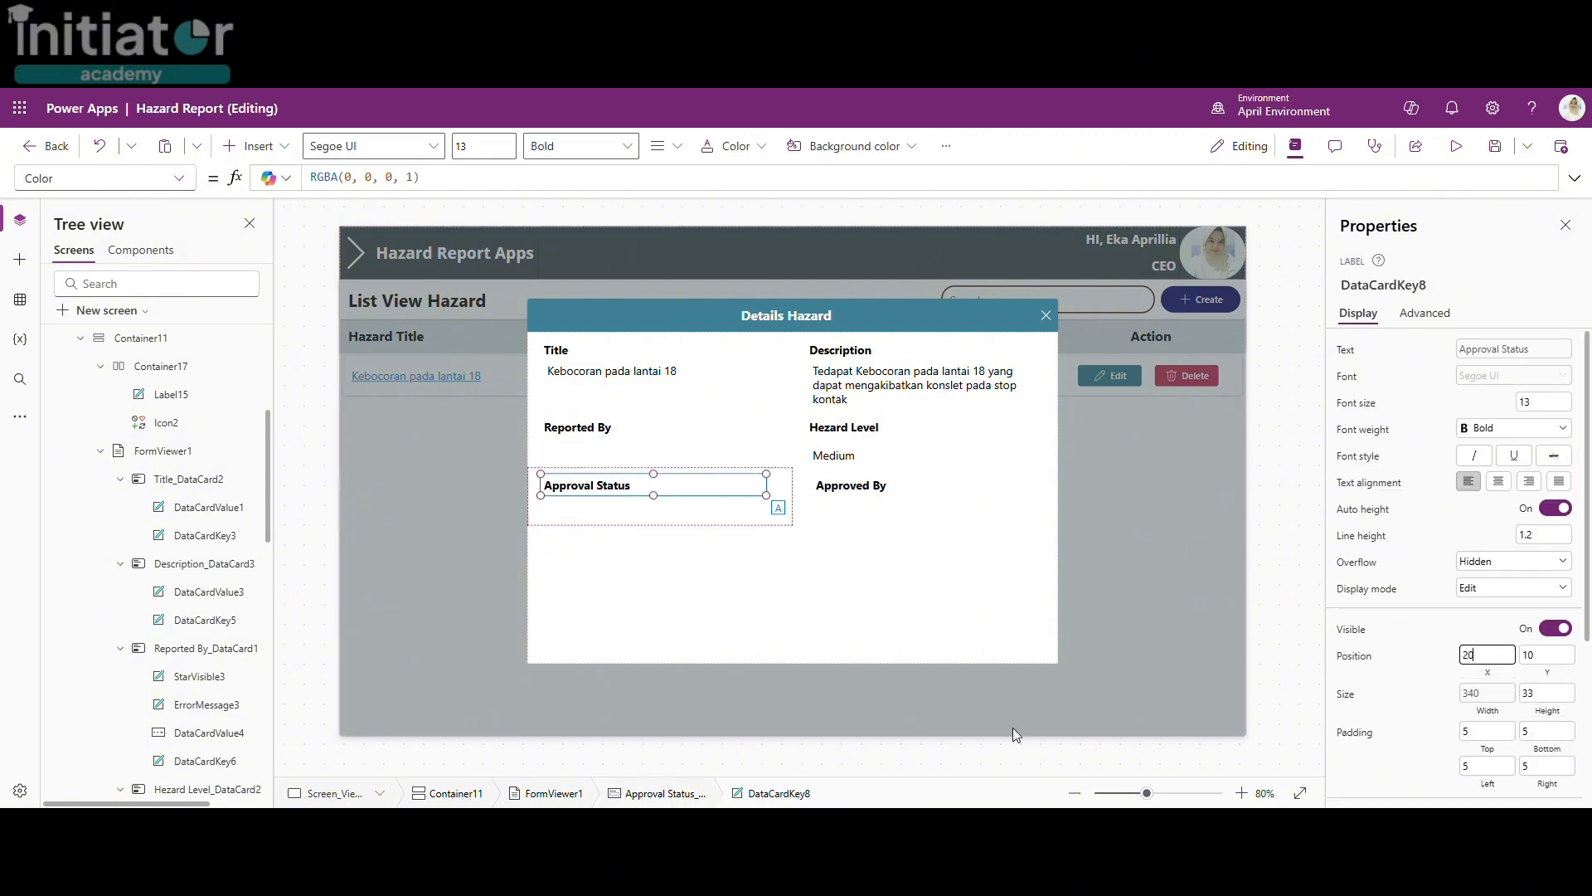
# Step: Set the X position of the Approved By field's label in the details form to 20
pyautogui.click(866, 485)
pyautogui.click(866, 486)
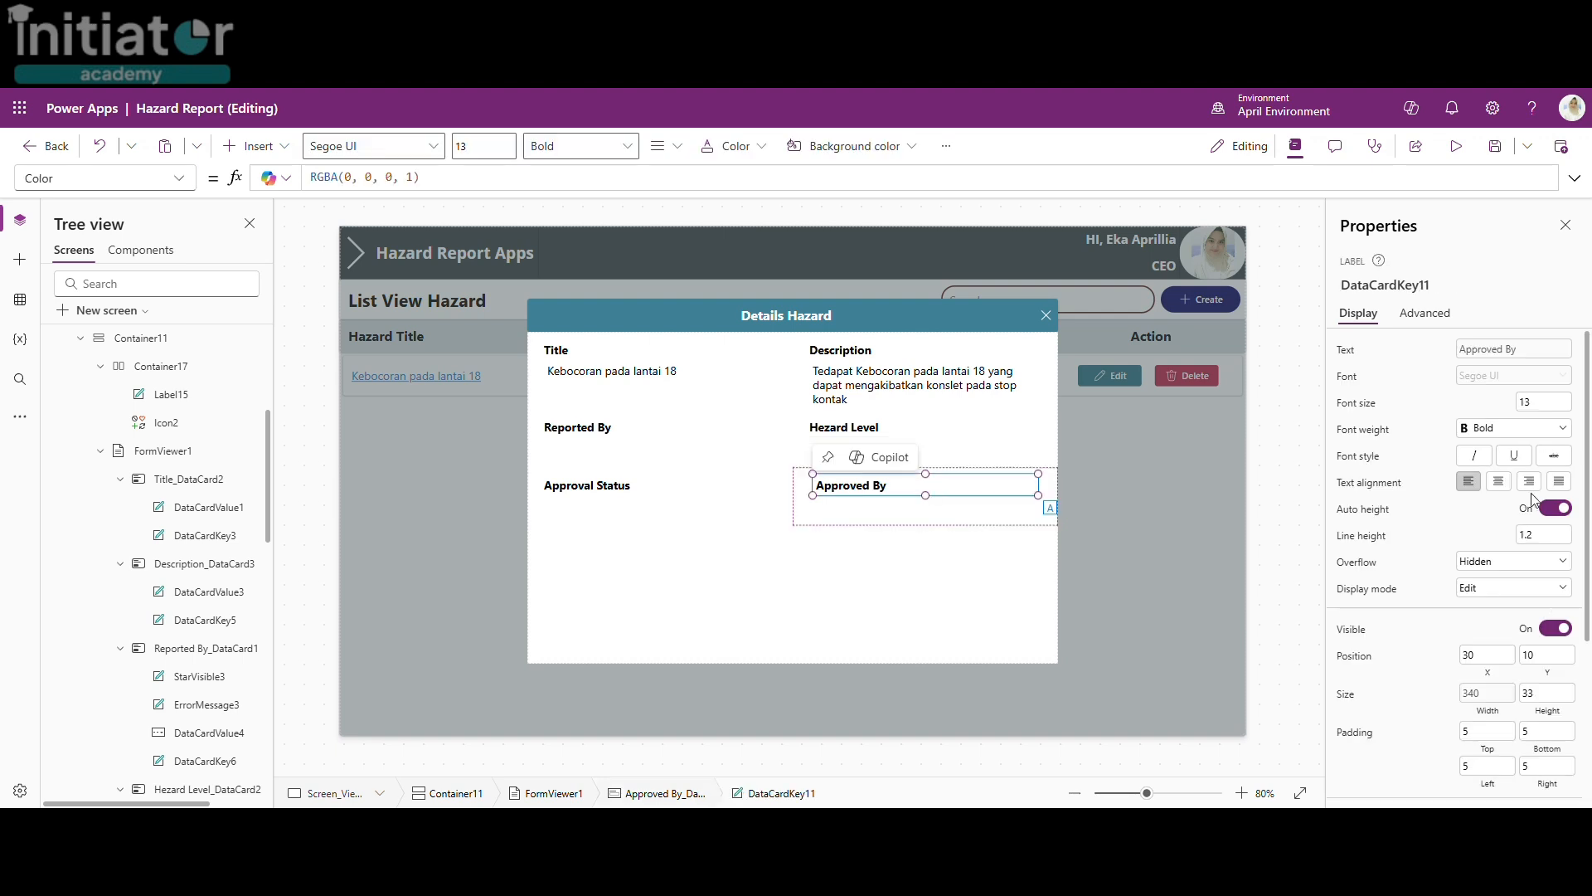
pyautogui.click(1475, 656)
pyautogui.press('BackSpace')
pyautogui.press('BackSpace')
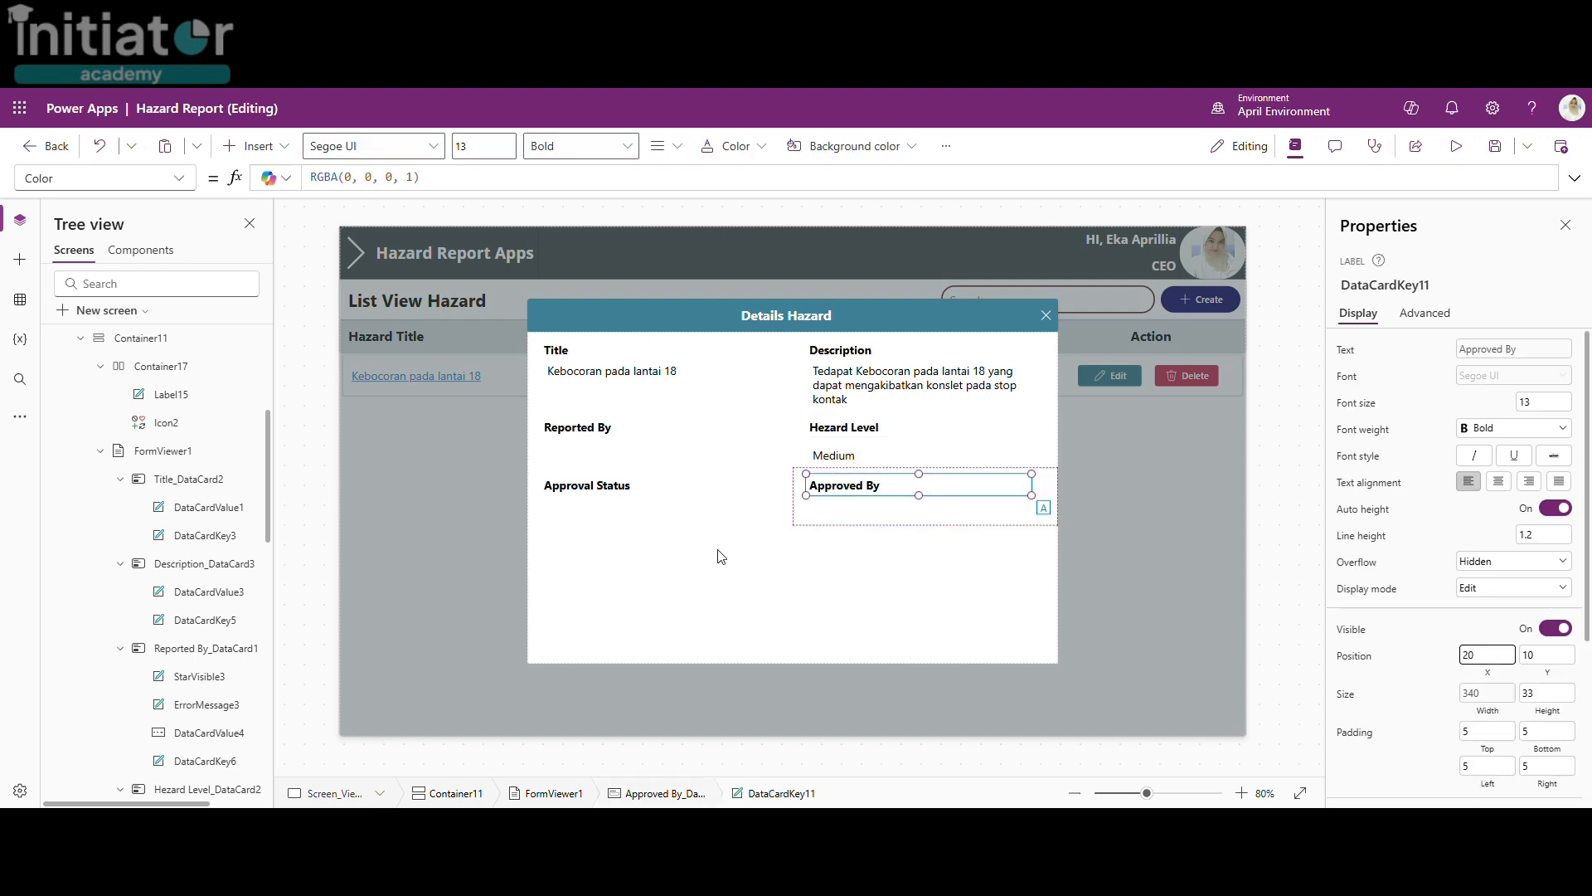
pyautogui.click(620, 391)
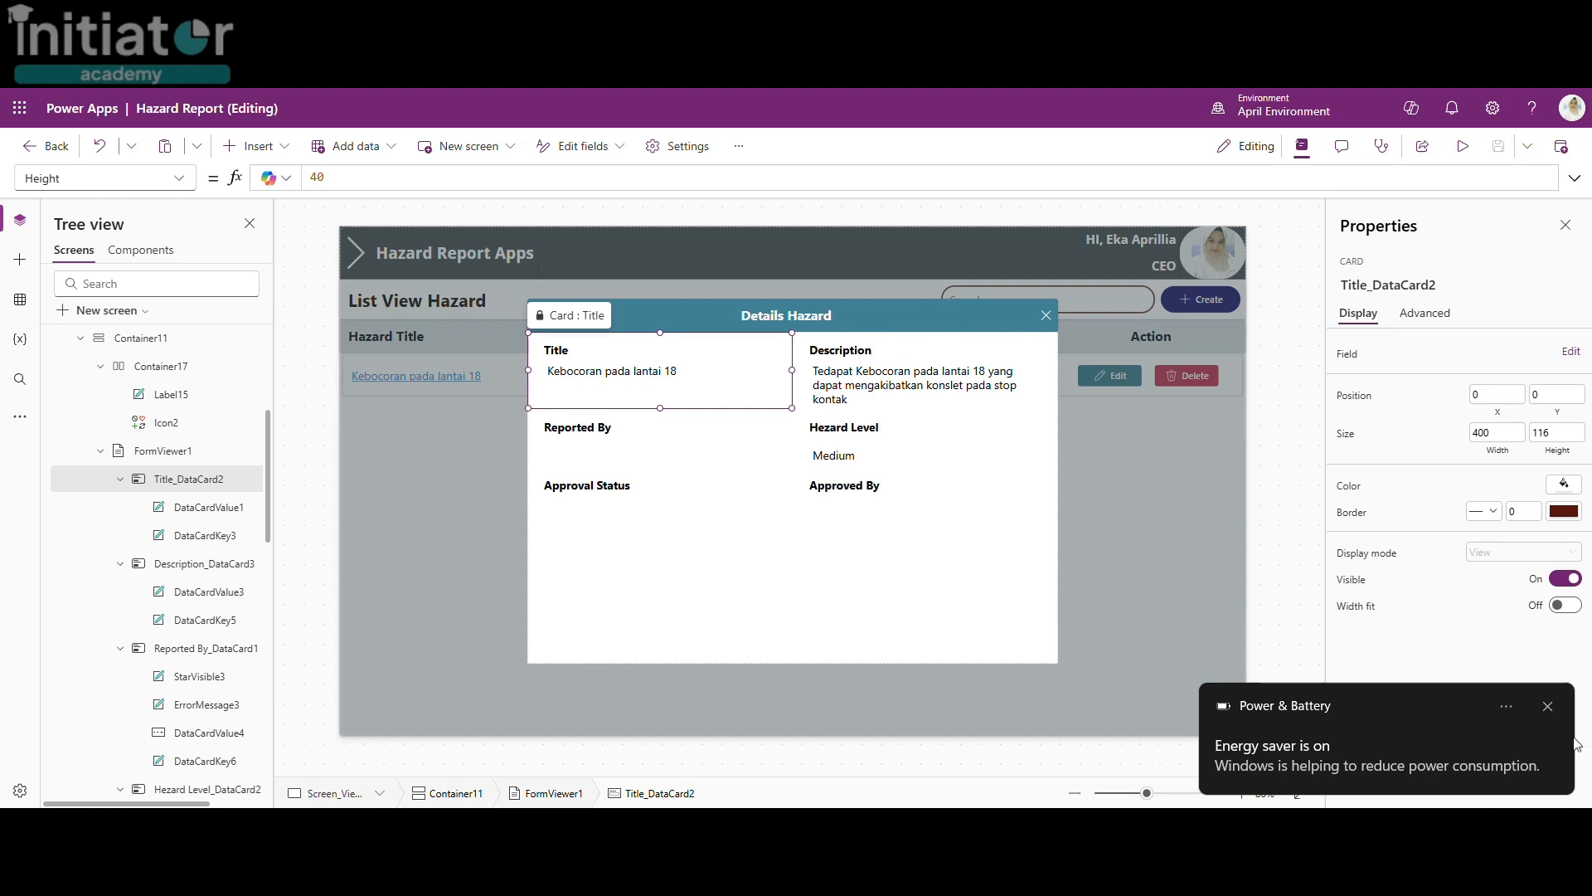
pyautogui.click(1548, 708)
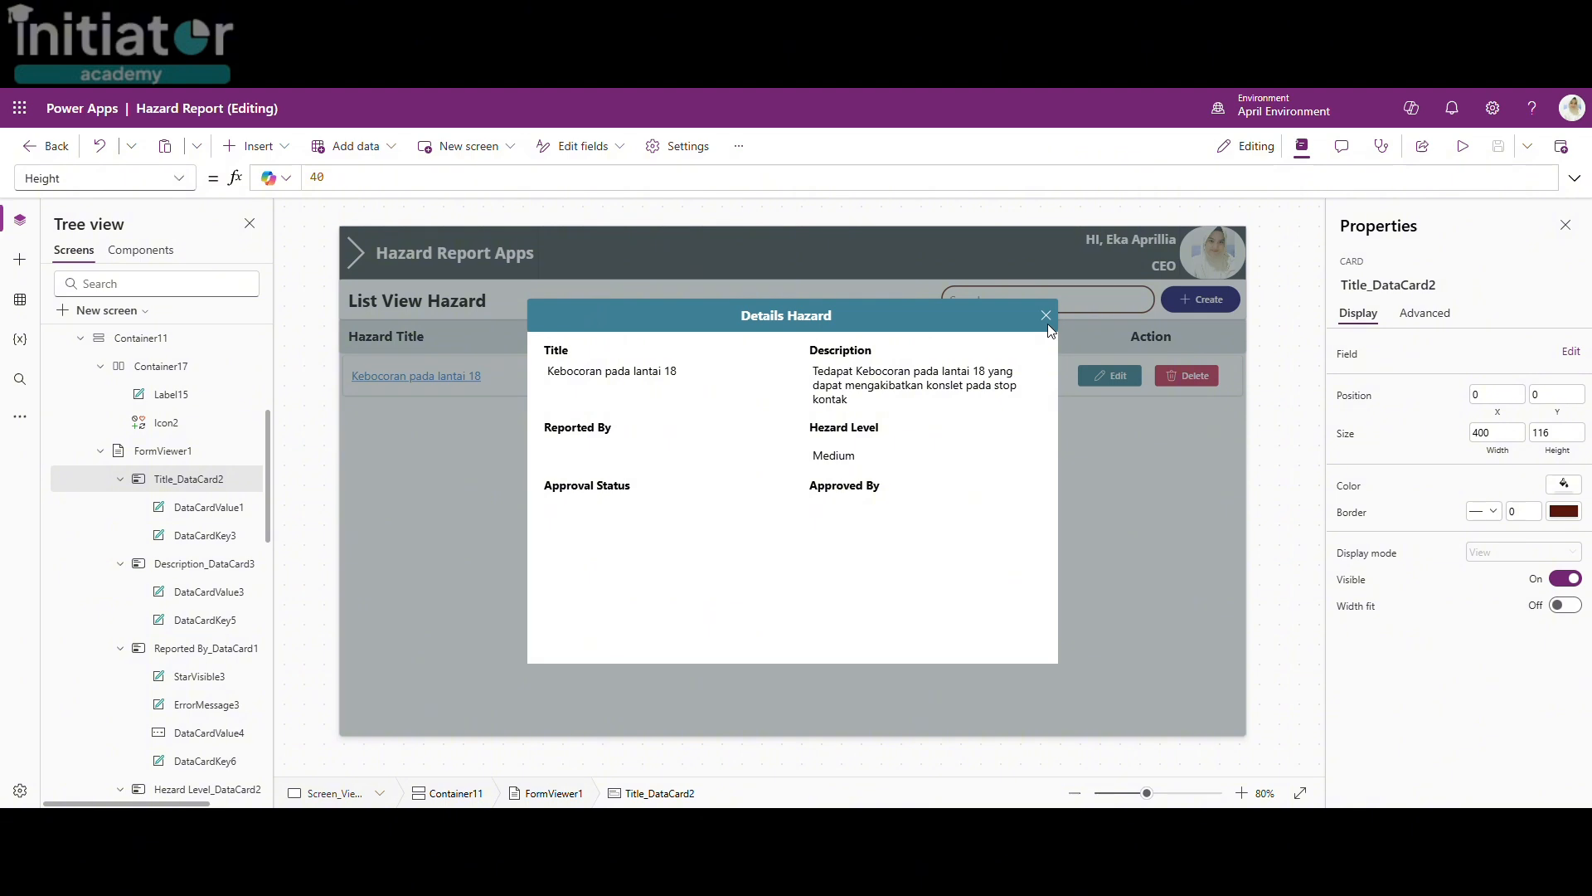
# Step: Test the details popup by repeatedly closing it with the cancel icon and reopening it from the hazard title link
pyautogui.click(1044, 317)
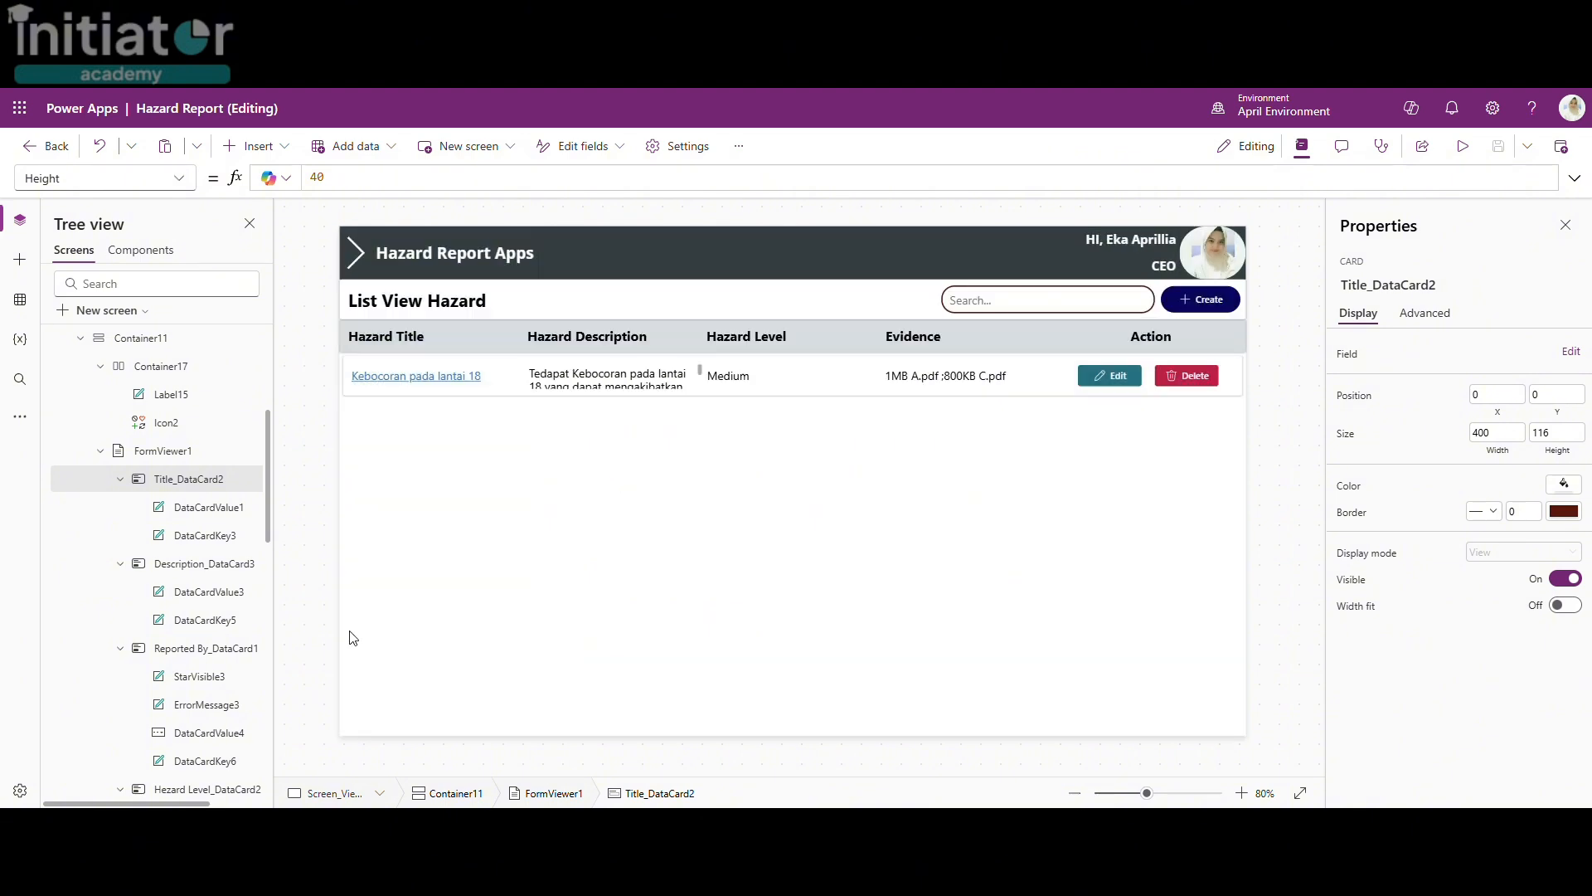
pyautogui.click(427, 375)
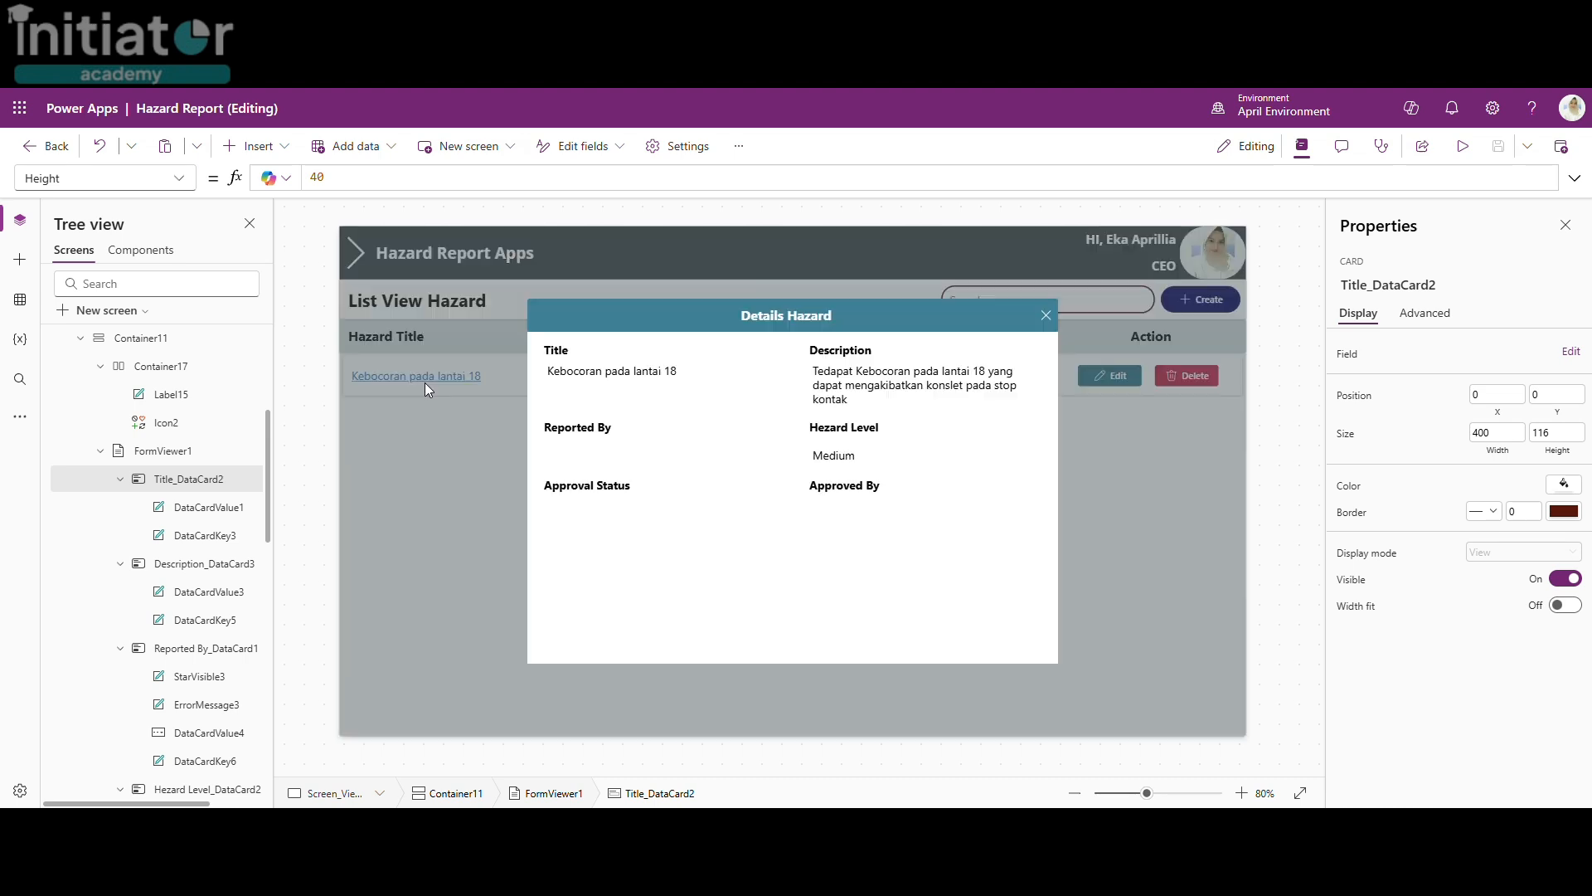
pyautogui.click(1047, 315)
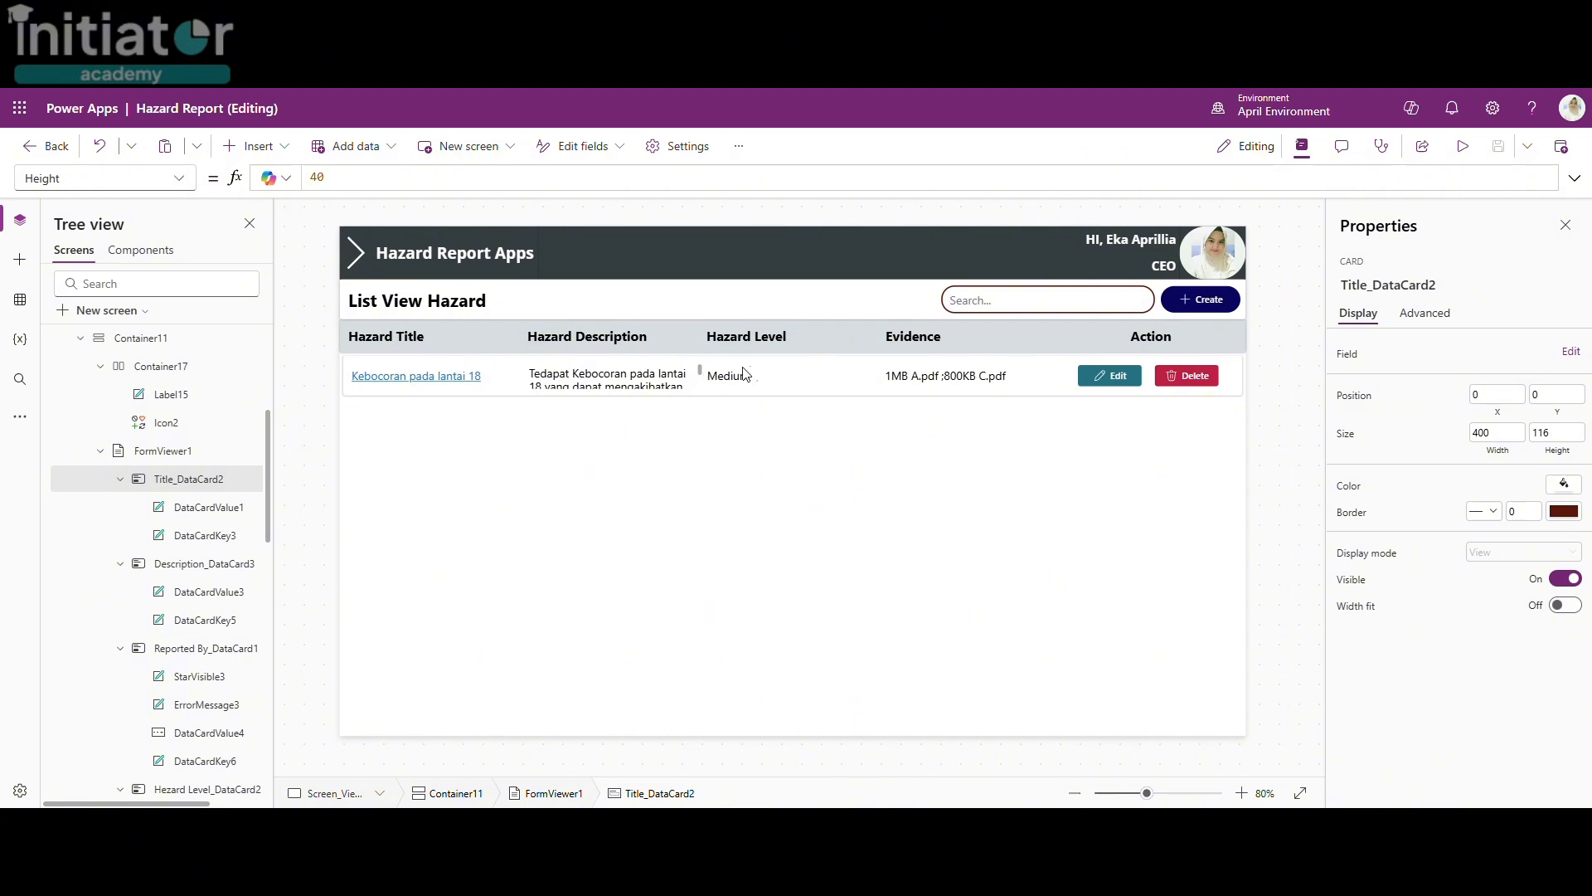
pyautogui.click(461, 380)
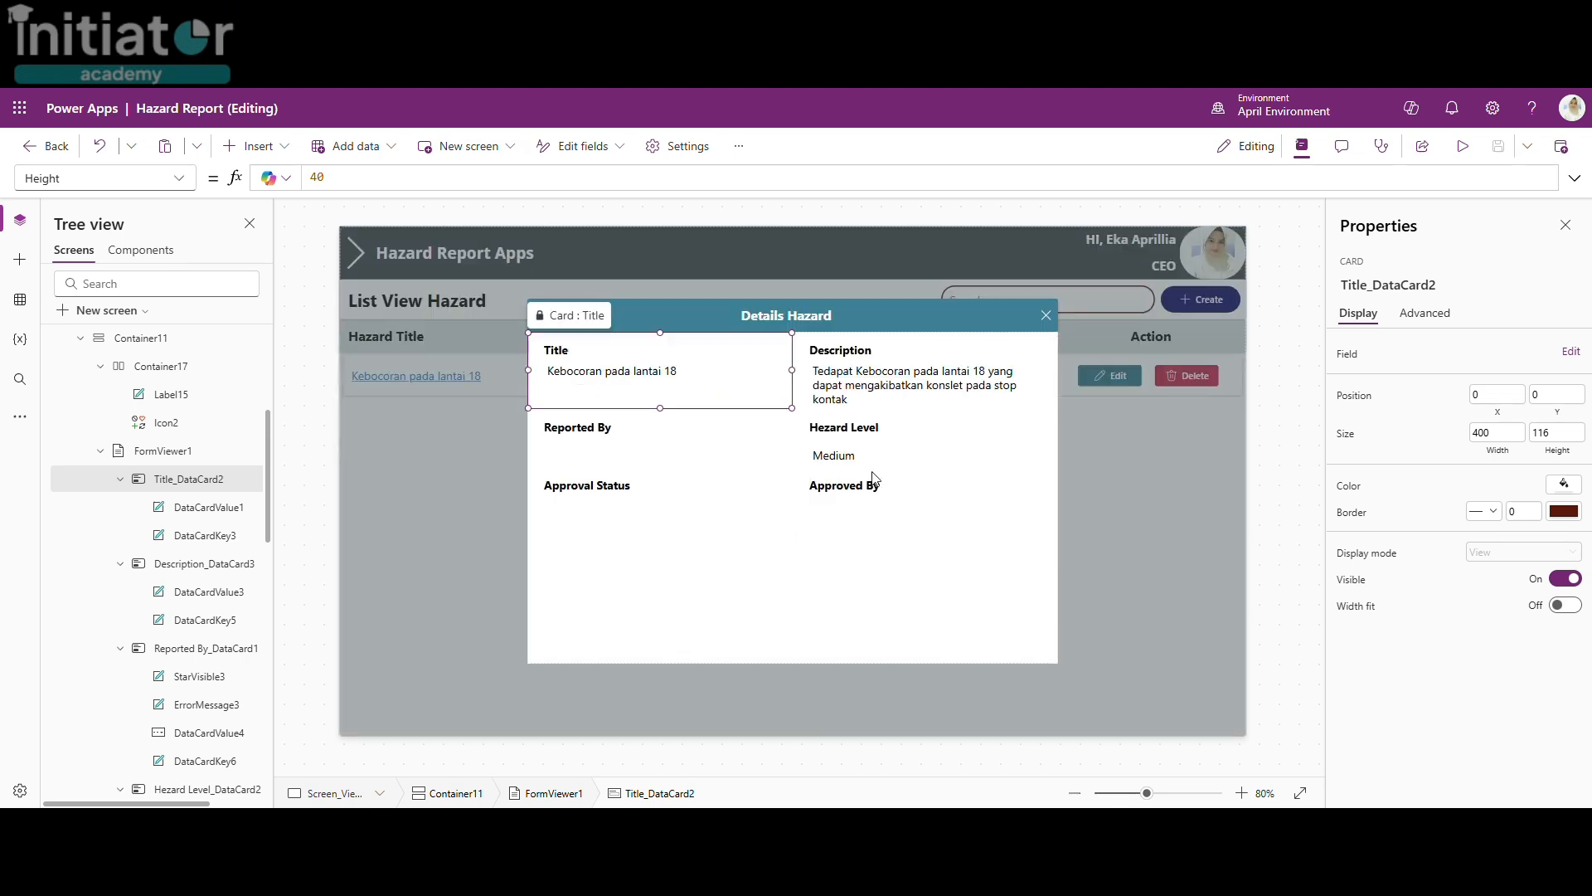
pyautogui.keyDown('alt'); pyautogui.click(1046, 317); pyautogui.keyUp('alt')
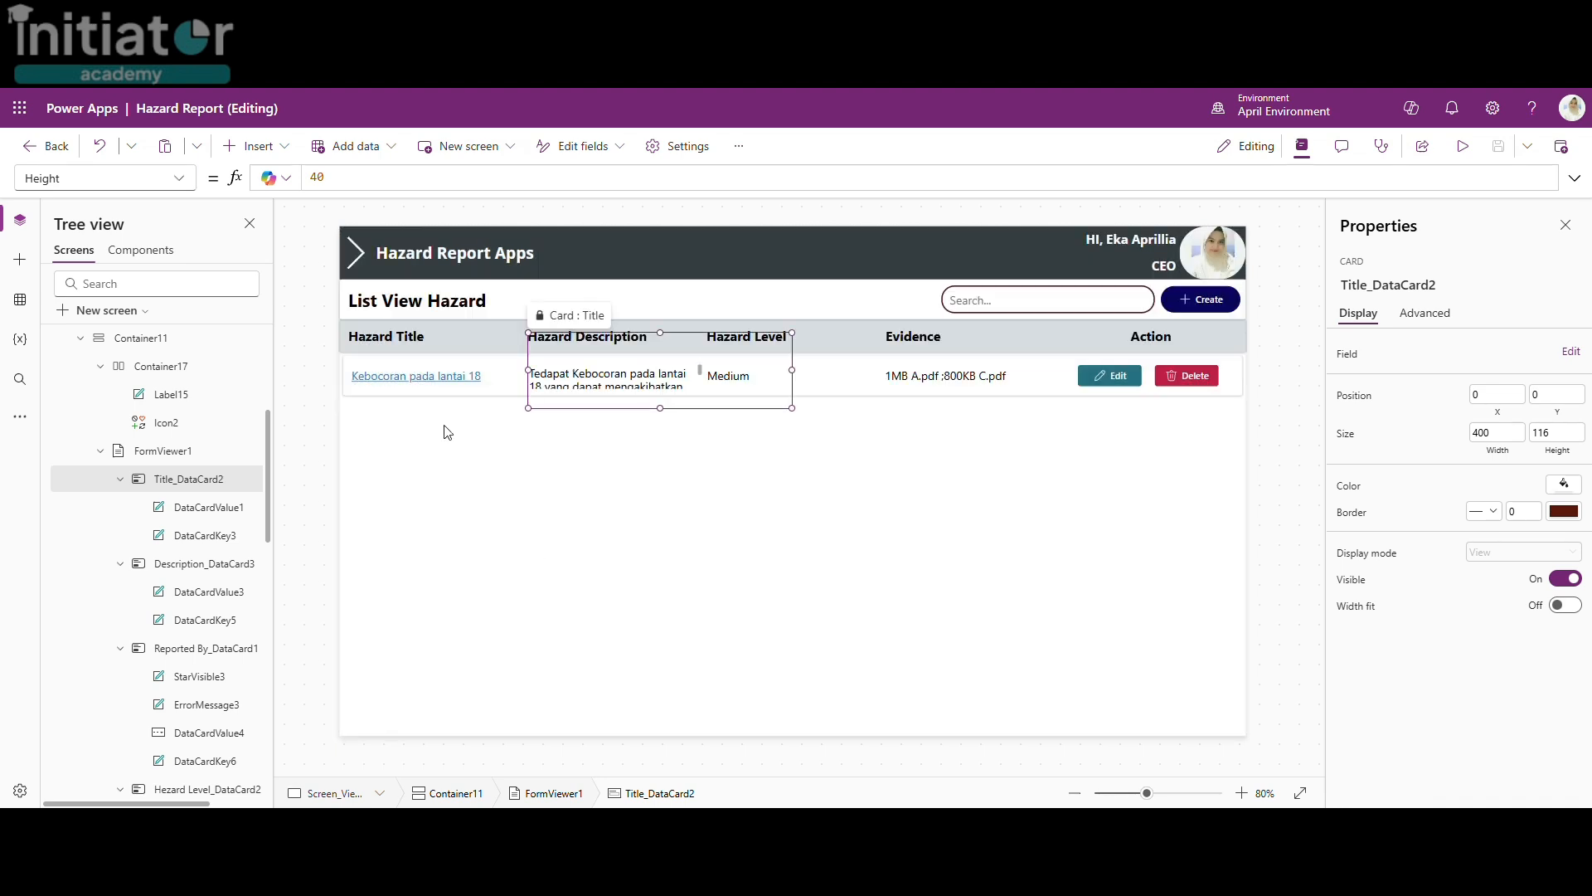
pyautogui.keyDown('alt'); pyautogui.click(434, 377); pyautogui.keyUp('alt')
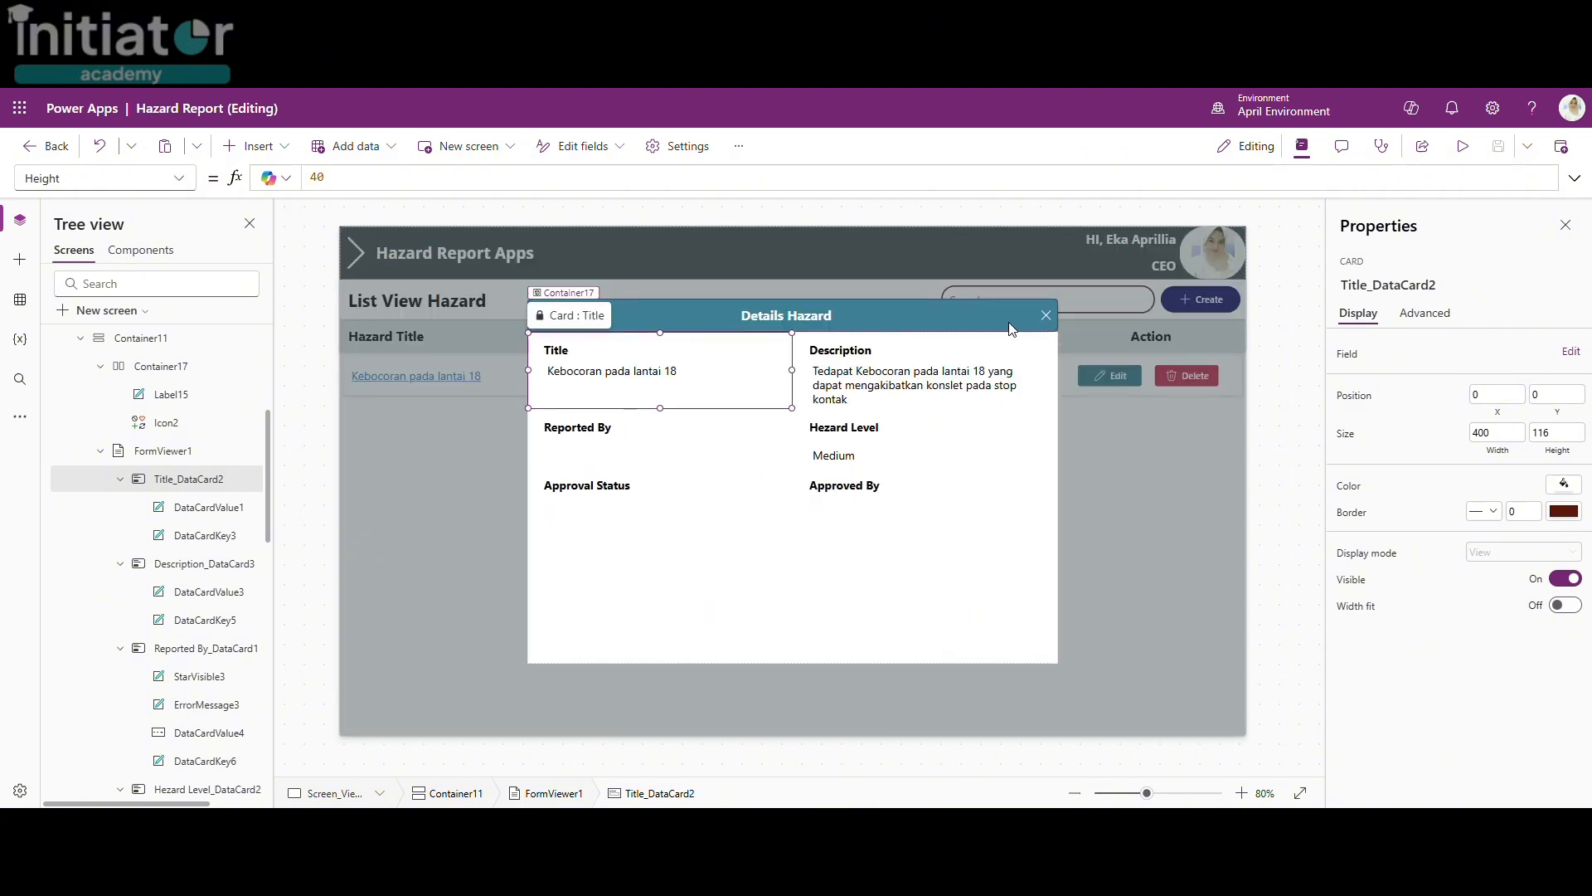